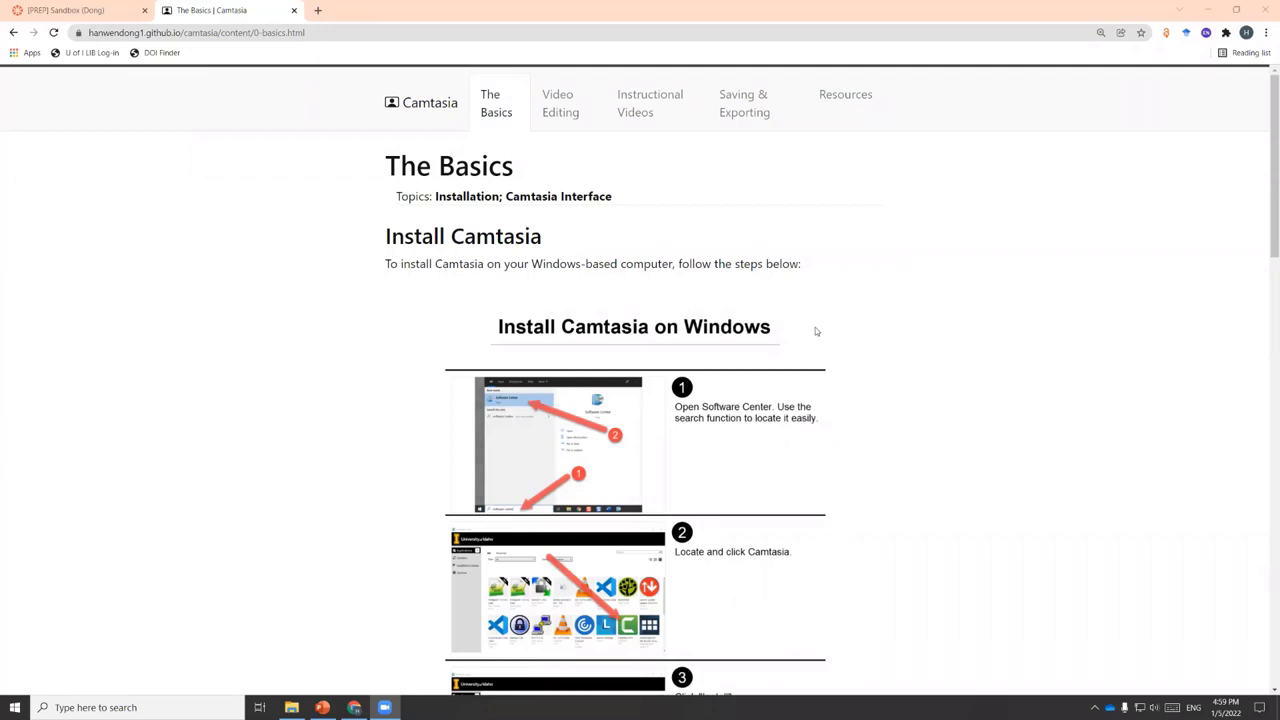
Step: Scroll The Basics page back to the top and minimize Chrome to show Camtasia's Get Started window
{"action": "scroll", "coordinate": [815, 331], "scroll_direction": "down", "scroll_amount": 3}
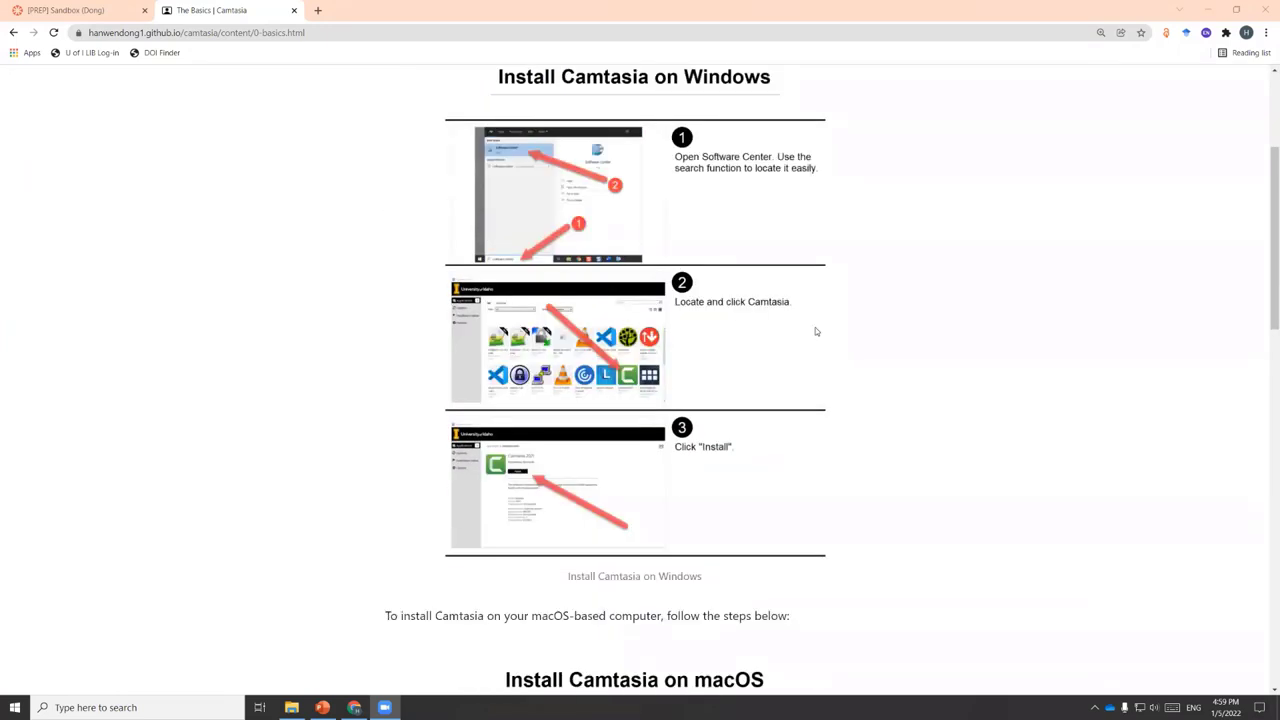
{"action": "scroll", "coordinate": [741, 229], "scroll_direction": "up", "scroll_amount": 1}
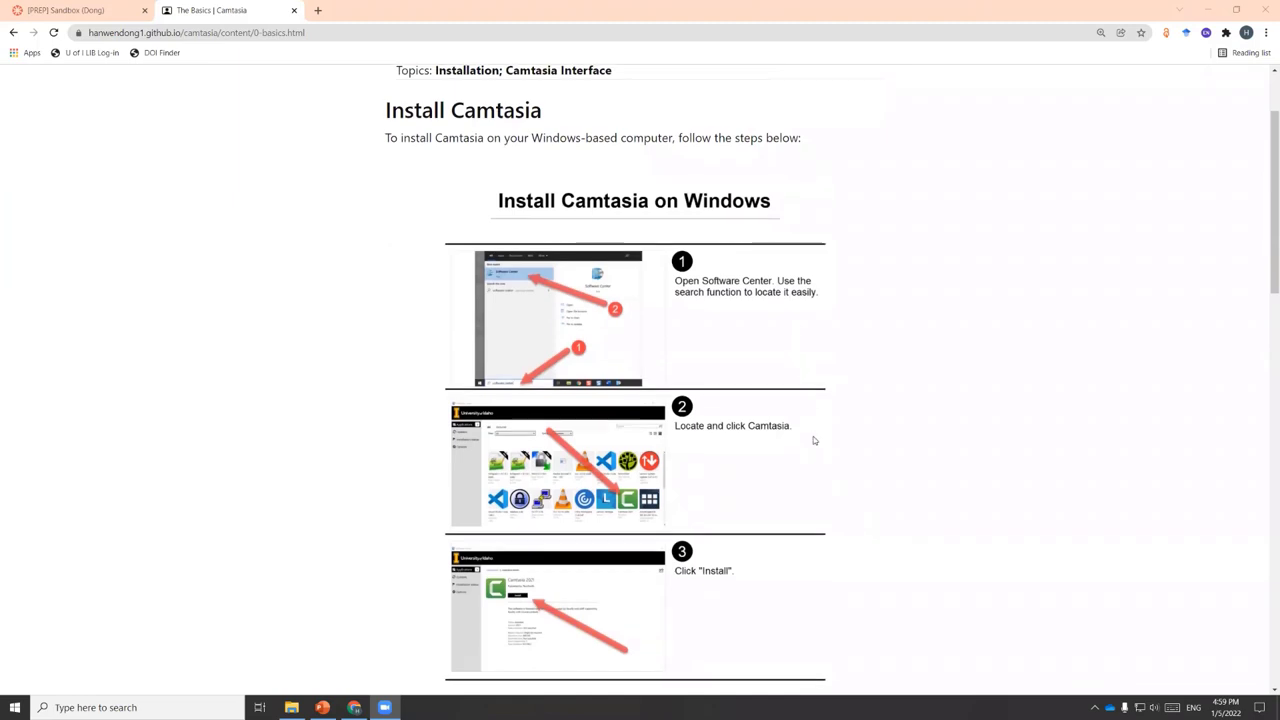
{"action": "scroll", "coordinate": [813, 438], "scroll_direction": "down", "scroll_amount": 3}
{"action": "key", "text": "Home"}
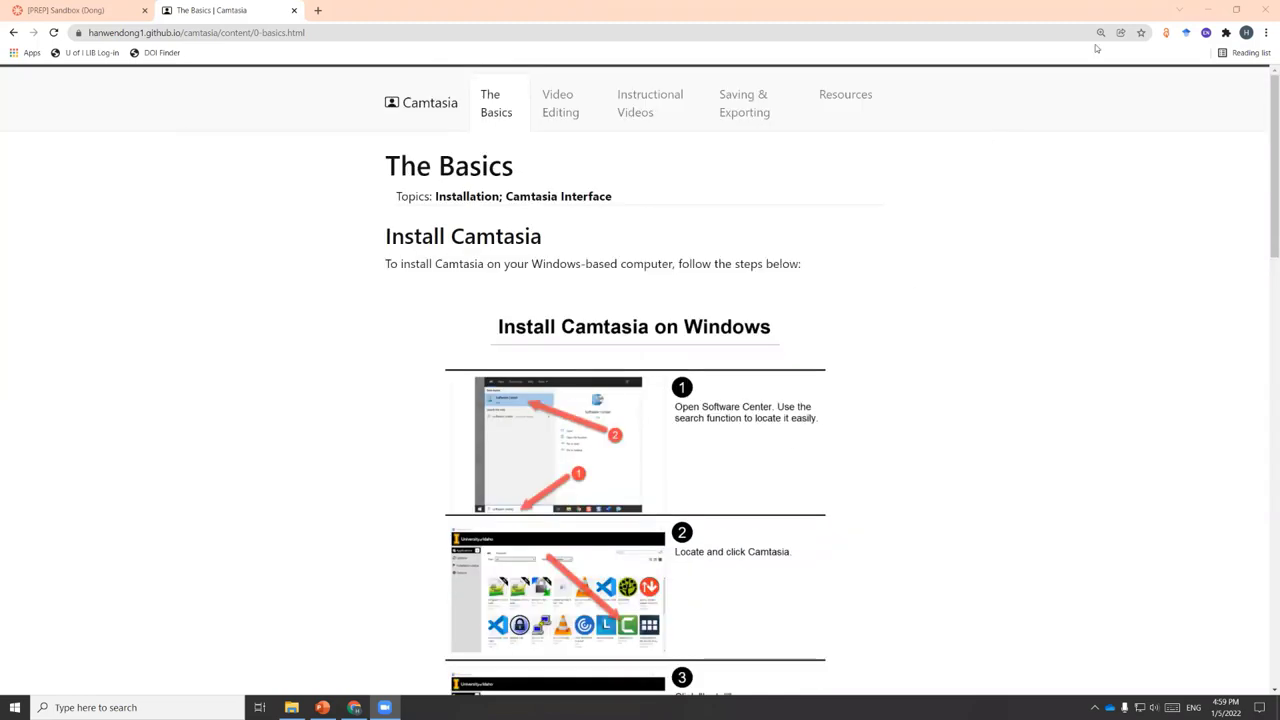
{"action": "left_click", "coordinate": [1181, 9]}
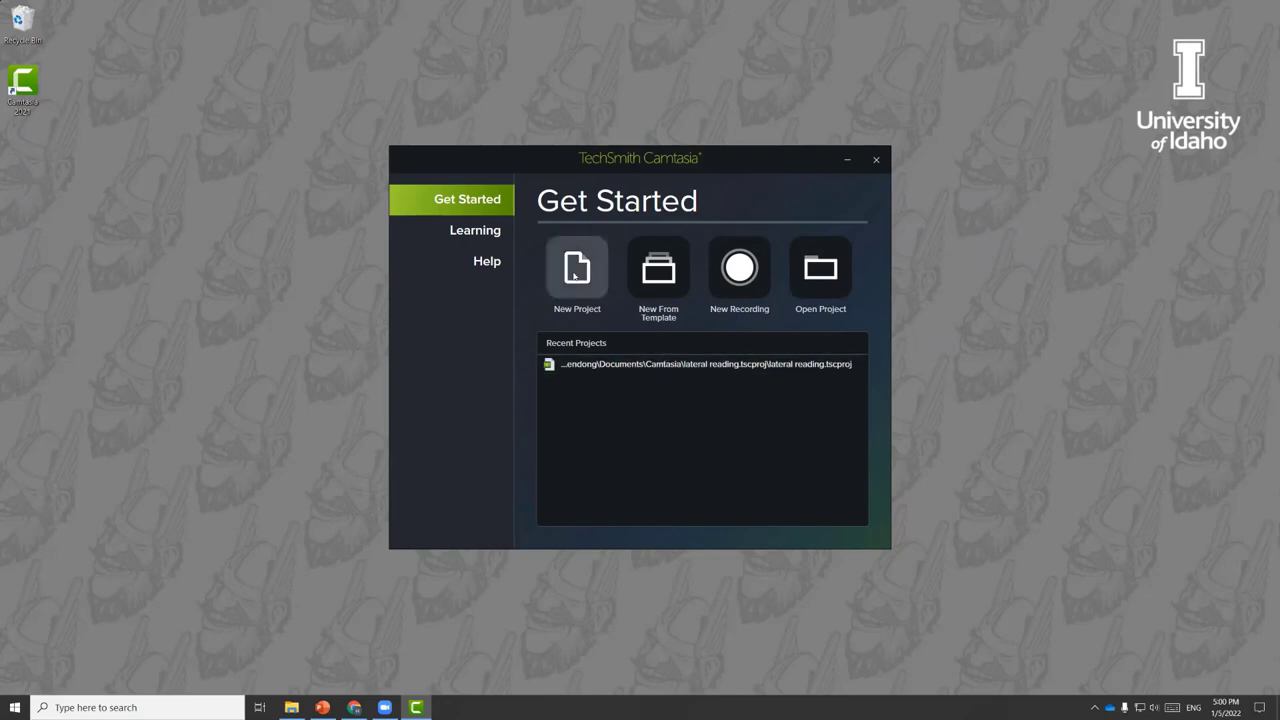
Step: Create a new blank project from Camtasia's Get Started screen
{"action": "left_click", "coordinate": [592, 283]}
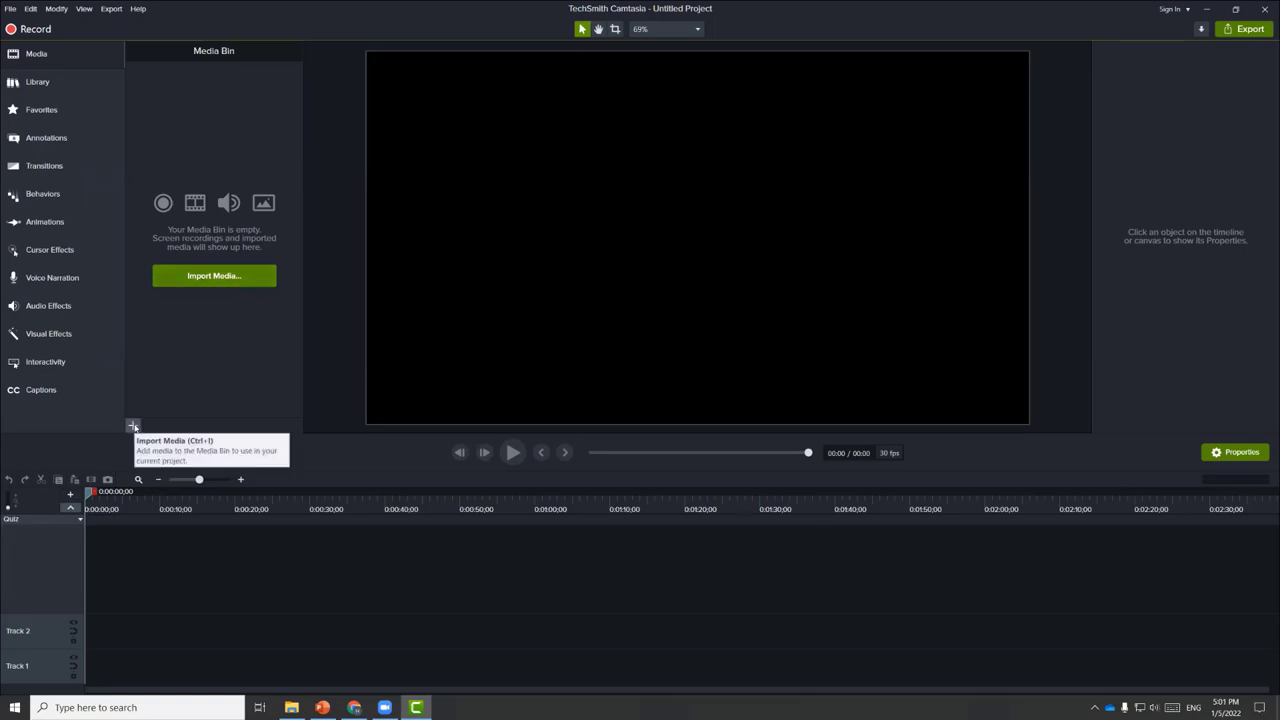
Step: Import the JAMM 267 meeting recording from File Explorer into the Media Bin and drop it on Track 2
{"action": "left_click", "coordinate": [291, 707]}
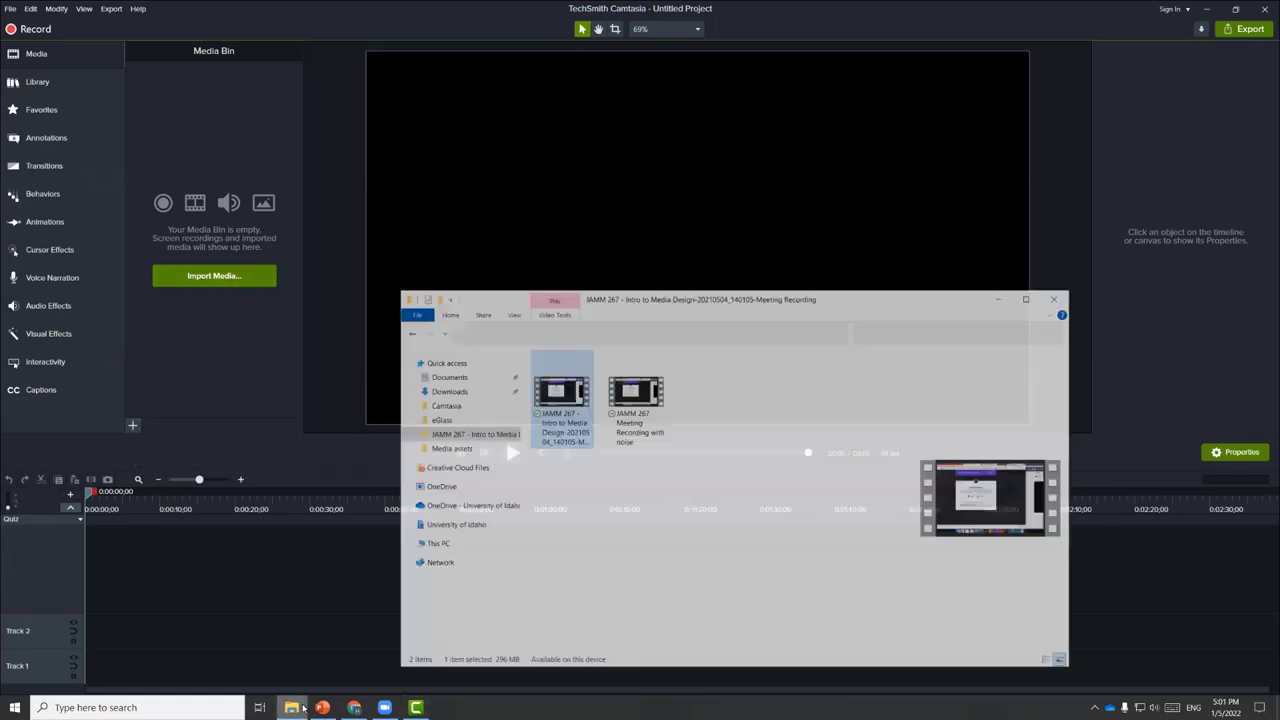
{"action": "left_click_drag", "start_coordinate": [622, 359], "coordinate": [200, 142]}
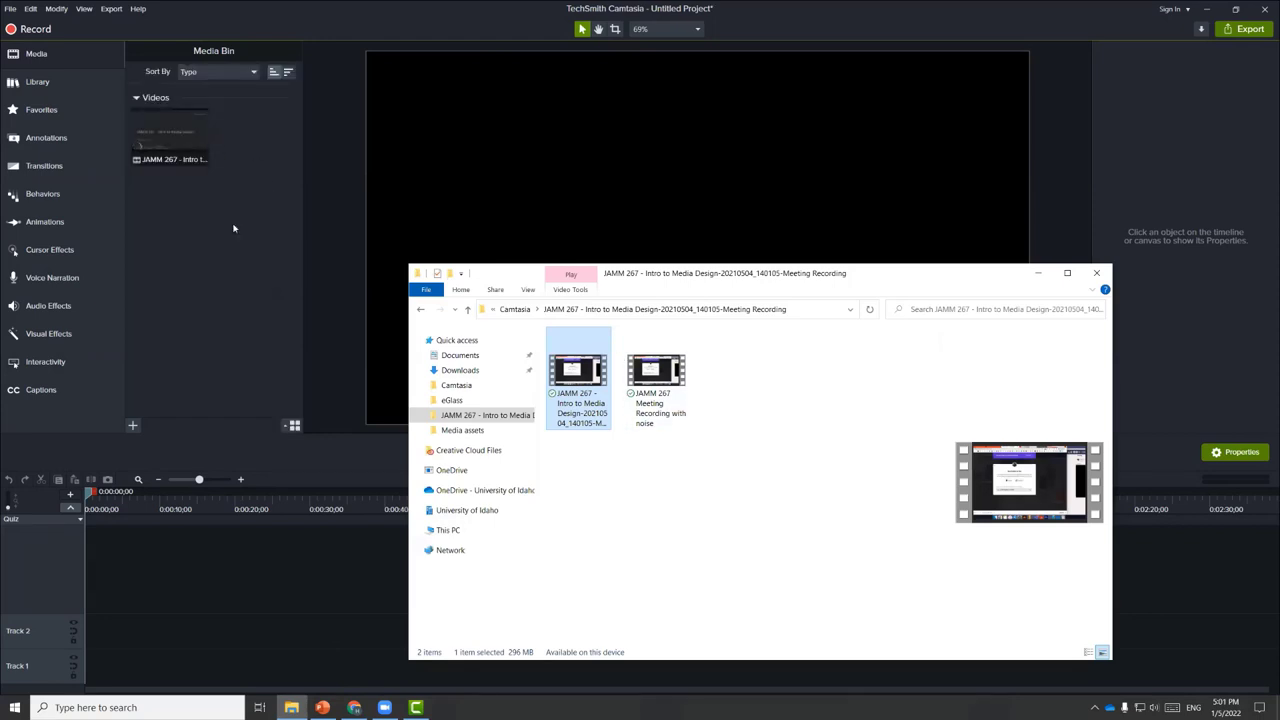
{"action": "left_click", "coordinate": [233, 228]}
{"action": "left_click_drag", "start_coordinate": [169, 160], "coordinate": [120, 632]}
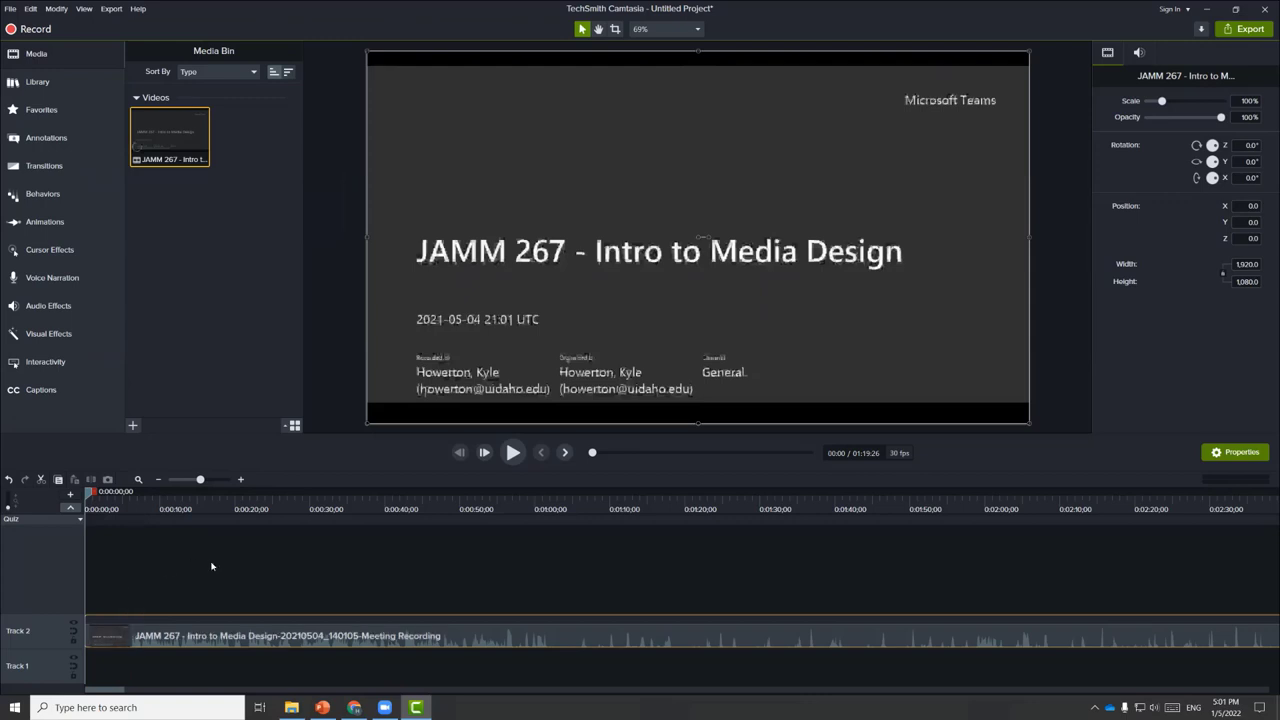
Step: Scrub ahead to the webcam footage and widen the track header column
{"action": "left_click", "coordinate": [89, 493]}
{"action": "left_click_drag", "start_coordinate": [151, 495], "coordinate": [479, 497]}
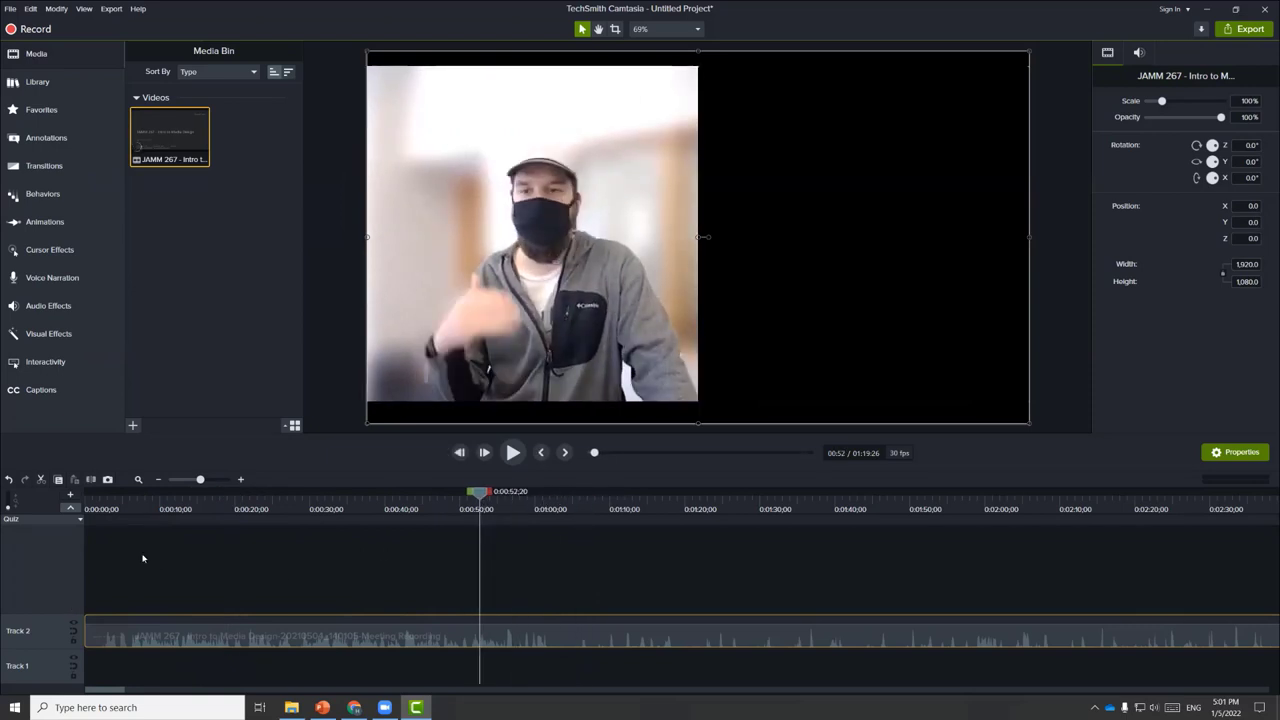
{"action": "left_click_drag", "start_coordinate": [84, 634], "coordinate": [505, 628]}
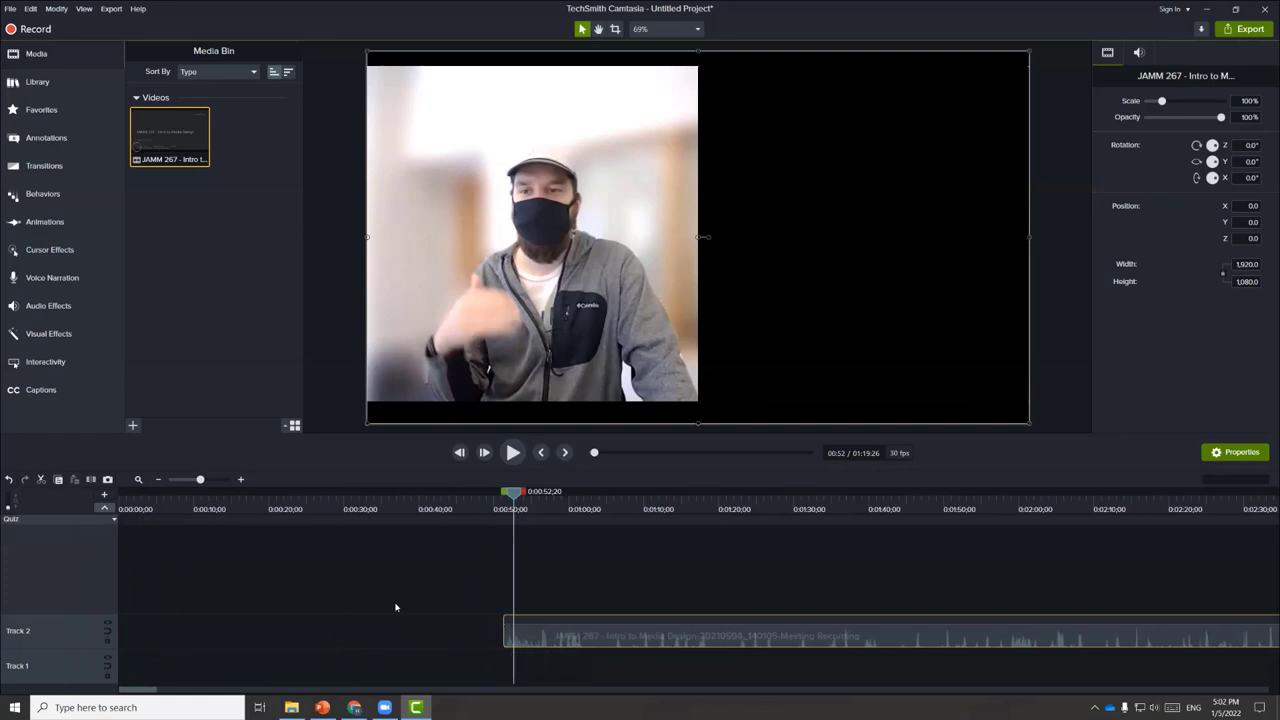
{"action": "left_click", "coordinate": [240, 690]}
{"action": "left_click_drag", "start_coordinate": [265, 688], "coordinate": [370, 689]}
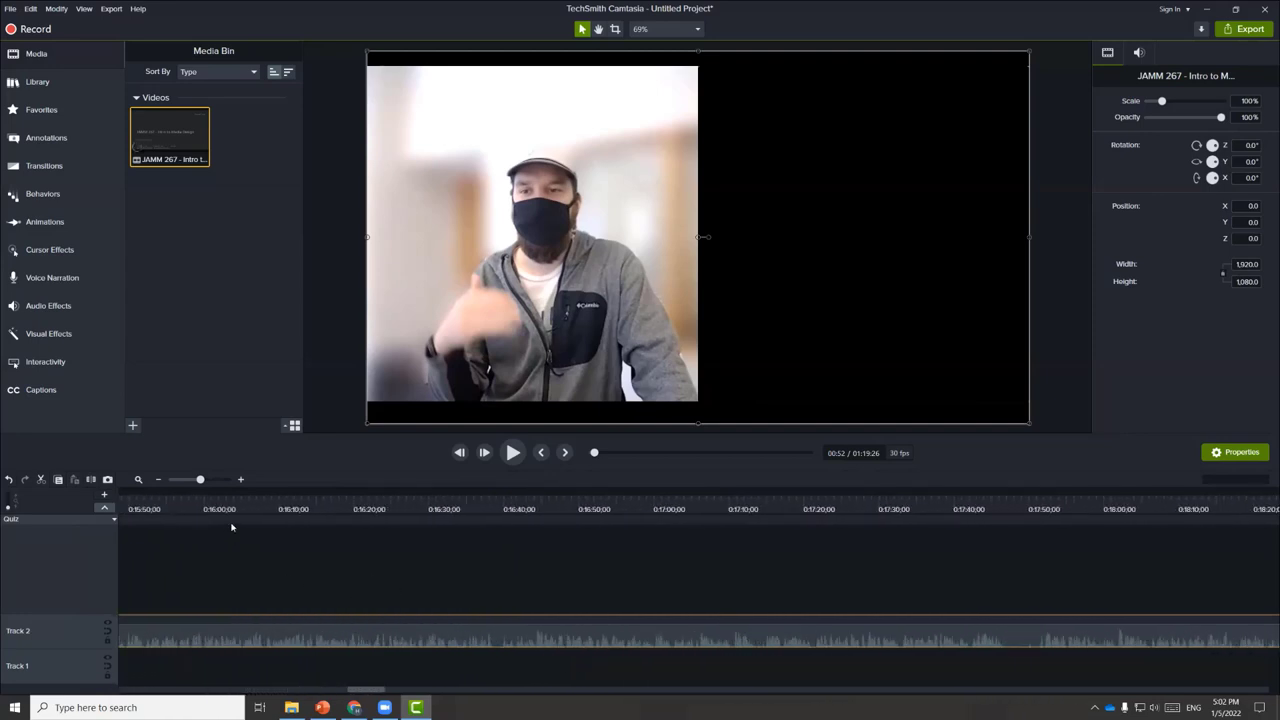
Step: Zoom the timeline in and out, then fit the entire 1:19:26 recording into view
{"action": "left_click", "coordinate": [240, 479]}
{"action": "left_click", "coordinate": [158, 480]}
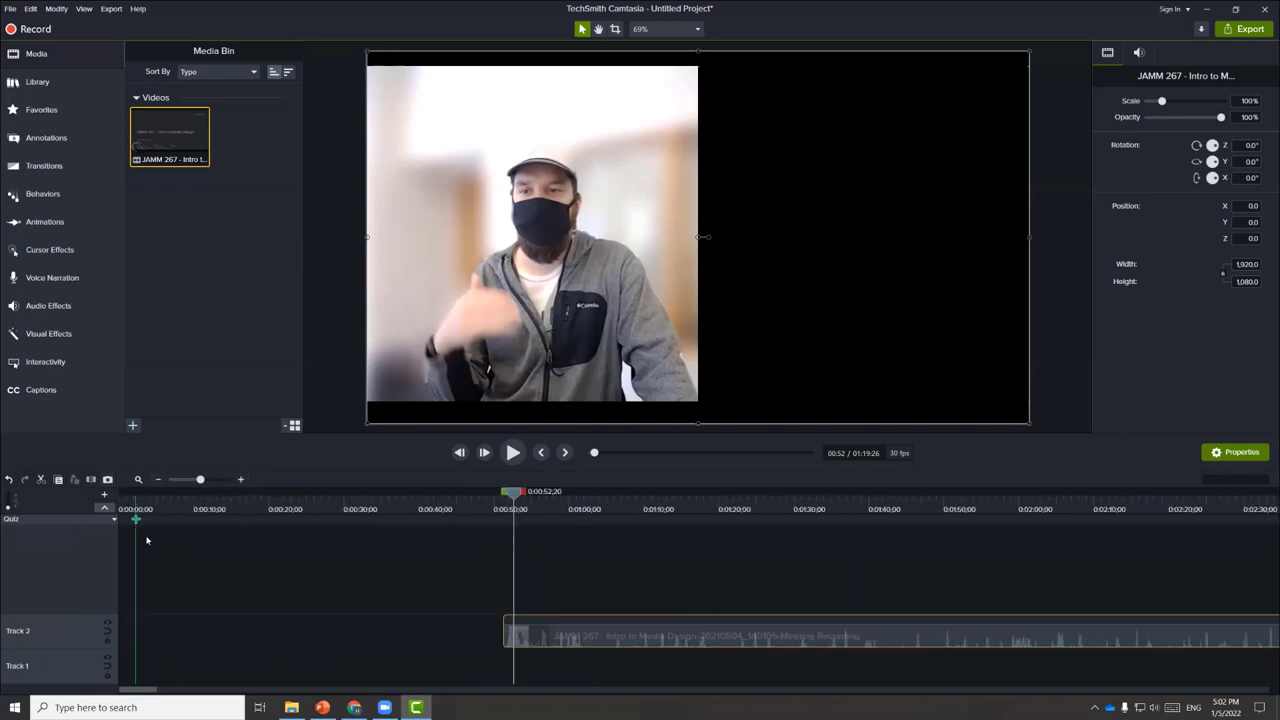
{"action": "left_click", "coordinate": [137, 481]}
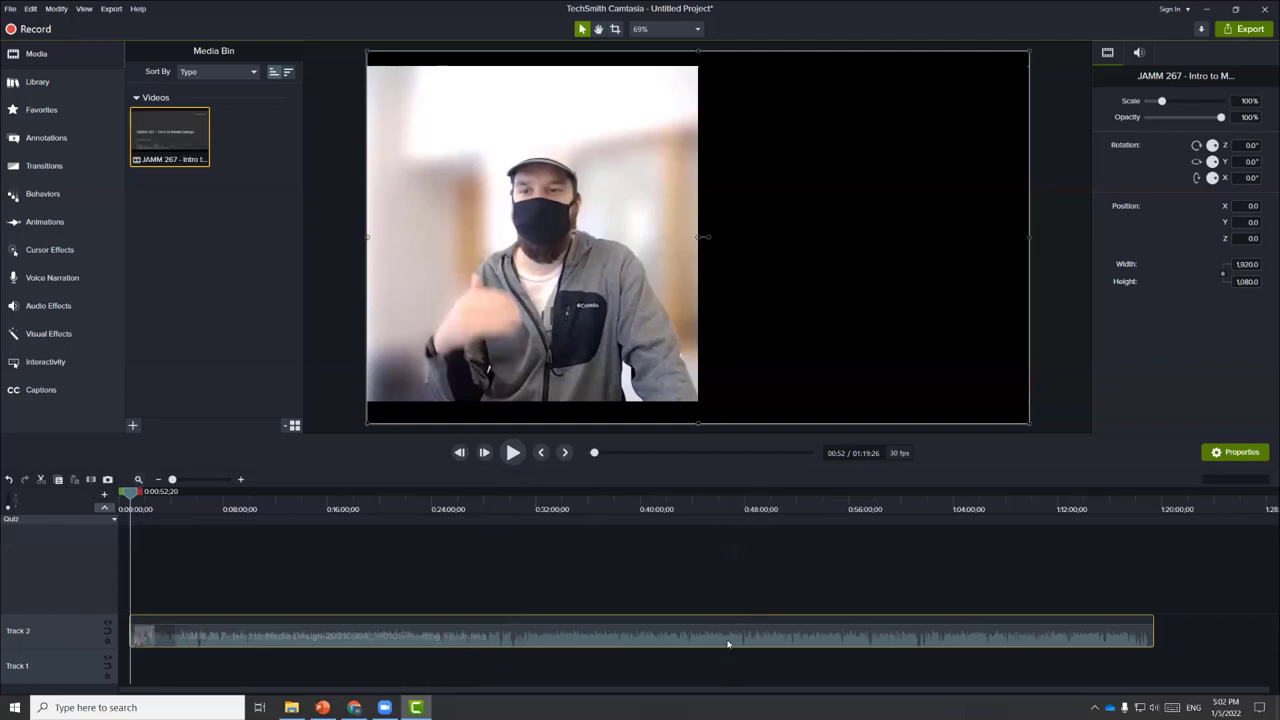
Step: Trim the clip's end so the timeline runs 01:14:28, with the clip starting at 0:00
{"action": "left_click_drag", "start_coordinate": [1048, 492], "coordinate": [1096, 500]}
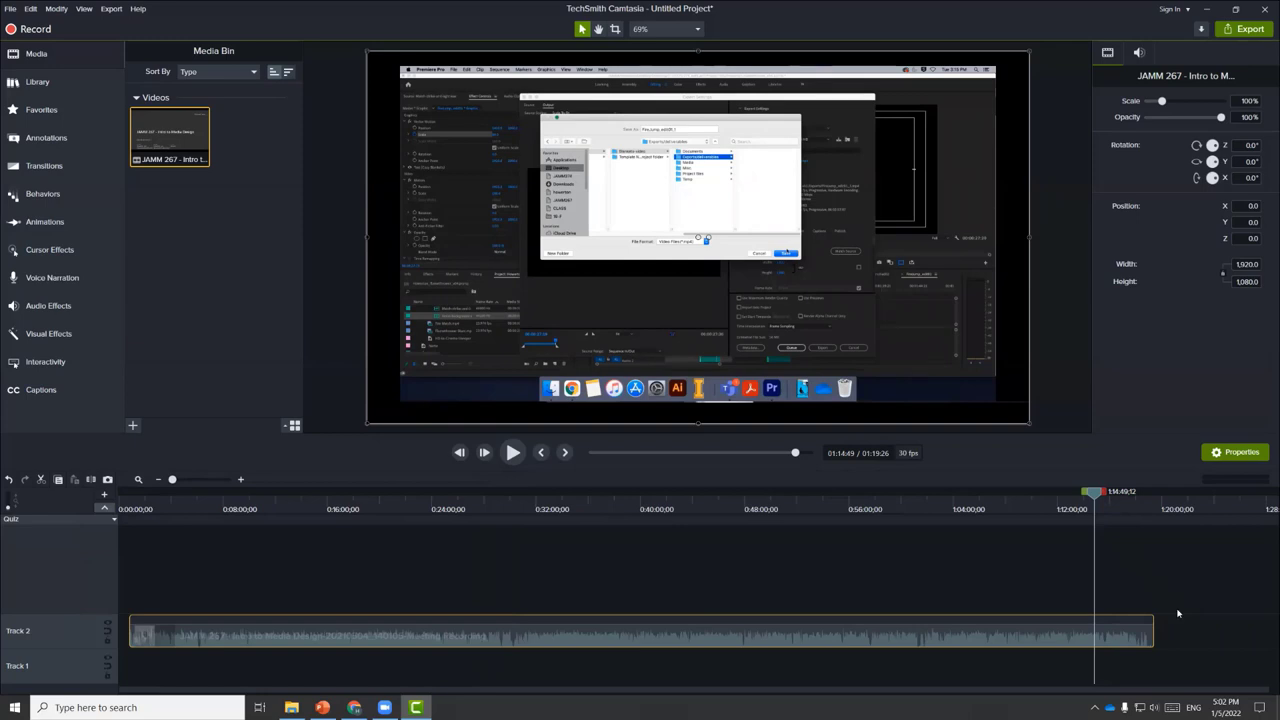
{"action": "left_click_drag", "start_coordinate": [1152, 632], "coordinate": [1100, 632]}
{"action": "left_click", "coordinate": [1100, 497]}
{"action": "left_click_drag", "start_coordinate": [1100, 497], "coordinate": [1102, 497]}
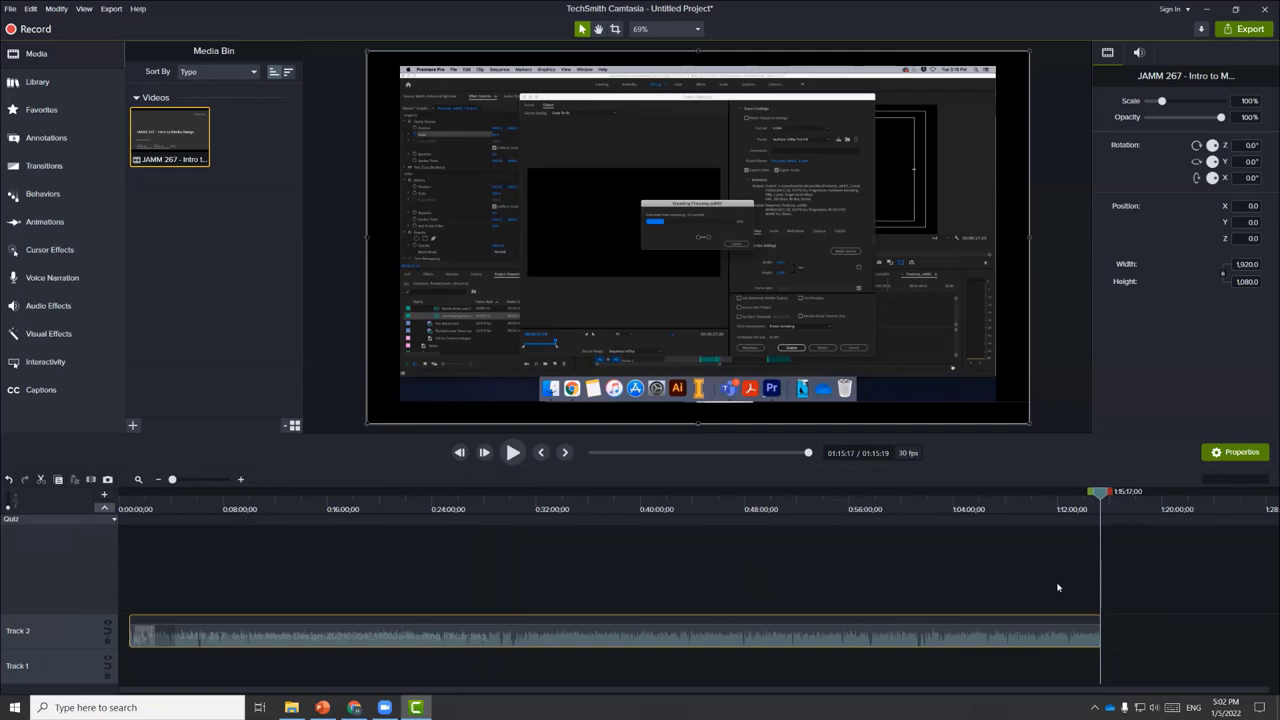
{"action": "left_click_drag", "start_coordinate": [636, 643], "coordinate": [618, 647]}
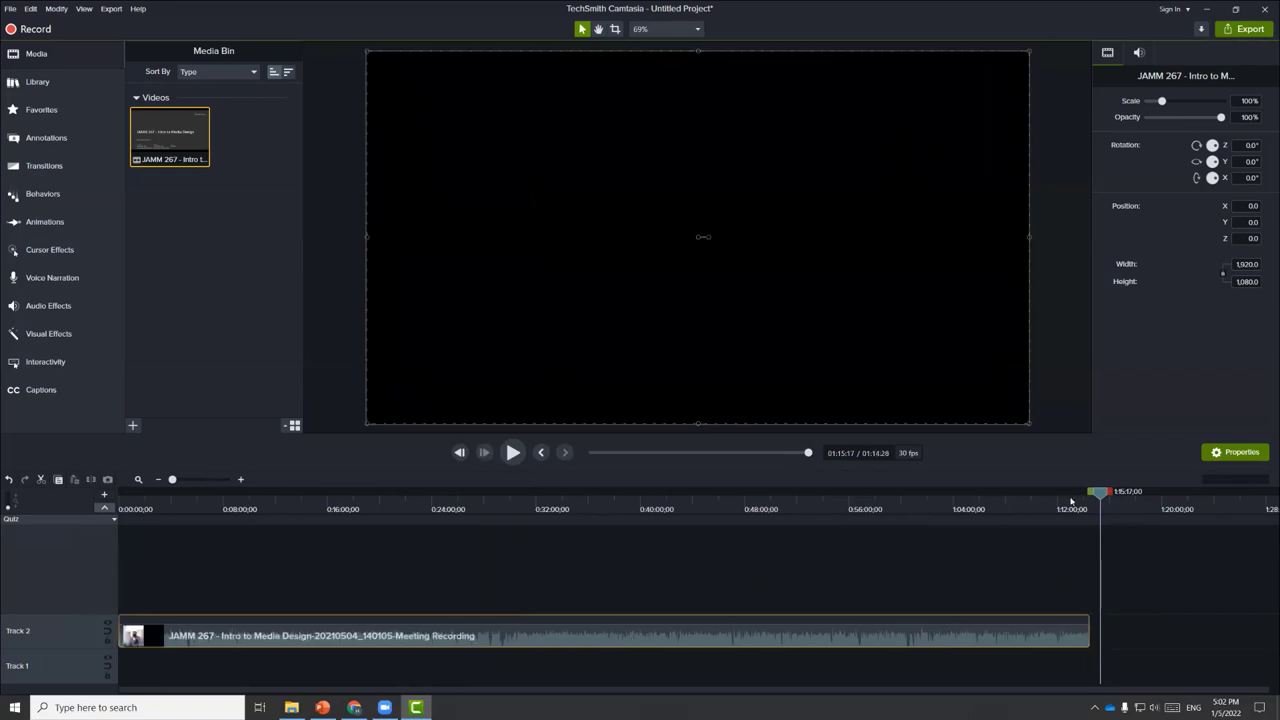
Step: Select a range around the 06:33 point extending past 8 minutes
{"action": "left_click", "coordinate": [205, 509]}
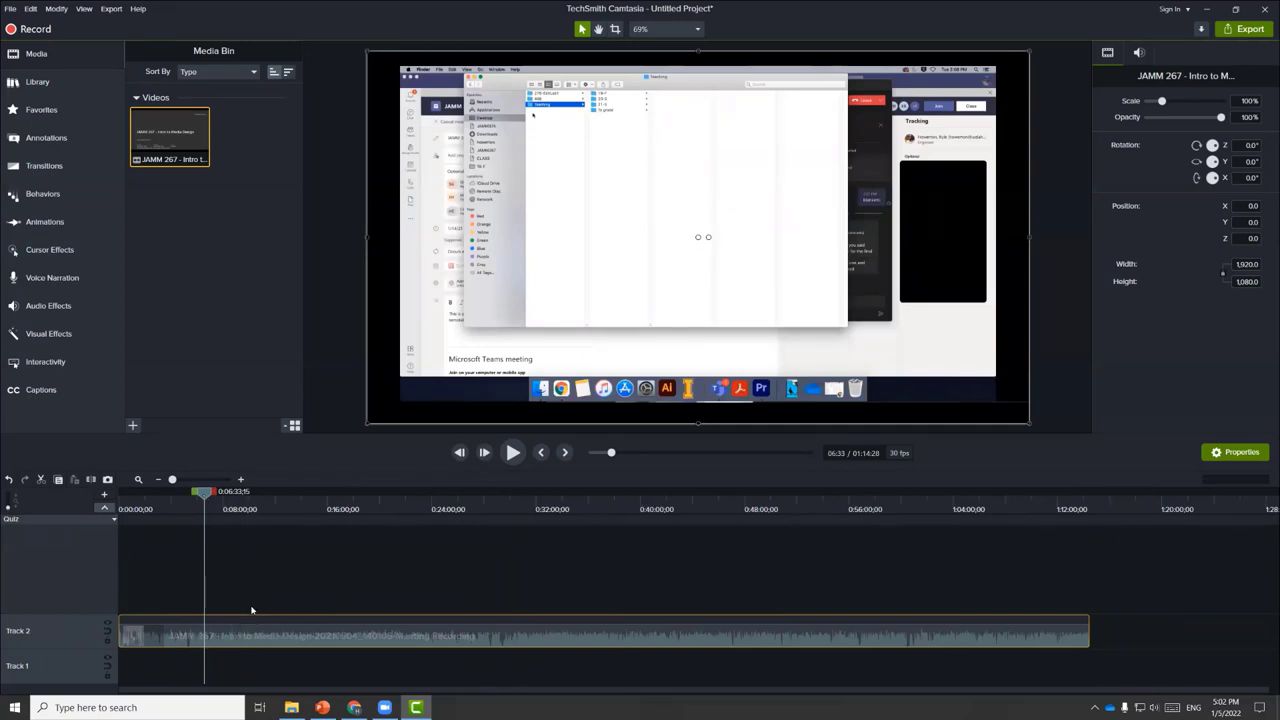
{"action": "mouse_move", "coordinate": [199, 492]}
{"action": "left_mouse_down"}
{"action": "mouse_move", "coordinate": [187, 492]}
{"action": "mouse_move", "coordinate": [257, 492]}
{"action": "mouse_move", "coordinate": [217, 496]}
{"action": "left_mouse_up"}
{"action": "left_click", "coordinate": [230, 495]}
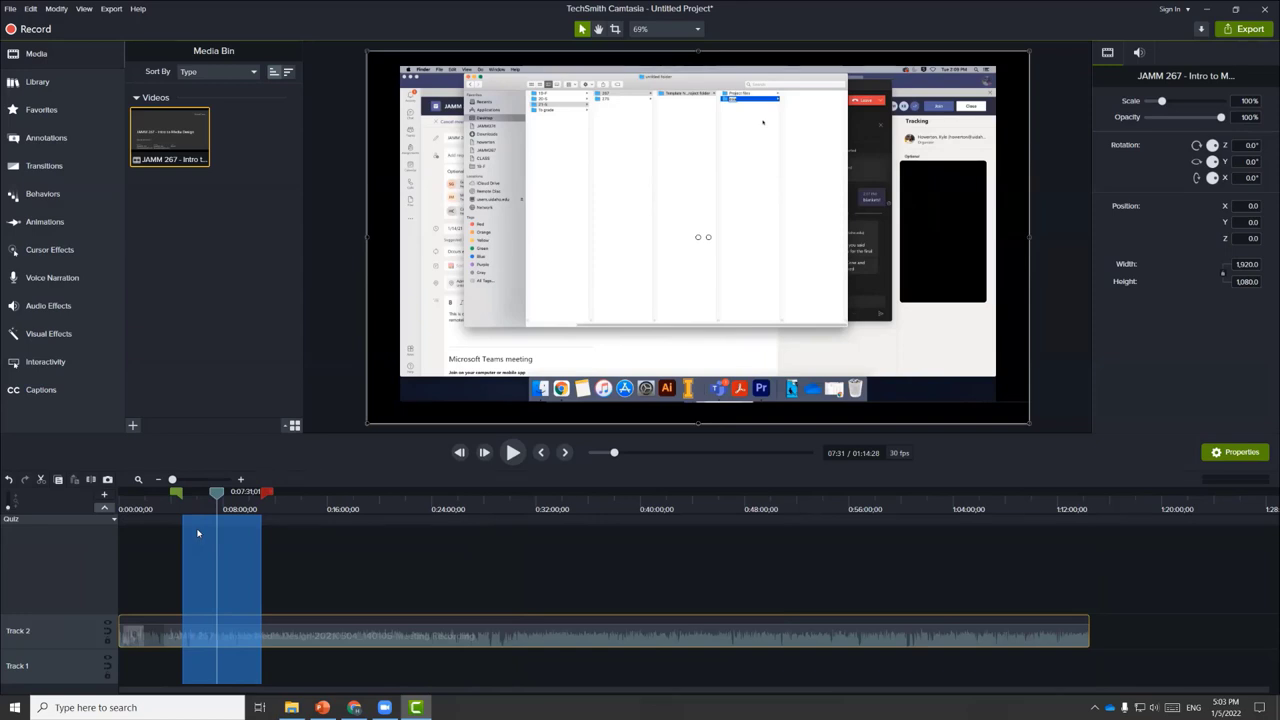
Step: Delete the marked section and close the gap, then undo both changes
{"action": "key", "text": "Delete"}
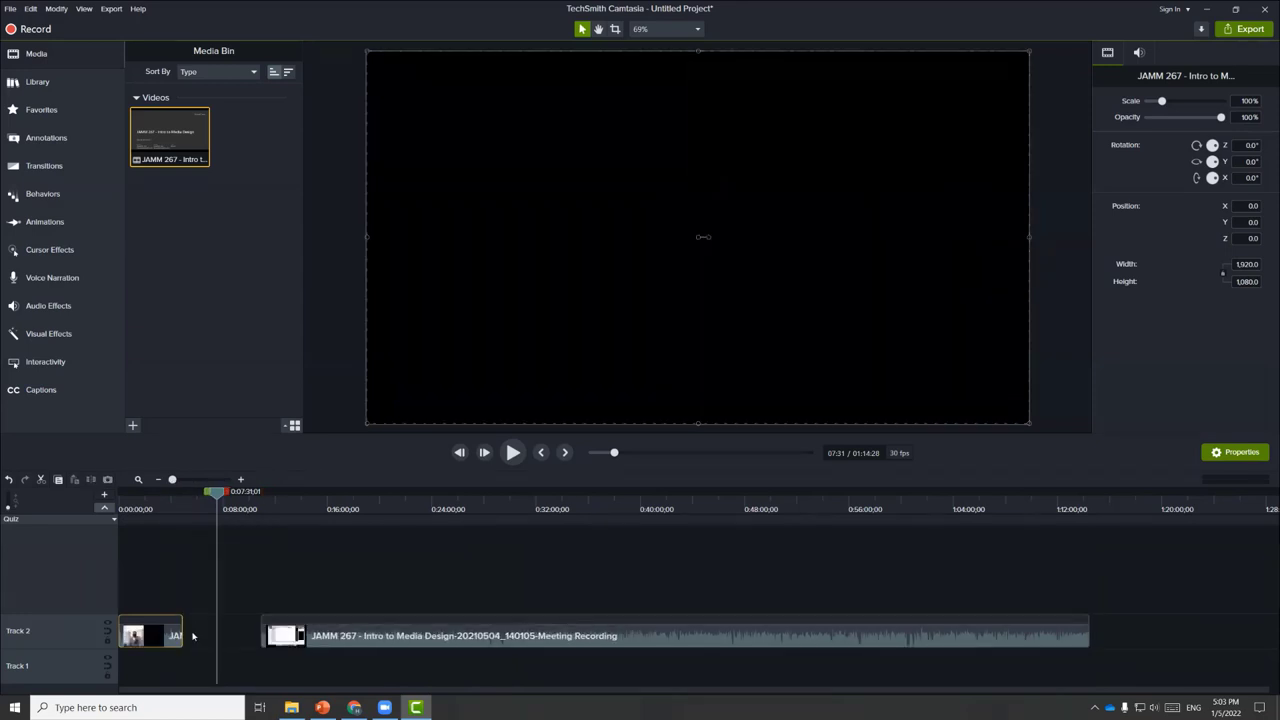
{"action": "mouse_move", "coordinate": [215, 509]}
{"action": "left_mouse_down"}
{"action": "mouse_move", "coordinate": [177, 509]}
{"action": "mouse_move", "coordinate": [243, 509]}
{"action": "mouse_move", "coordinate": [213, 510]}
{"action": "left_mouse_up"}
{"action": "left_click_drag", "start_coordinate": [325, 636], "coordinate": [248, 636]}
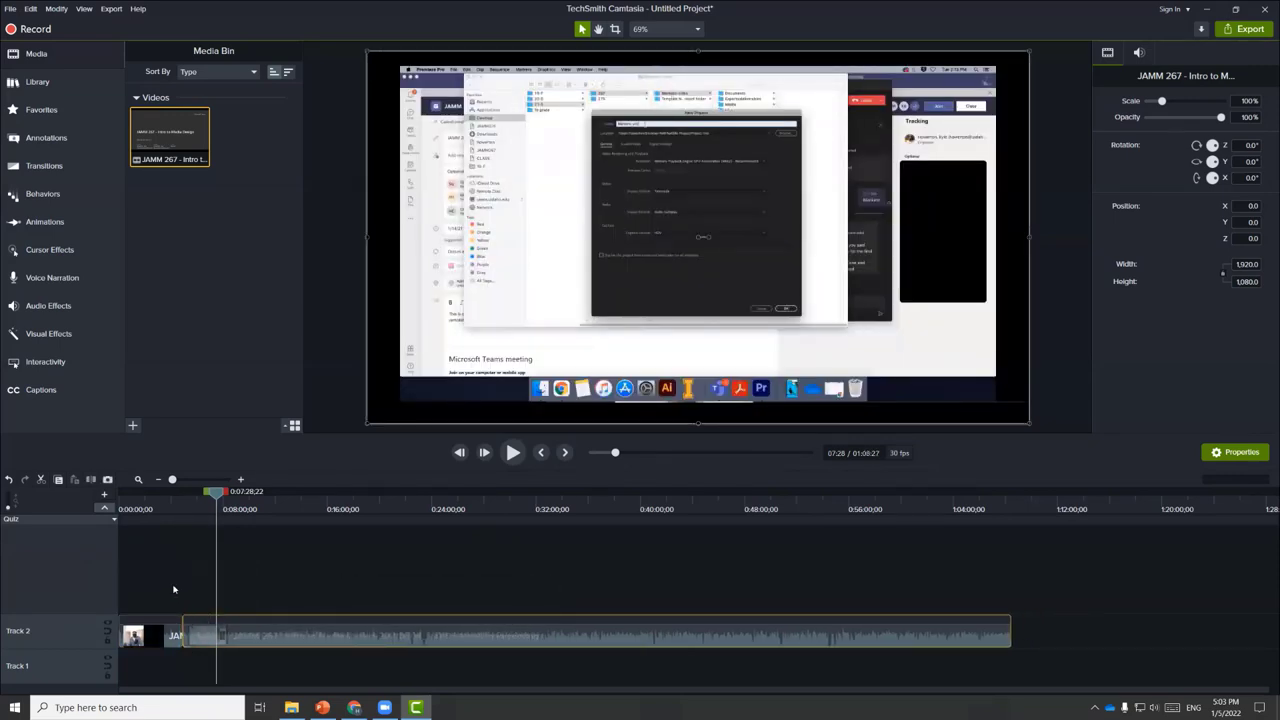
{"action": "left_click", "coordinate": [8, 480]}
{"action": "left_click", "coordinate": [8, 480]}
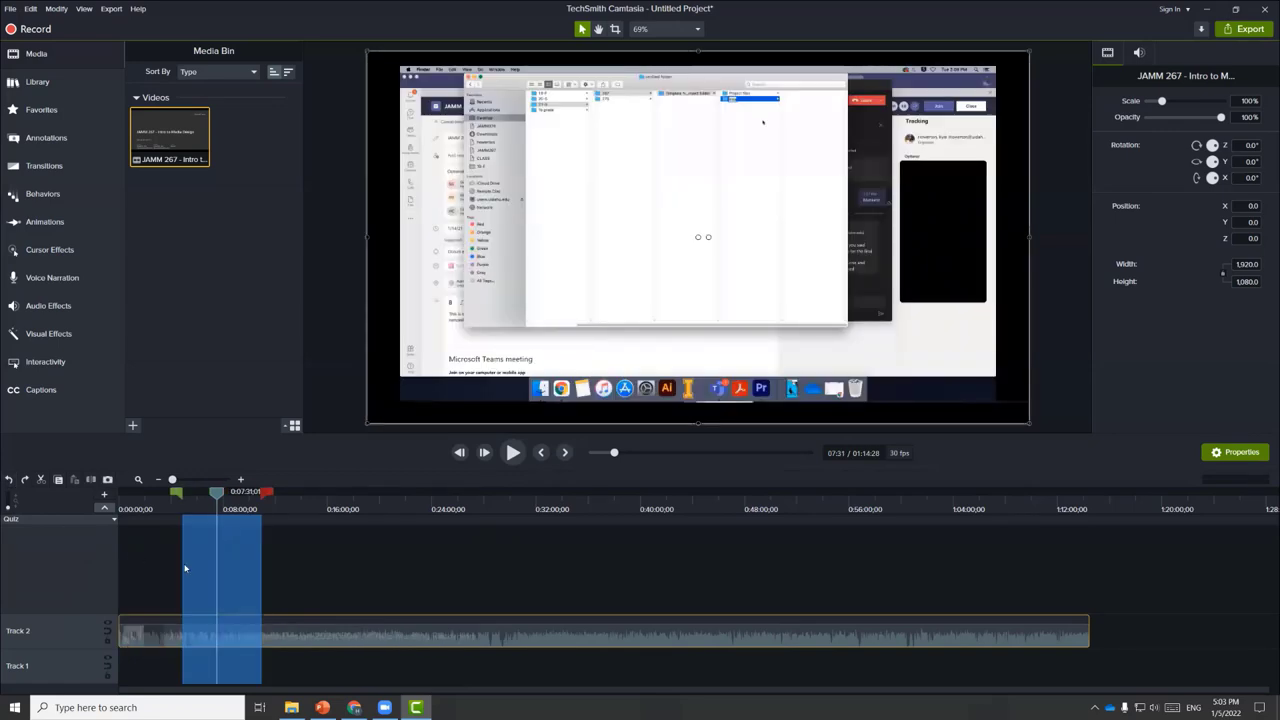
Step: Ripple-cut the selected range, shortening the video to 01:08:27, and review the edit point
{"action": "left_click", "coordinate": [41, 480]}
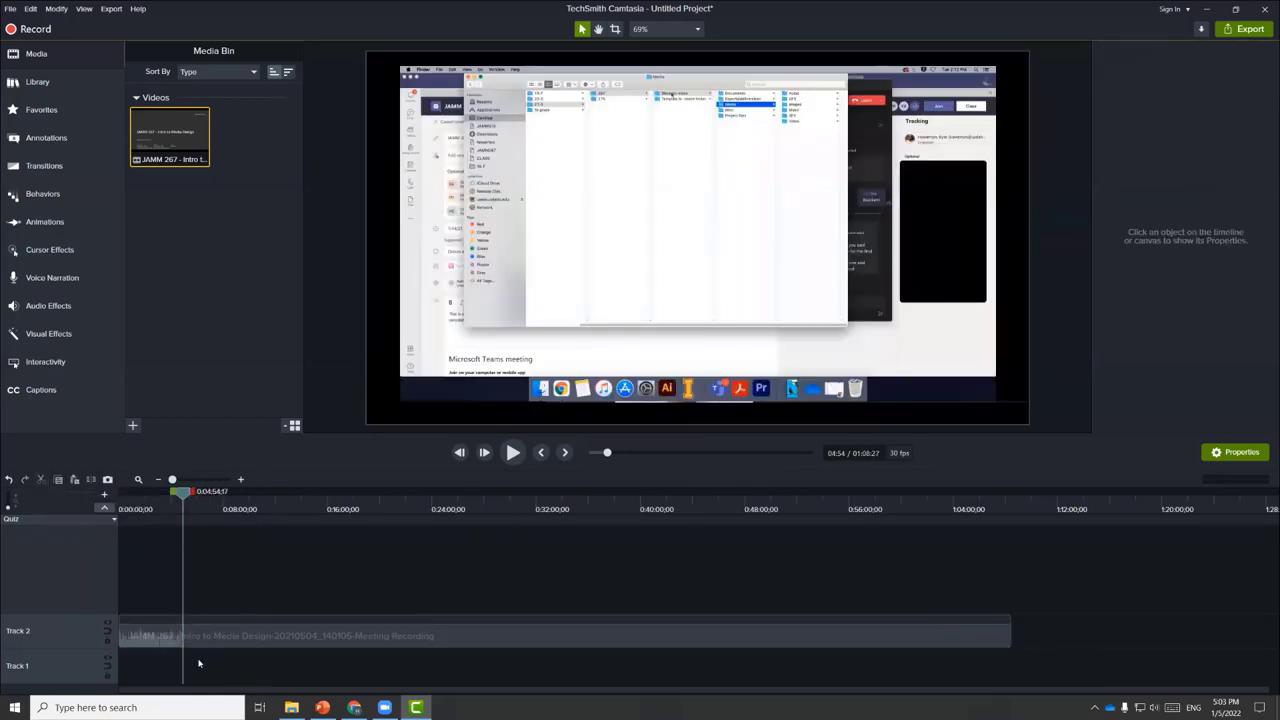
{"action": "left_click_drag", "start_coordinate": [183, 491], "coordinate": [204, 491]}
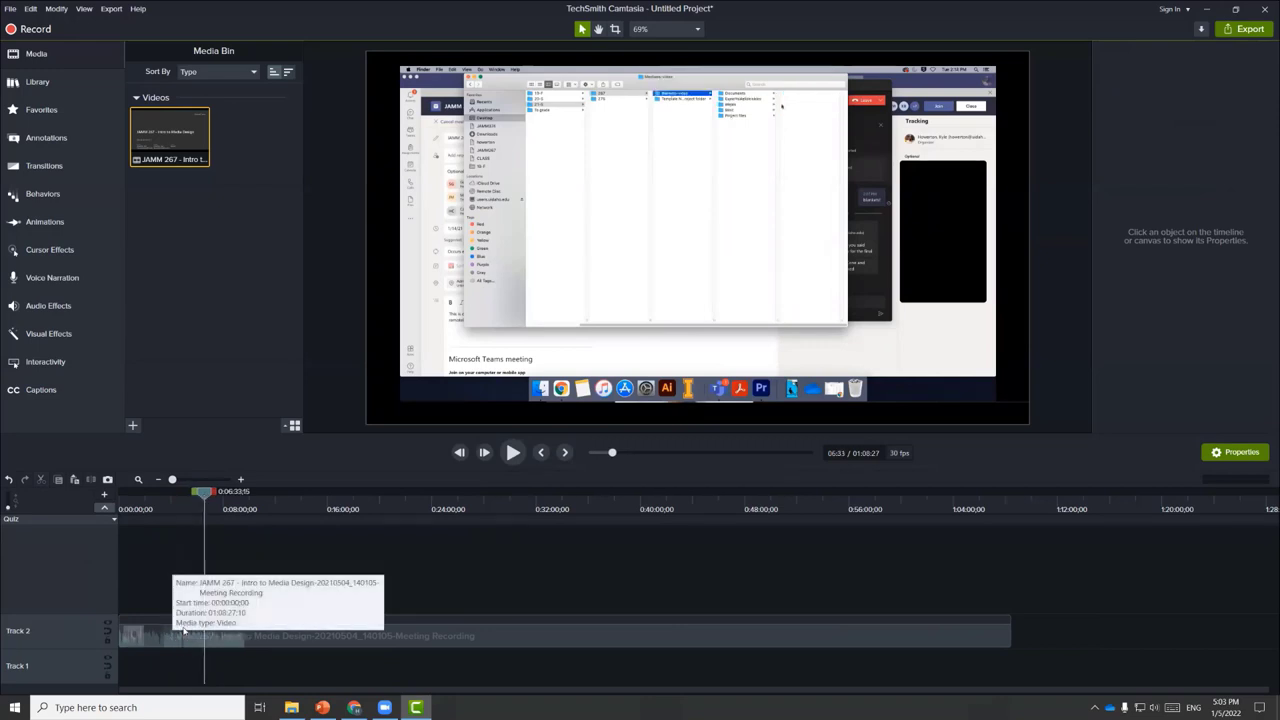
{"action": "mouse_move", "coordinate": [250, 635]}
{"action": "left_mouse_down"}
{"action": "mouse_move", "coordinate": [264, 634]}
{"action": "mouse_move", "coordinate": [249, 634]}
{"action": "left_mouse_up"}
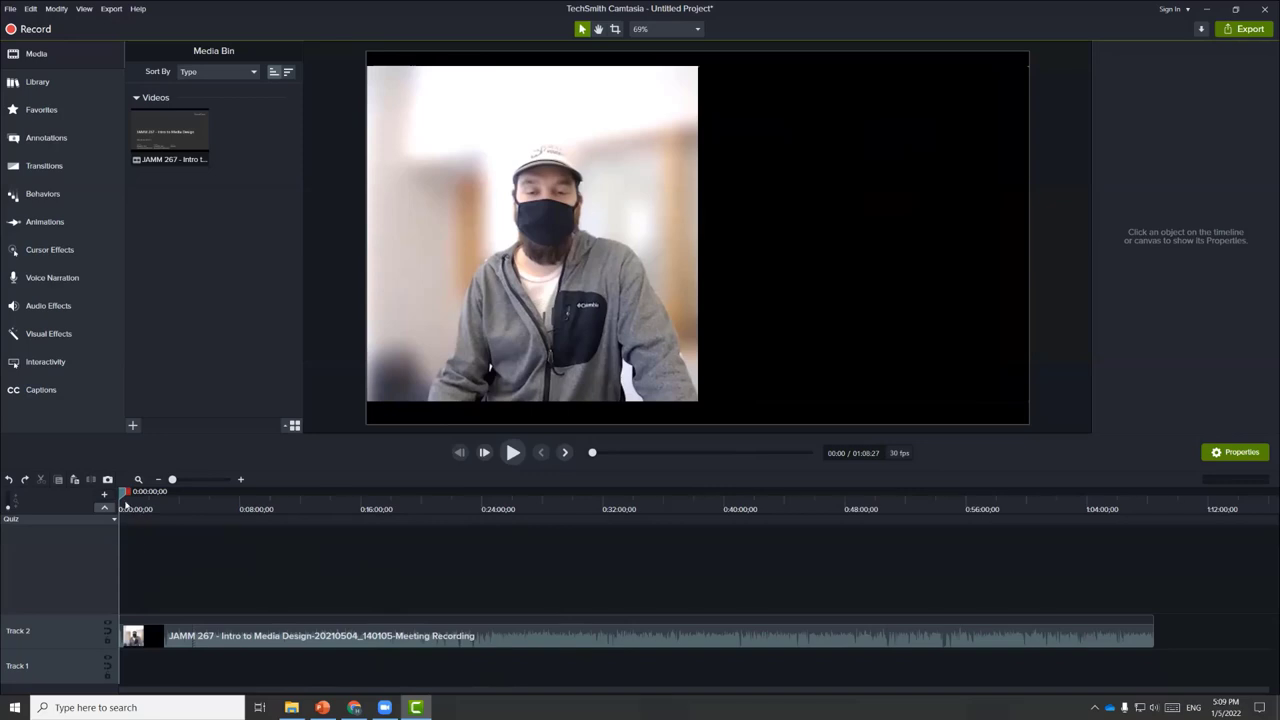
Step: Save a Premiere screen-recording frame as a still image and place it at the start of Track 3
{"action": "left_click_drag", "start_coordinate": [120, 497], "coordinate": [718, 506]}
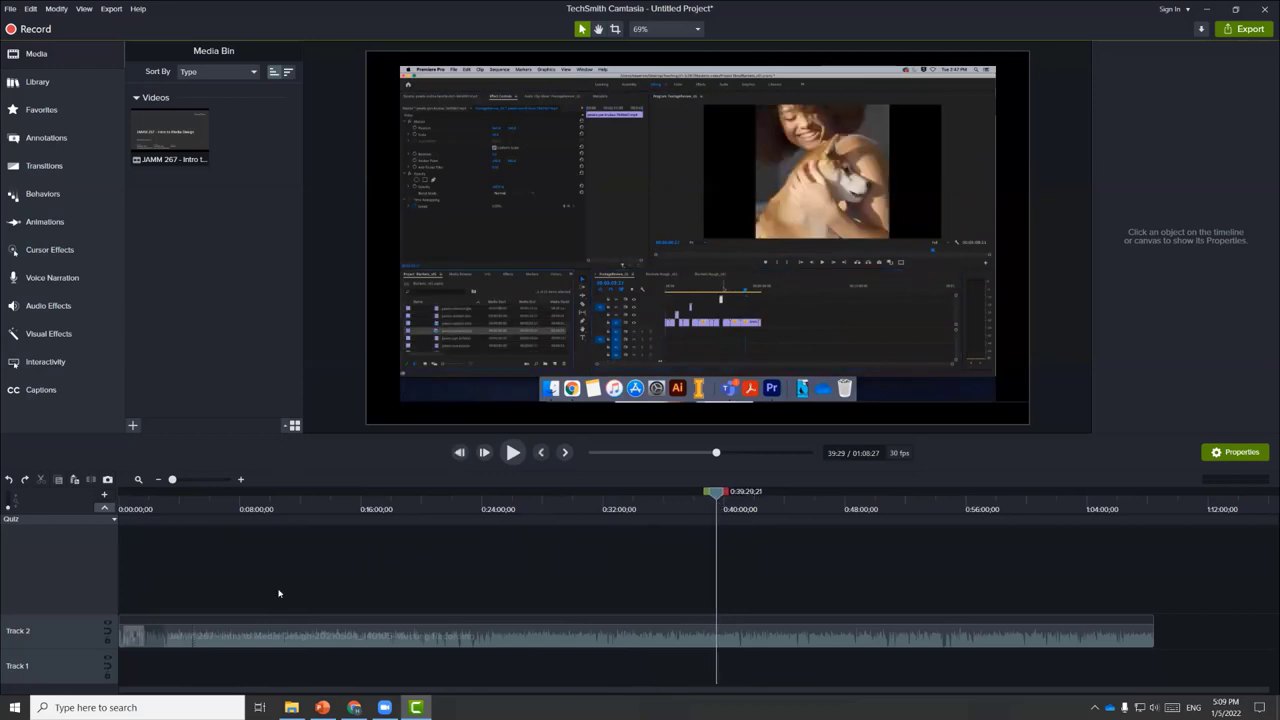
{"action": "left_click", "coordinate": [105, 485]}
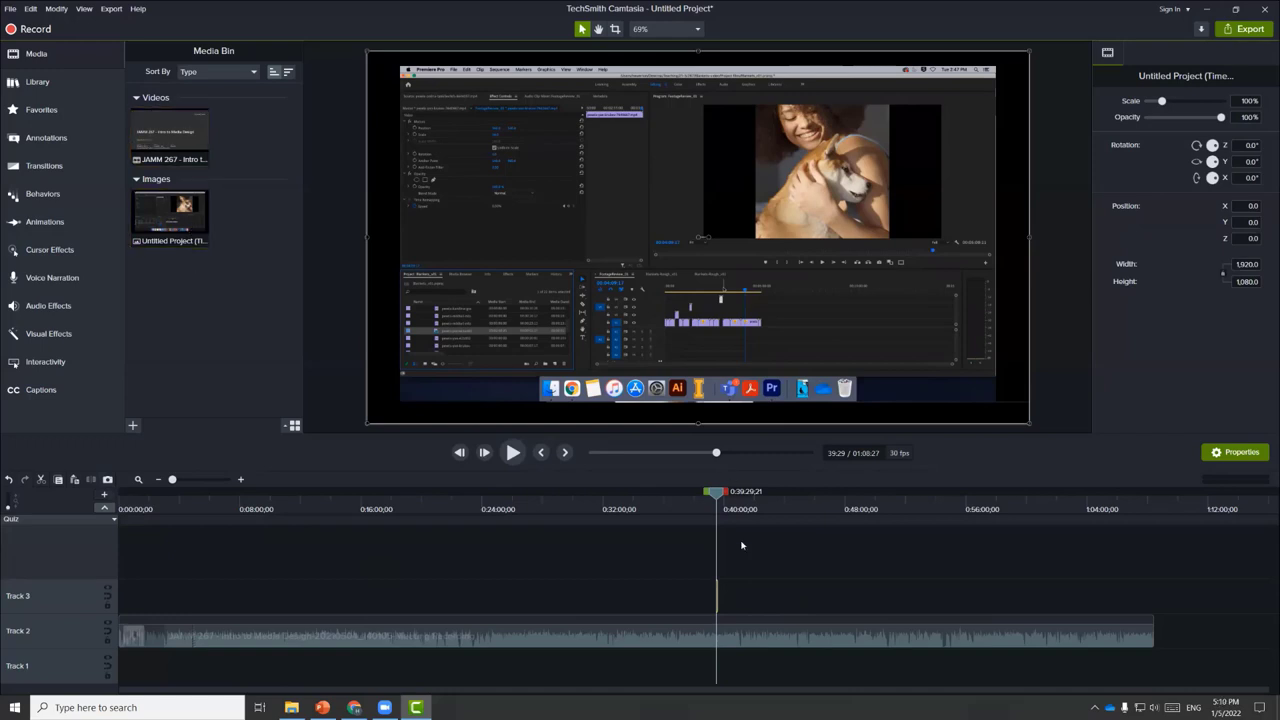
{"action": "left_click_drag", "start_coordinate": [716, 595], "coordinate": [147, 603]}
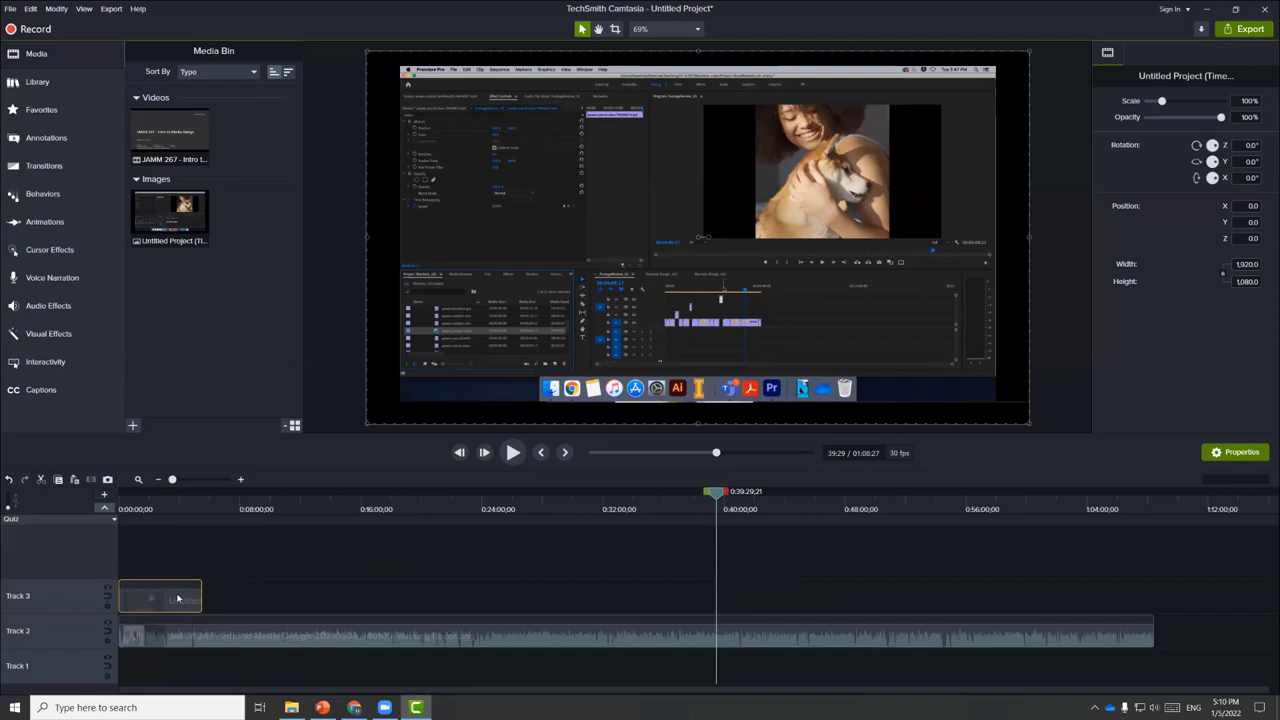
{"action": "left_click_drag", "start_coordinate": [170, 598], "coordinate": [172, 598]}
Step: Zoom in on the timeline's opening and briefly play the video from 0:00
{"action": "left_click", "coordinate": [240, 480]}
{"action": "left_click", "coordinate": [240, 480]}
{"action": "left_click", "coordinate": [240, 480]}
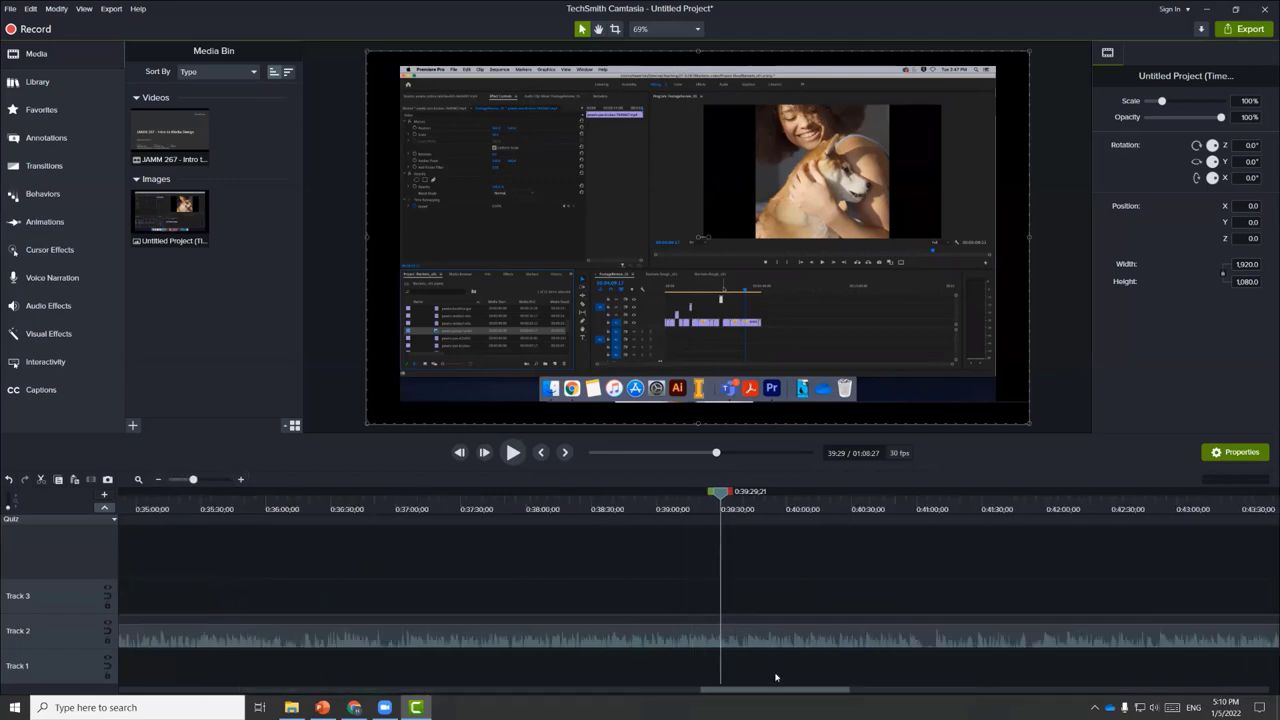
{"action": "left_click_drag", "start_coordinate": [752, 695], "coordinate": [170, 695]}
{"action": "left_click", "coordinate": [155, 497]}
{"action": "left_click_drag", "start_coordinate": [155, 497], "coordinate": [122, 497]}
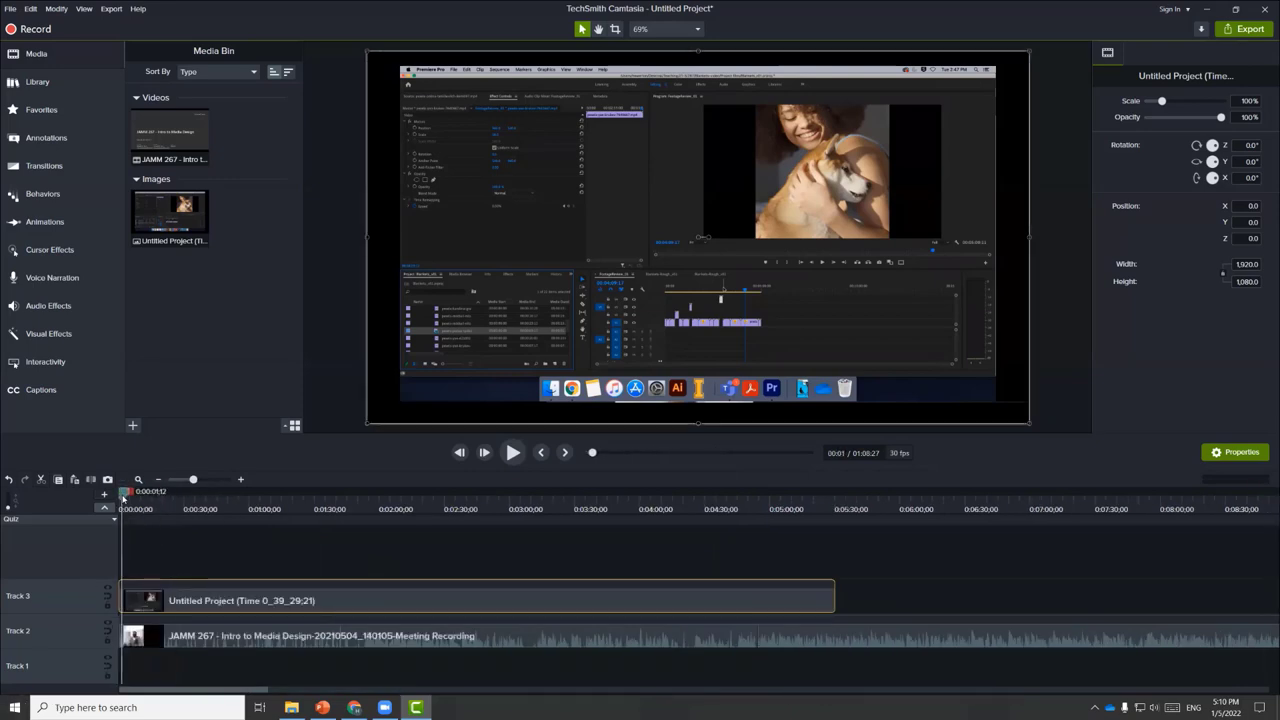
{"action": "key", "text": "space"}
{"action": "key", "text": "space"}
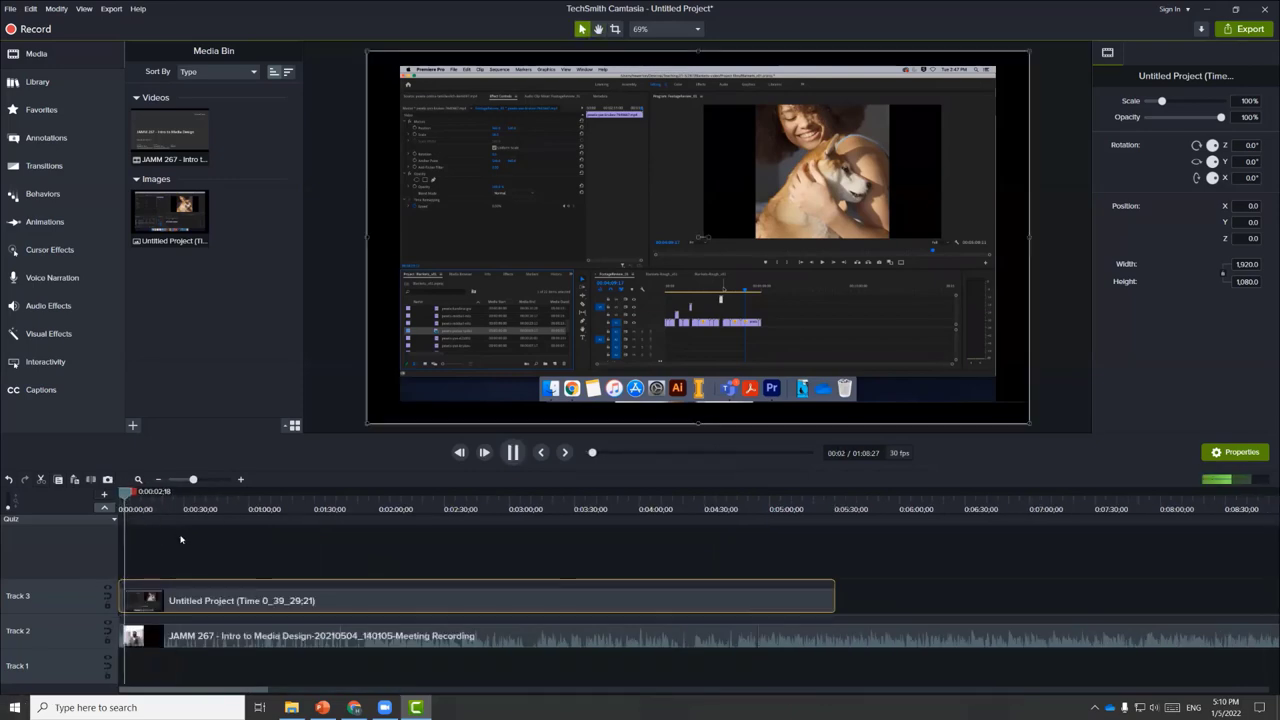
Step: Trim the screenshot clip short, move the JAMM 267 recording to Track 3, and replay the opening
{"action": "left_click_drag", "start_coordinate": [834, 597], "coordinate": [123, 598]}
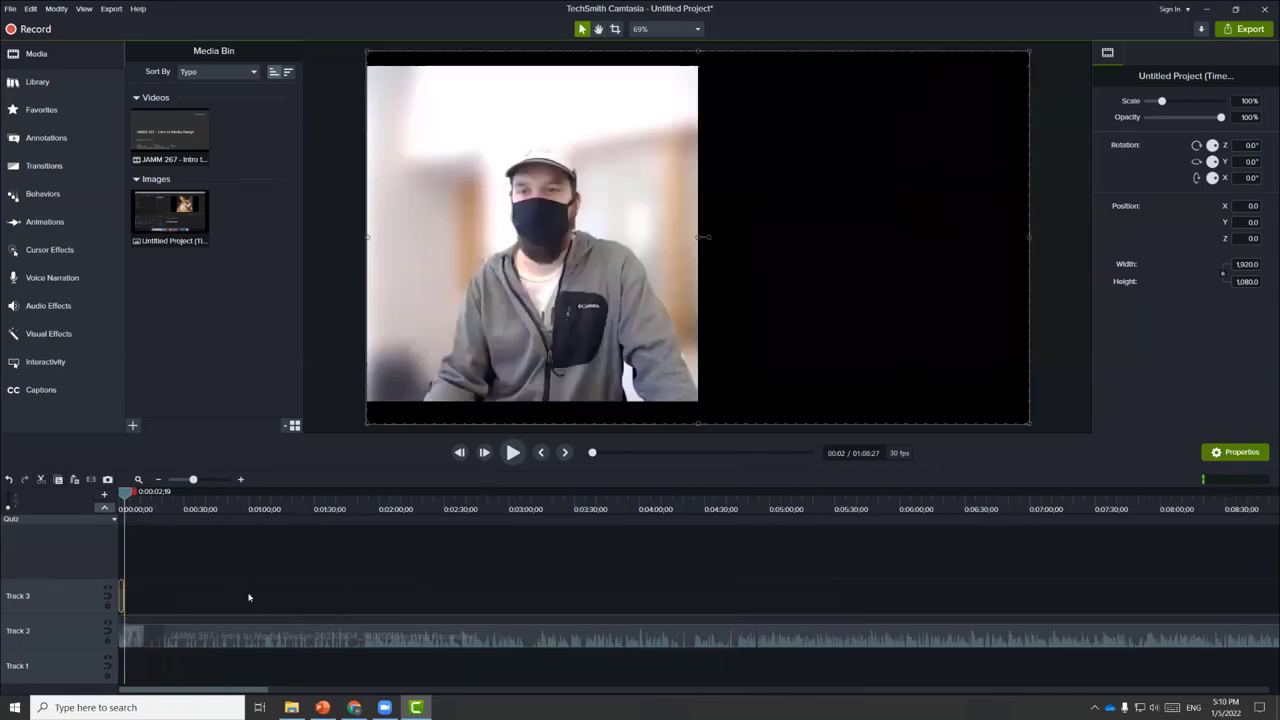
{"action": "left_click_drag", "start_coordinate": [195, 640], "coordinate": [194, 600]}
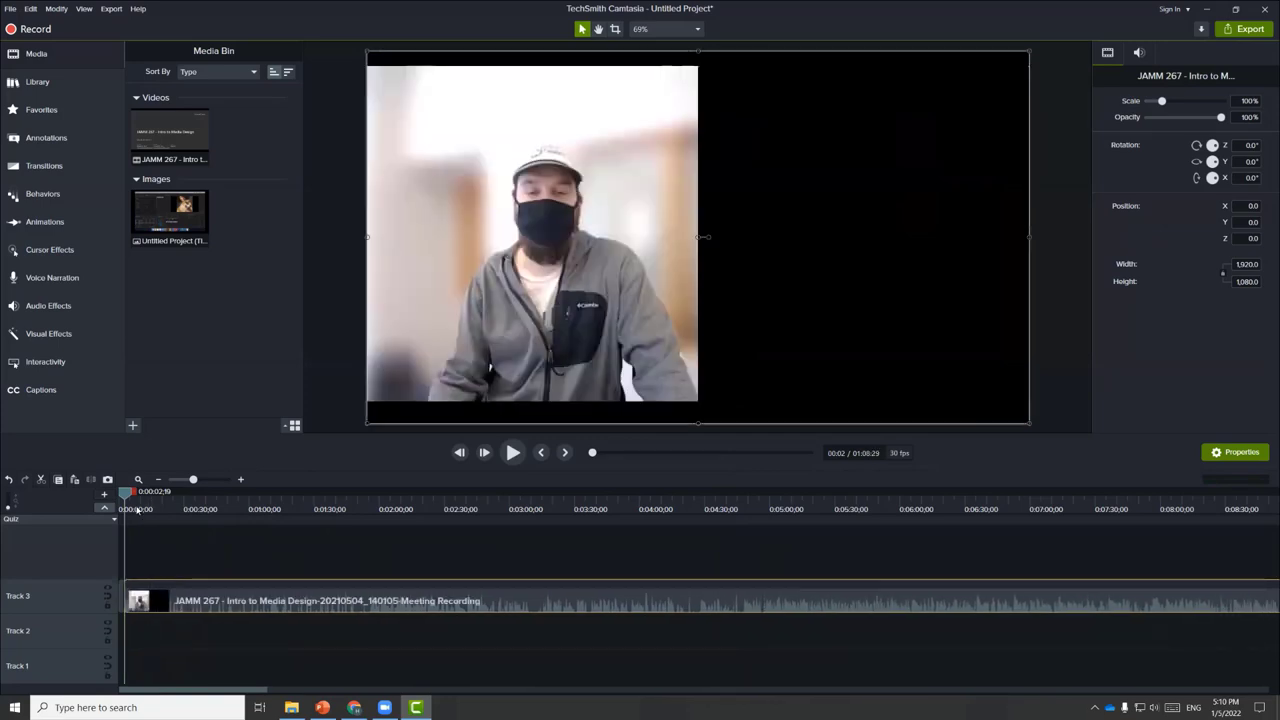
{"action": "left_click_drag", "start_coordinate": [127, 497], "coordinate": [110, 496]}
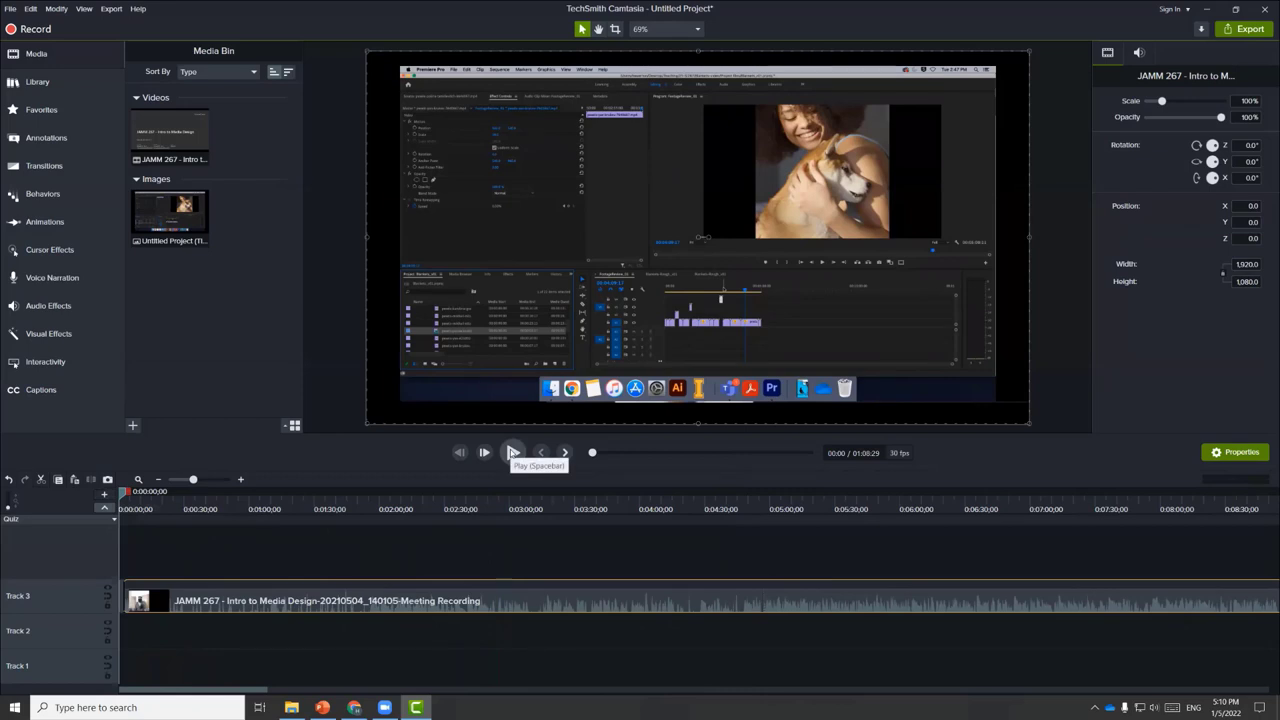
{"action": "left_click", "coordinate": [513, 452]}
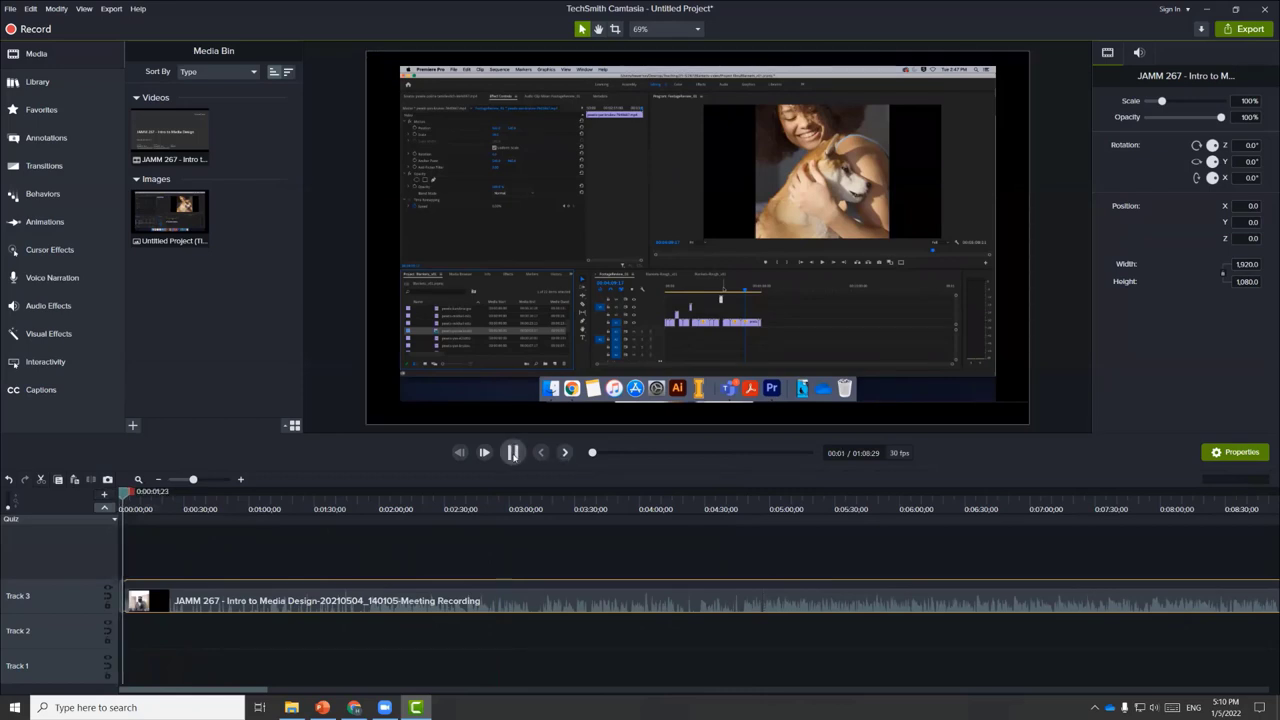
{"action": "left_click", "coordinate": [484, 455]}
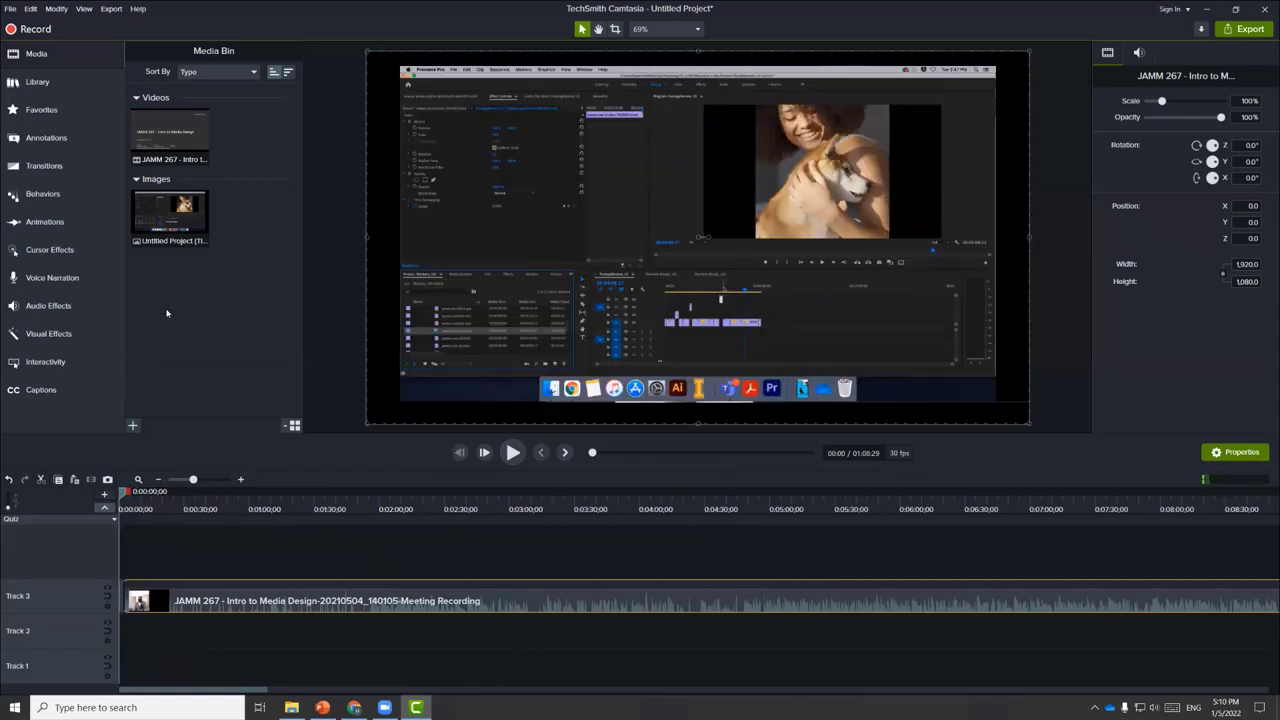
Step: Add a text callout reading 'Class recording for JAMM 267' and widen it to fit
{"action": "left_click", "coordinate": [50, 143]}
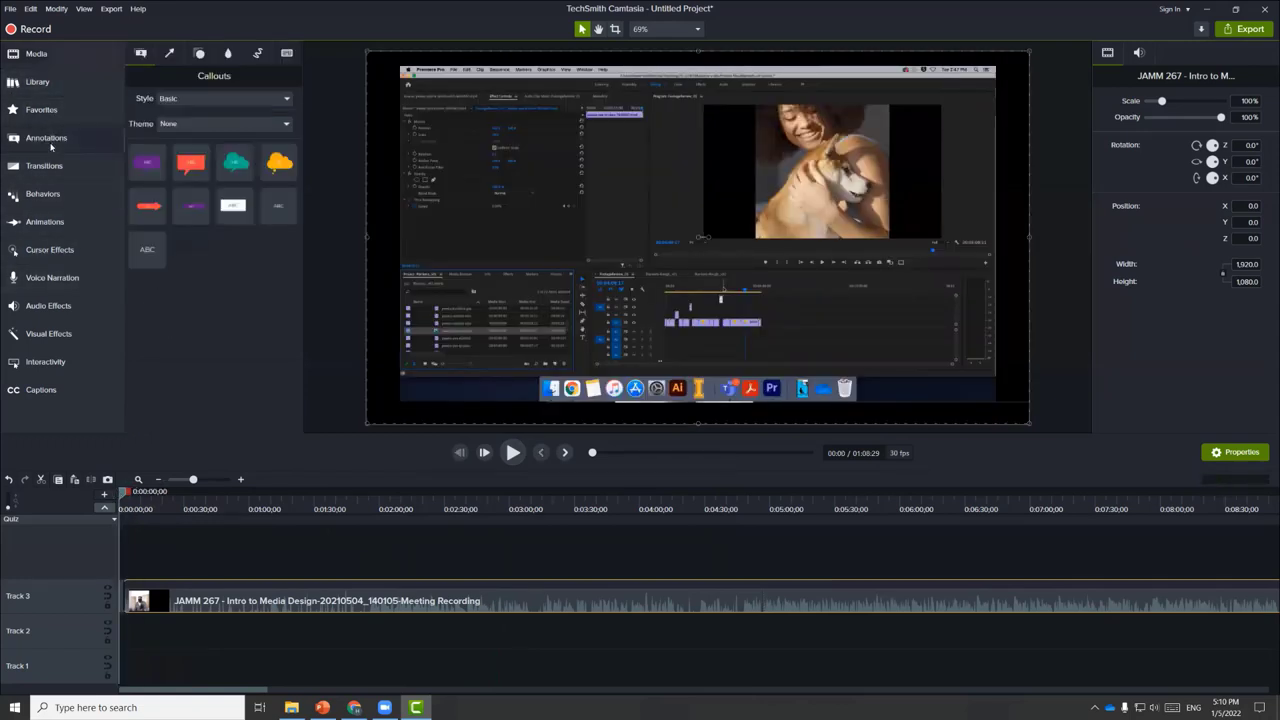
{"action": "left_click_drag", "start_coordinate": [233, 205], "coordinate": [866, 331]}
{"action": "left_click_drag", "start_coordinate": [718, 254], "coordinate": [686, 236]}
{"action": "double_click", "coordinate": [686, 236]}
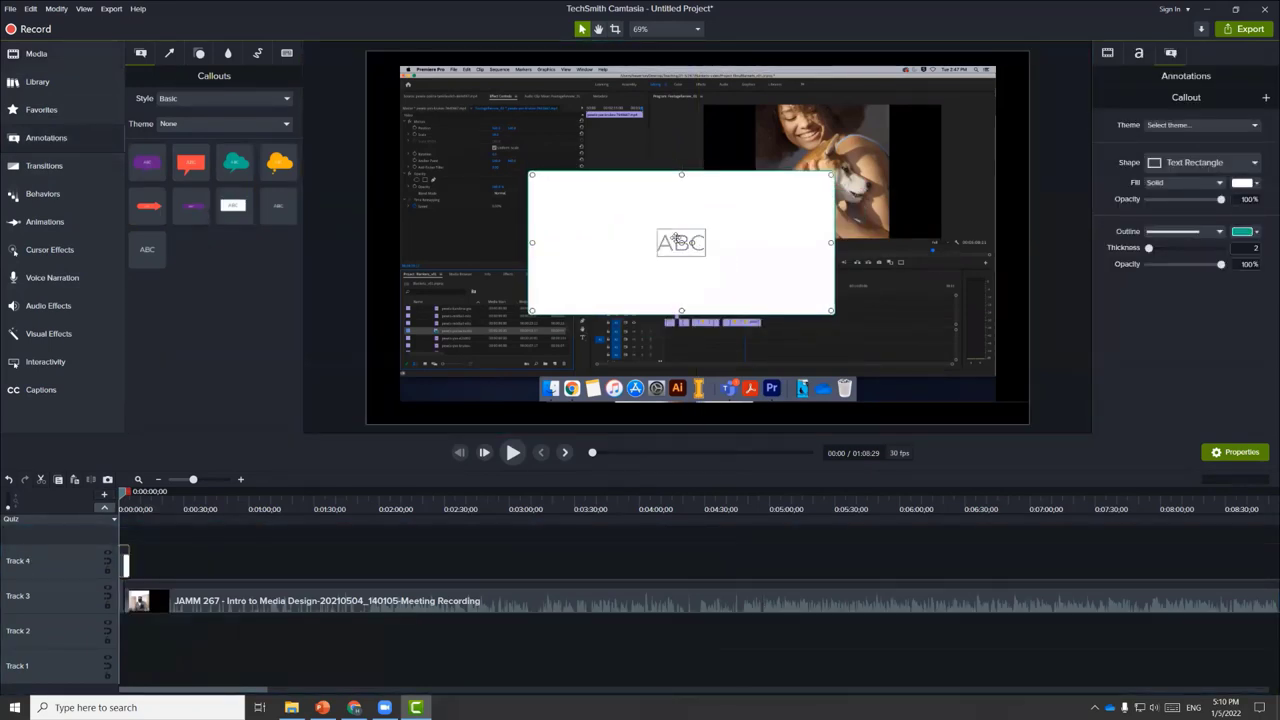
{"action": "type", "text": "Class recro"}
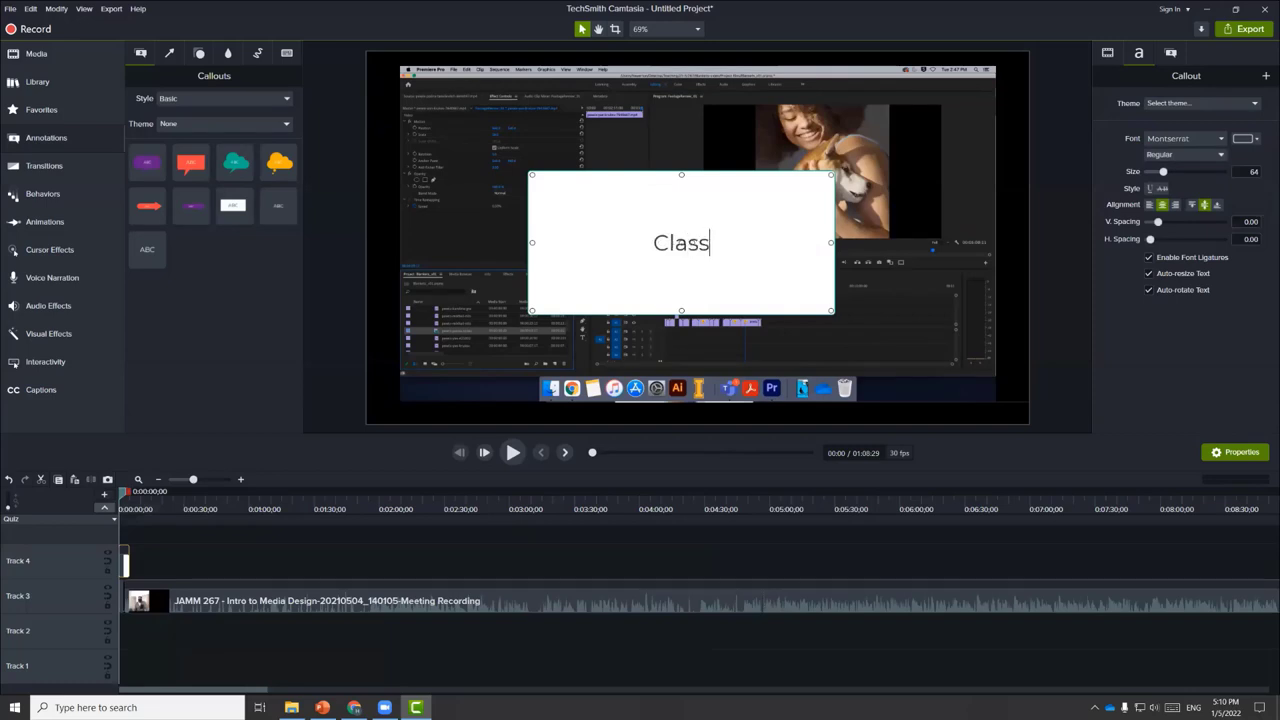
{"action": "key", "text": "BackSpace"}
{"action": "key", "text": "BackSpace"}
{"action": "type", "text": "ording ofr"}
{"action": "key", "text": "BackSpace"}
{"action": "key", "text": "BackSpace"}
{"action": "key", "text": "BackSpace"}
{"action": "key", "text": "BackSpace"}
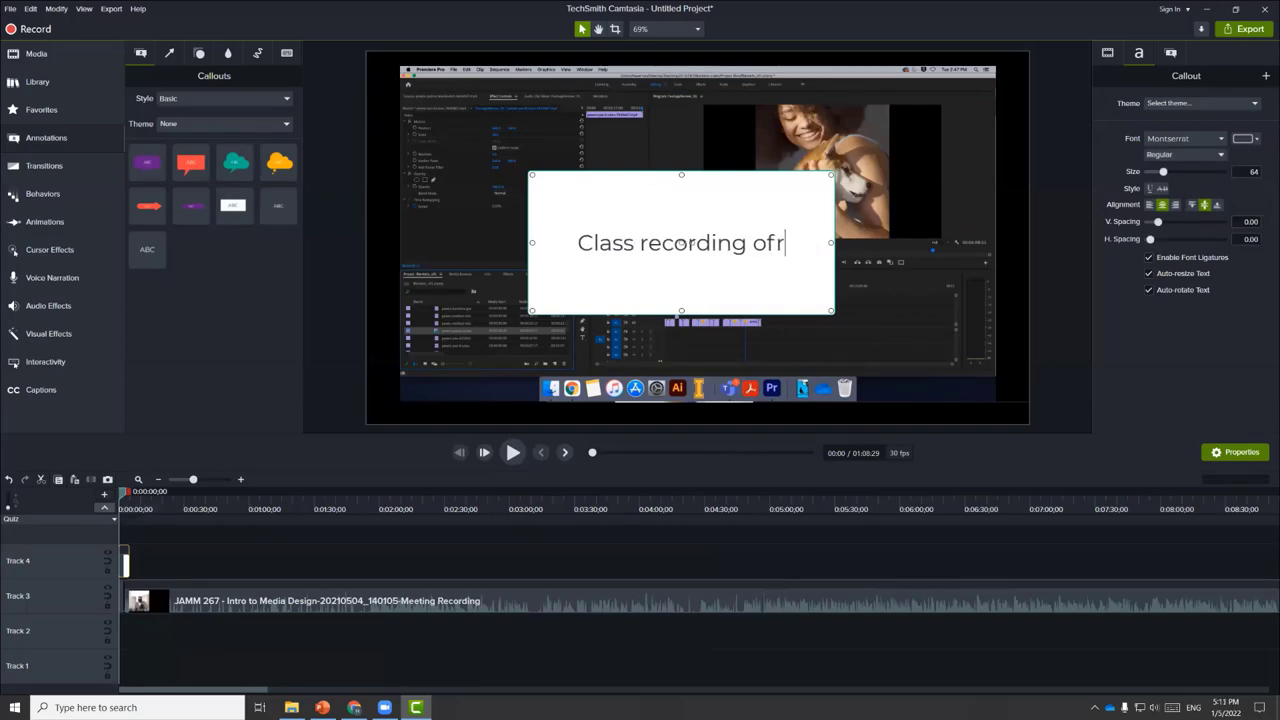
{"action": "type", "text": "for JAMM"}
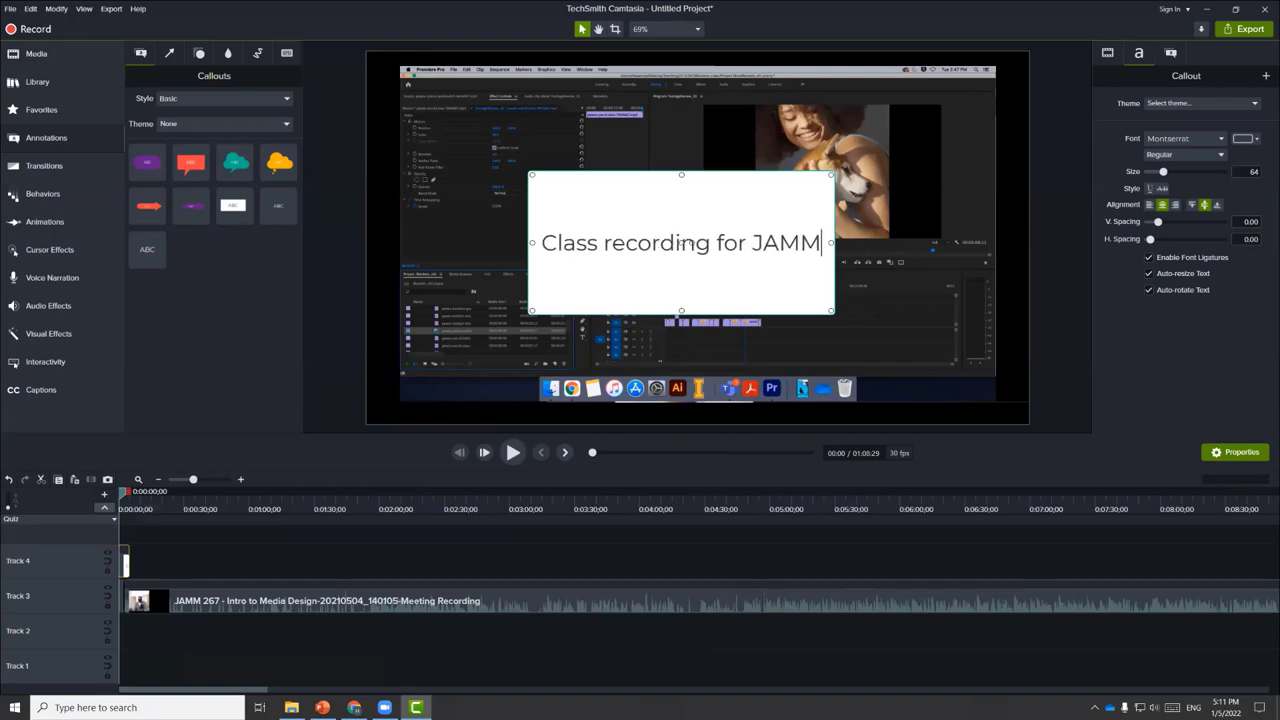
{"action": "type", "text": " 267"}
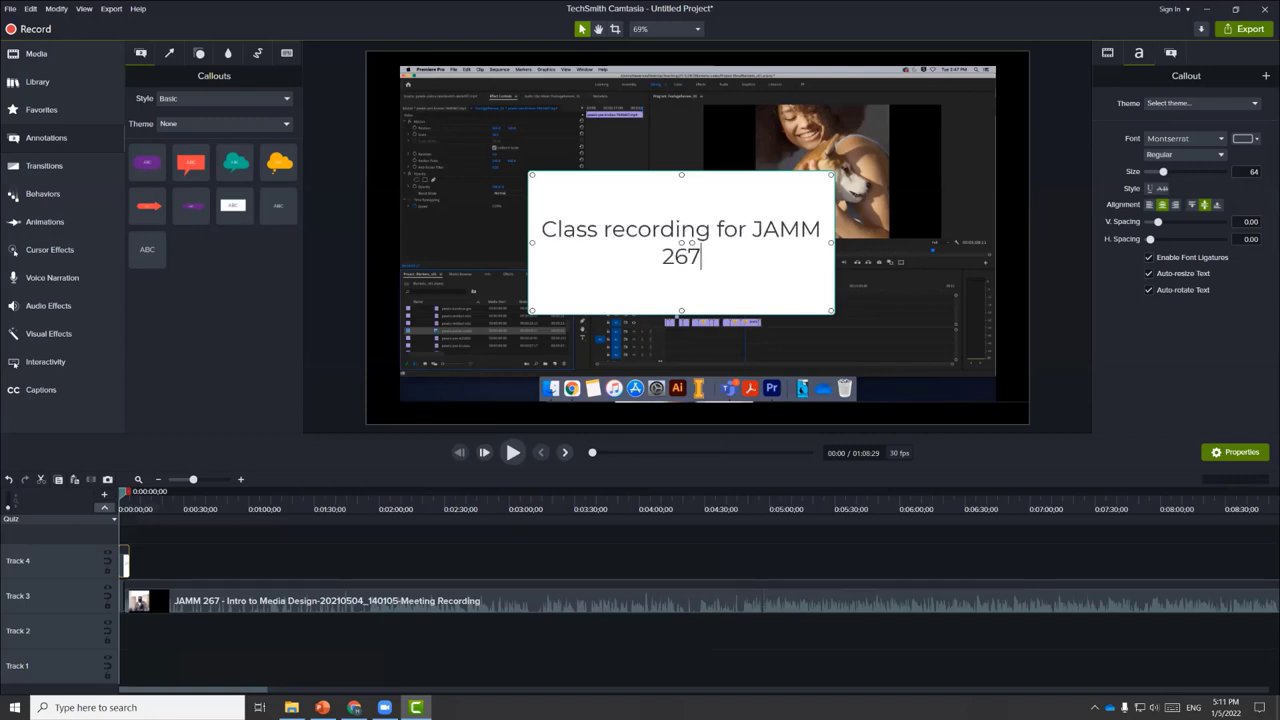
{"action": "left_click_drag", "start_coordinate": [829, 242], "coordinate": [910, 242]}
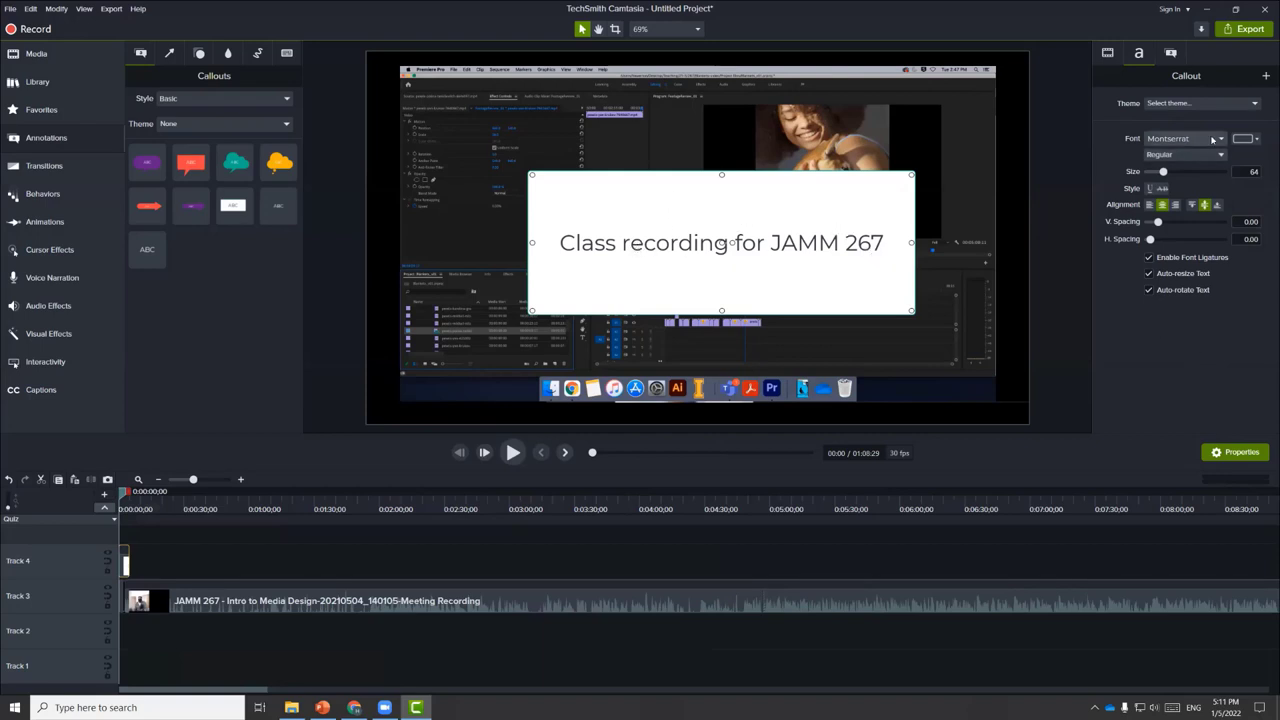
Step: Set the callout's fill and outline opacity to 0%
{"action": "left_click", "coordinate": [1170, 53]}
{"action": "left_click_drag", "start_coordinate": [777, 197], "coordinate": [751, 191]}
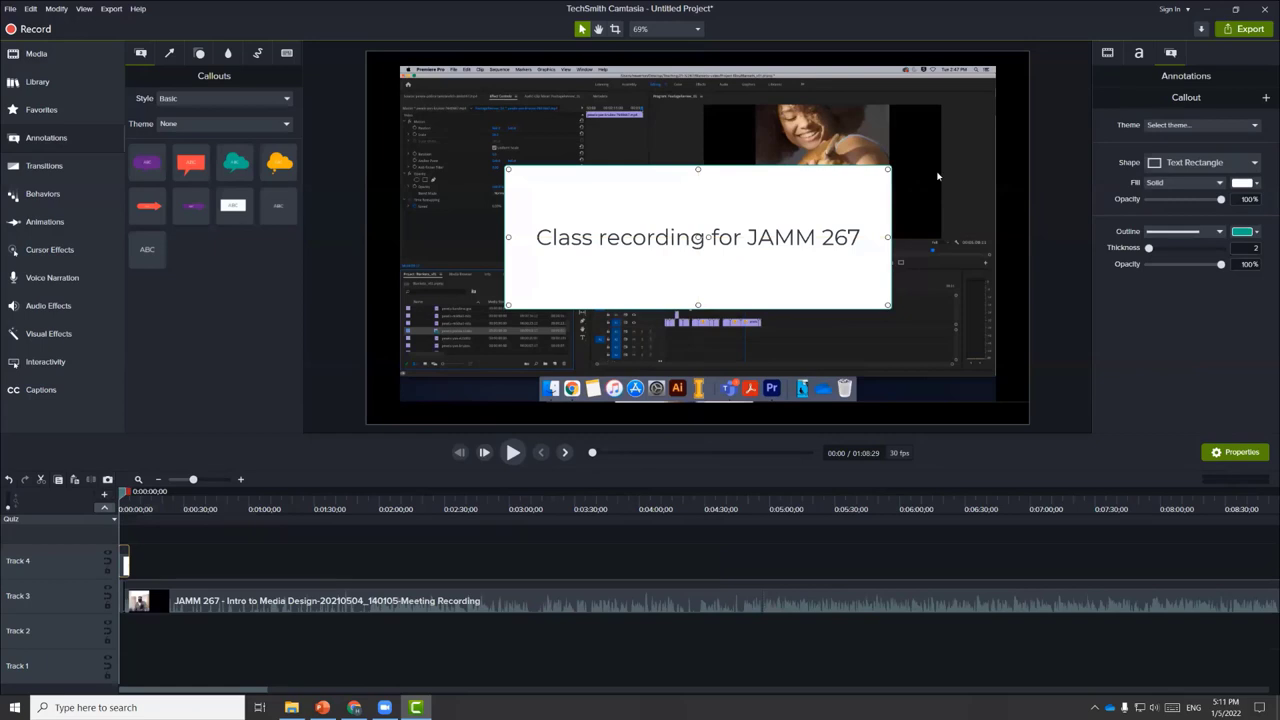
{"action": "left_click", "coordinate": [1243, 183]}
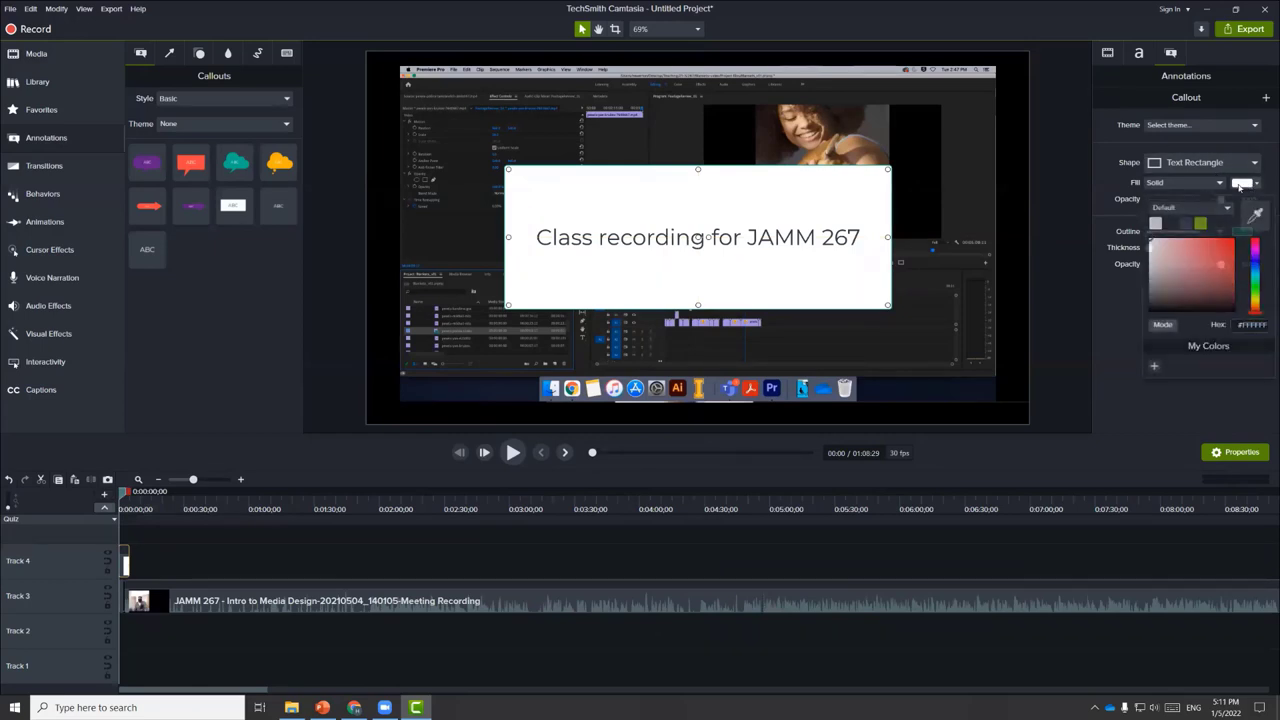
{"action": "left_click", "coordinate": [1243, 183]}
{"action": "left_click_drag", "start_coordinate": [1220, 199], "coordinate": [1120, 203]}
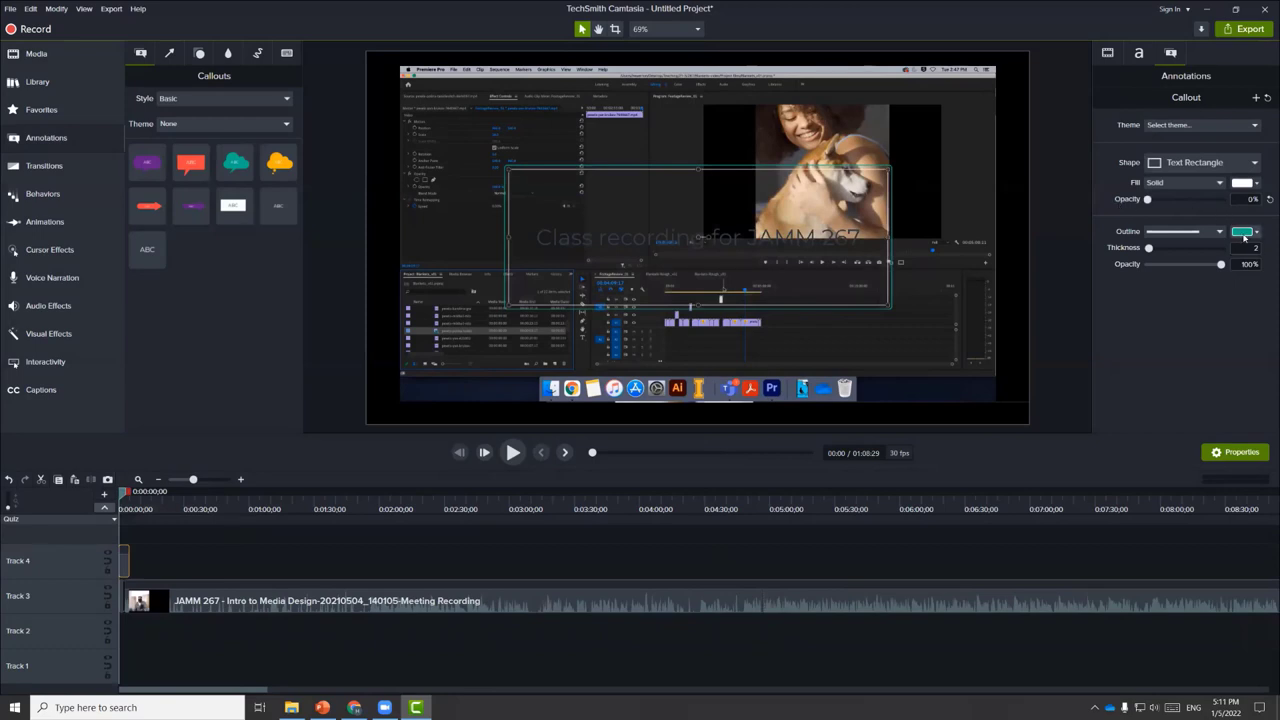
{"action": "left_click_drag", "start_coordinate": [1220, 265], "coordinate": [1135, 268]}
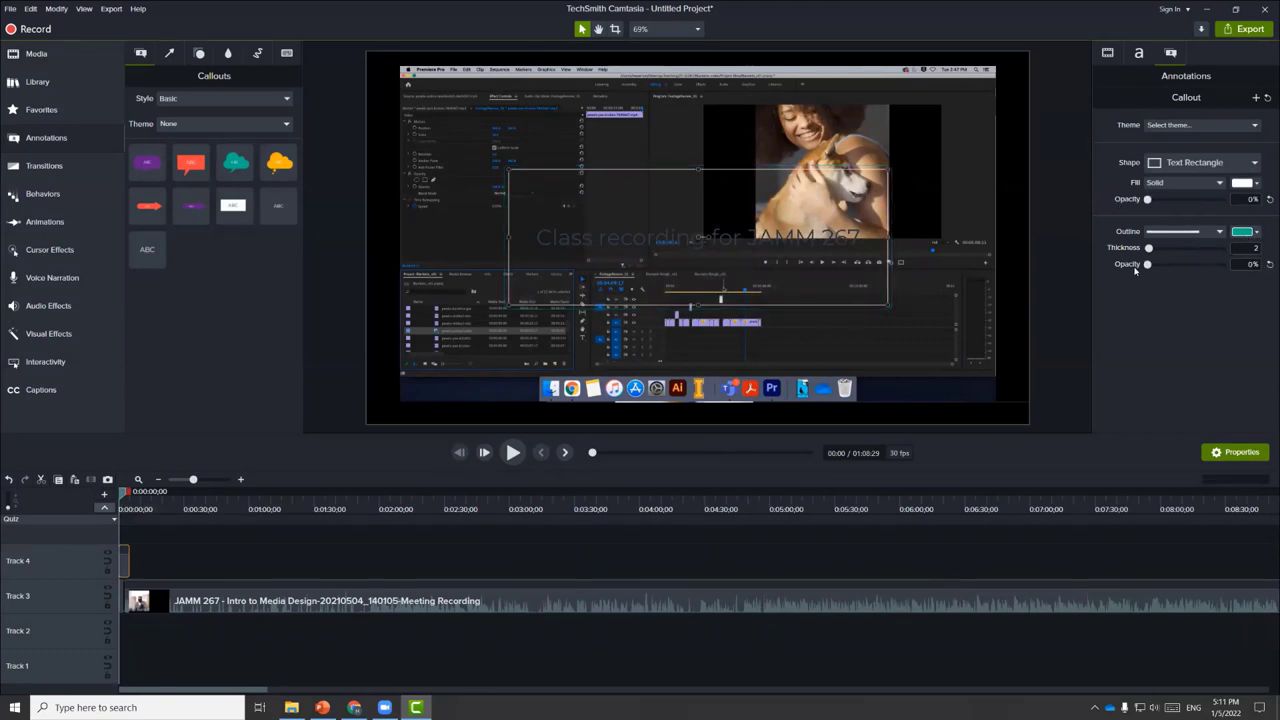
Step: Make the title text white at font size 98
{"action": "double_click", "coordinate": [675, 238]}
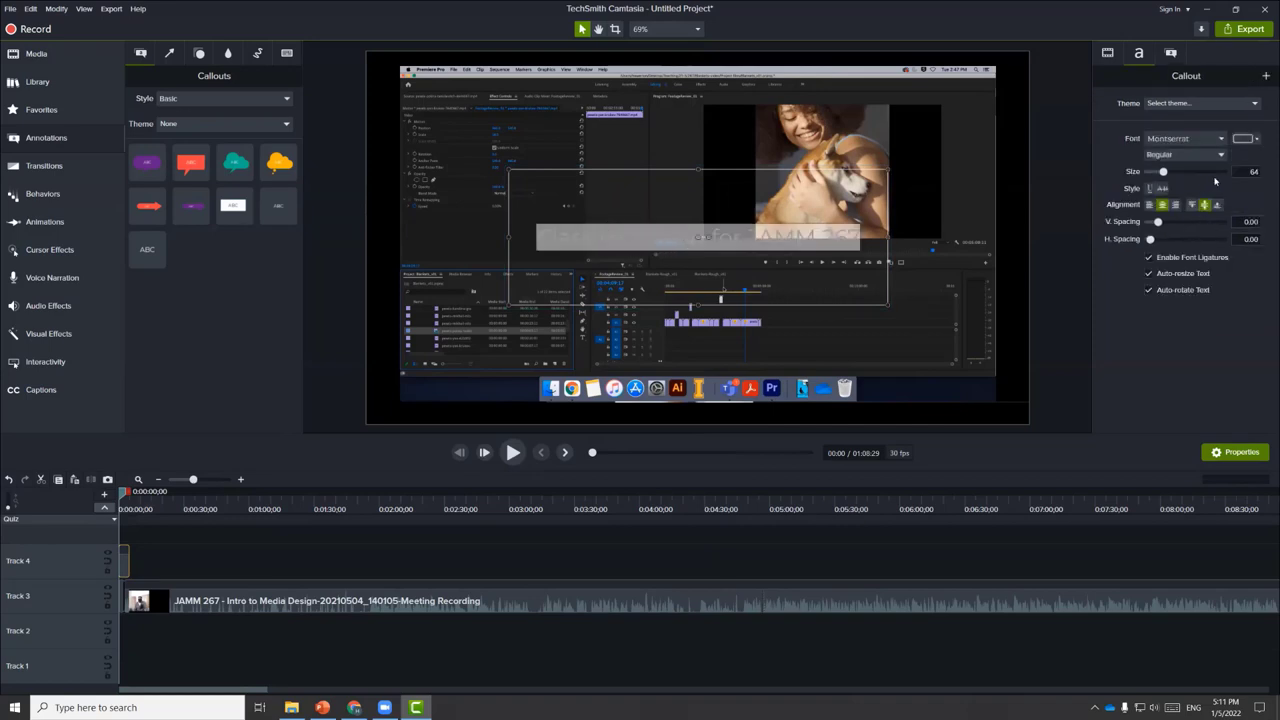
{"action": "left_click", "coordinate": [1247, 139]}
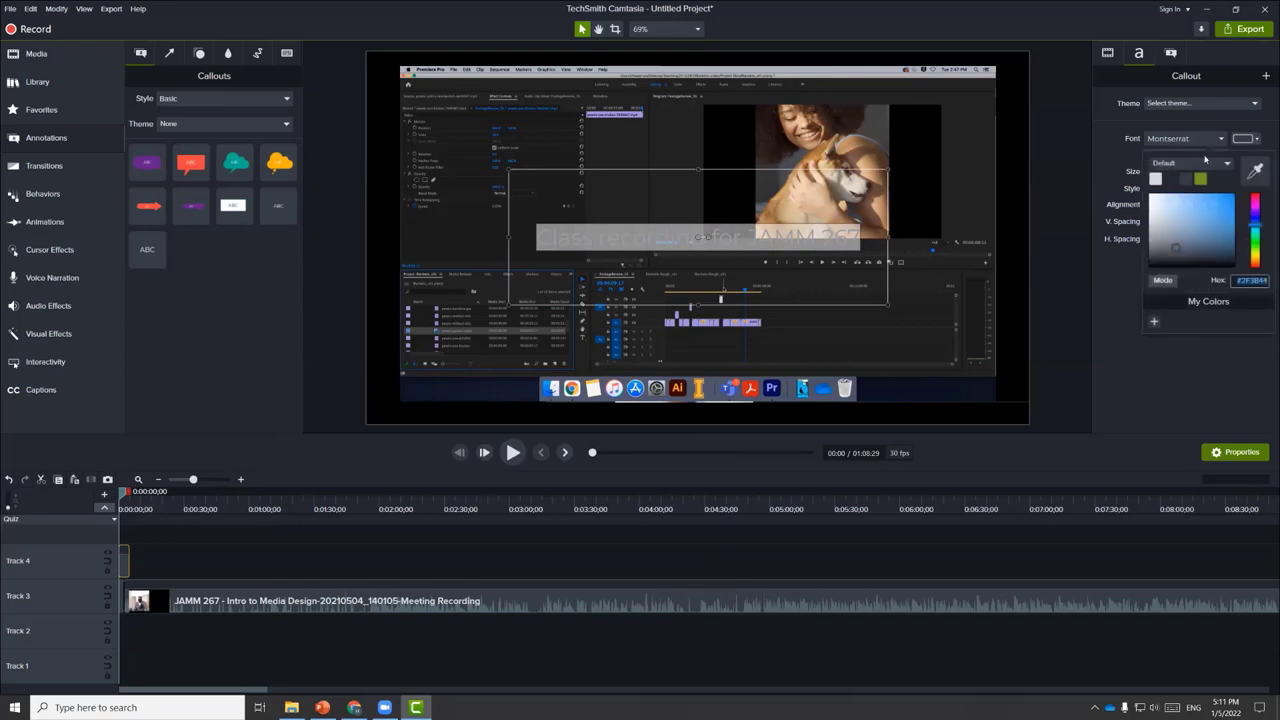
{"action": "left_click", "coordinate": [1156, 179]}
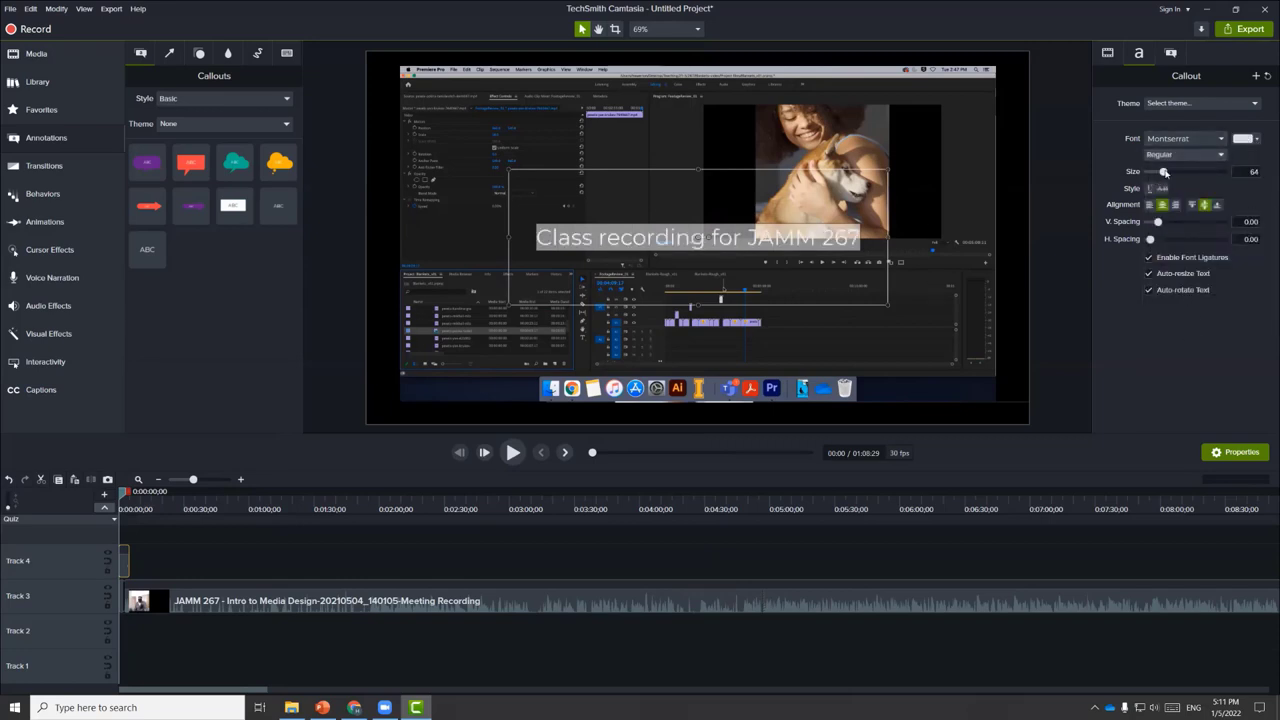
{"action": "left_click_drag", "start_coordinate": [1164, 172], "coordinate": [1175, 174]}
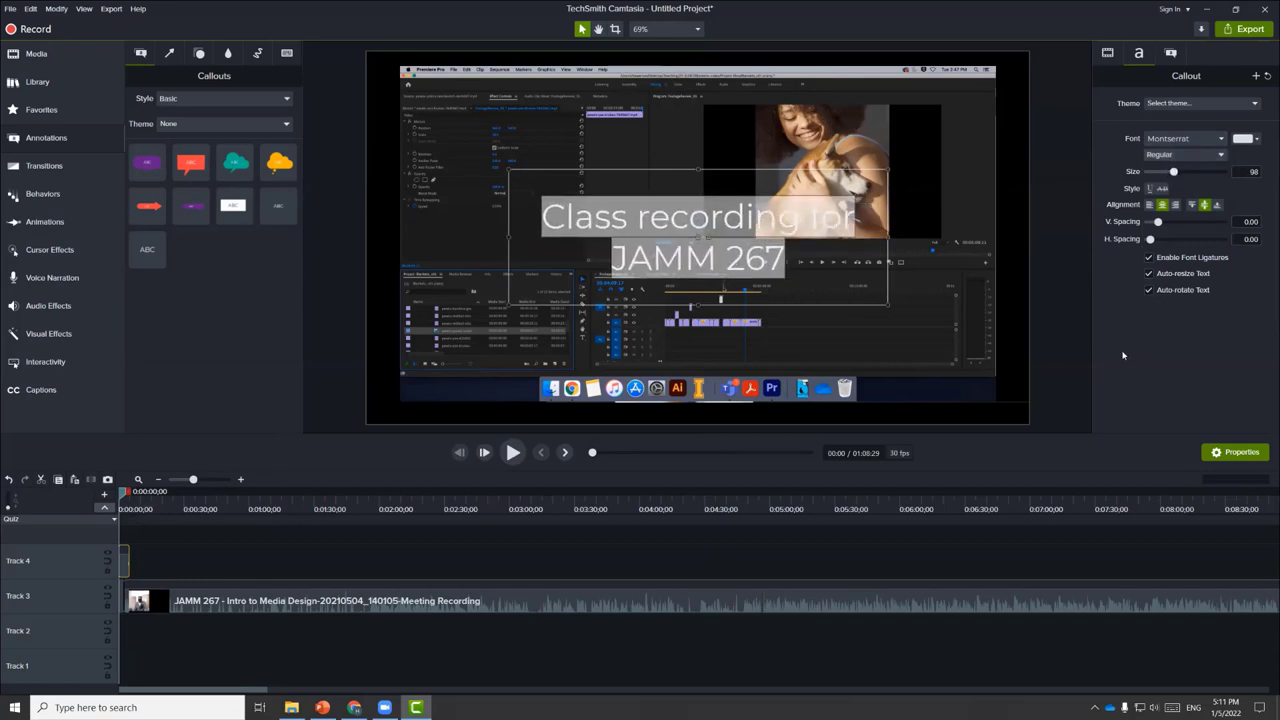
{"action": "left_click", "coordinate": [1015, 322]}
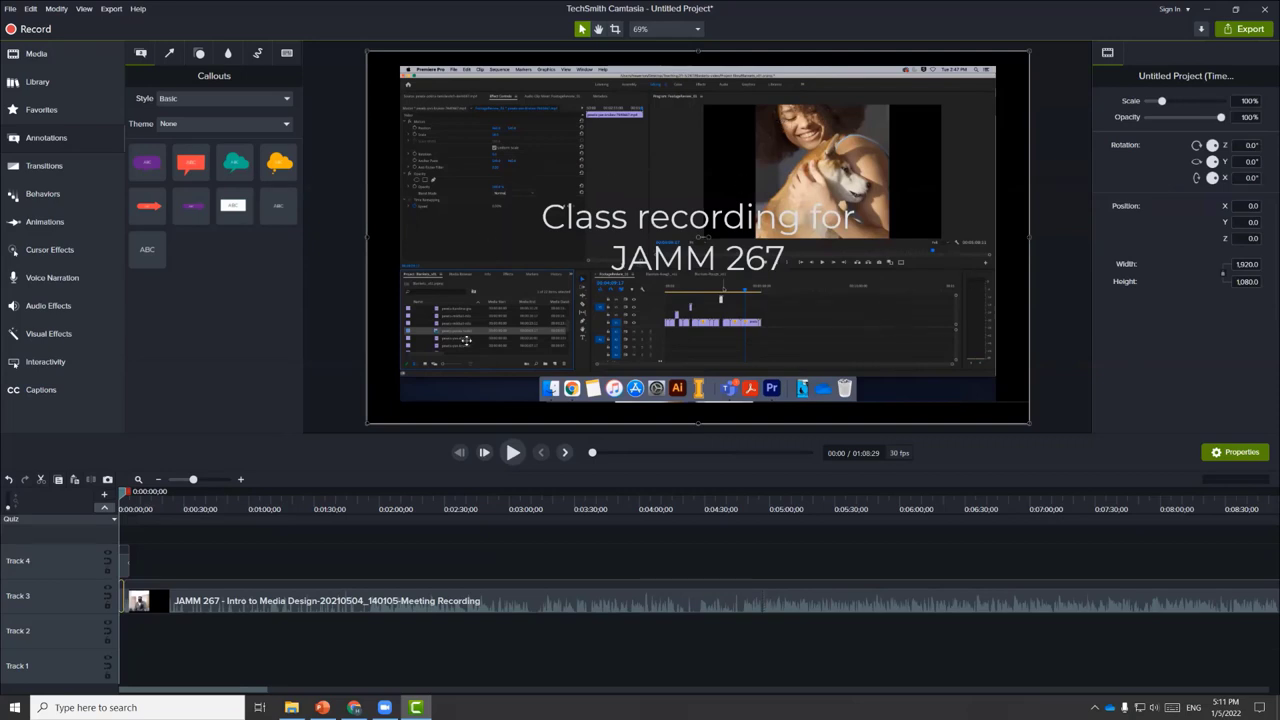
Step: Set the opening image clip's opacity to 36%
{"action": "left_click", "coordinate": [124, 565]}
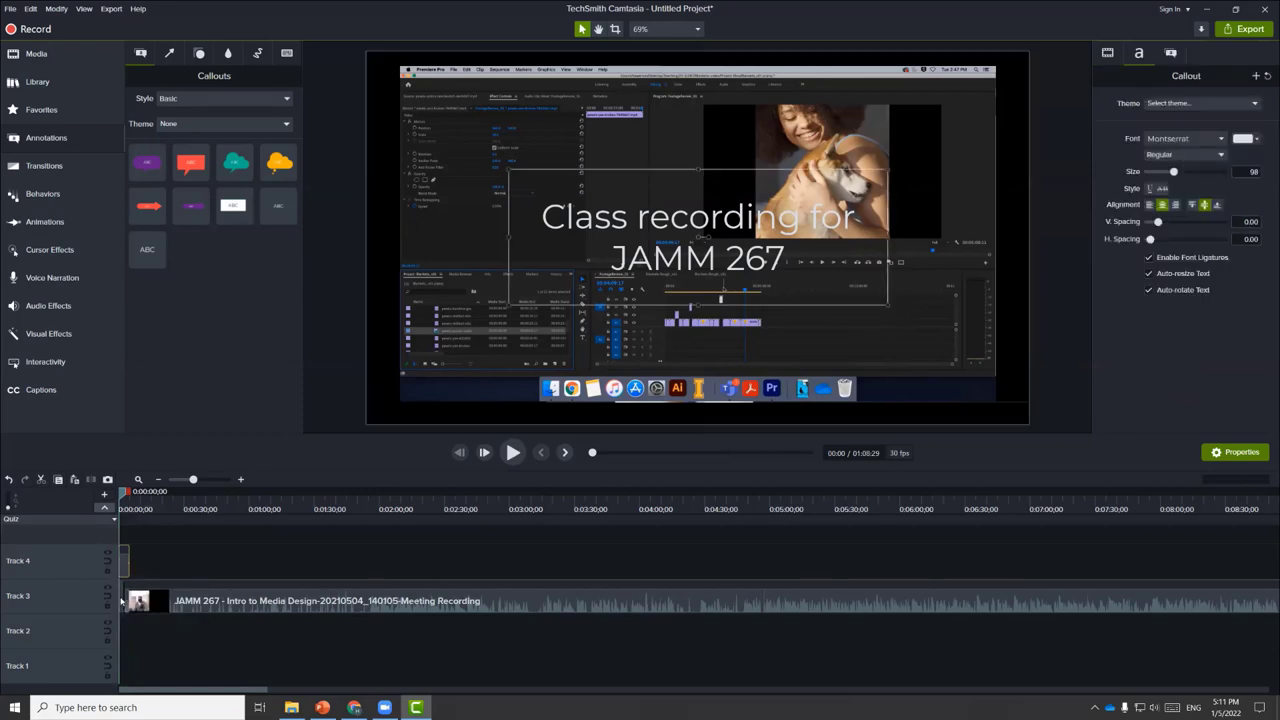
{"action": "left_click", "coordinate": [240, 480]}
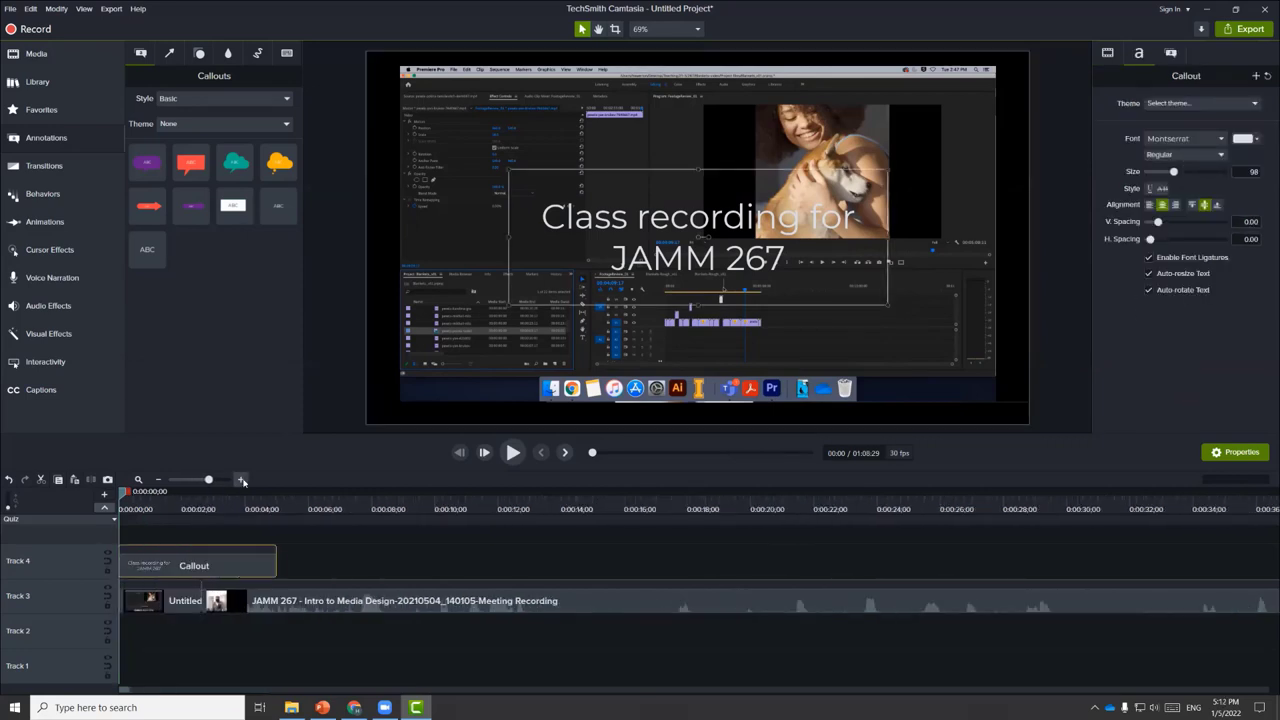
{"action": "left_click", "coordinate": [192, 606]}
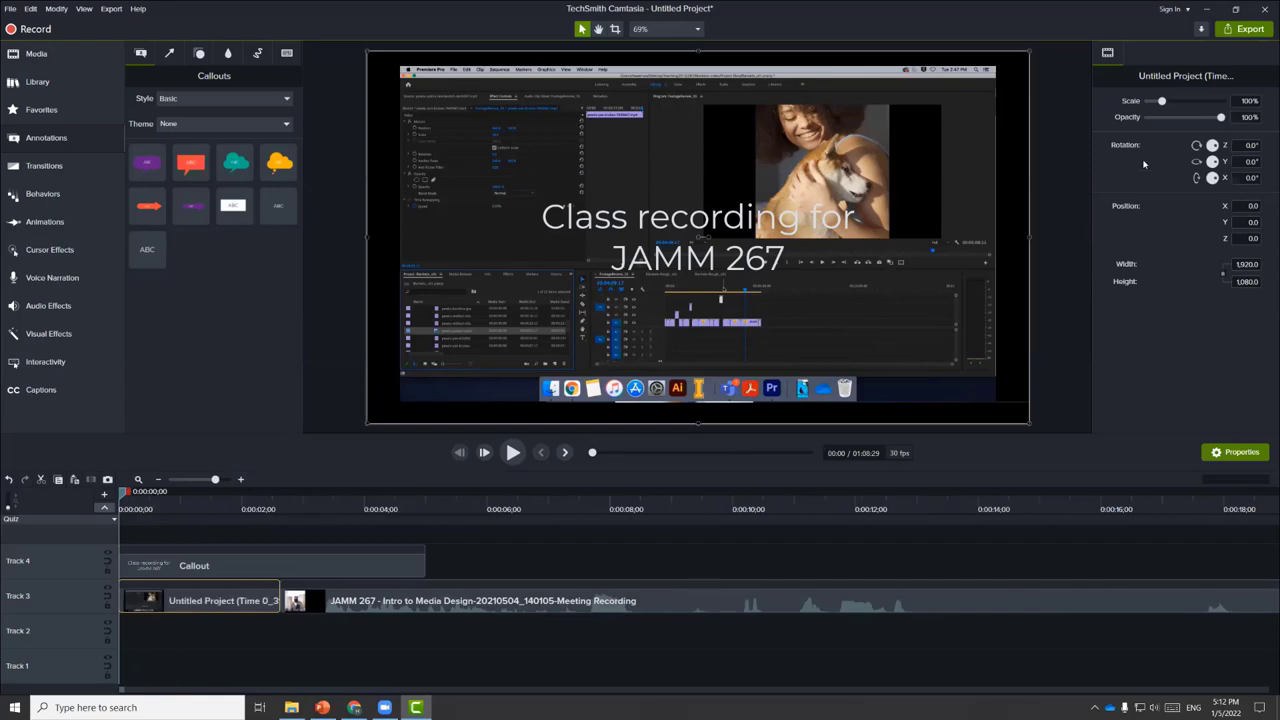
{"action": "left_click_drag", "start_coordinate": [1218, 119], "coordinate": [1174, 122]}
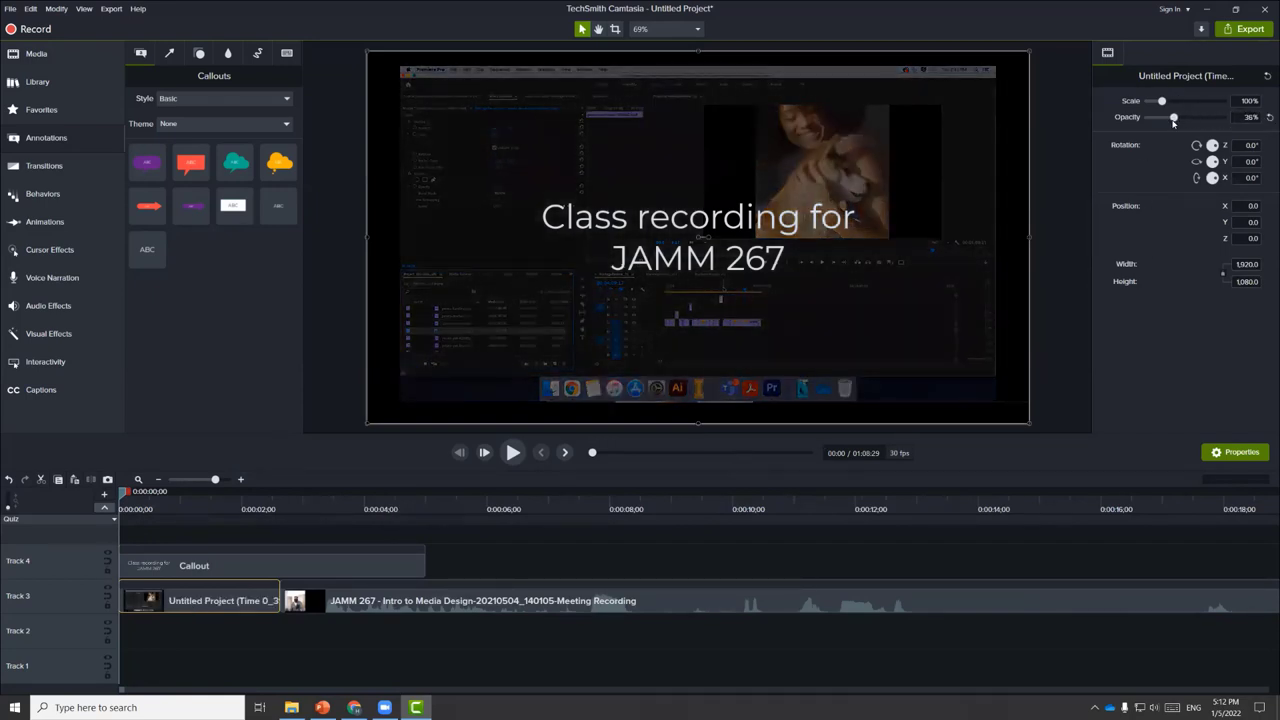
Step: Trim the callout to end with the image, preview the titled opening, and bring up Transitions
{"action": "left_click_drag", "start_coordinate": [424, 565], "coordinate": [281, 569]}
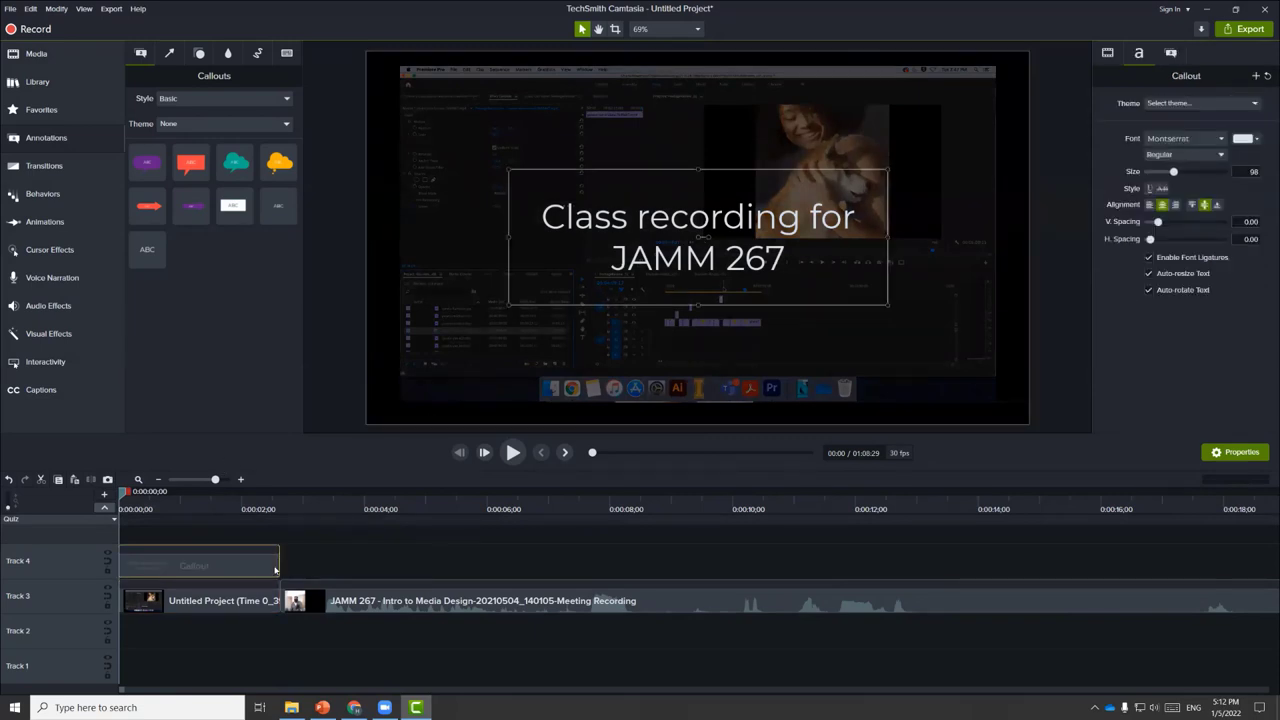
{"action": "mouse_move", "coordinate": [280, 568]}
{"action": "left_mouse_down"}
{"action": "mouse_move", "coordinate": [366, 567]}
{"action": "mouse_move", "coordinate": [281, 568]}
{"action": "left_mouse_up"}
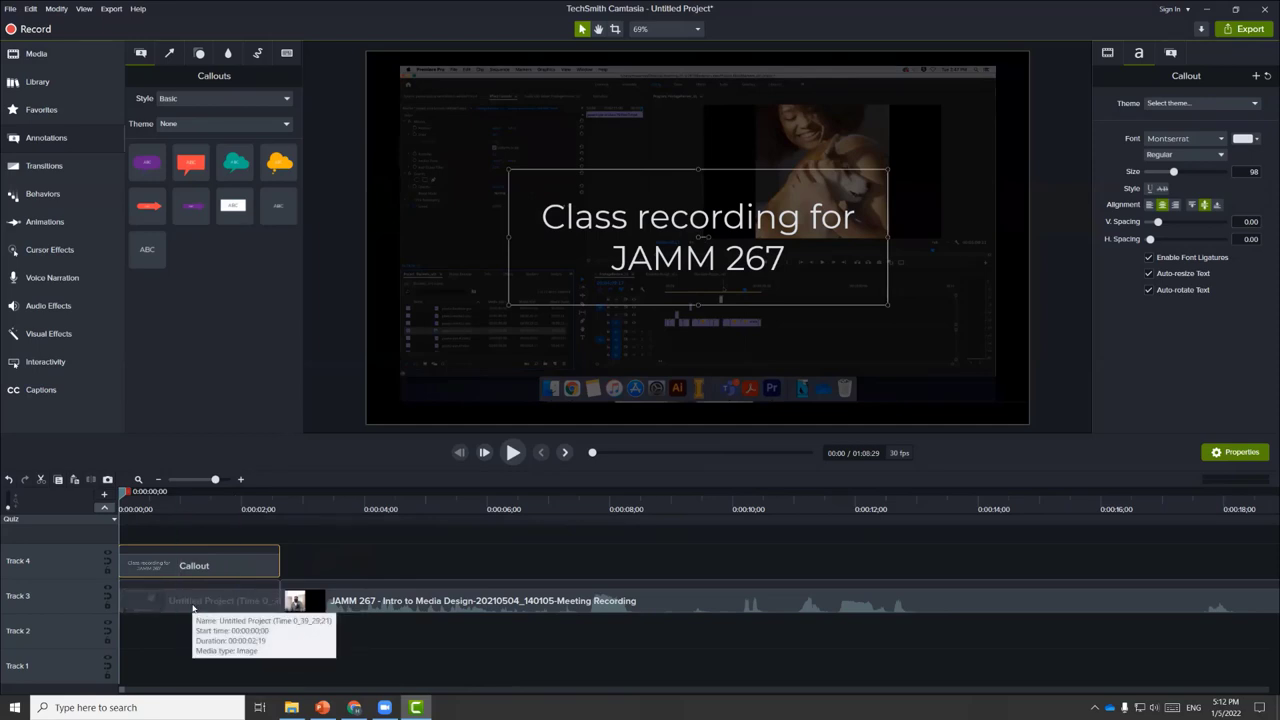
{"action": "left_click", "coordinate": [512, 452]}
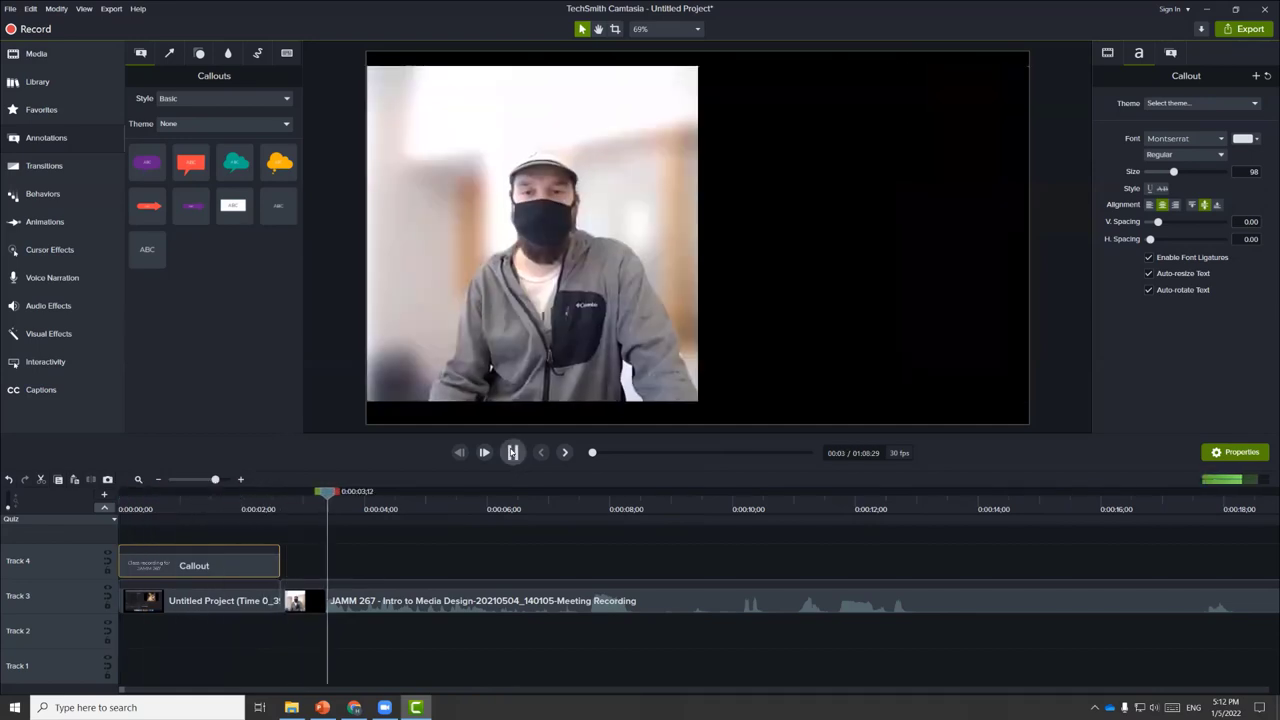
{"action": "left_click", "coordinate": [512, 452]}
{"action": "left_click", "coordinate": [235, 500]}
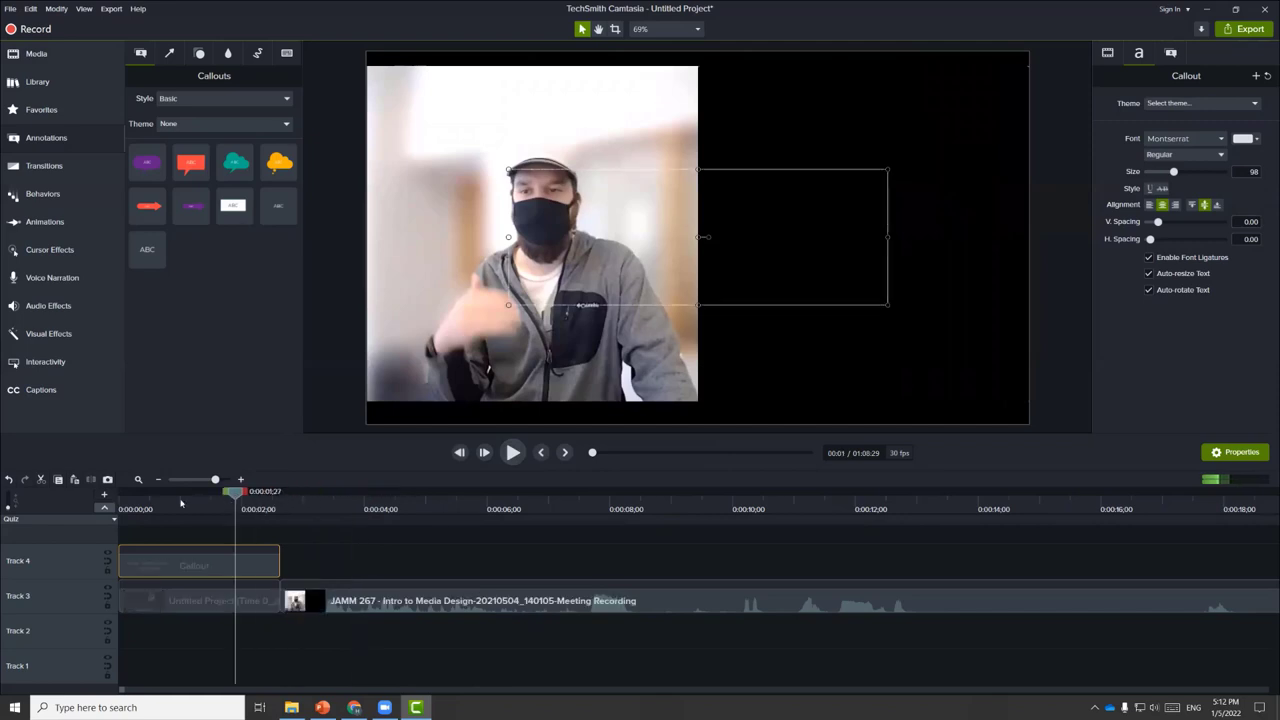
{"action": "left_click", "coordinate": [149, 500]}
{"action": "key", "text": "t"}
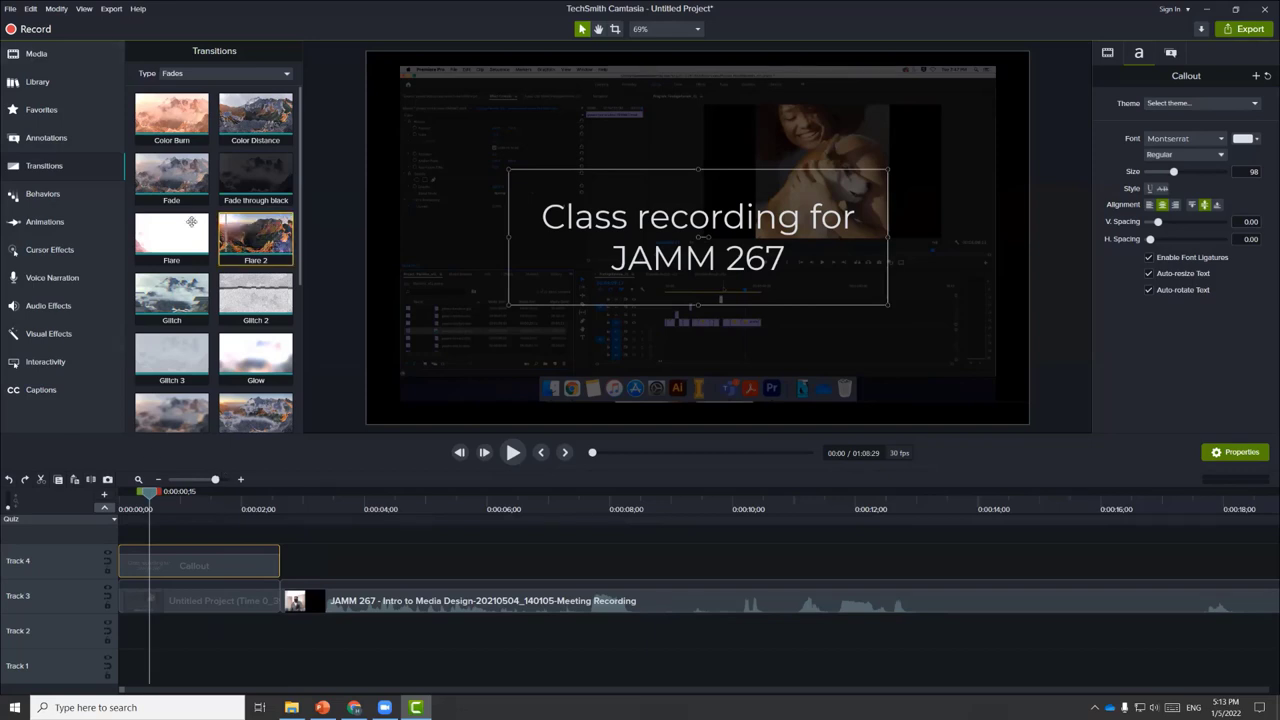
Step: Apply a Fade transition to the callout and opening image, then play the intro from the start
{"action": "left_click_drag", "start_coordinate": [163, 178], "coordinate": [208, 600]}
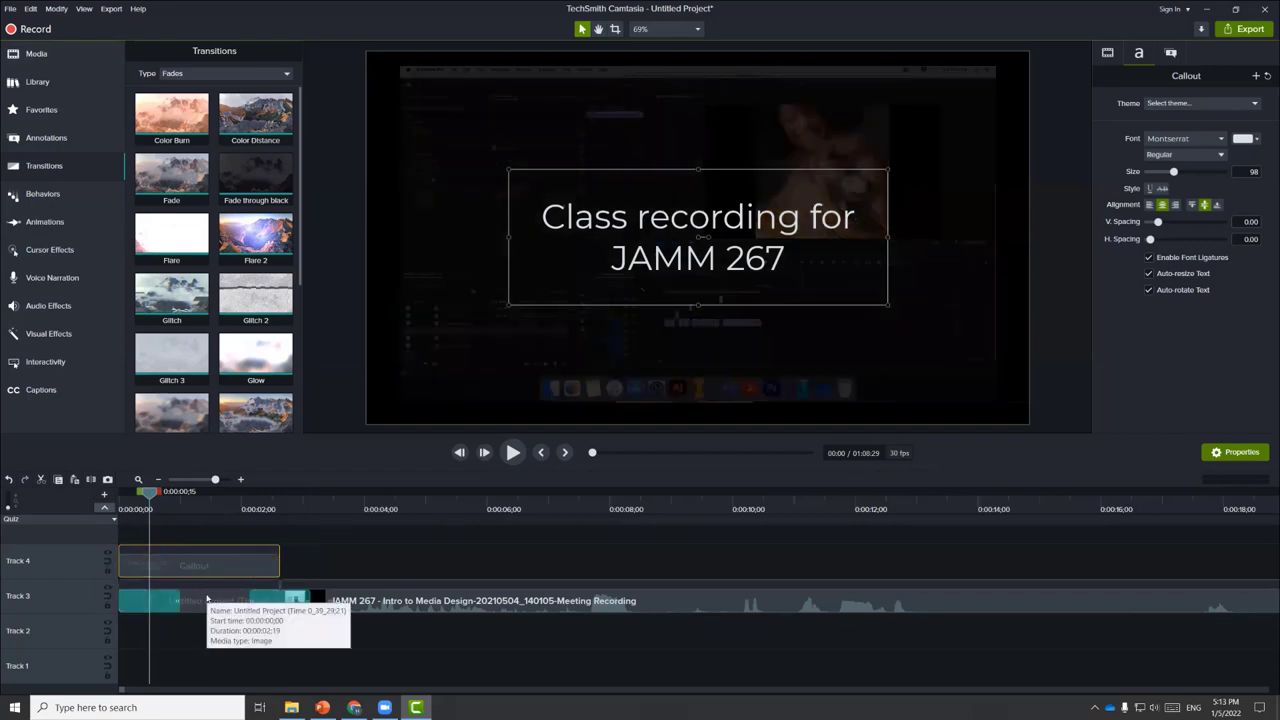
{"action": "left_click_drag", "start_coordinate": [143, 494], "coordinate": [120, 494]}
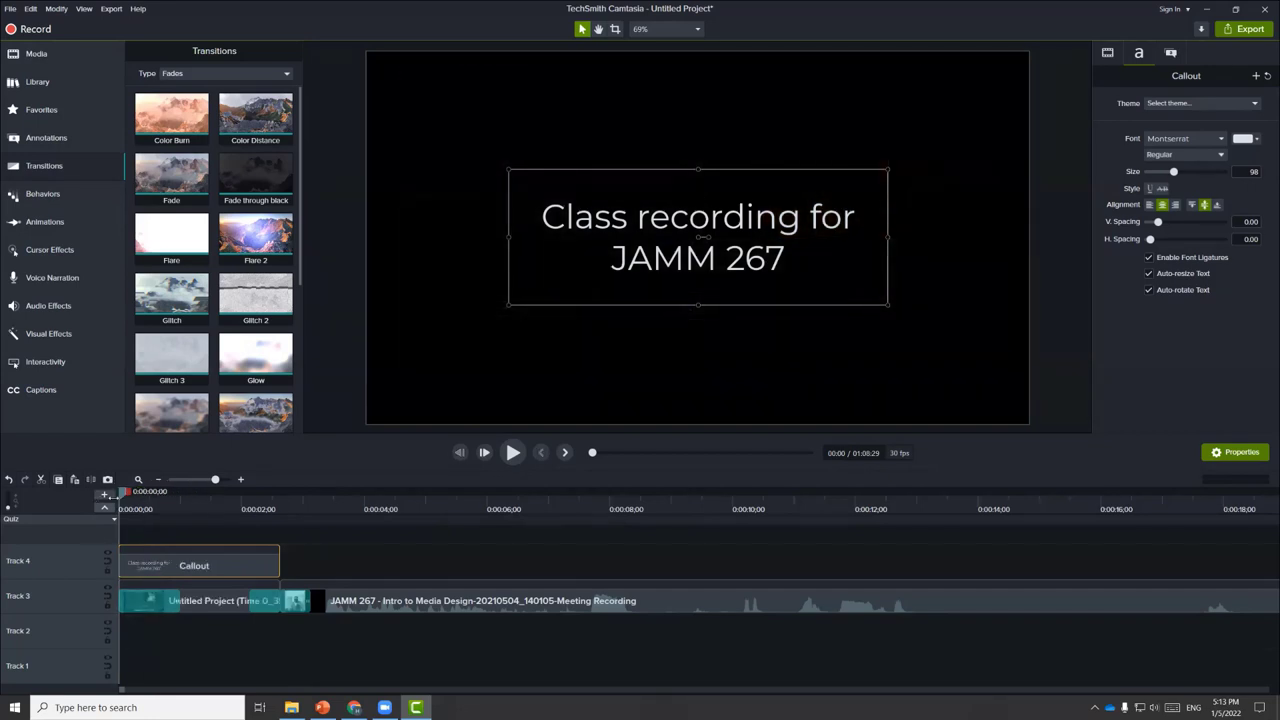
{"action": "left_click", "coordinate": [513, 453]}
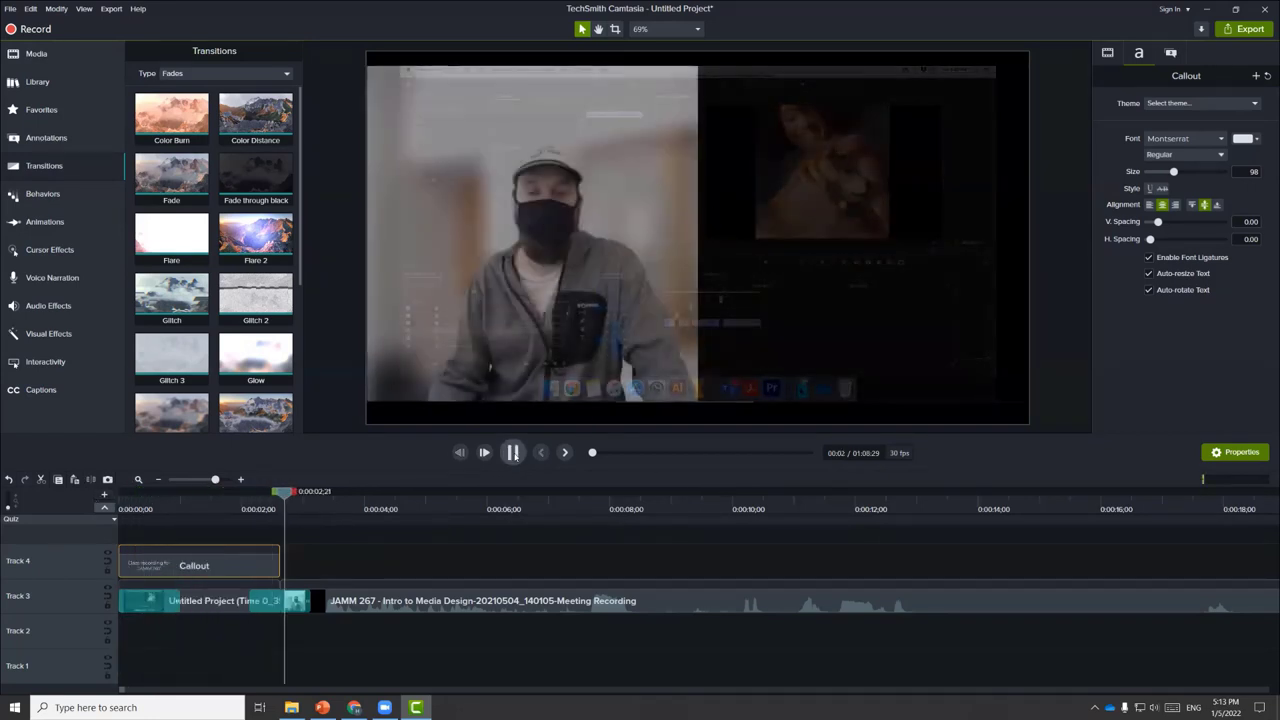
{"action": "left_click", "coordinate": [513, 453]}
Step: Scrub between the title and the webcam video near 0:05;27, then fit the project in view
{"action": "left_click_drag", "start_coordinate": [314, 494], "coordinate": [228, 494]}
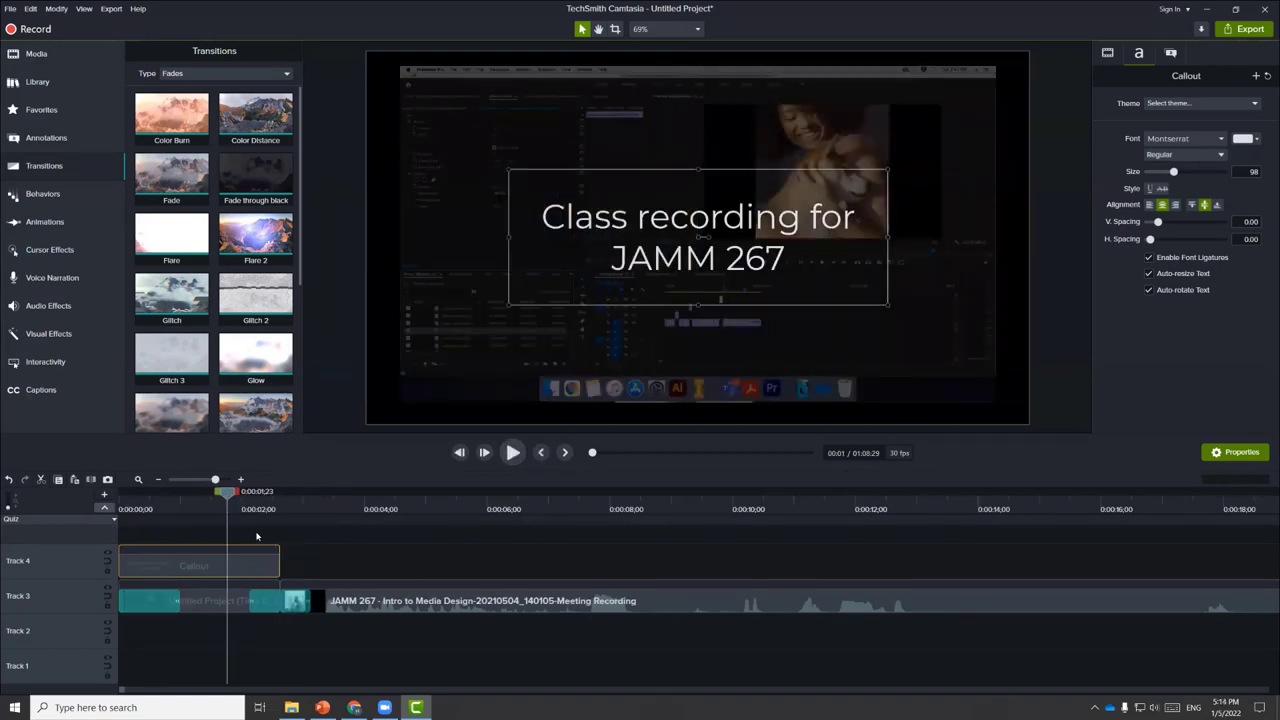
{"action": "left_click_drag", "start_coordinate": [547, 510], "coordinate": [491, 496]}
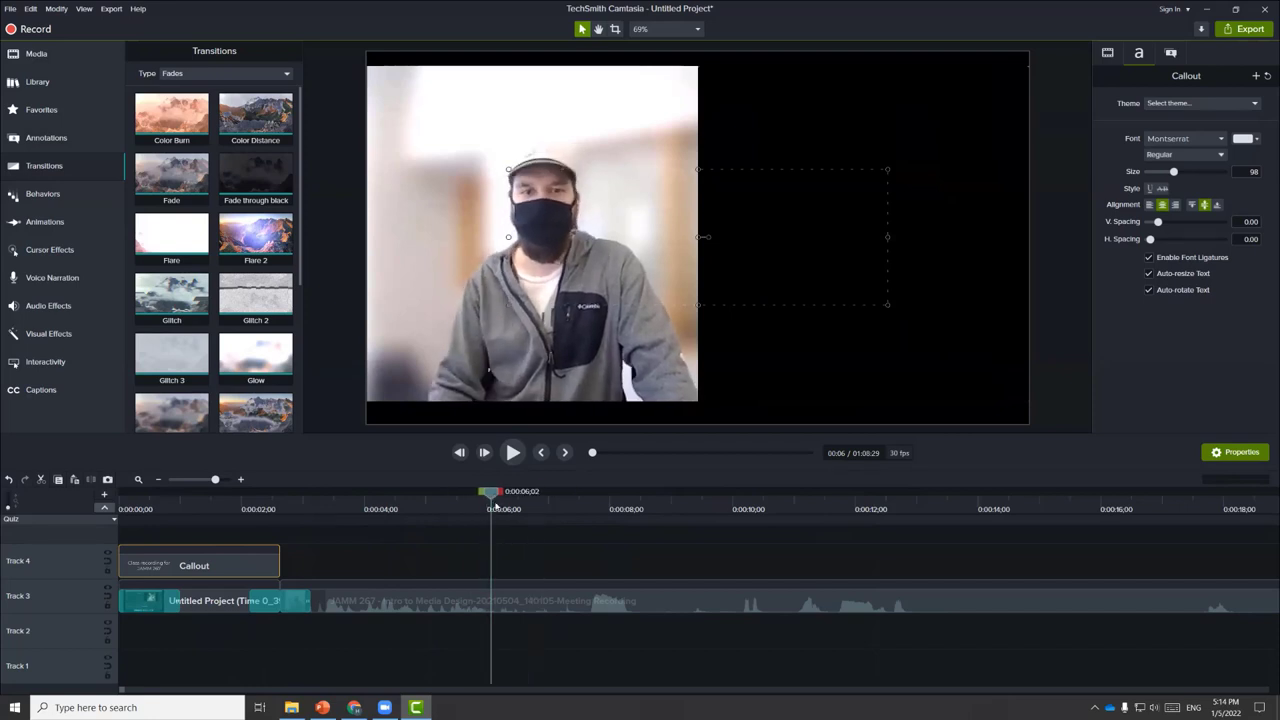
{"action": "mouse_move", "coordinate": [494, 494]}
{"action": "left_mouse_down"}
{"action": "mouse_move", "coordinate": [434, 500]}
{"action": "mouse_move", "coordinate": [531, 500]}
{"action": "mouse_move", "coordinate": [480, 500]}
{"action": "mouse_move", "coordinate": [486, 510]}
{"action": "left_mouse_up"}
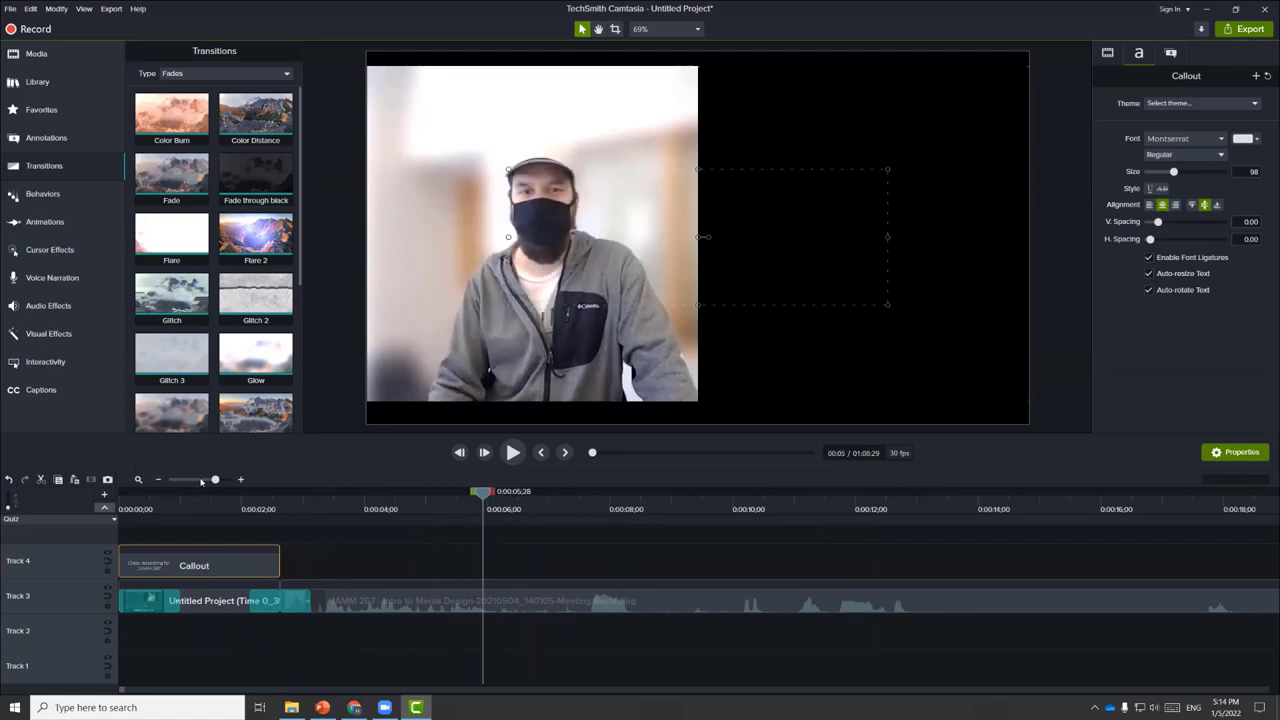
{"action": "left_click", "coordinate": [138, 480]}
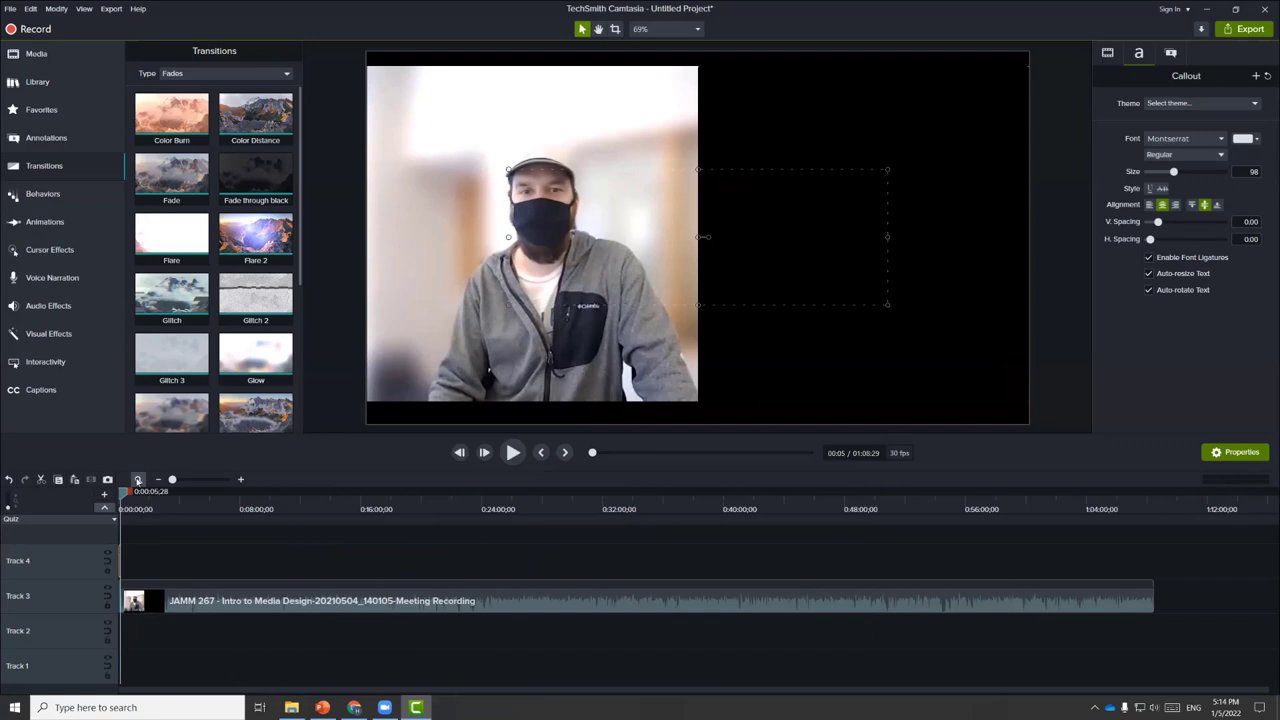
Step: Clear the timeline and bring the noisy JAMM 267 Meeting Recording into the project
{"action": "left_click_drag", "start_coordinate": [1169, 543], "coordinate": [2, 650]}
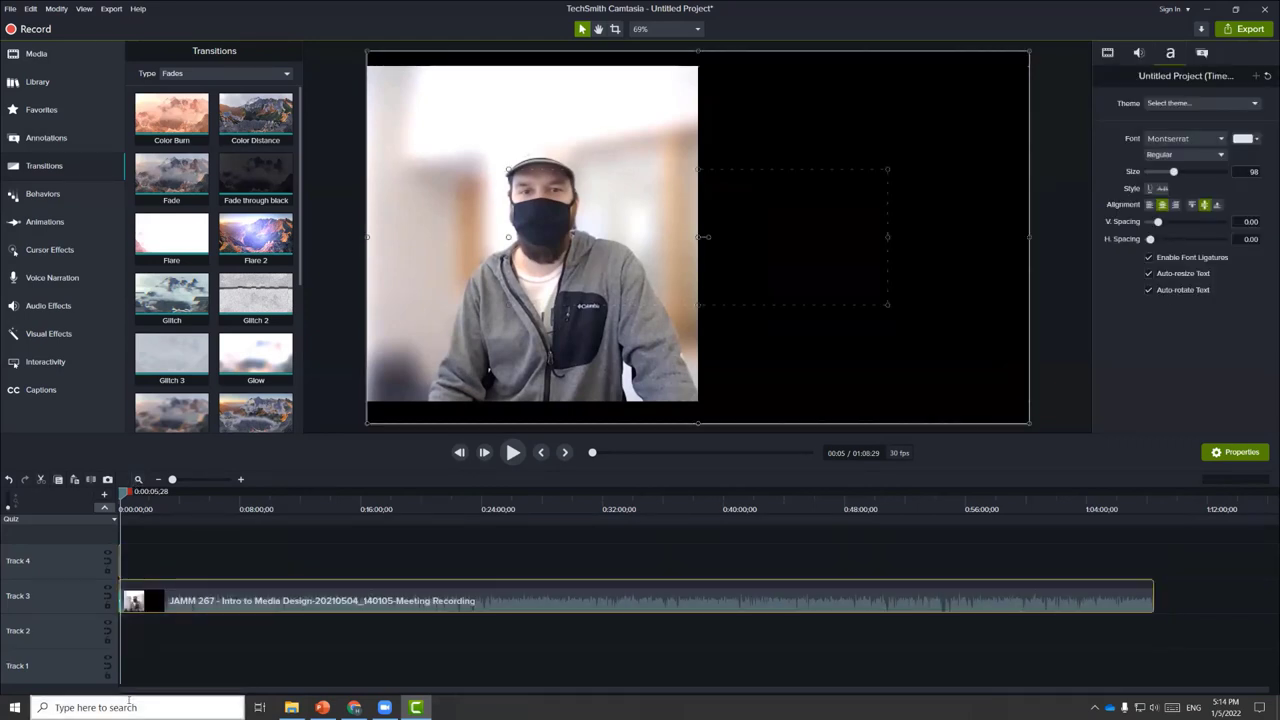
{"action": "key", "text": "Delete"}
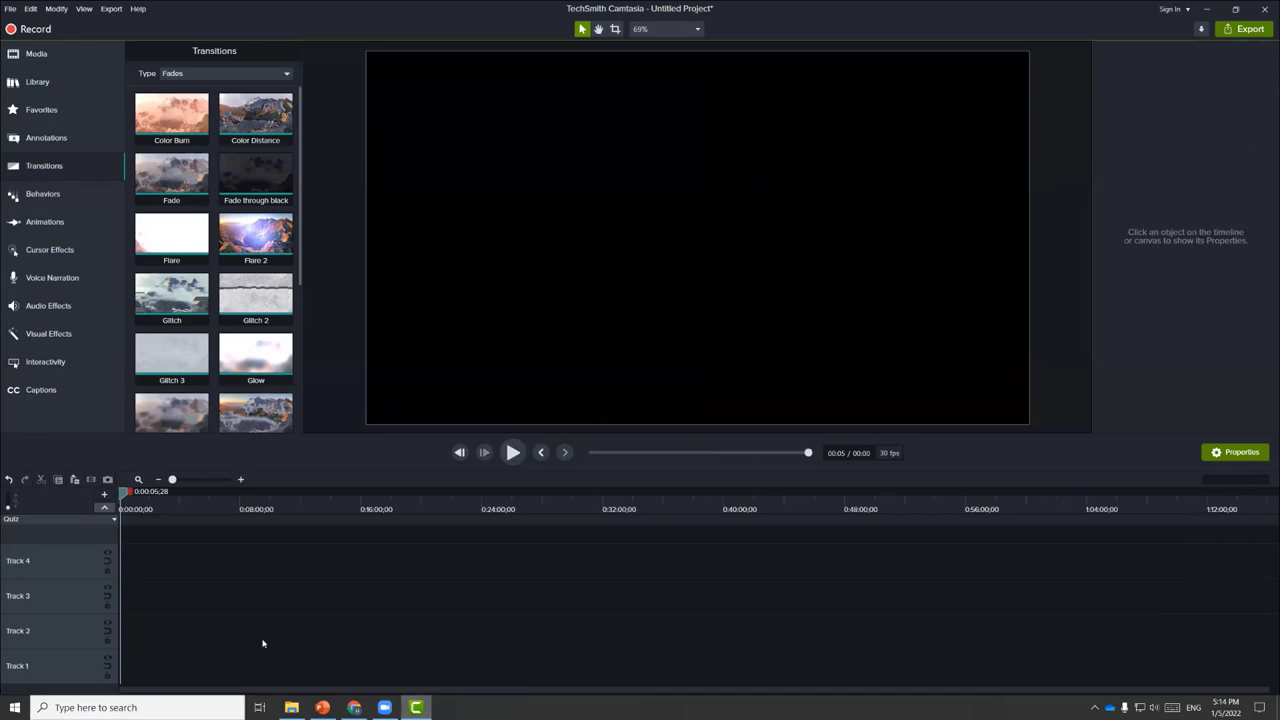
{"action": "left_click", "coordinate": [291, 707]}
{"action": "left_click_drag", "start_coordinate": [656, 375], "coordinate": [768, 500]}
Step: Place the meeting recording at the start of Track 2 and preview it
{"action": "left_click", "coordinate": [1038, 272]}
{"action": "left_click_drag", "start_coordinate": [898, 560], "coordinate": [143, 629]}
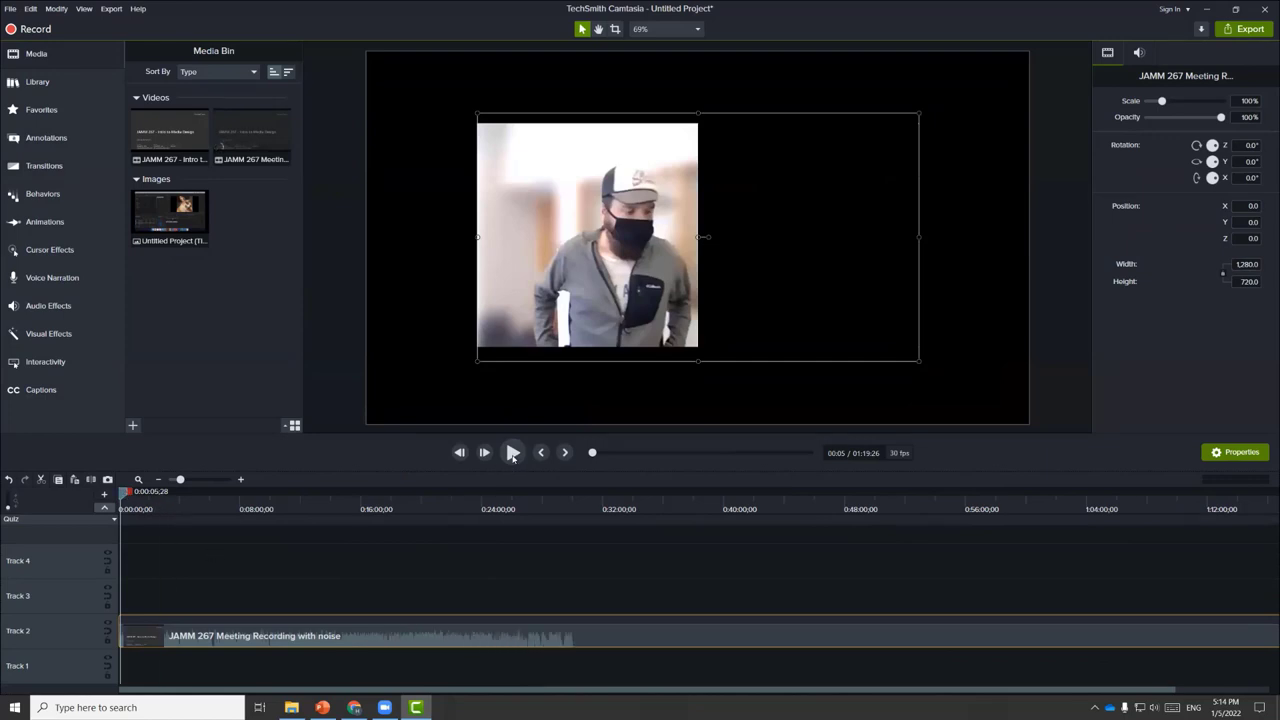
{"action": "left_click", "coordinate": [512, 452]}
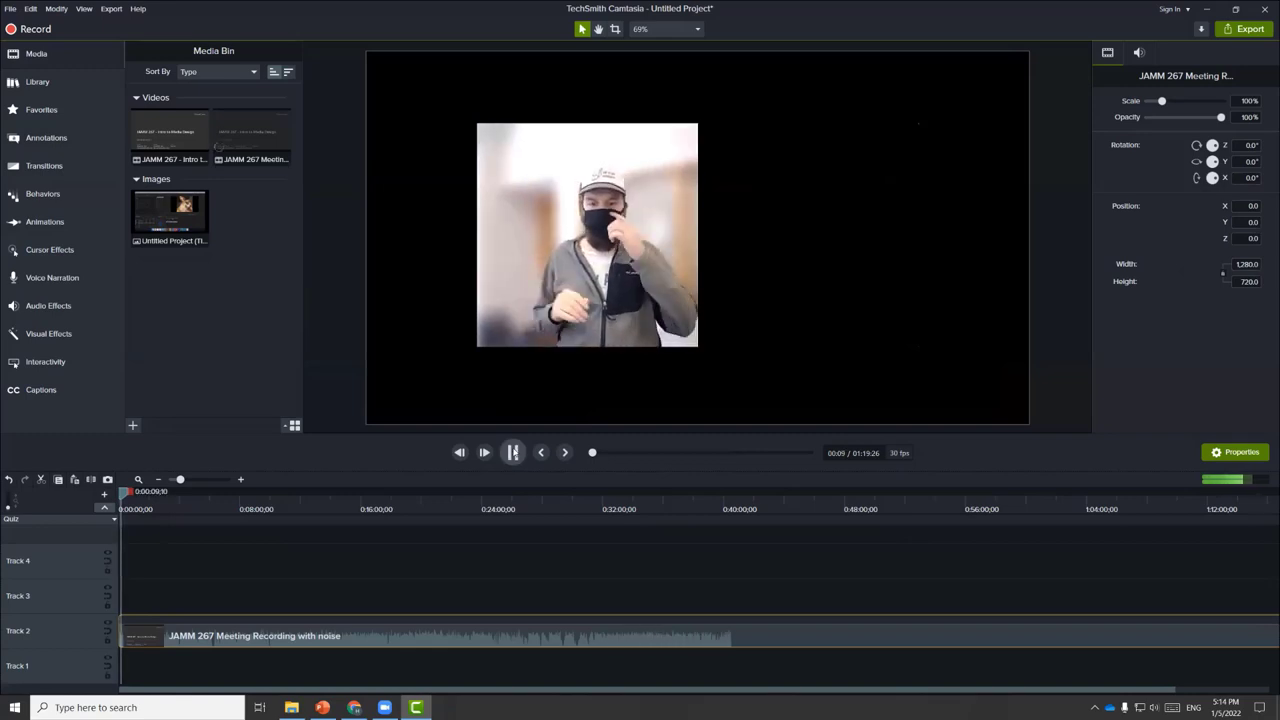
{"action": "left_click", "coordinate": [512, 452]}
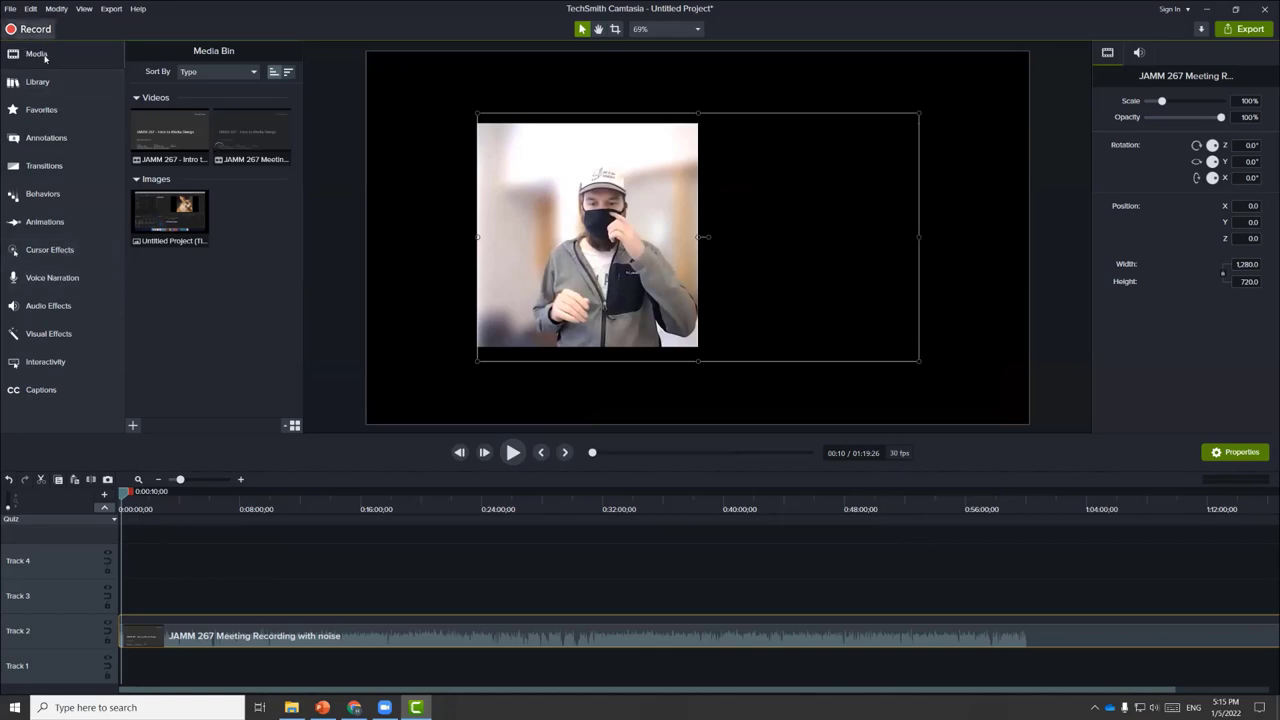
Step: Apply the Noise Removal audio effect to the Track 2 meeting clip and play it
{"action": "left_click", "coordinate": [58, 307]}
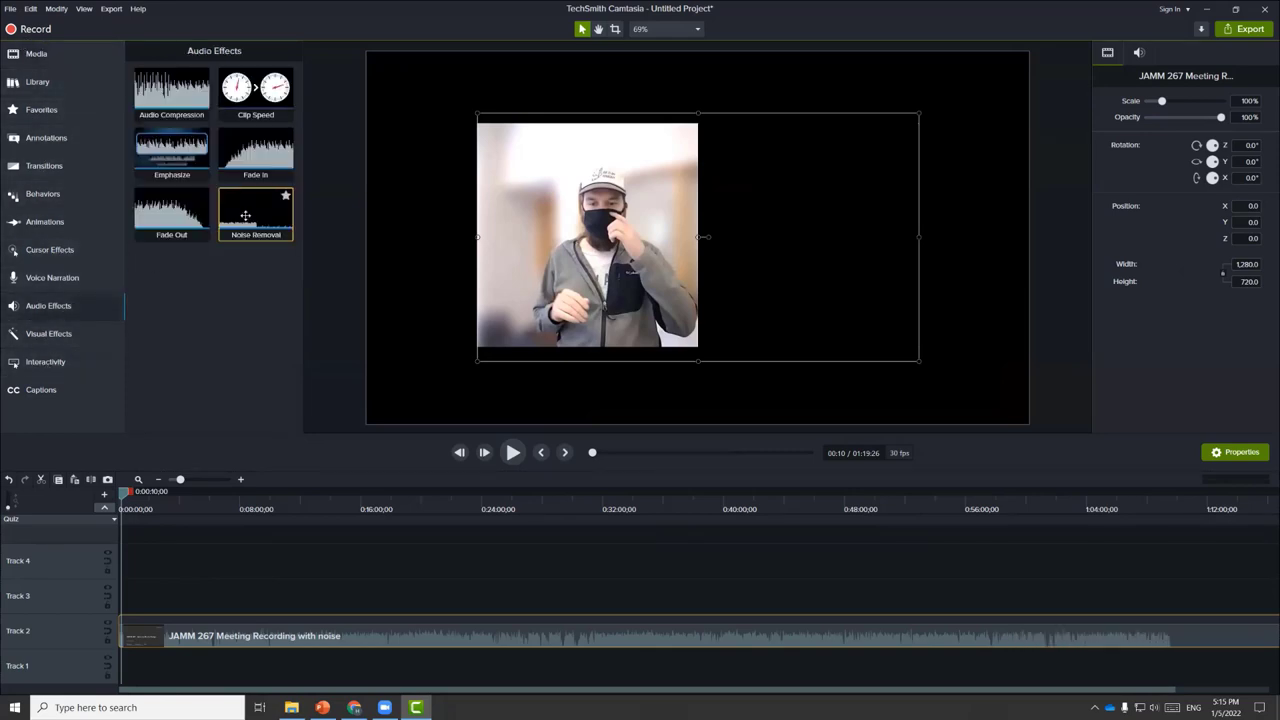
{"action": "left_click_drag", "start_coordinate": [248, 214], "coordinate": [140, 644]}
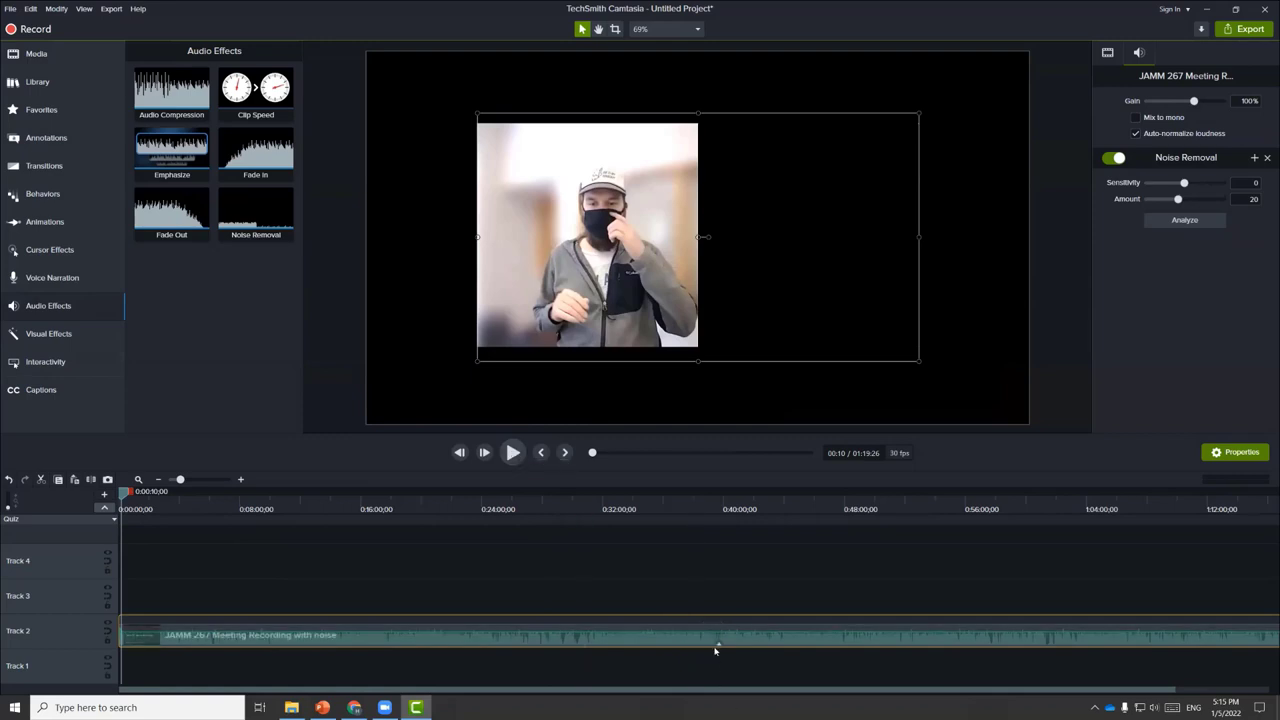
{"action": "left_click", "coordinate": [512, 453]}
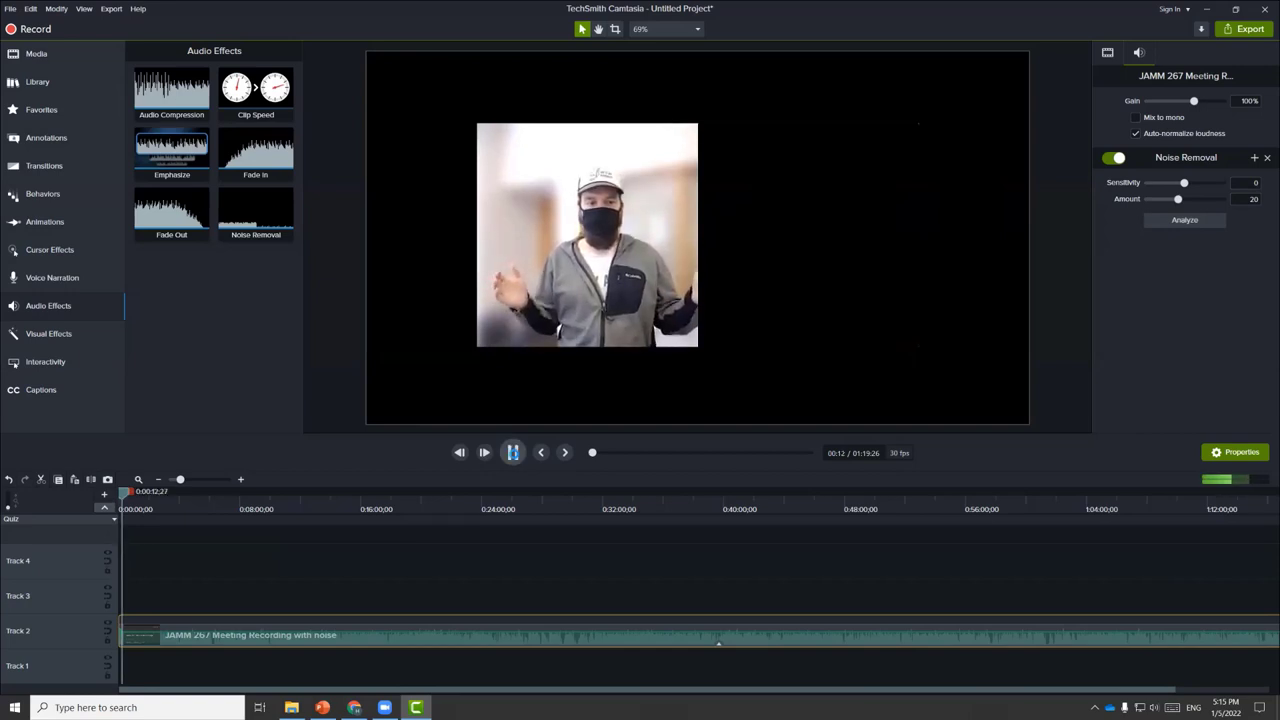
{"action": "left_click", "coordinate": [512, 453]}
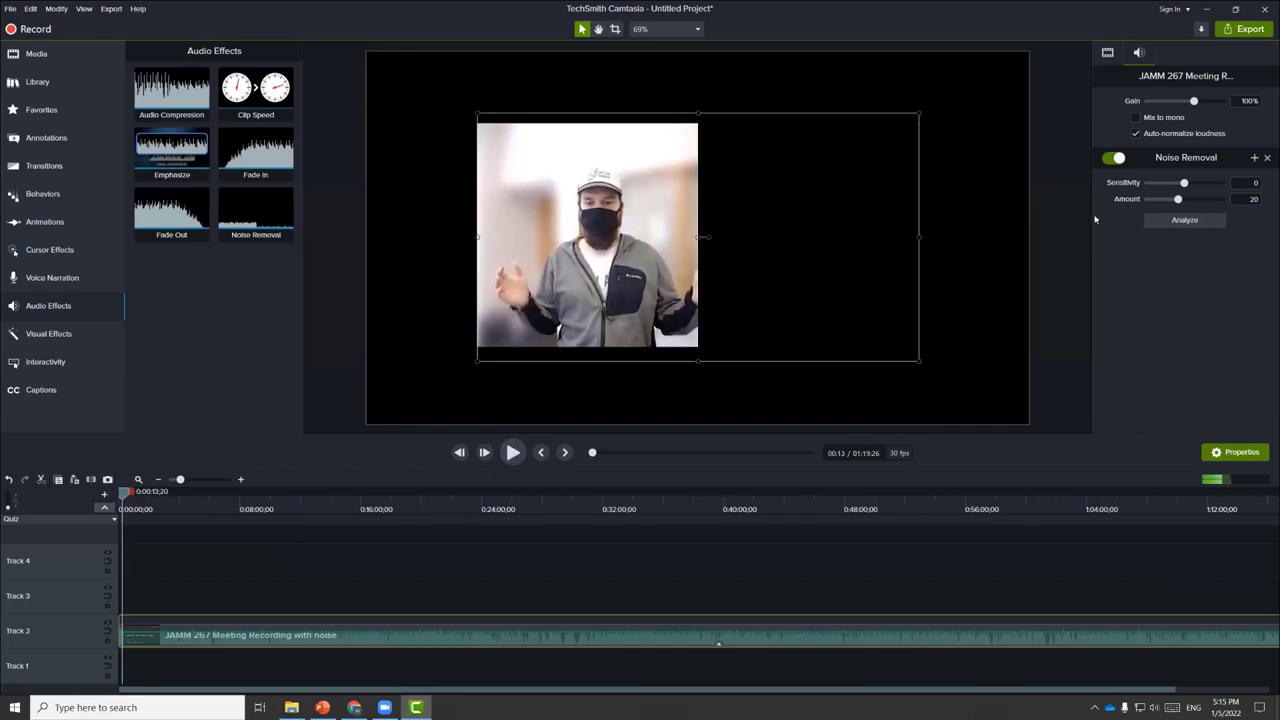
Step: Compare playback with Noise Removal off, re-enable it and raise Sensitivity to 6
{"action": "left_click", "coordinate": [1112, 158]}
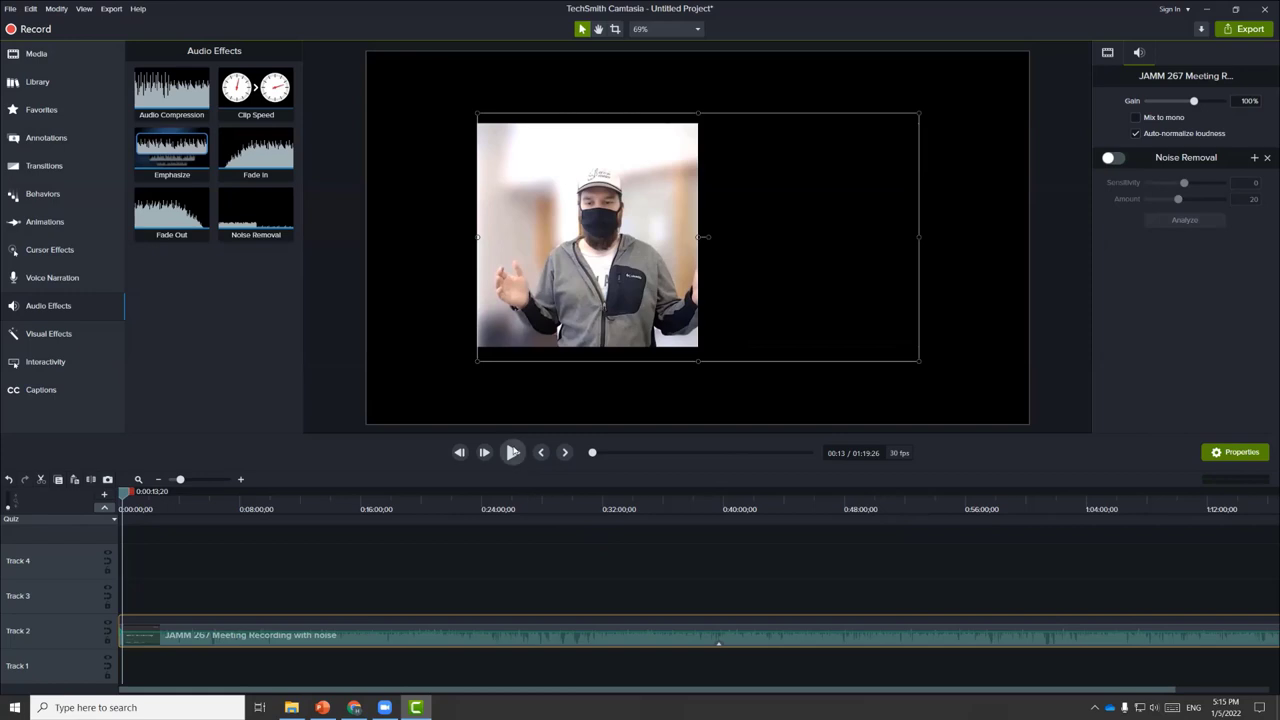
{"action": "left_click", "coordinate": [513, 453]}
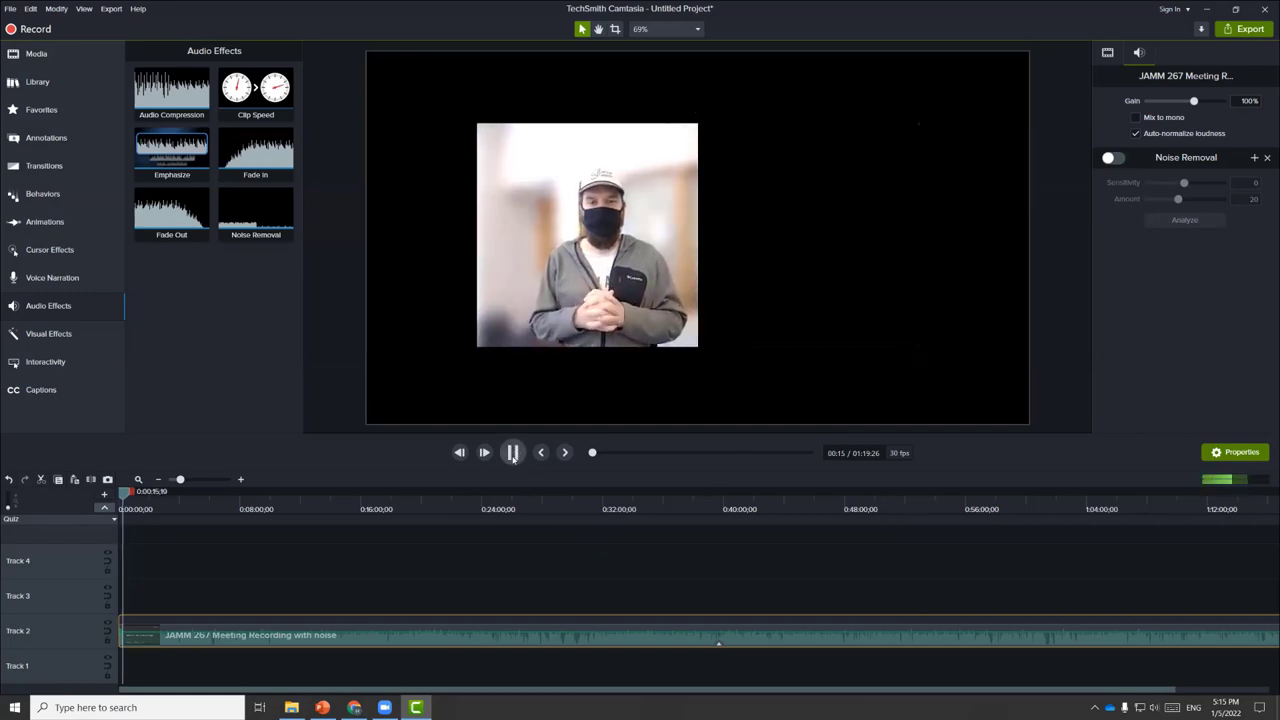
{"action": "left_click", "coordinate": [513, 453]}
{"action": "left_click", "coordinate": [1117, 159]}
{"action": "left_click_drag", "start_coordinate": [1192, 185], "coordinate": [1175, 201]}
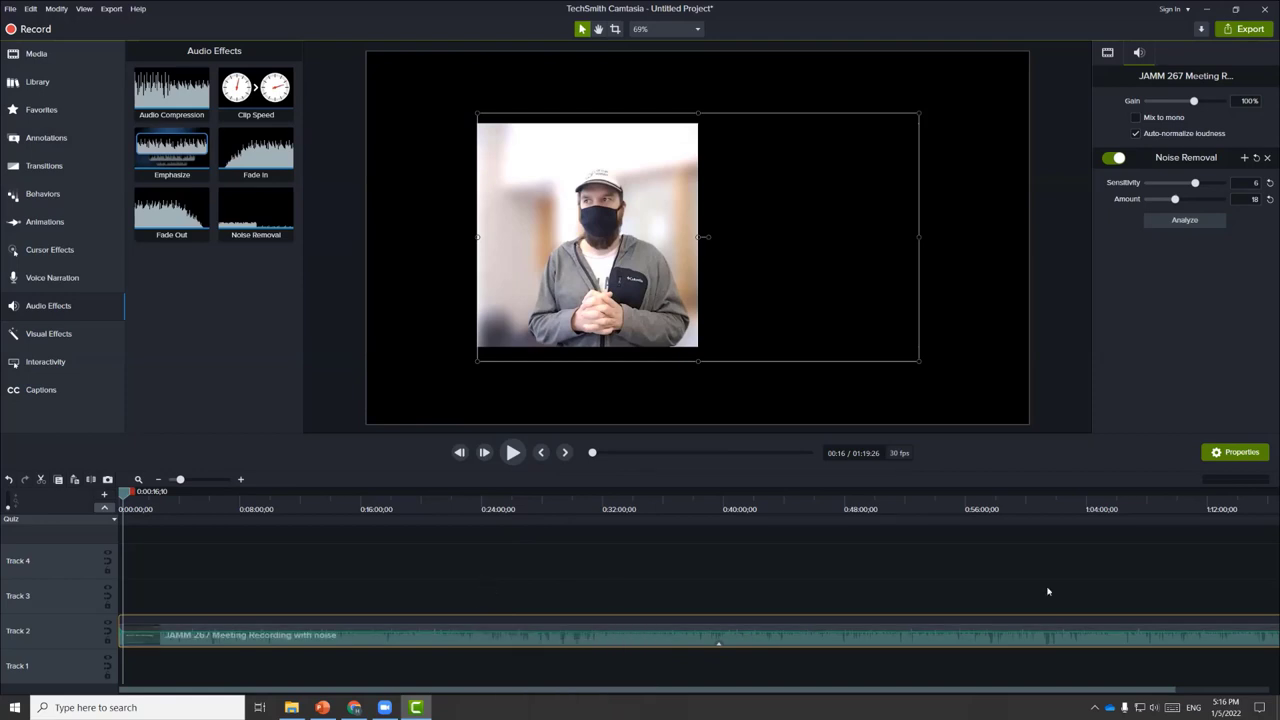
Step: Show the audio meter, play to 0:20, then boost clip volume to 170% and replay
{"action": "left_click", "coordinate": [1232, 483]}
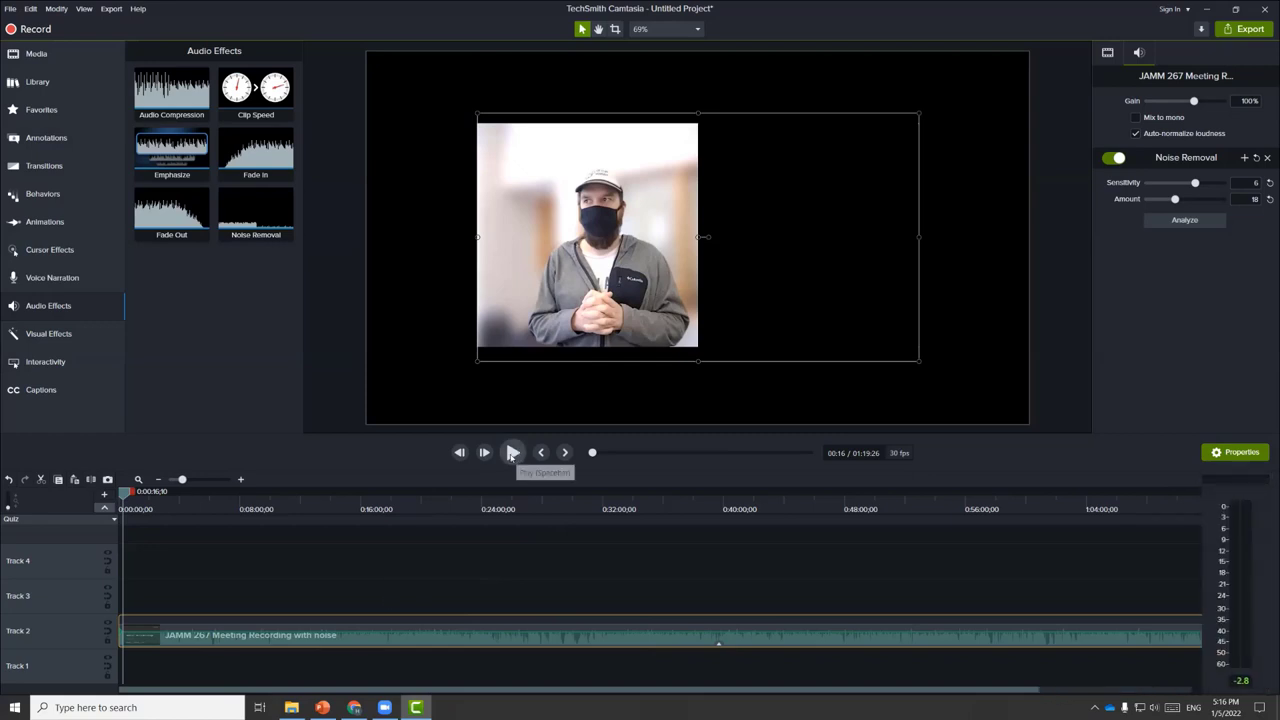
{"action": "left_click", "coordinate": [513, 453]}
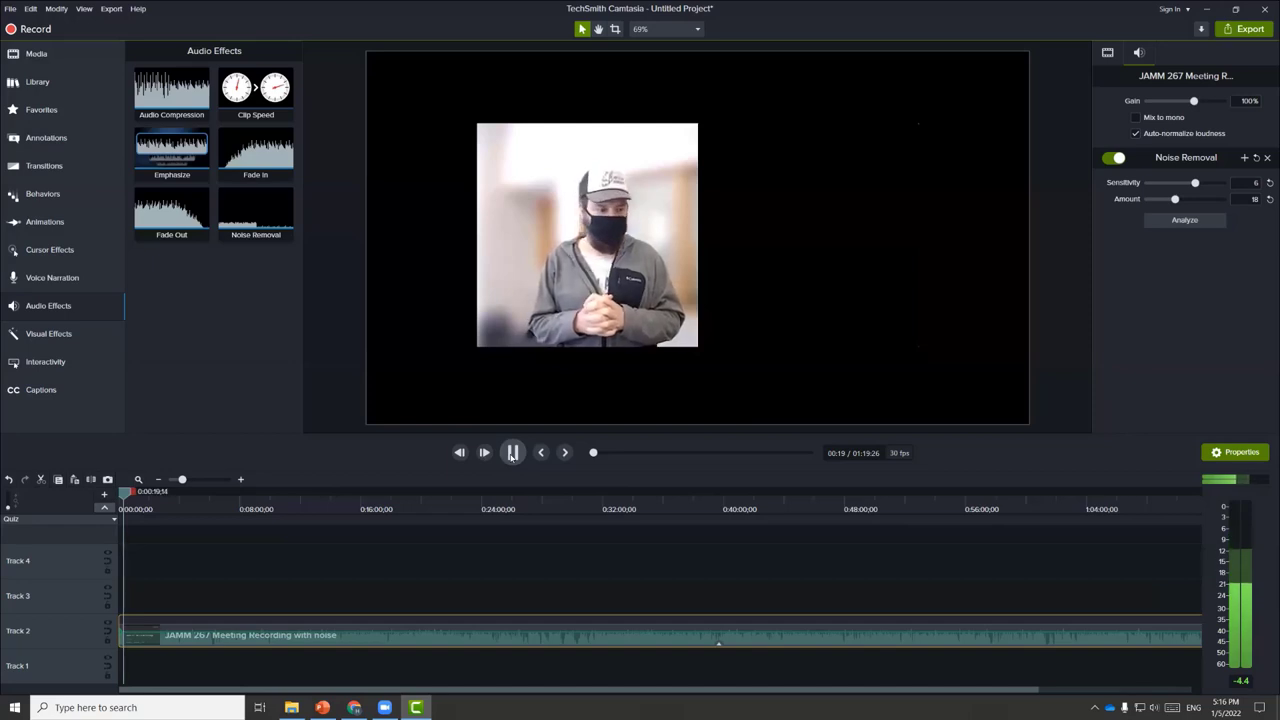
{"action": "left_click", "coordinate": [513, 453]}
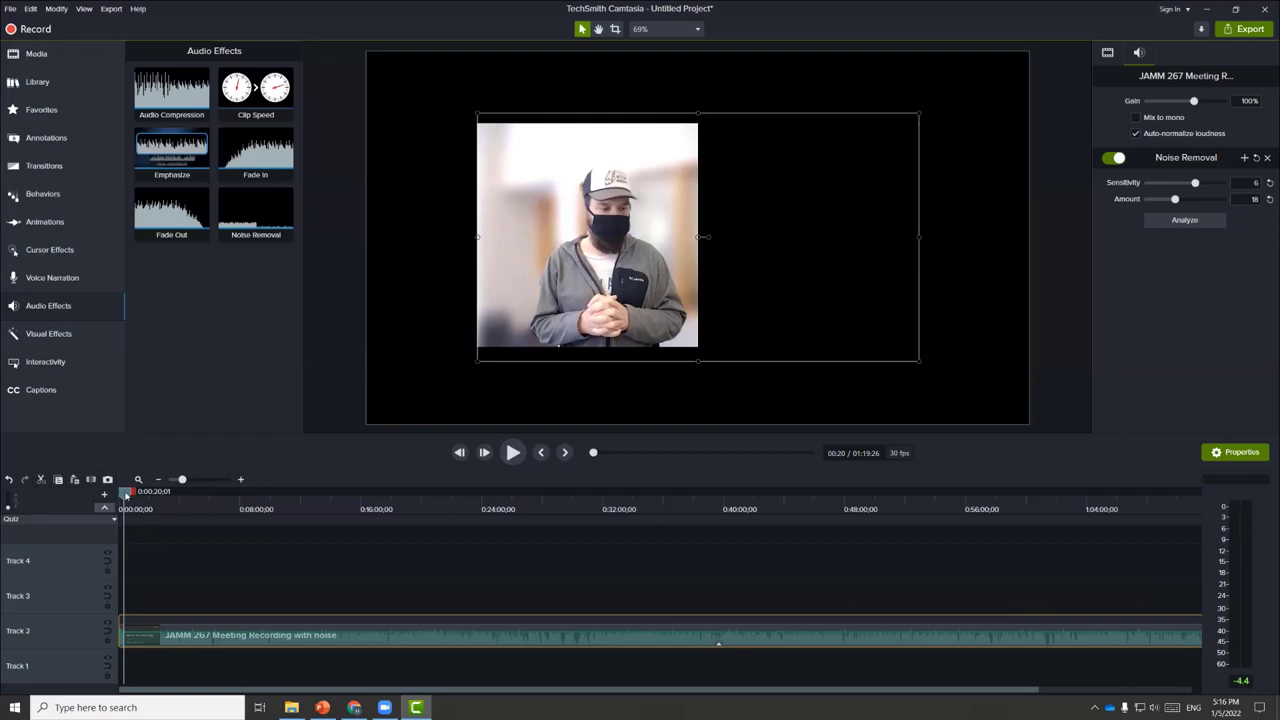
{"action": "left_click_drag", "start_coordinate": [125, 496], "coordinate": [108, 497]}
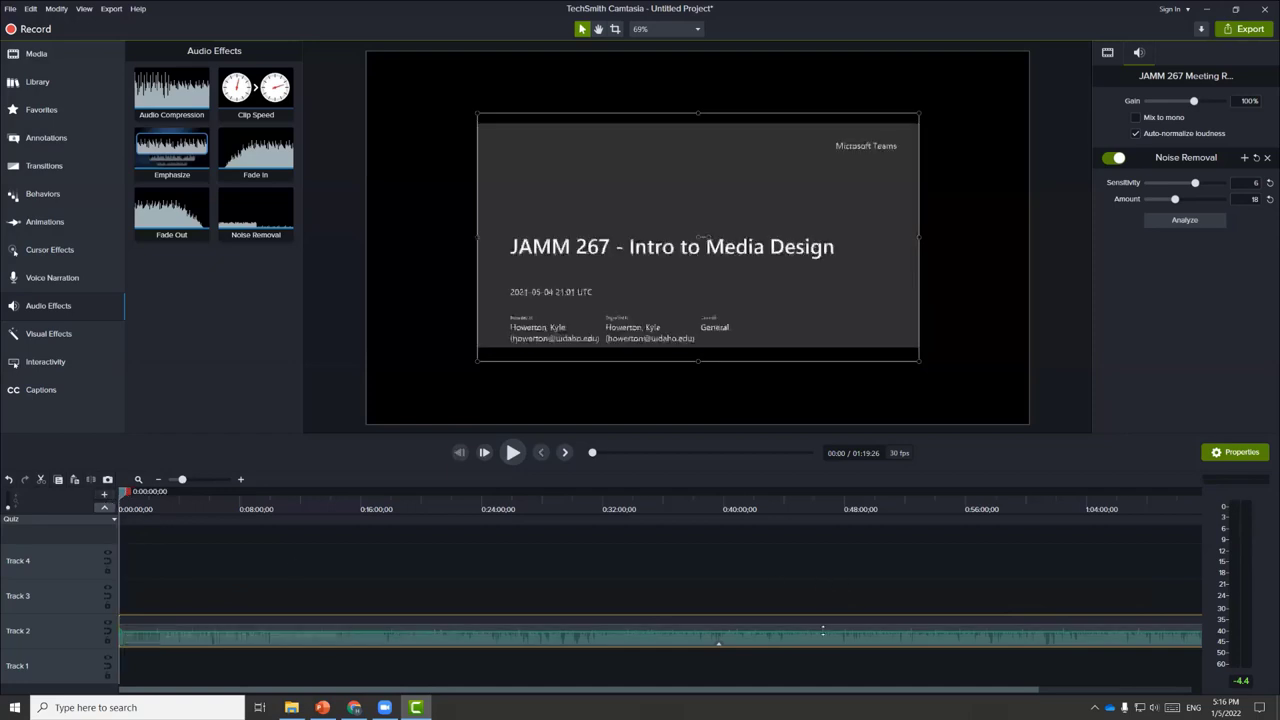
{"action": "left_click_drag", "start_coordinate": [823, 629], "coordinate": [825, 629]}
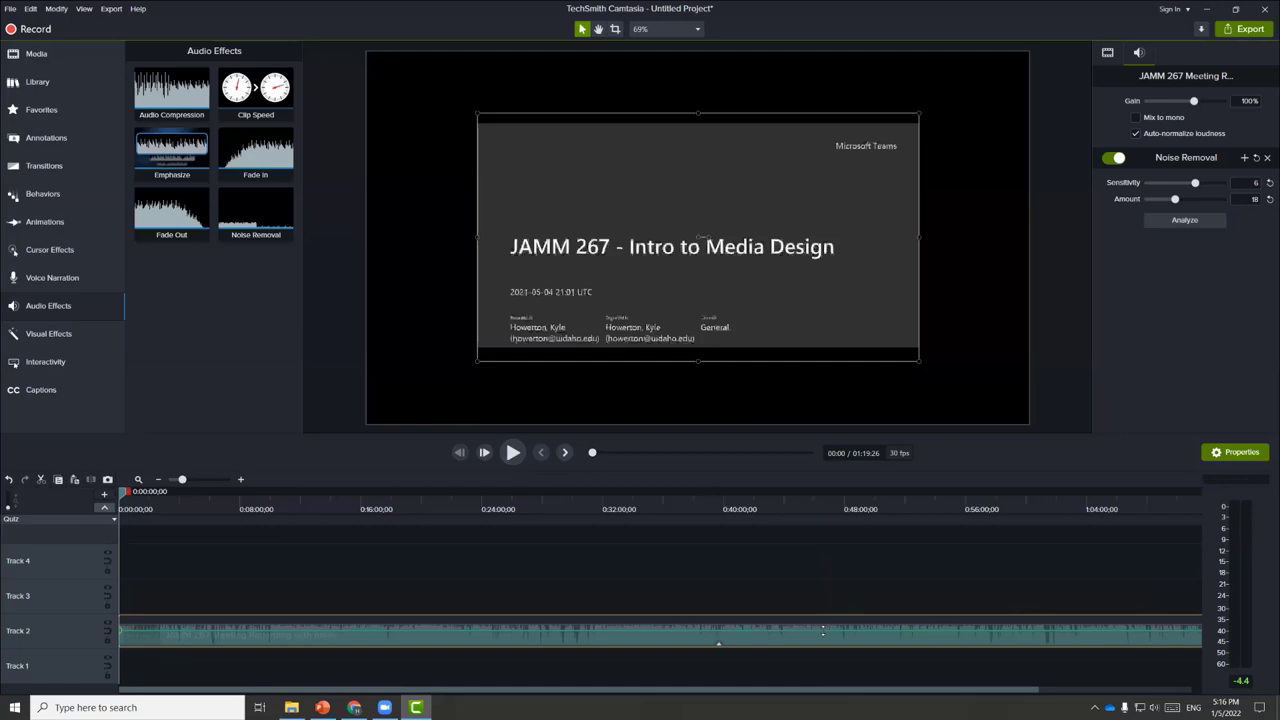
{"action": "left_click", "coordinate": [512, 452]}
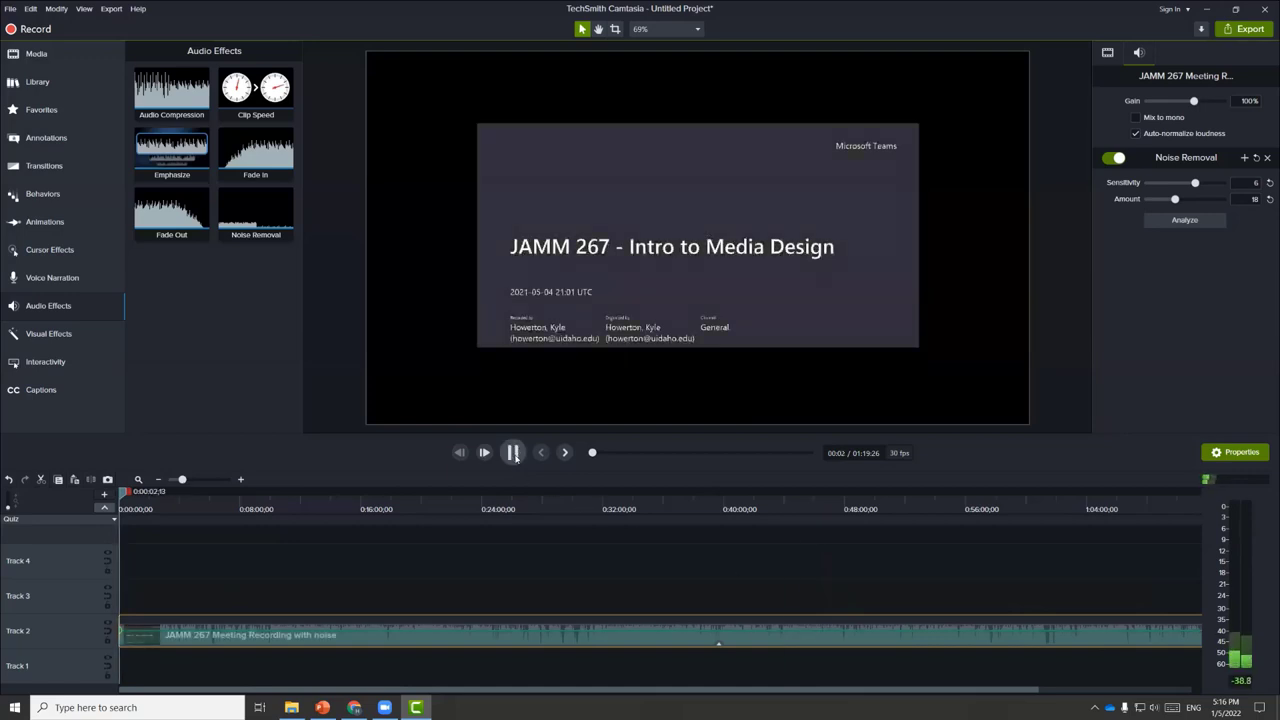
{"action": "left_click", "coordinate": [512, 452]}
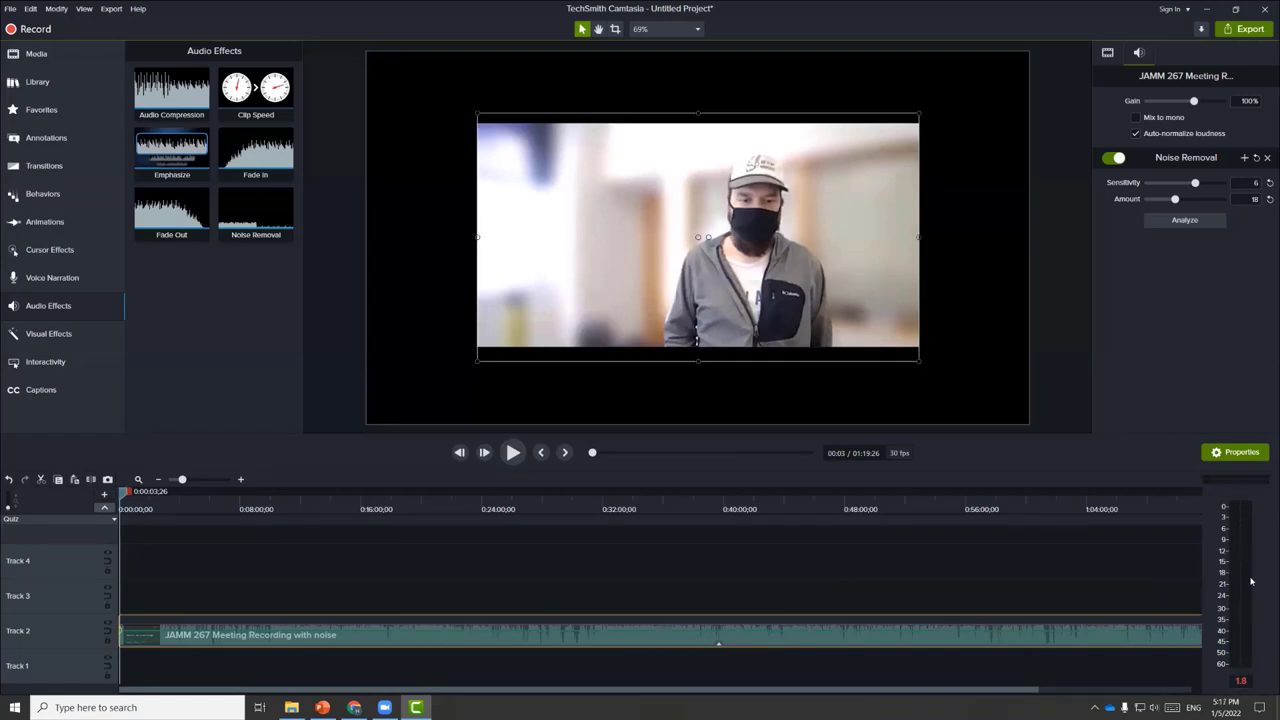
Step: Lower the clip volume to 68% and gain to 47%, then delete the clip
{"action": "left_click_drag", "start_coordinate": [150, 627], "coordinate": [149, 637]}
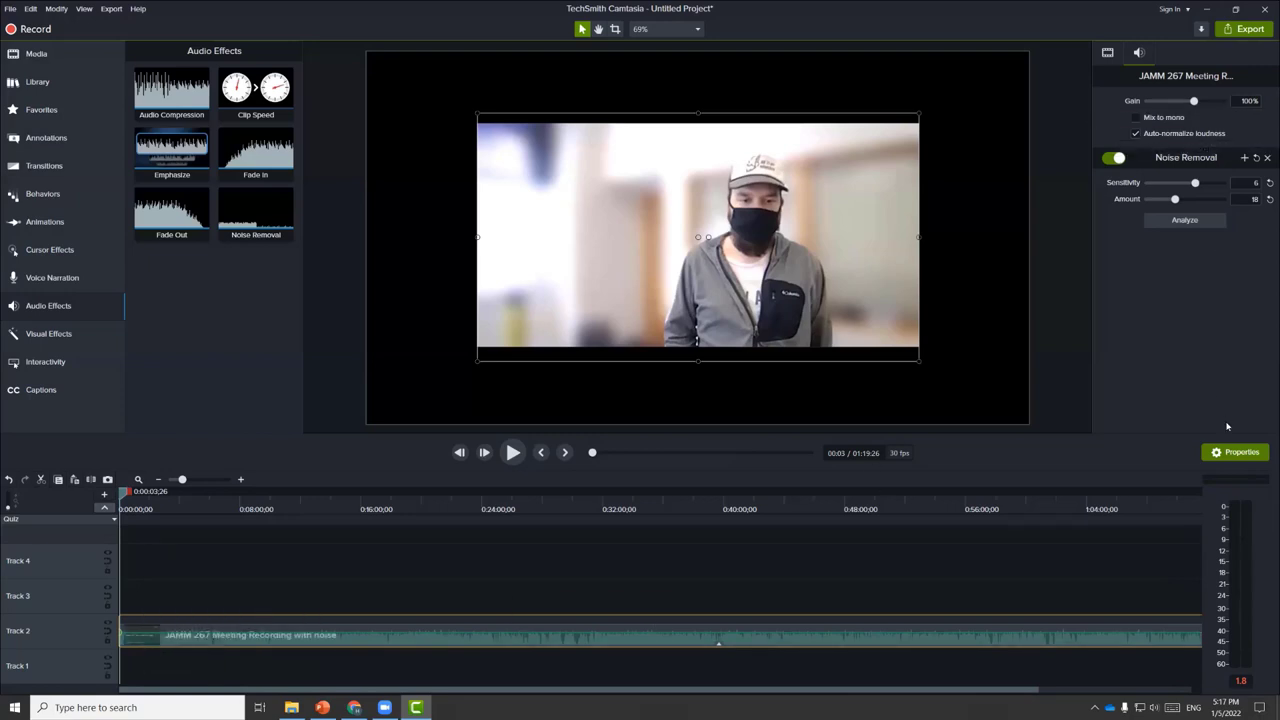
{"action": "mouse_move", "coordinate": [1192, 102]}
{"action": "left_mouse_down"}
{"action": "mouse_move", "coordinate": [1179, 102]}
{"action": "mouse_move", "coordinate": [1199, 104]}
{"action": "left_mouse_up"}
{"action": "key", "text": "Delete"}
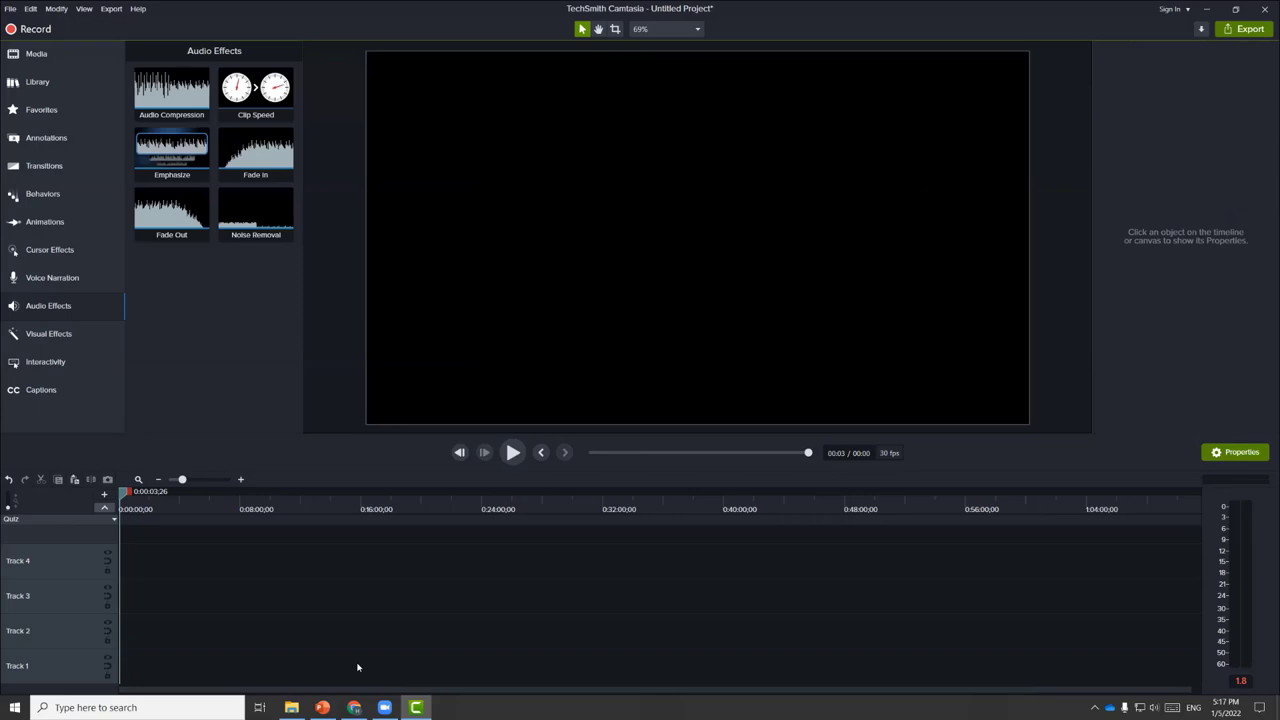
Step: Switch to the Camtasia Getting Started Guide presentation in PowerPoint
{"action": "left_click", "coordinate": [322, 707]}
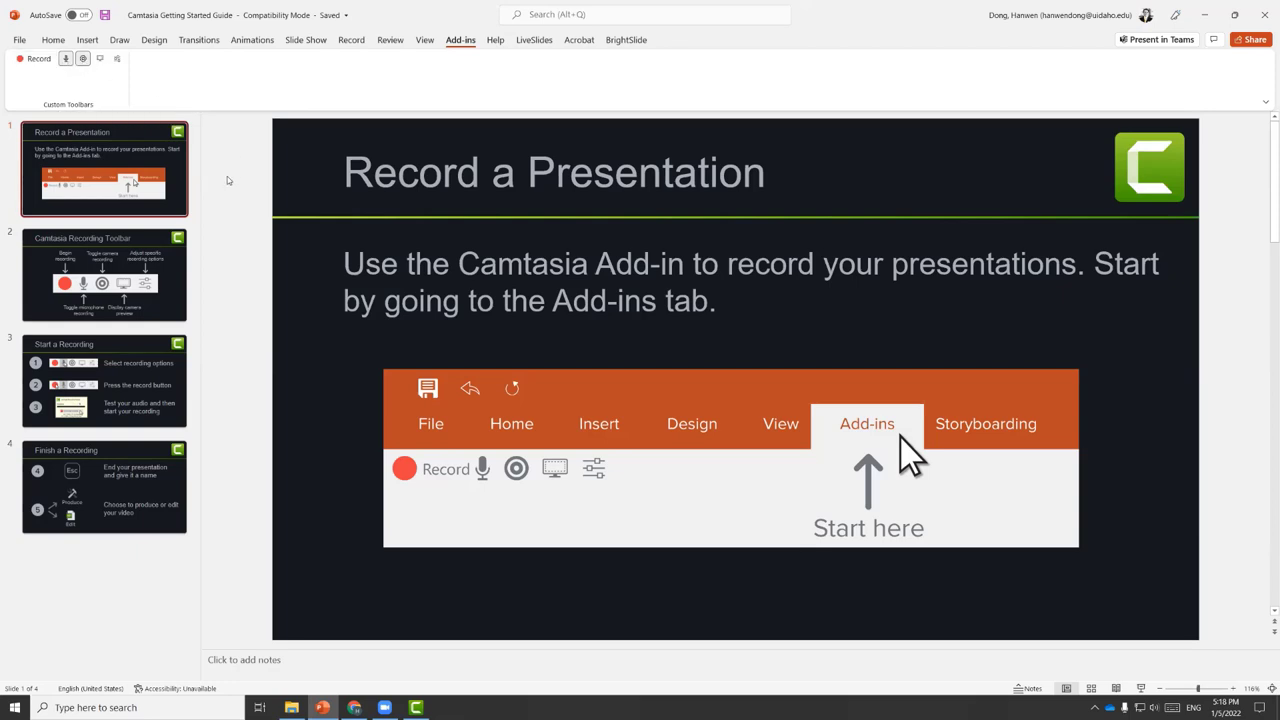
Step: Record the slide show with the Camtasia add-in, advancing through all four slides to the end
{"action": "left_click", "coordinate": [29, 62]}
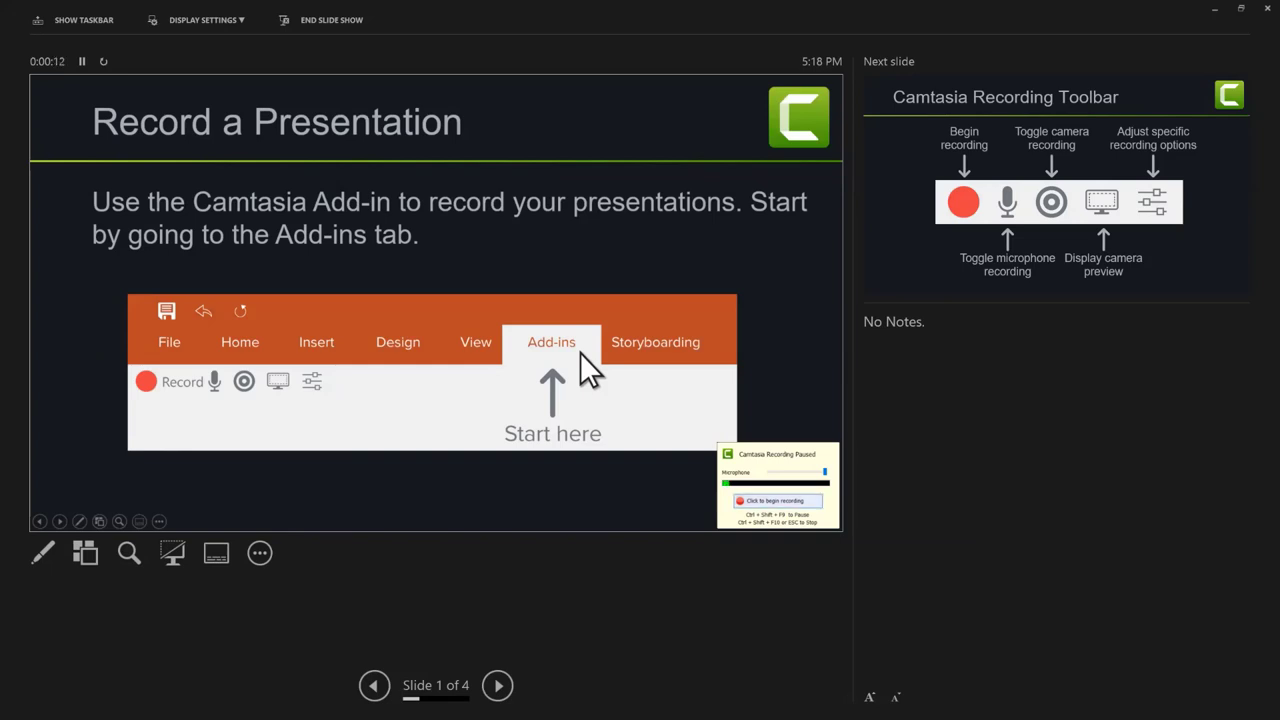
{"action": "key", "text": "ctrl+shift+F9"}
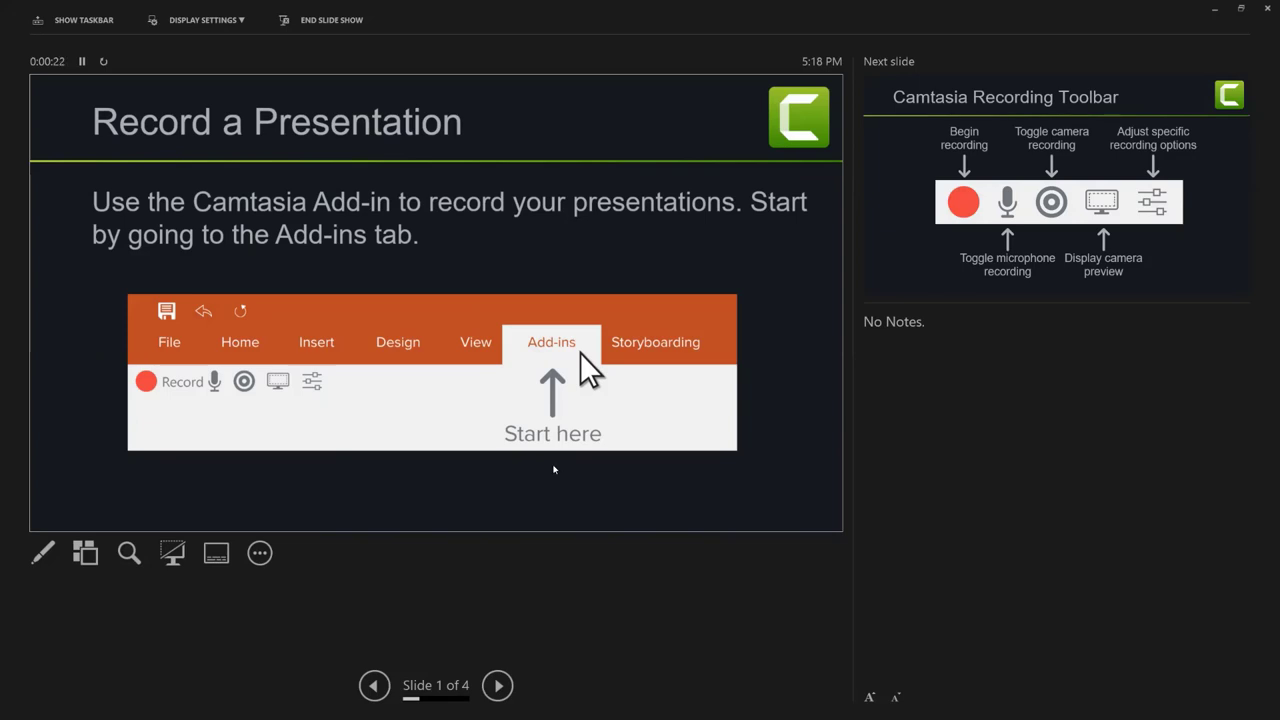
{"action": "left_click", "coordinate": [495, 685]}
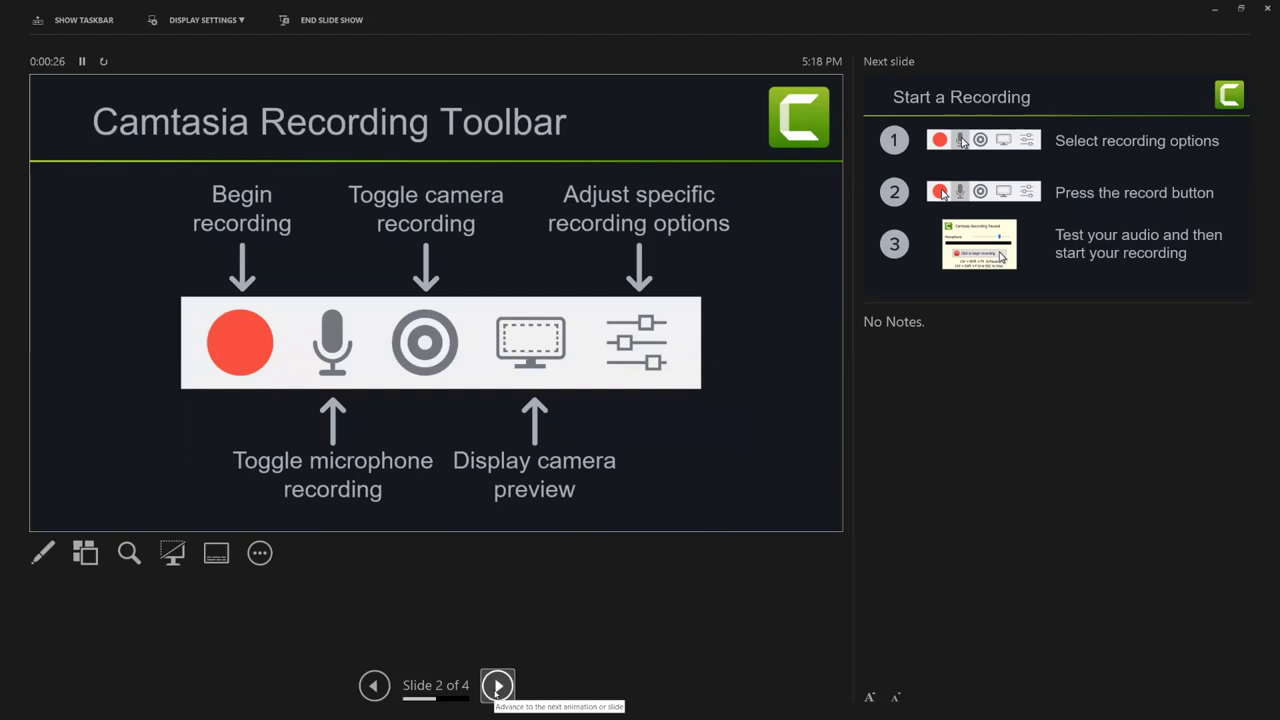
{"action": "left_click", "coordinate": [497, 686]}
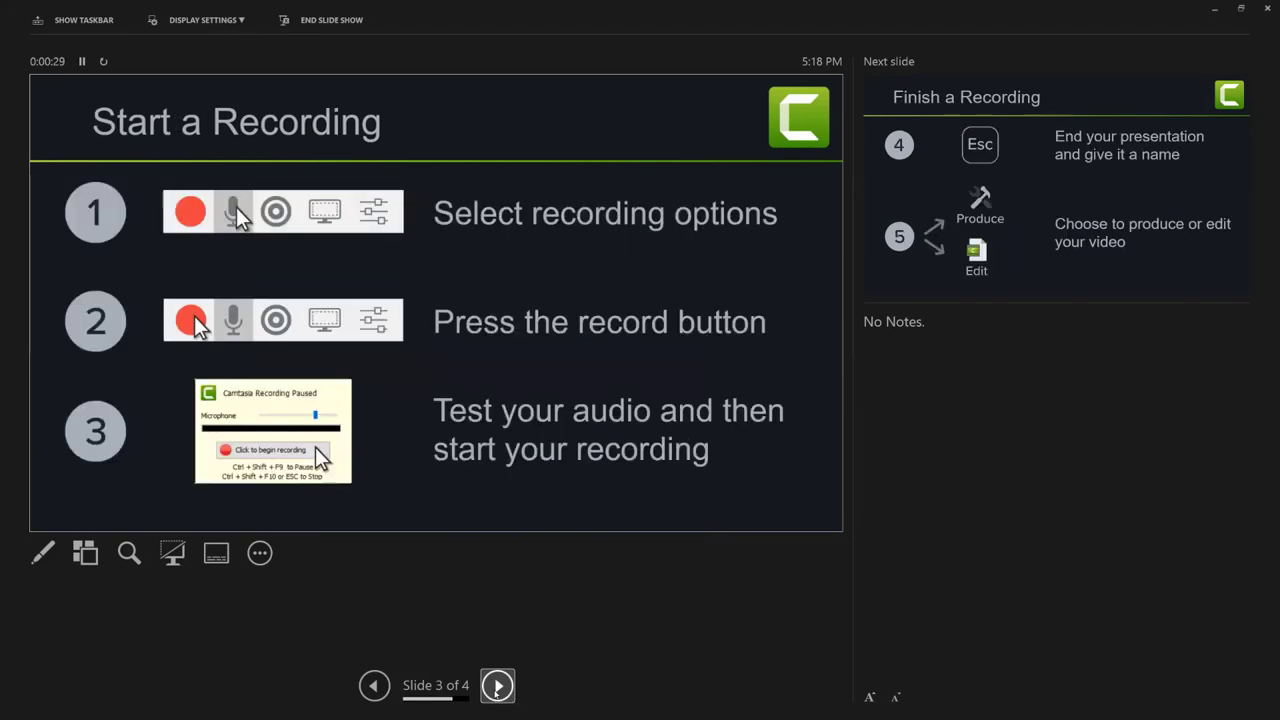
{"action": "left_click", "coordinate": [497, 686]}
{"action": "left_click", "coordinate": [497, 686]}
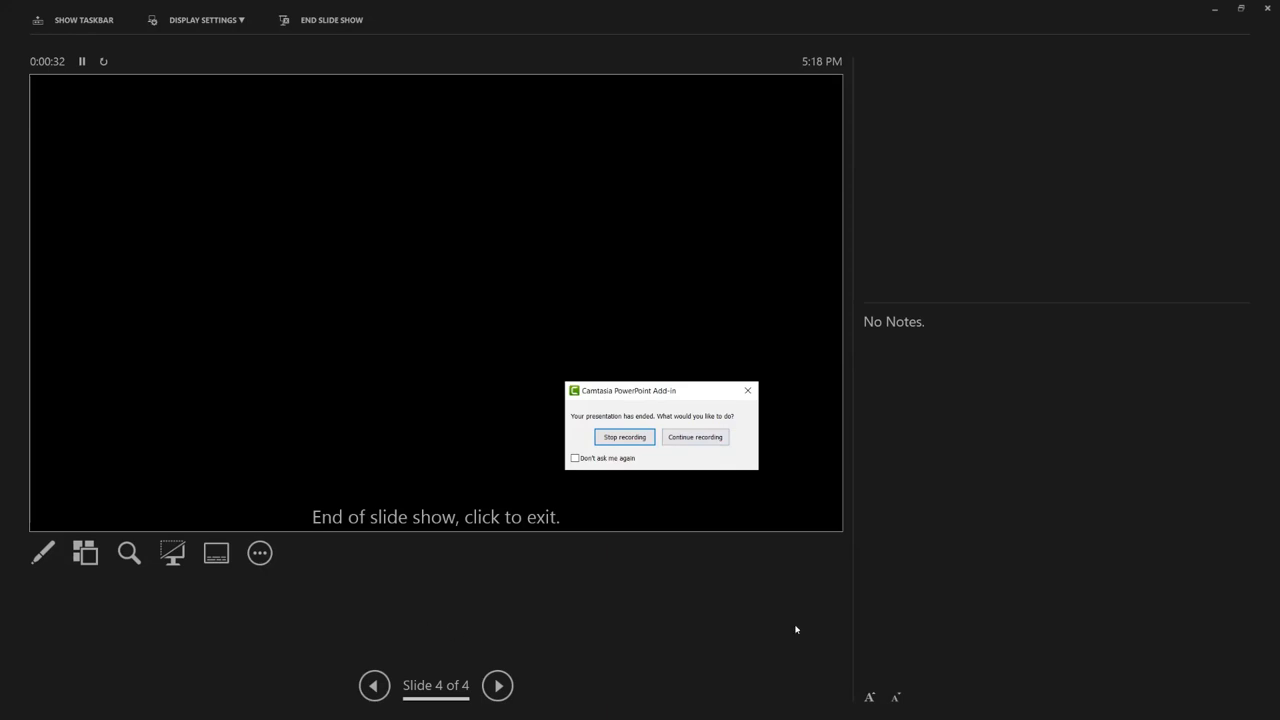
Step: Stop recording, exit the show and save it as Camtasia Getting Started Guide in Downloads
{"action": "left_click", "coordinate": [633, 442]}
{"action": "left_click", "coordinate": [633, 443]}
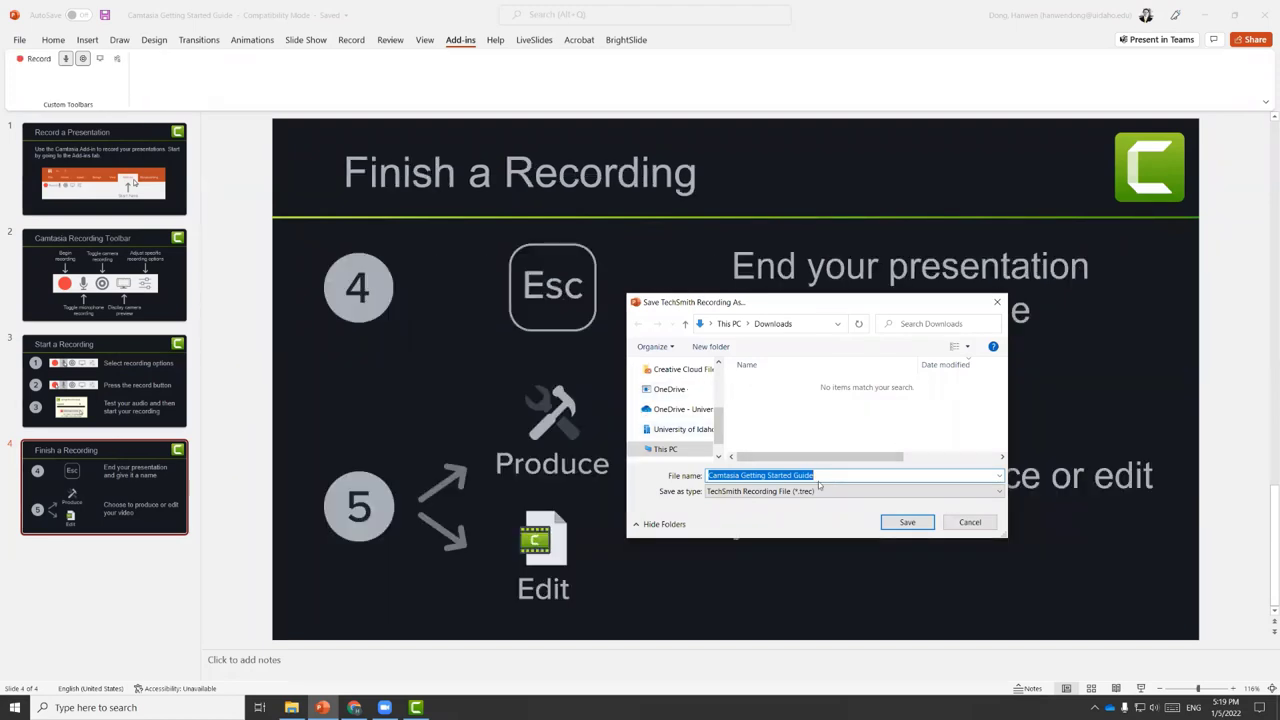
{"action": "left_click", "coordinate": [907, 523]}
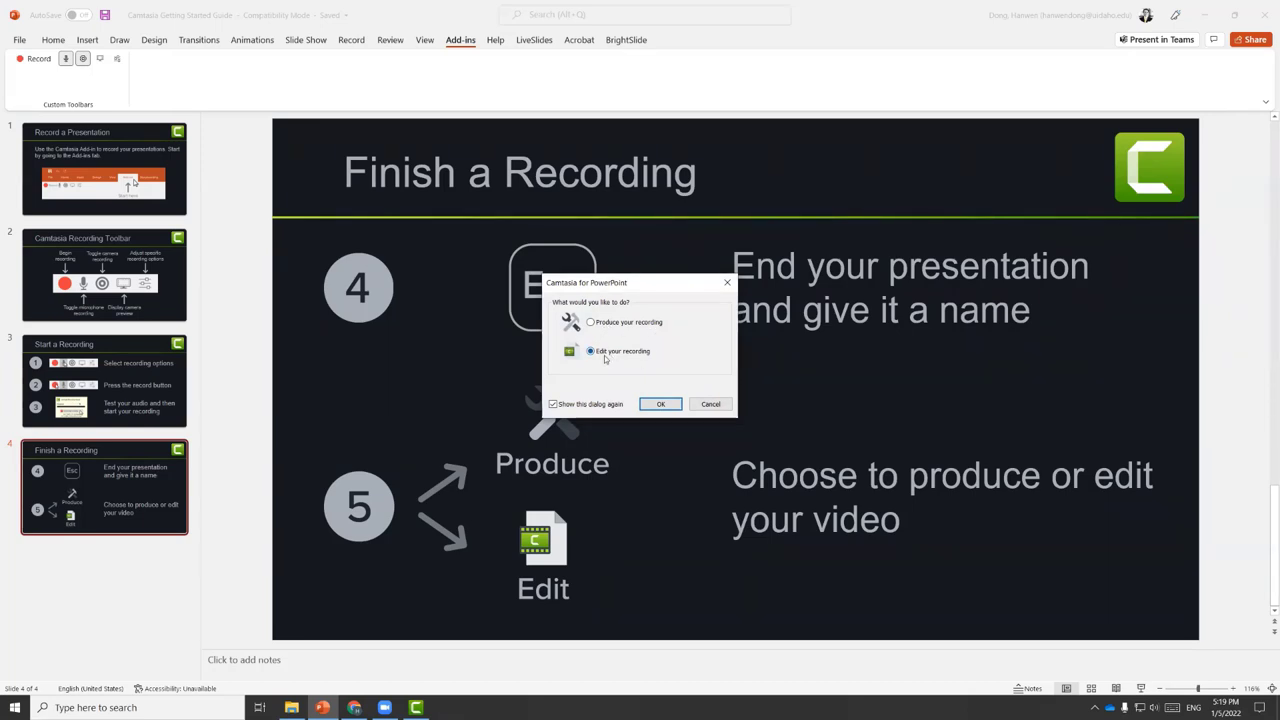
Step: Confirm 'Edit your recording' so the recording opens in Camtasia
{"action": "left_click", "coordinate": [661, 404]}
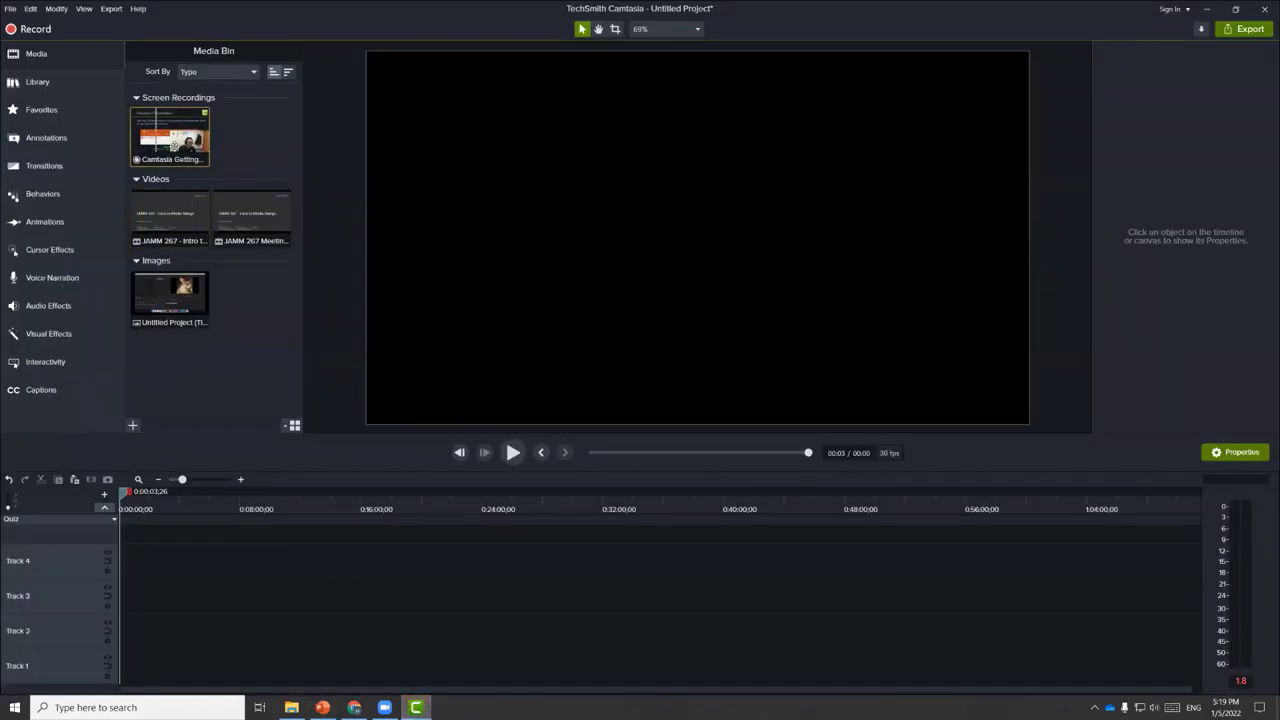
Step: Put the Getting Started recording on the timeline and scrub it to the Recording Toolbar slide and 14 seconds
{"action": "left_click_drag", "start_coordinate": [211, 352], "coordinate": [122, 585]}
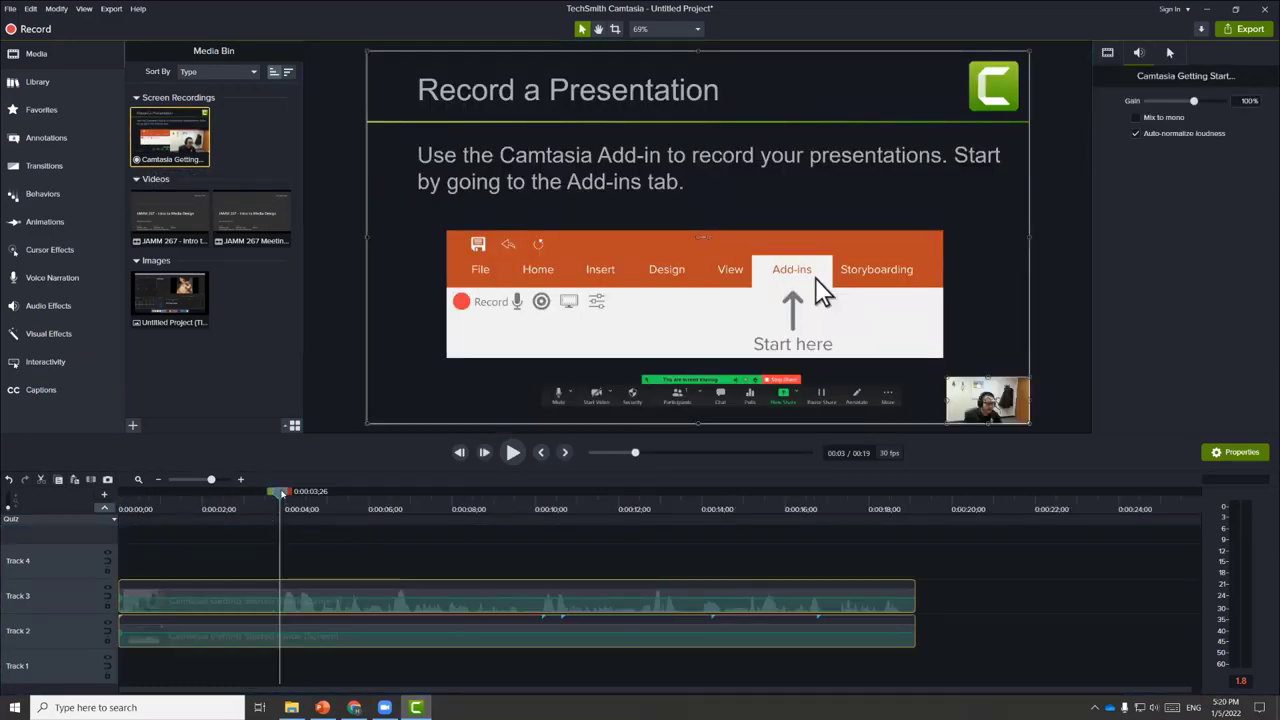
{"action": "left_click_drag", "start_coordinate": [282, 491], "coordinate": [593, 491]}
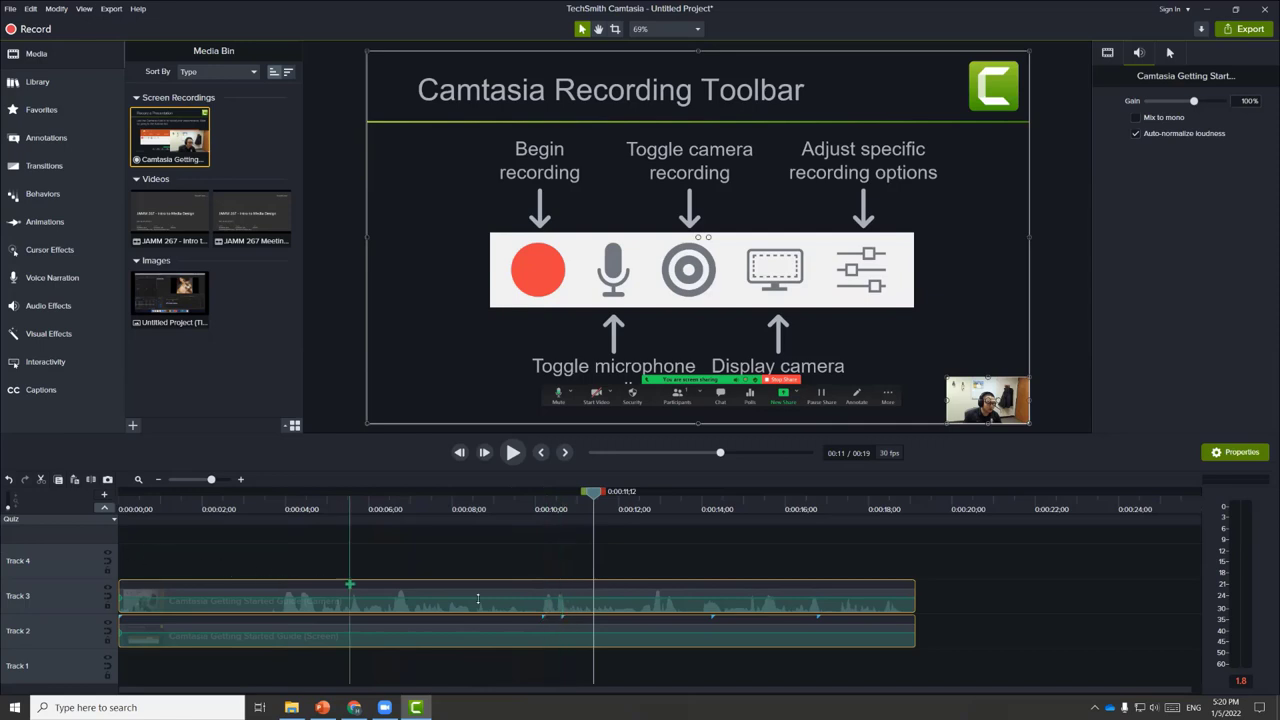
{"action": "left_click", "coordinate": [513, 508]}
{"action": "left_click_drag", "start_coordinate": [523, 508], "coordinate": [700, 520]}
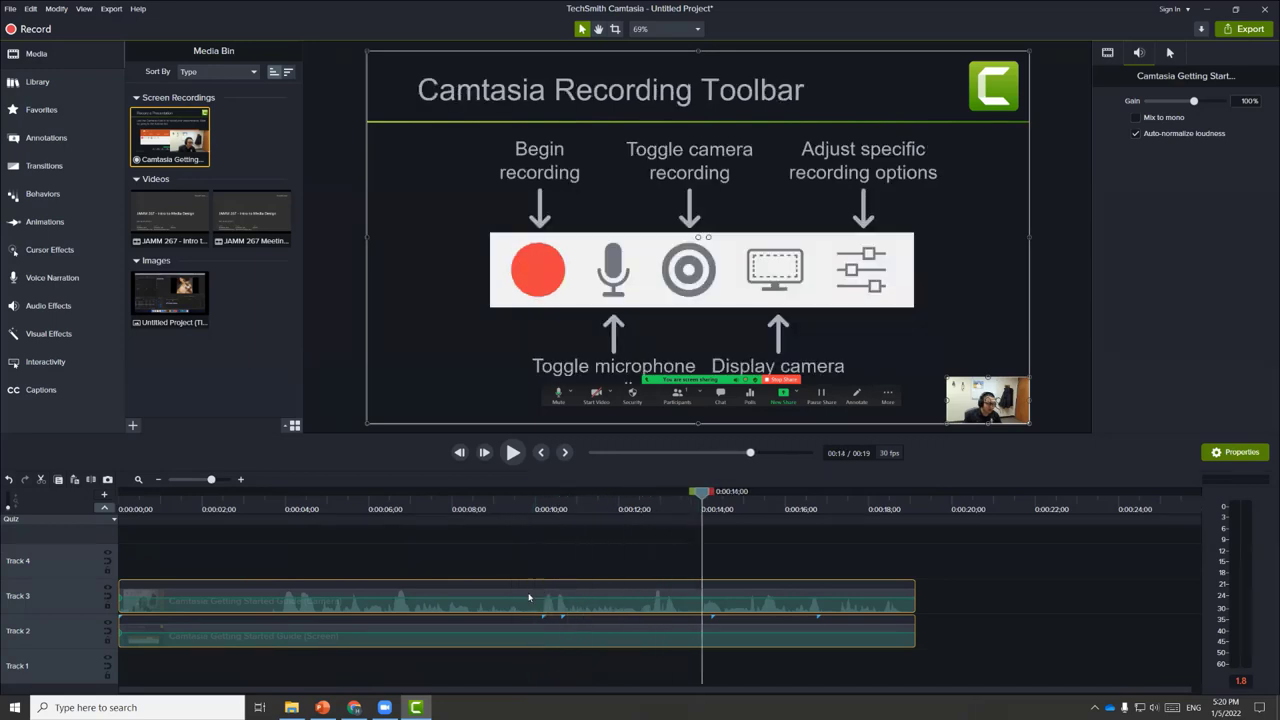
{"action": "left_click", "coordinate": [14, 521]}
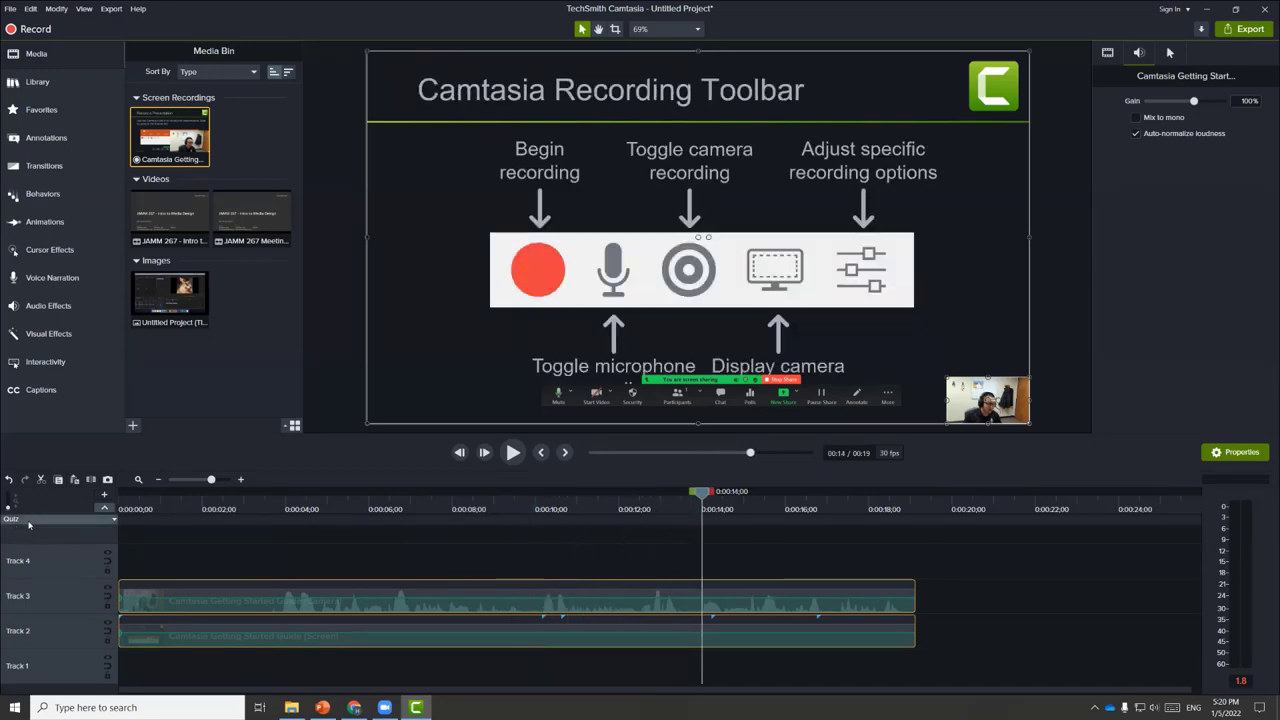
Step: Show slide markers on the timeline and check the Camtasia Recording Toolbar marker's Rename/Delete options
{"action": "left_click", "coordinate": [61, 541]}
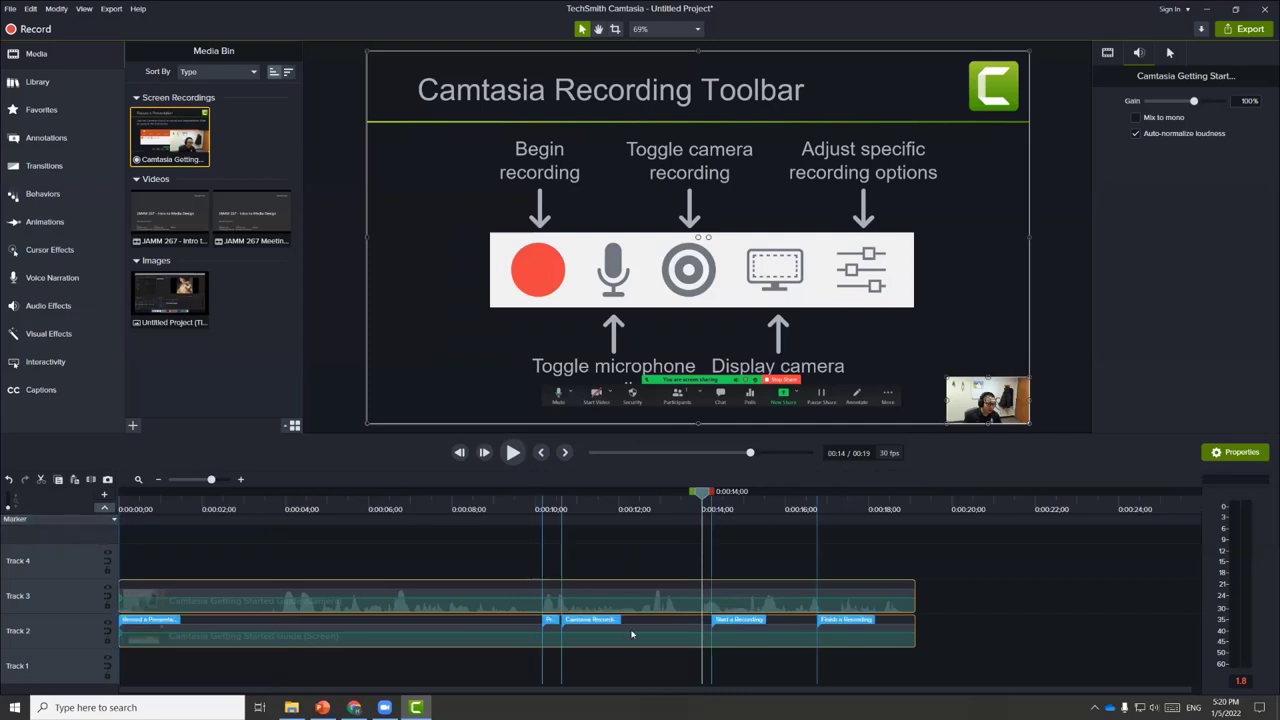
{"action": "left_click", "coordinate": [594, 620]}
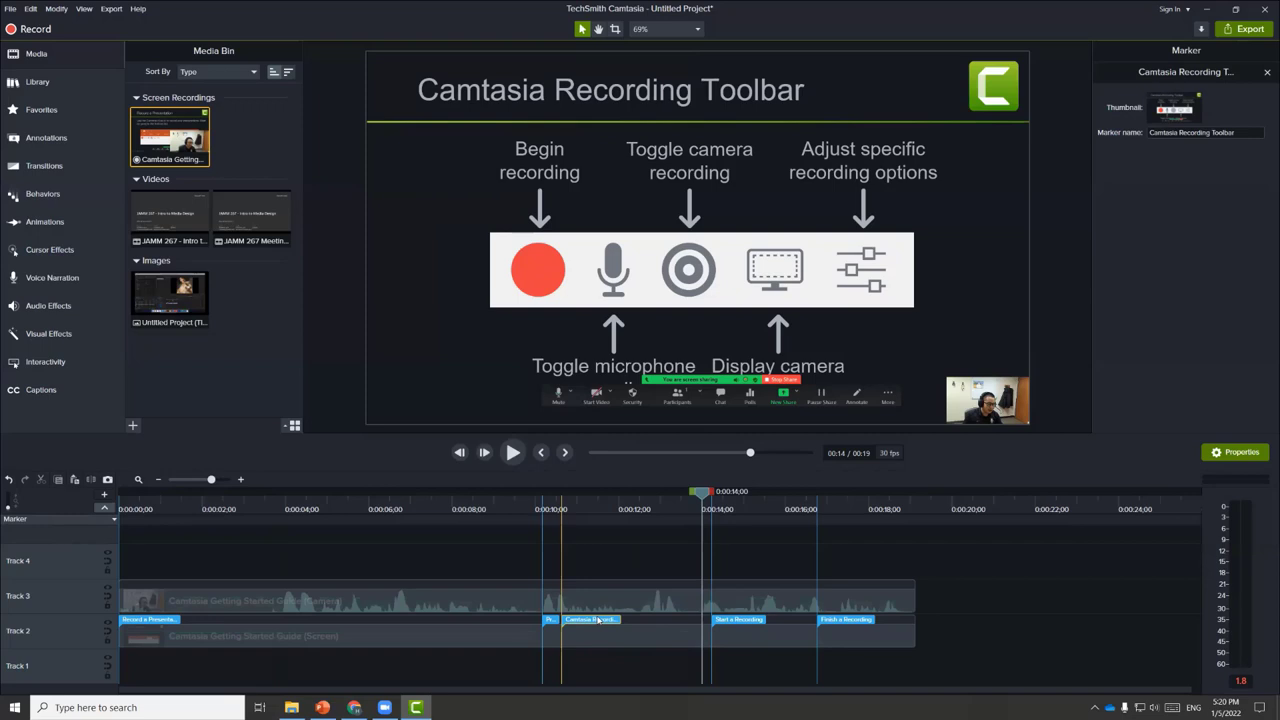
{"action": "left_click", "coordinate": [598, 621]}
{"action": "right_click", "coordinate": [599, 622]}
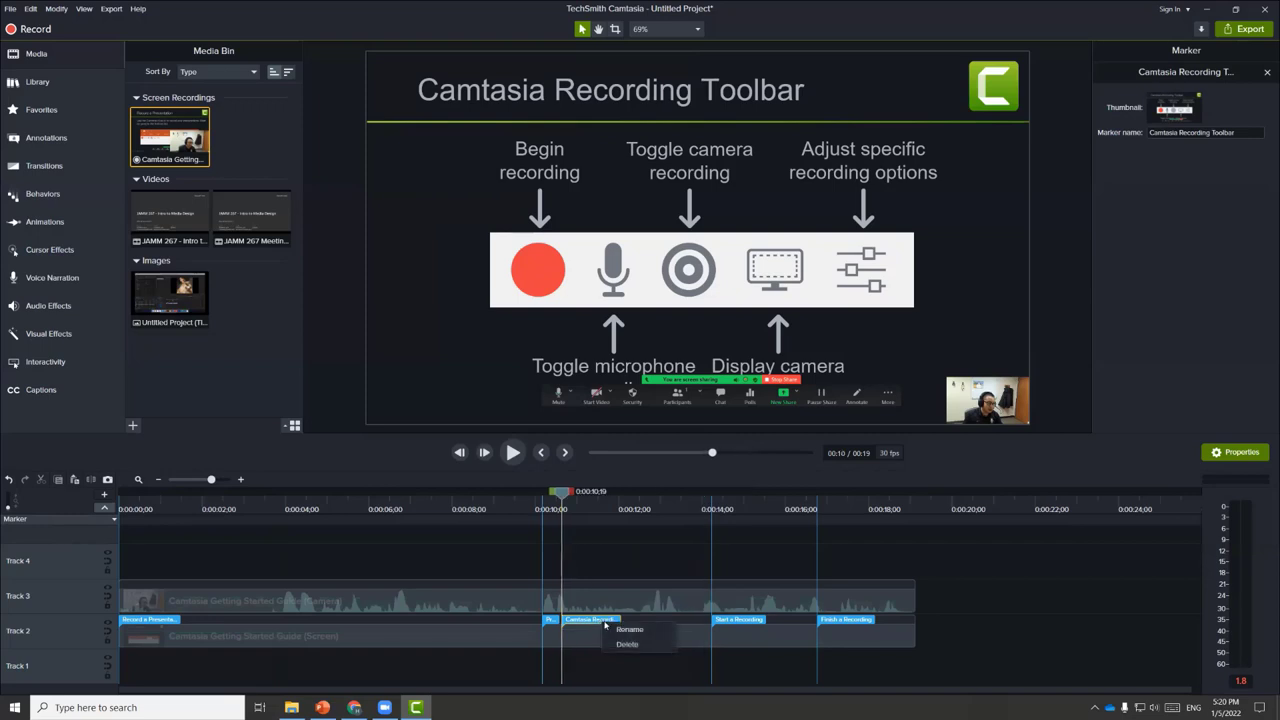
{"action": "left_click", "coordinate": [582, 536]}
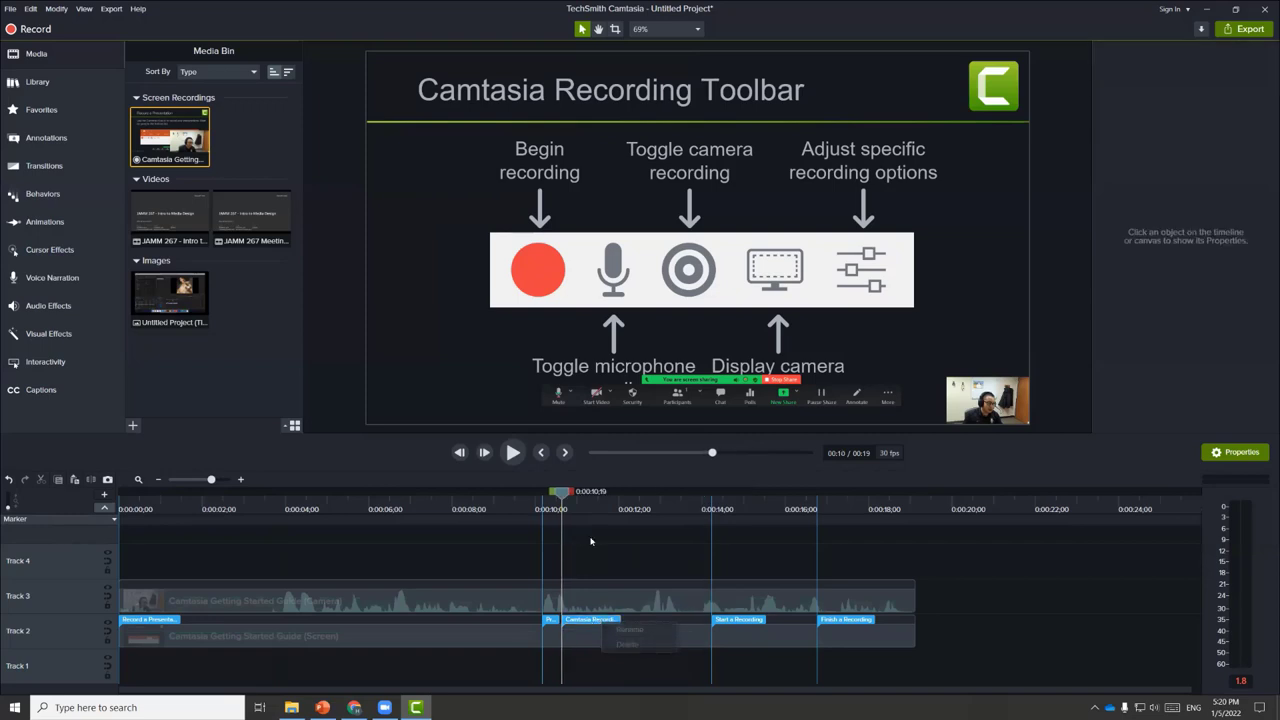
{"action": "left_click_drag", "start_coordinate": [563, 495], "coordinate": [603, 495]}
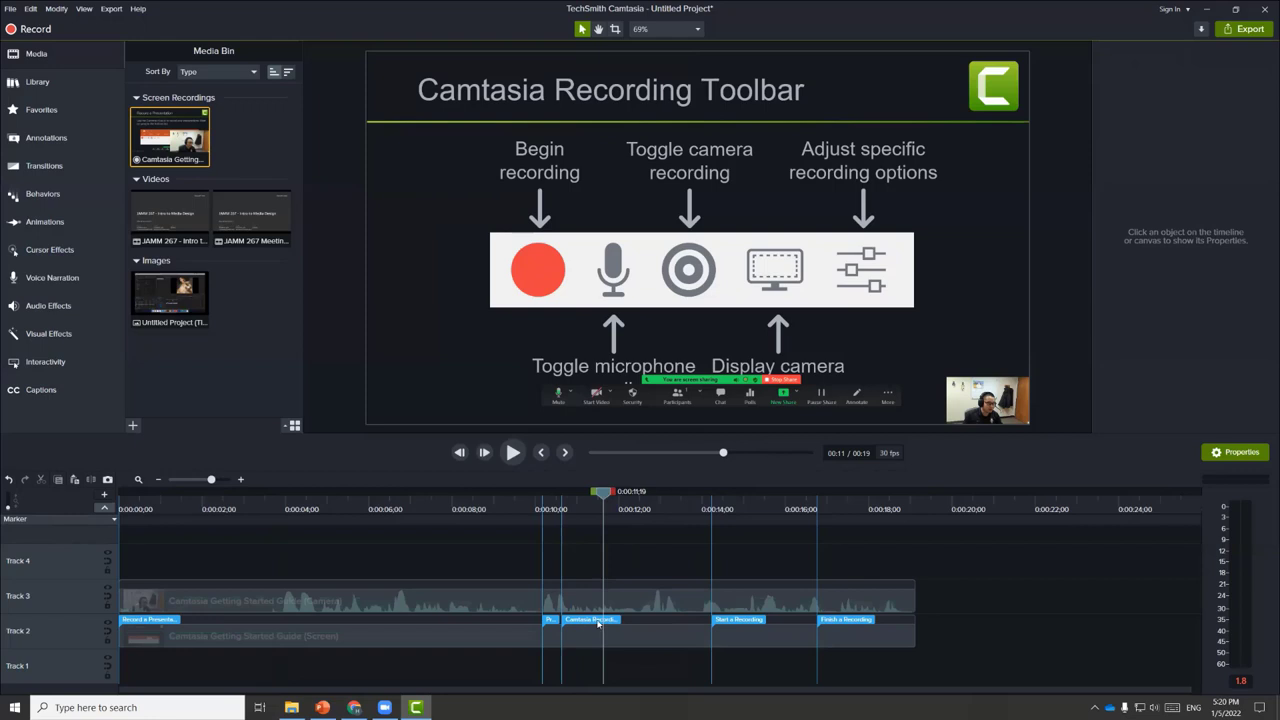
Step: Resize the Track 3 webcam overlay, ending as a small inset in the lower-right corner
{"action": "left_click", "coordinate": [1231, 30]}
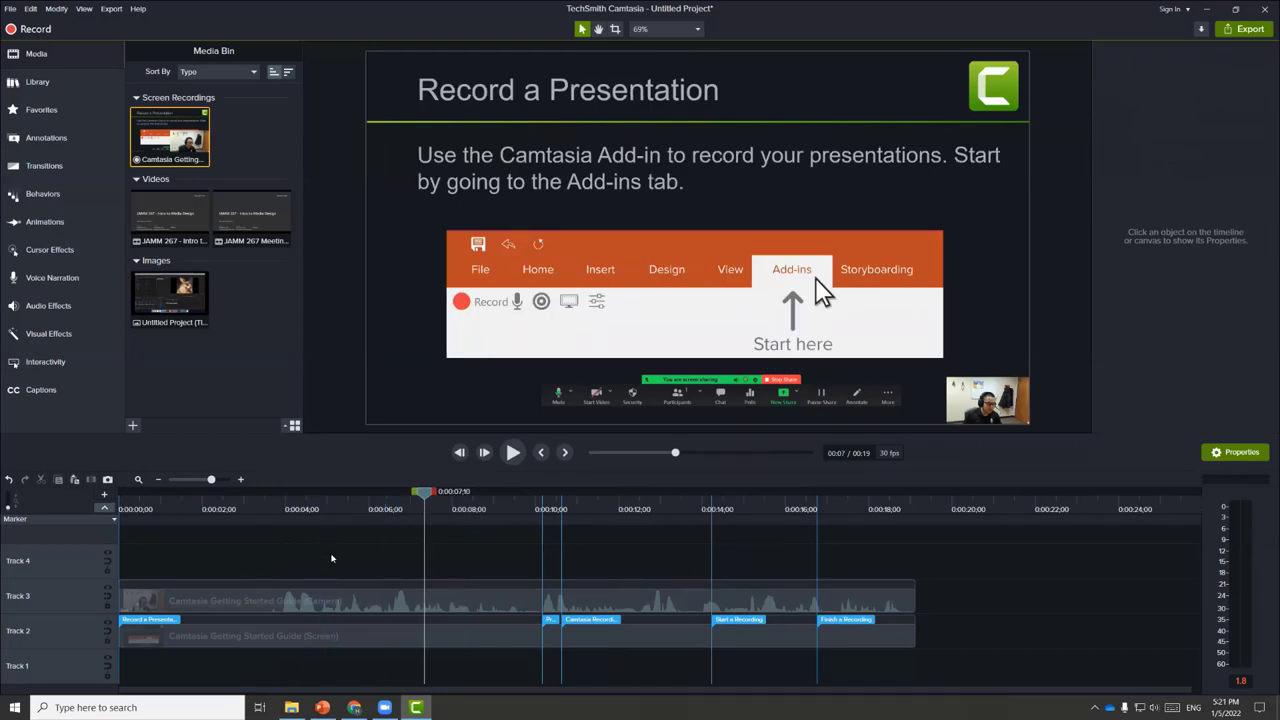
{"action": "left_click", "coordinate": [328, 606]}
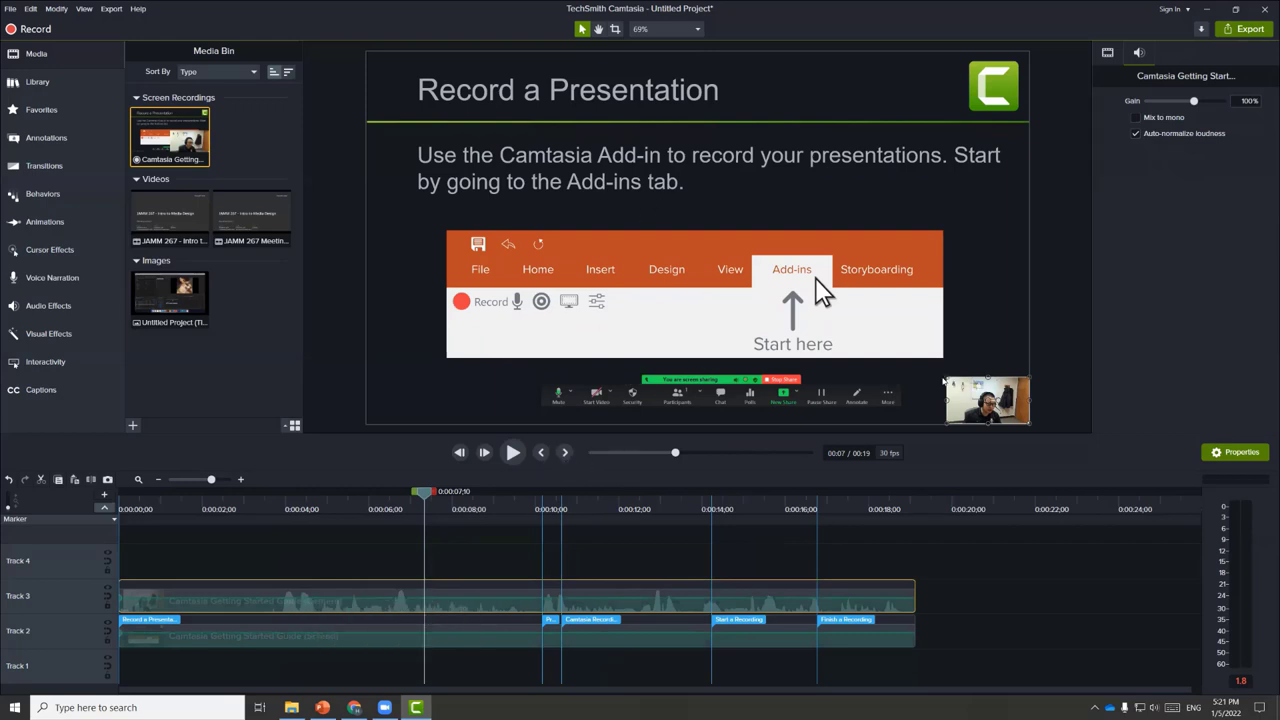
{"action": "left_click_drag", "start_coordinate": [946, 377], "coordinate": [1008, 392]}
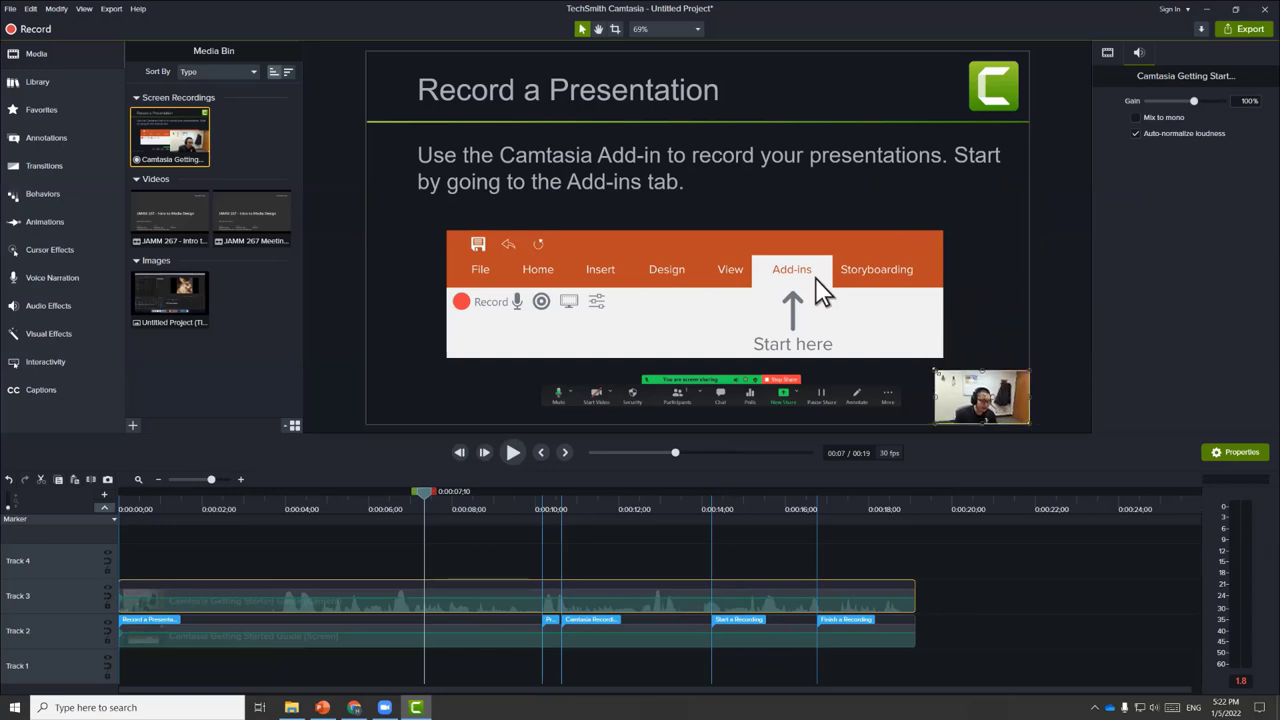
{"action": "left_click_drag", "start_coordinate": [935, 371], "coordinate": [905, 354]}
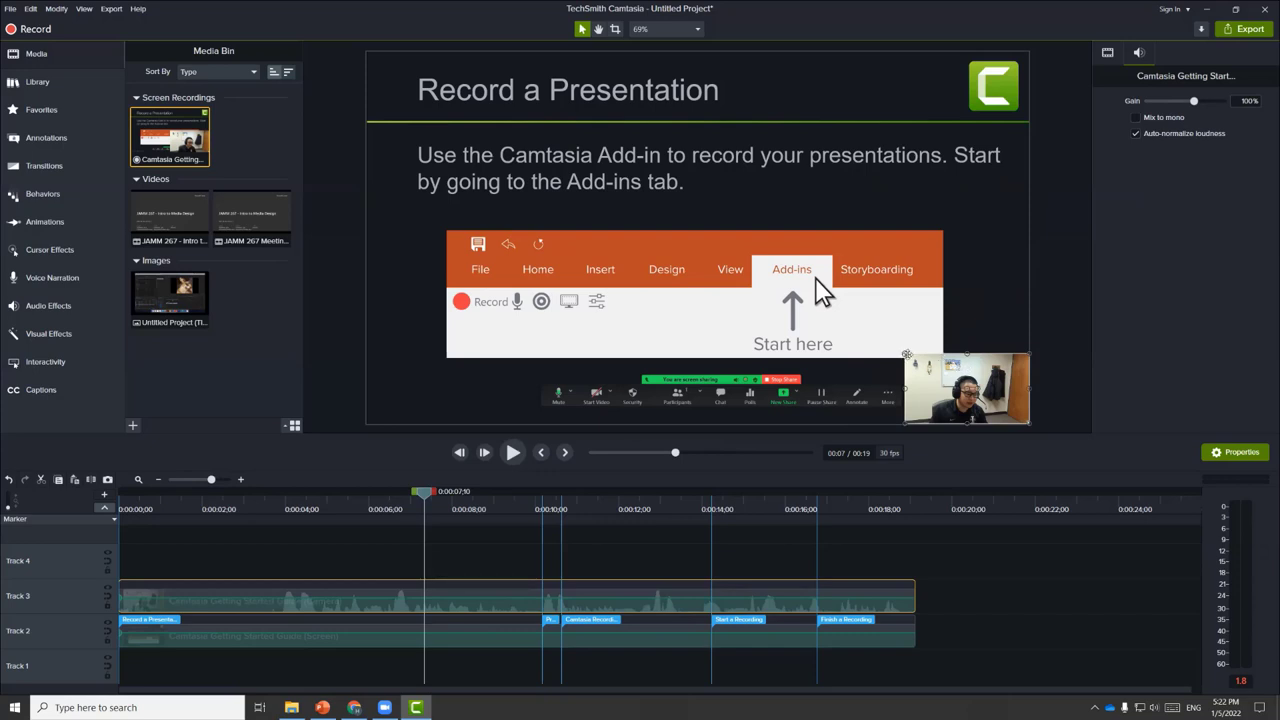
{"action": "left_click_drag", "start_coordinate": [905, 354], "coordinate": [703, 212]}
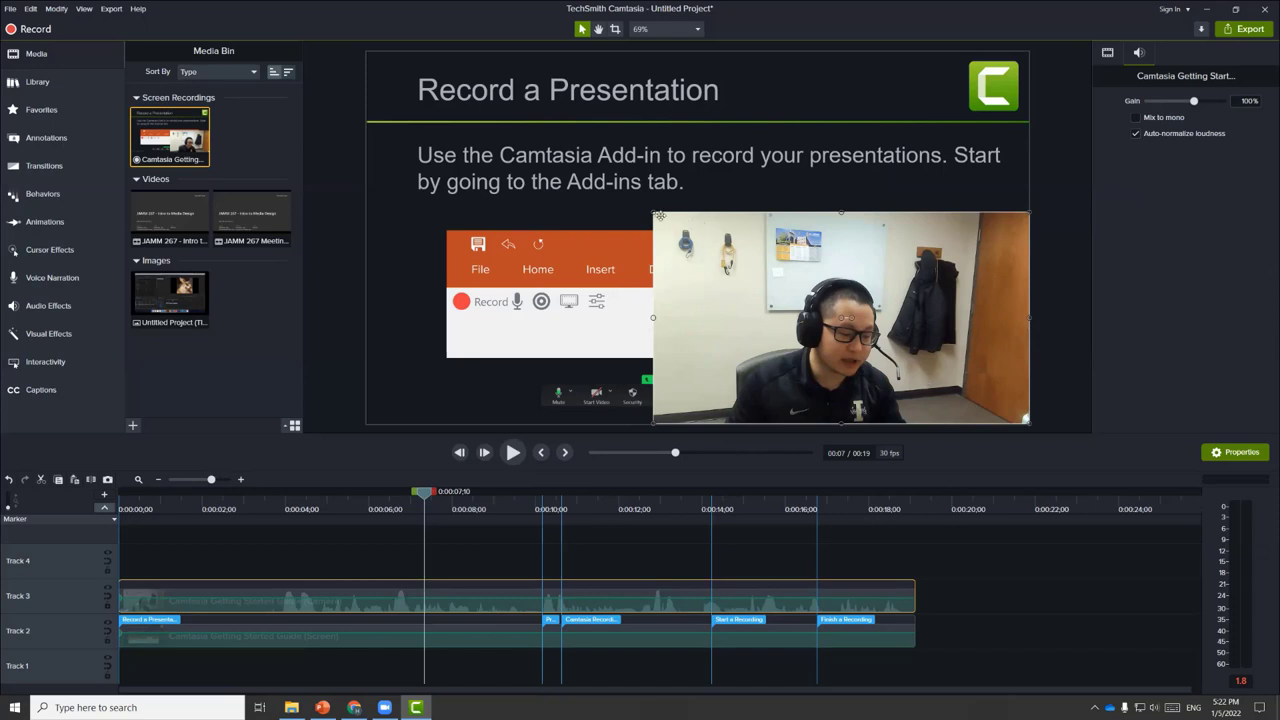
{"action": "left_click_drag", "start_coordinate": [652, 212], "coordinate": [876, 338]}
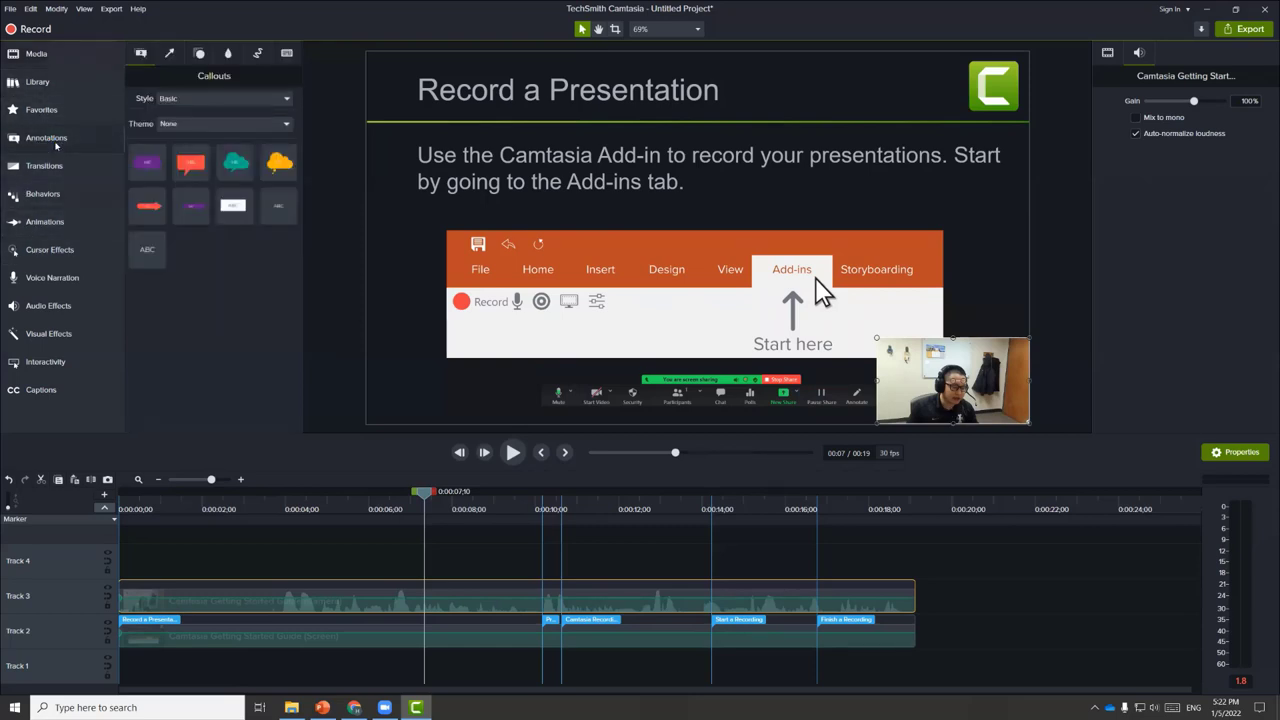
Step: Place a white circle over the webcam inset with 0% outline opacity, spanning the full 0:19
{"action": "left_click", "coordinate": [199, 53]}
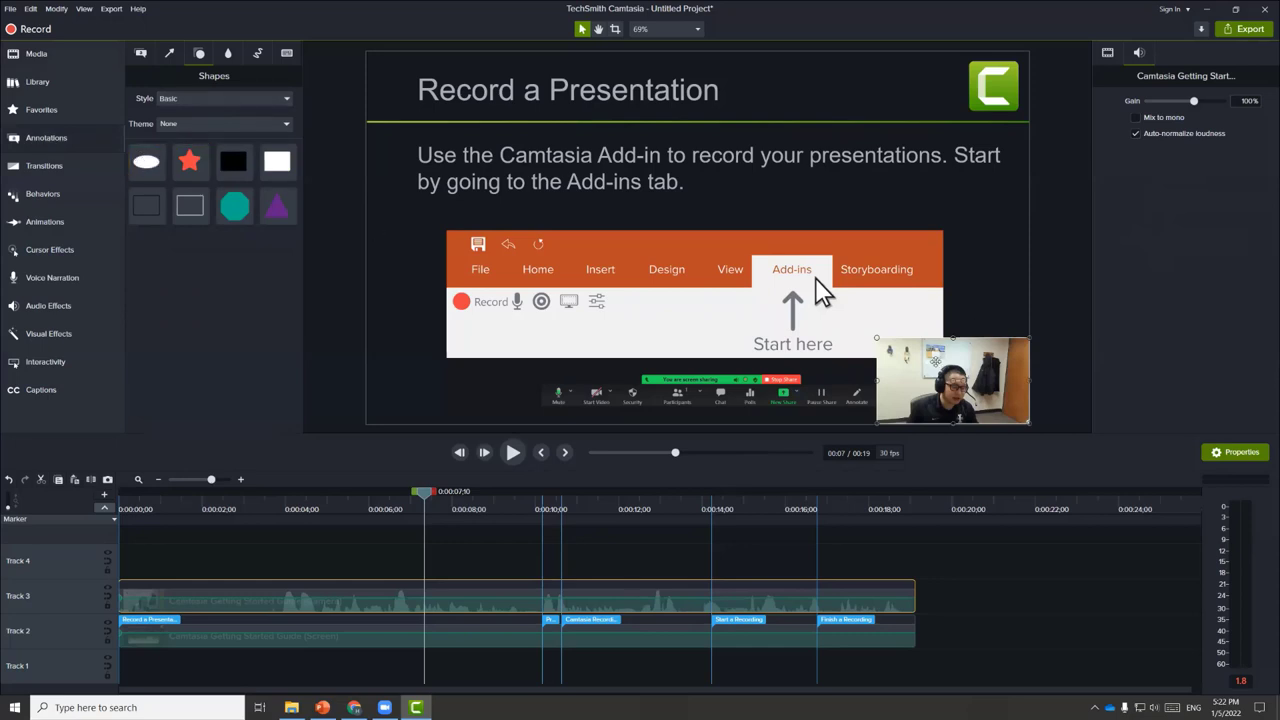
{"action": "left_click_drag", "start_coordinate": [146, 161], "coordinate": [541, 560]}
{"action": "left_click", "coordinate": [617, 509]}
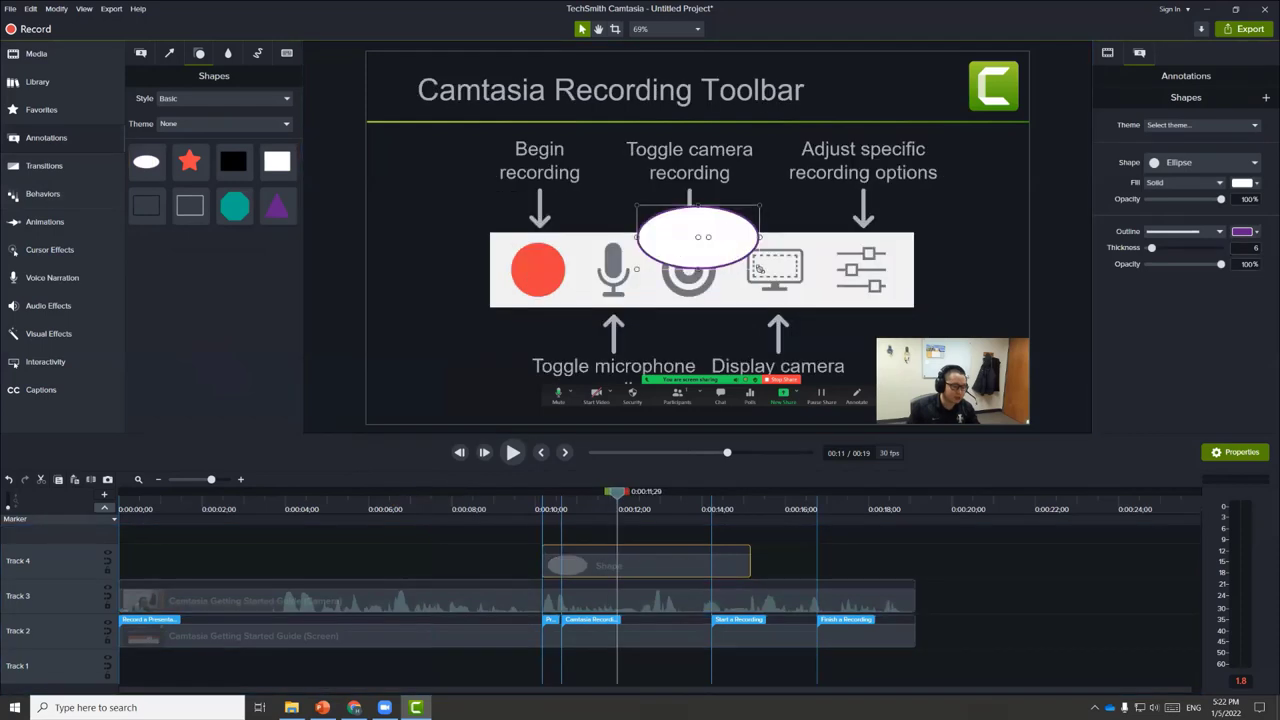
{"action": "mouse_move", "coordinate": [758, 268]}
{"action": "left_mouse_down"}
{"action": "mouse_move", "coordinate": [728, 288]}
{"action": "mouse_move", "coordinate": [708, 280]}
{"action": "mouse_move", "coordinate": [961, 389]}
{"action": "mouse_move", "coordinate": [938, 395]}
{"action": "mouse_move", "coordinate": [955, 400]}
{"action": "left_mouse_up"}
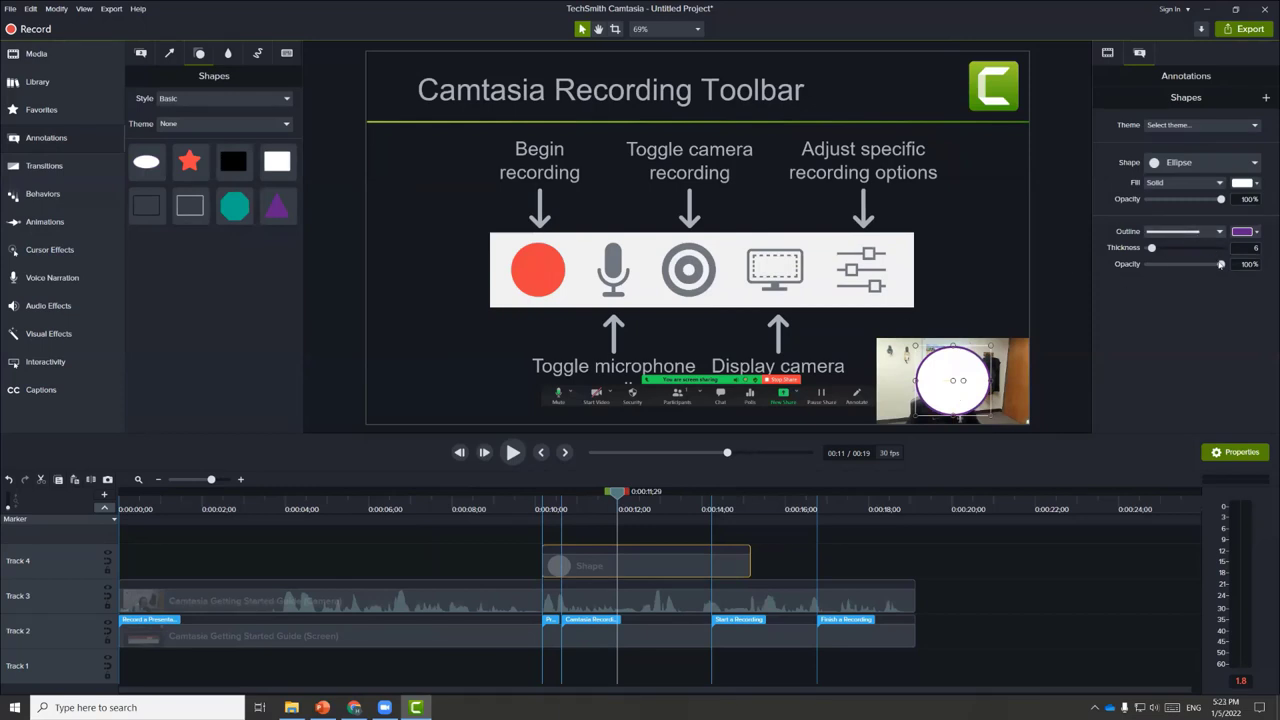
{"action": "left_click_drag", "start_coordinate": [1220, 264], "coordinate": [1143, 266]}
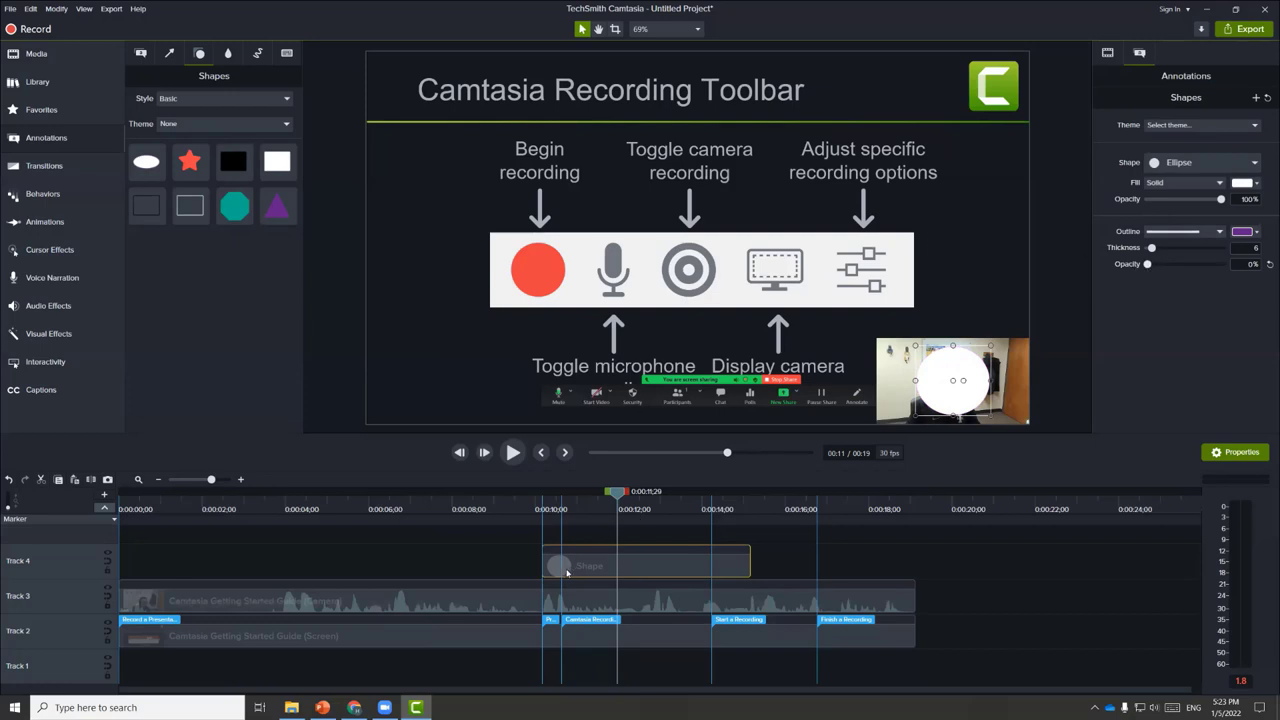
{"action": "left_click_drag", "start_coordinate": [544, 565], "coordinate": [102, 577]}
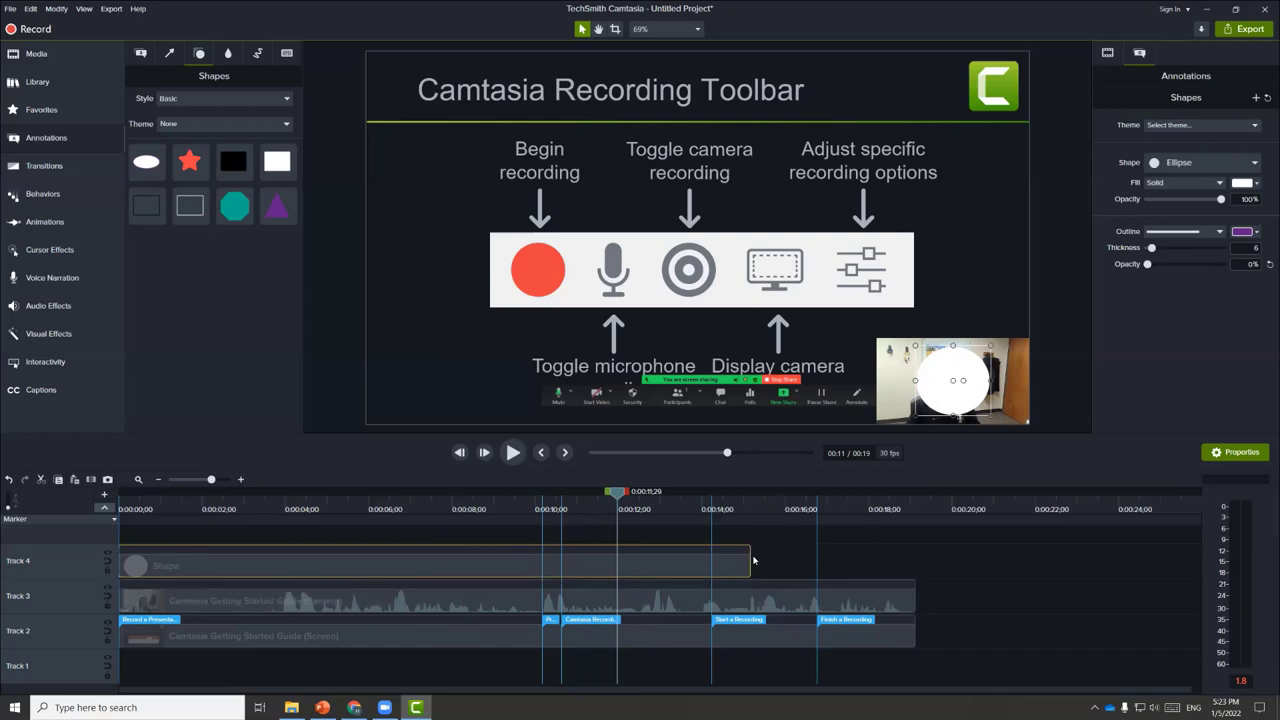
{"action": "left_click_drag", "start_coordinate": [753, 563], "coordinate": [910, 565]}
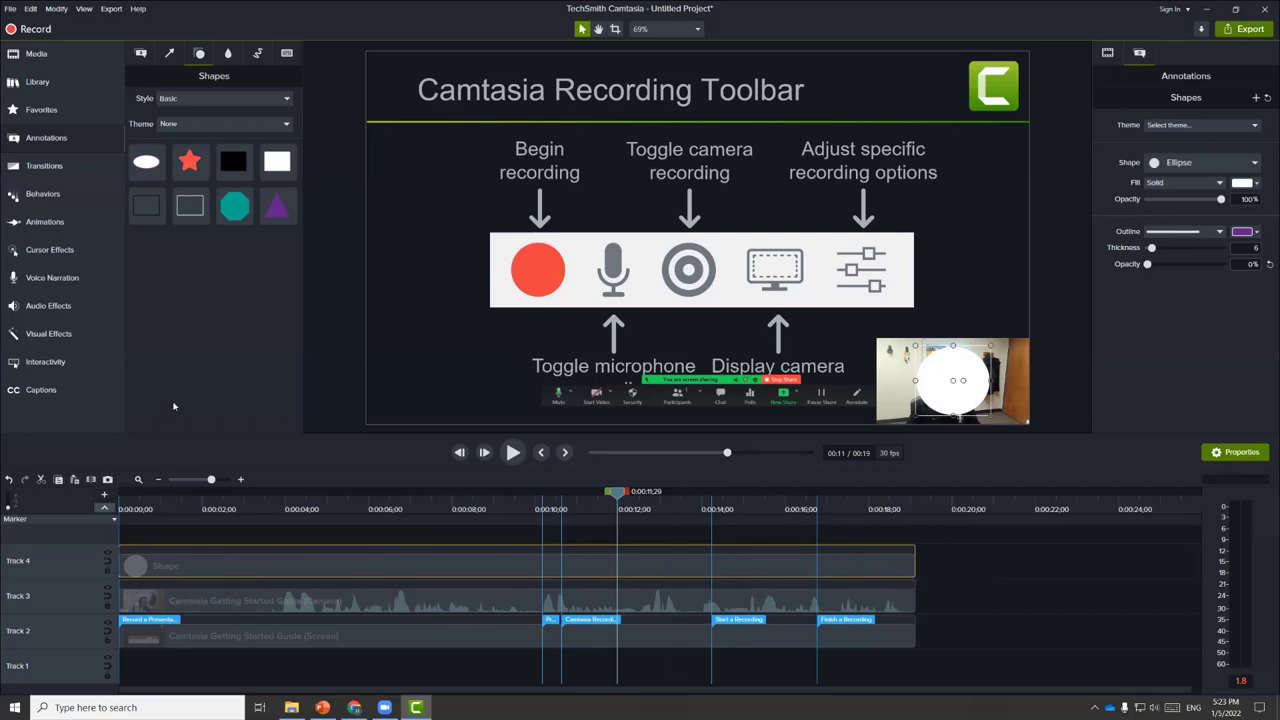
Step: Apply a Media Matte to the Track 4 ellipse clip and nudge the webcam bubble slightly lower
{"action": "left_click", "coordinate": [60, 336]}
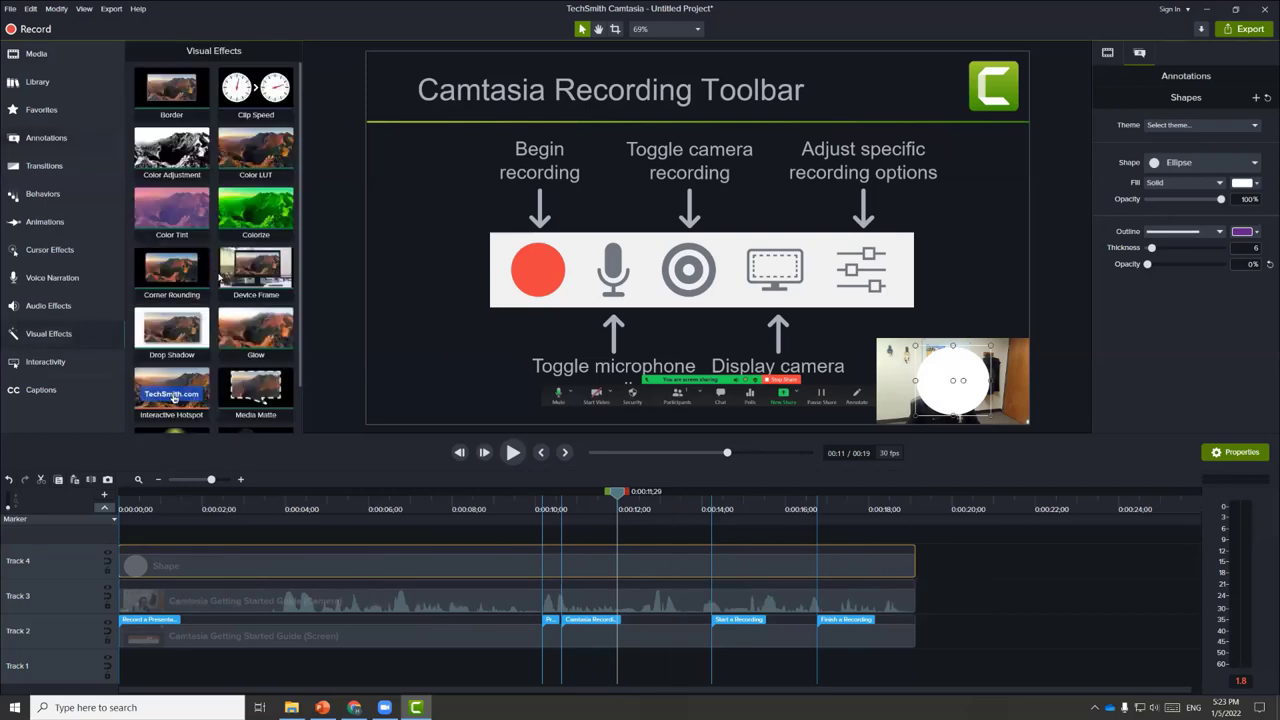
{"action": "scroll", "coordinate": [220, 278], "scroll_direction": "down", "scroll_amount": 1}
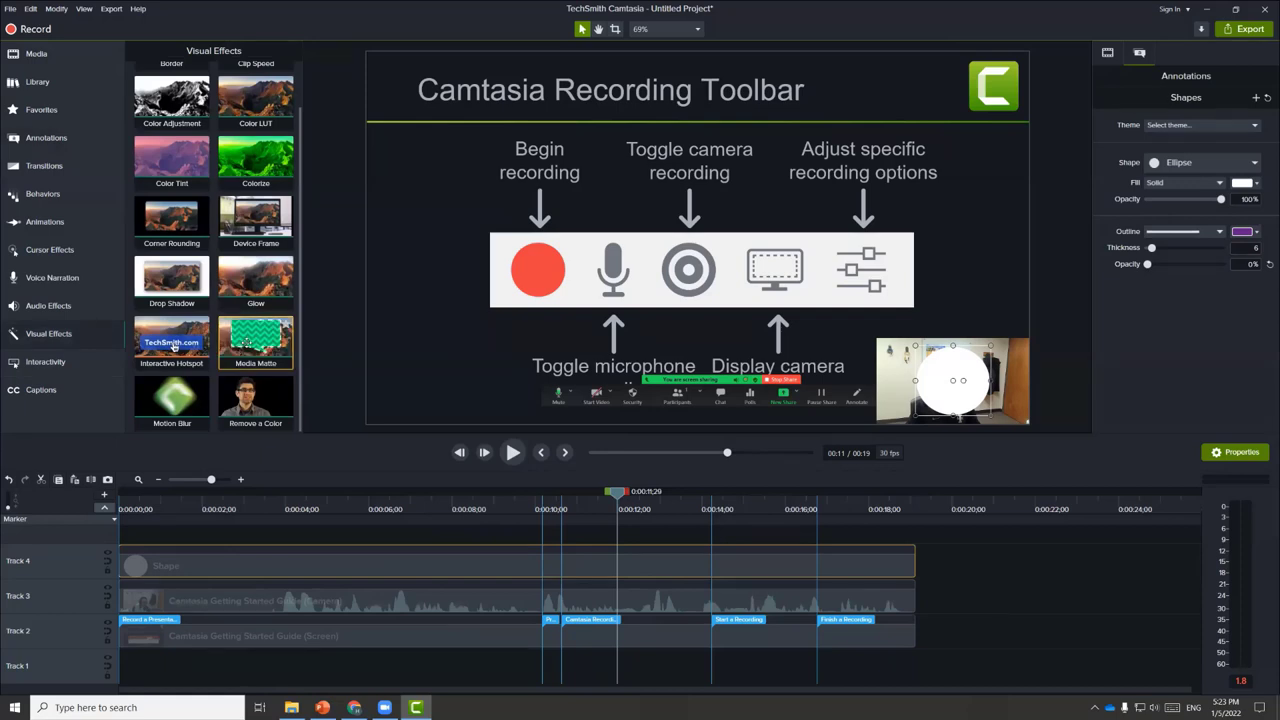
{"action": "left_click_drag", "start_coordinate": [246, 342], "coordinate": [917, 381]}
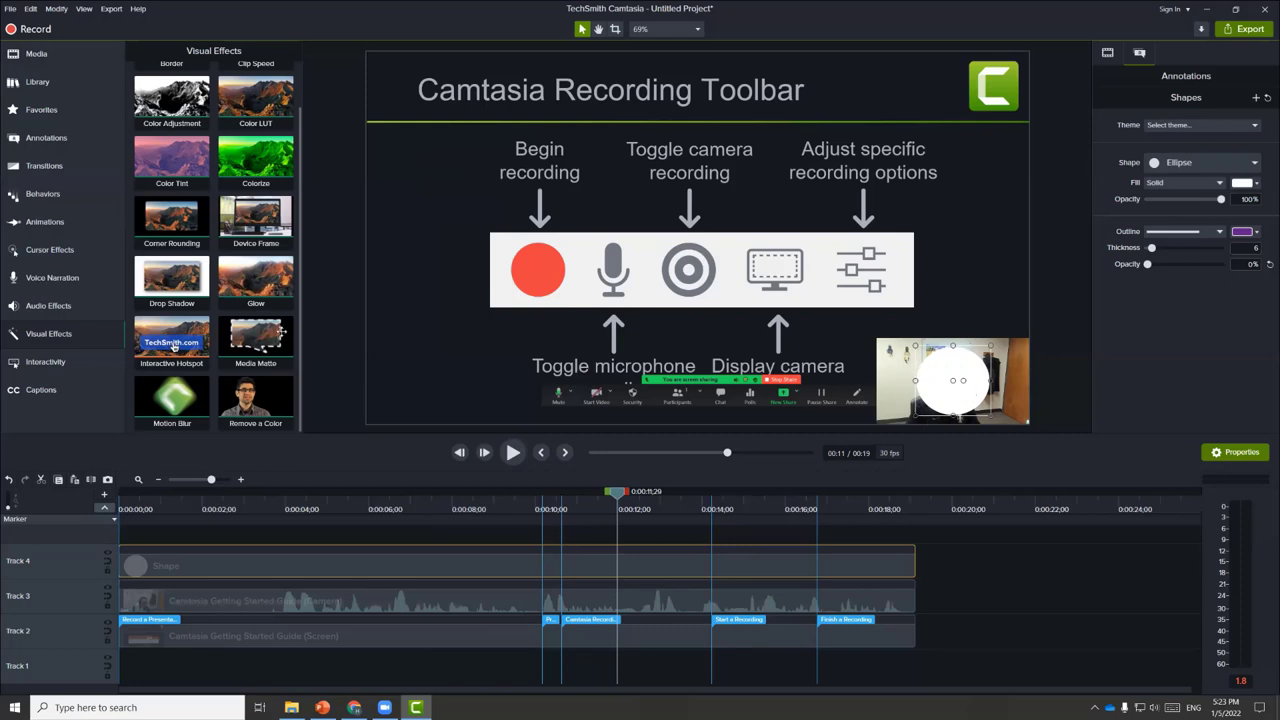
{"action": "left_click_drag", "start_coordinate": [249, 333], "coordinate": [355, 569]}
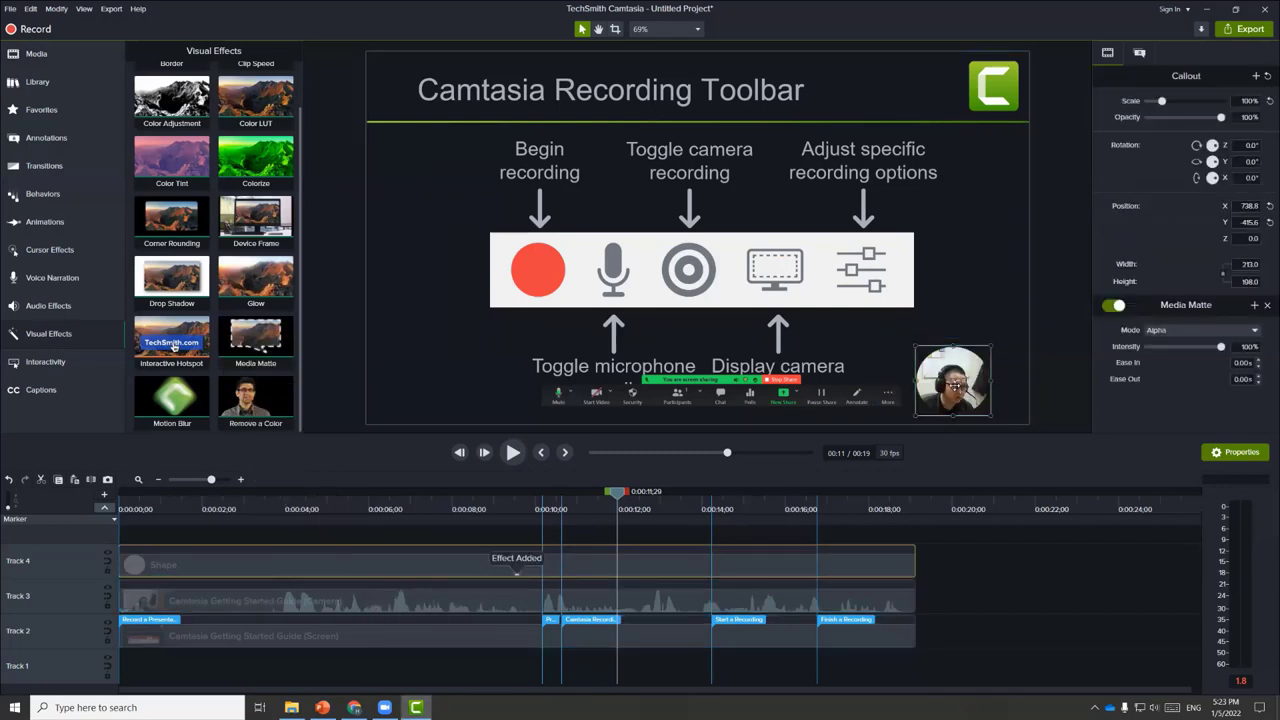
{"action": "left_click_drag", "start_coordinate": [959, 360], "coordinate": [921, 361]}
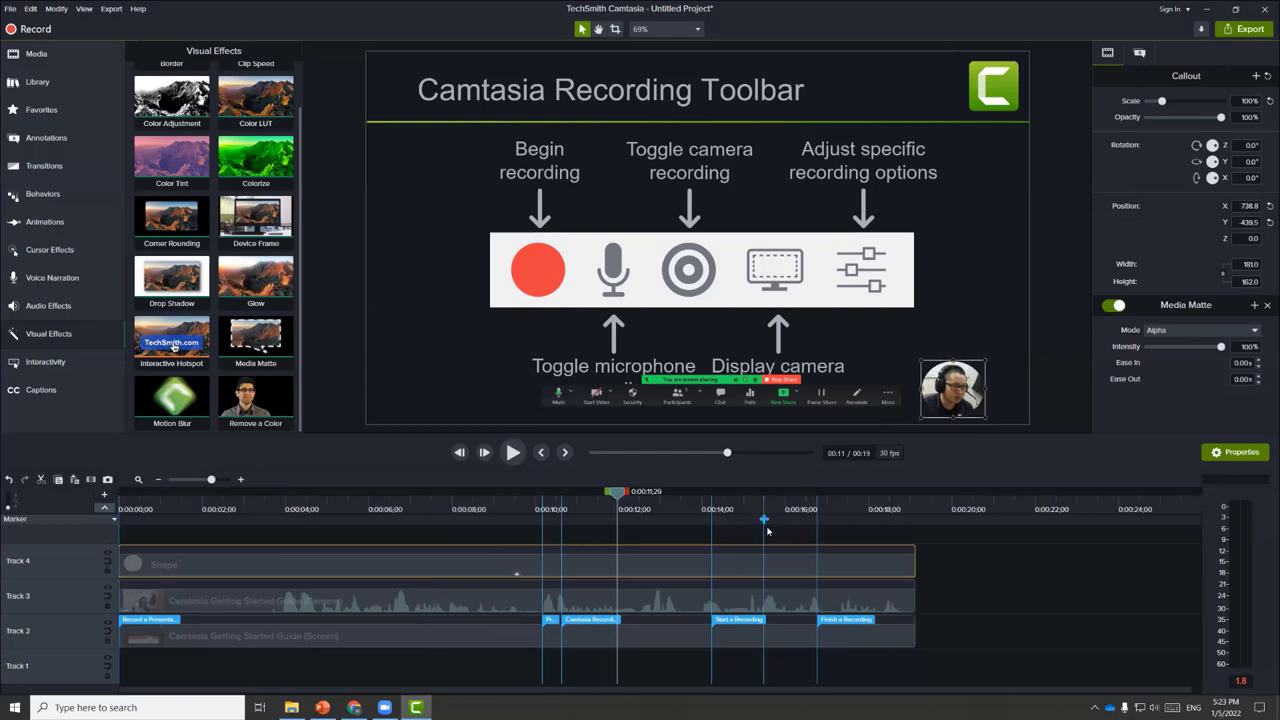
{"action": "left_click_drag", "start_coordinate": [943, 547], "coordinate": [218, 620]}
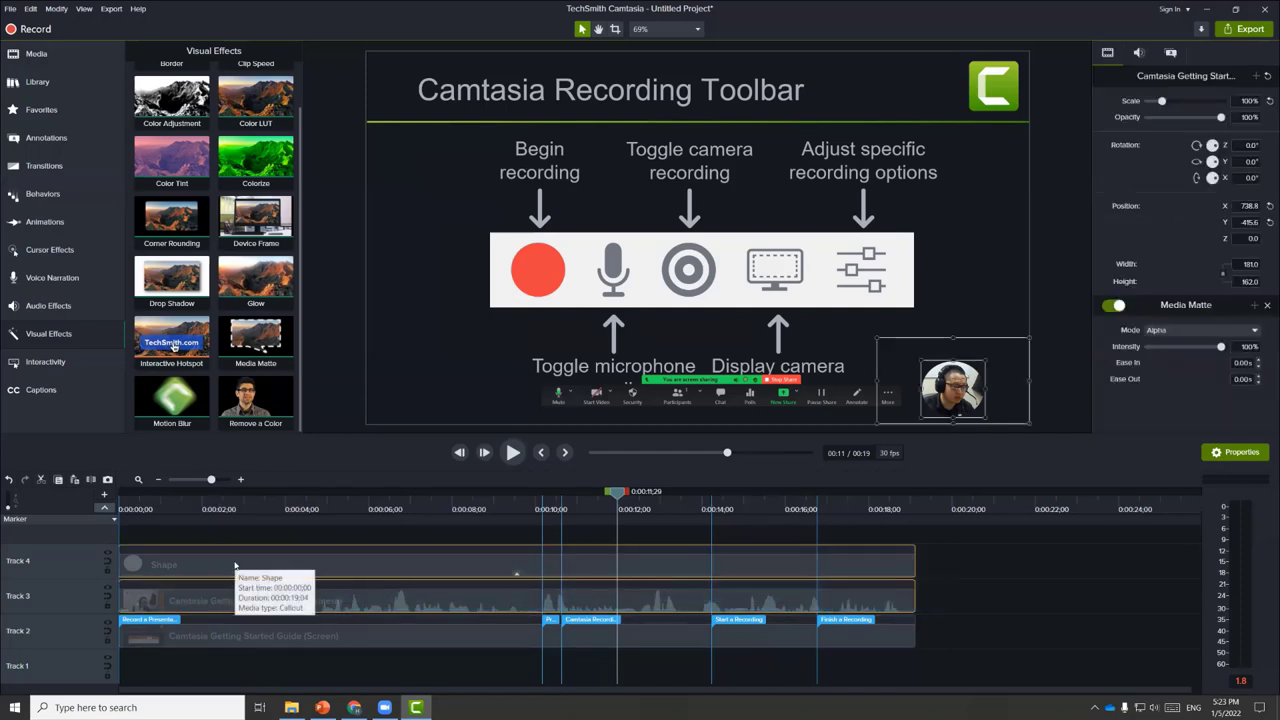
Step: Group the webcam and circle clips, then move the bubble toward the slide's lower right
{"action": "right_click", "coordinate": [235, 566]}
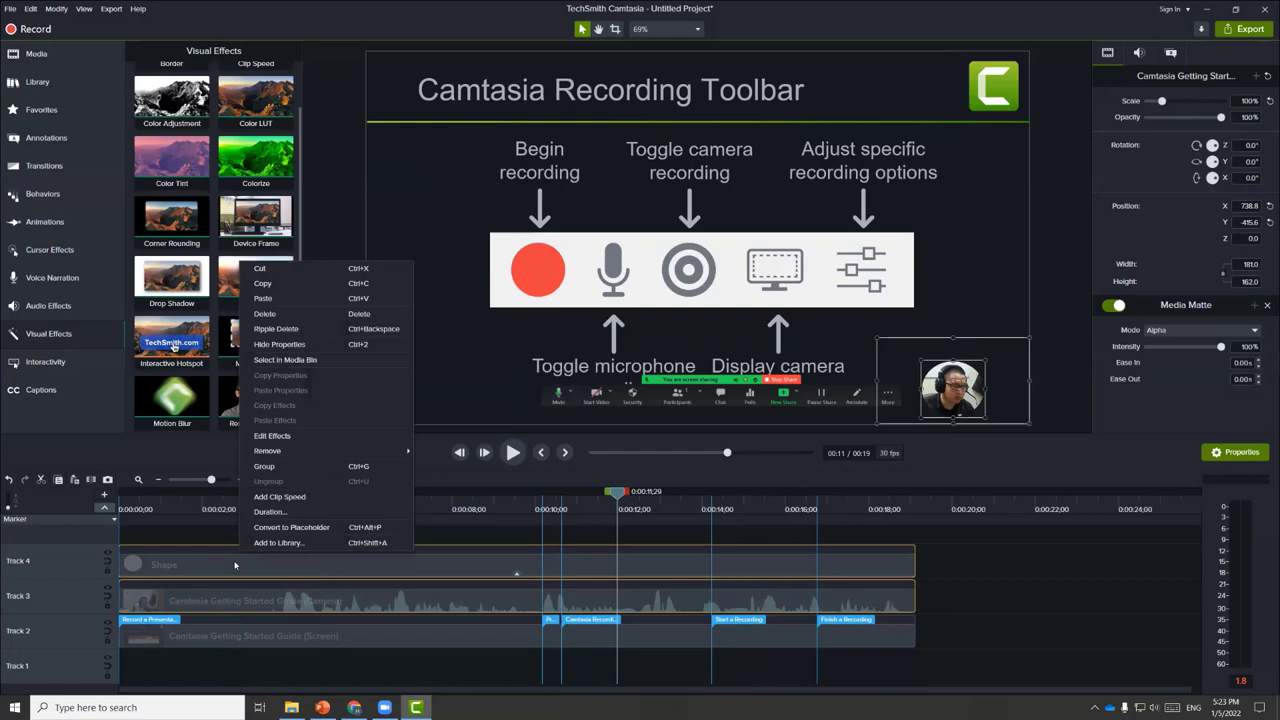
{"action": "left_click", "coordinate": [265, 466]}
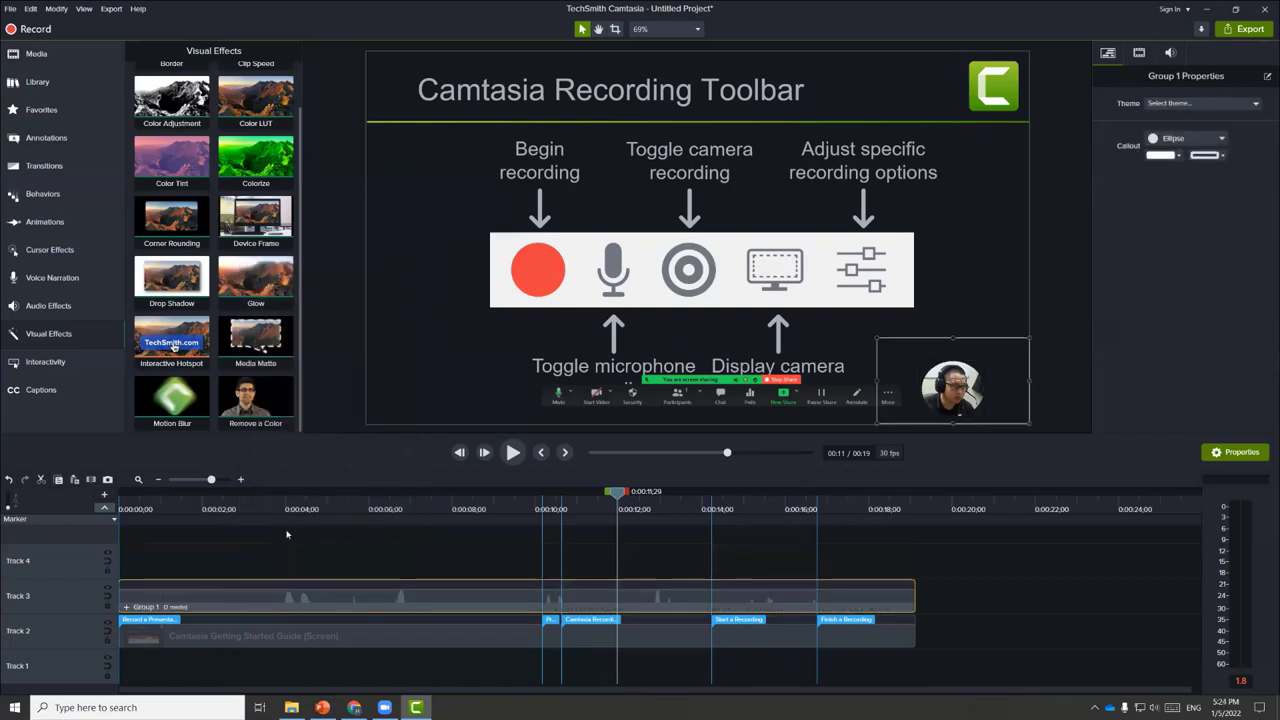
{"action": "left_click", "coordinate": [282, 578]}
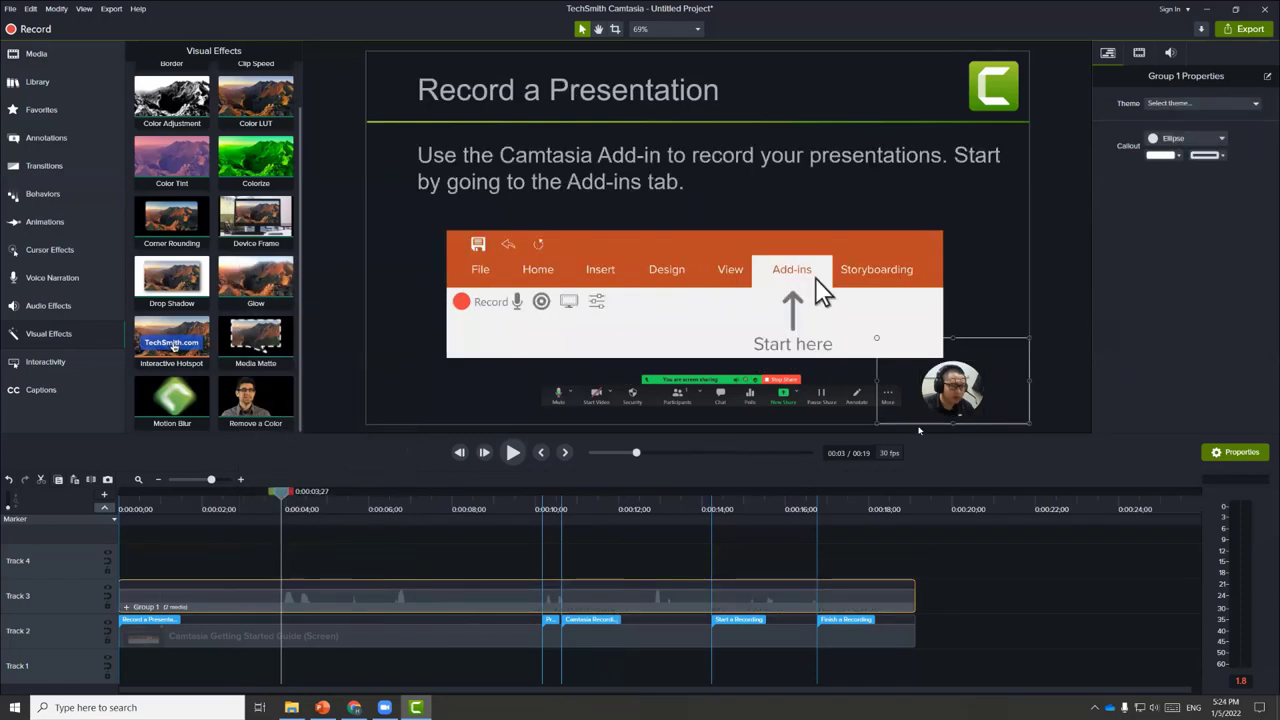
{"action": "left_click_drag", "start_coordinate": [955, 390], "coordinate": [970, 330]}
{"action": "left_click_drag", "start_coordinate": [887, 270], "coordinate": [750, 252]}
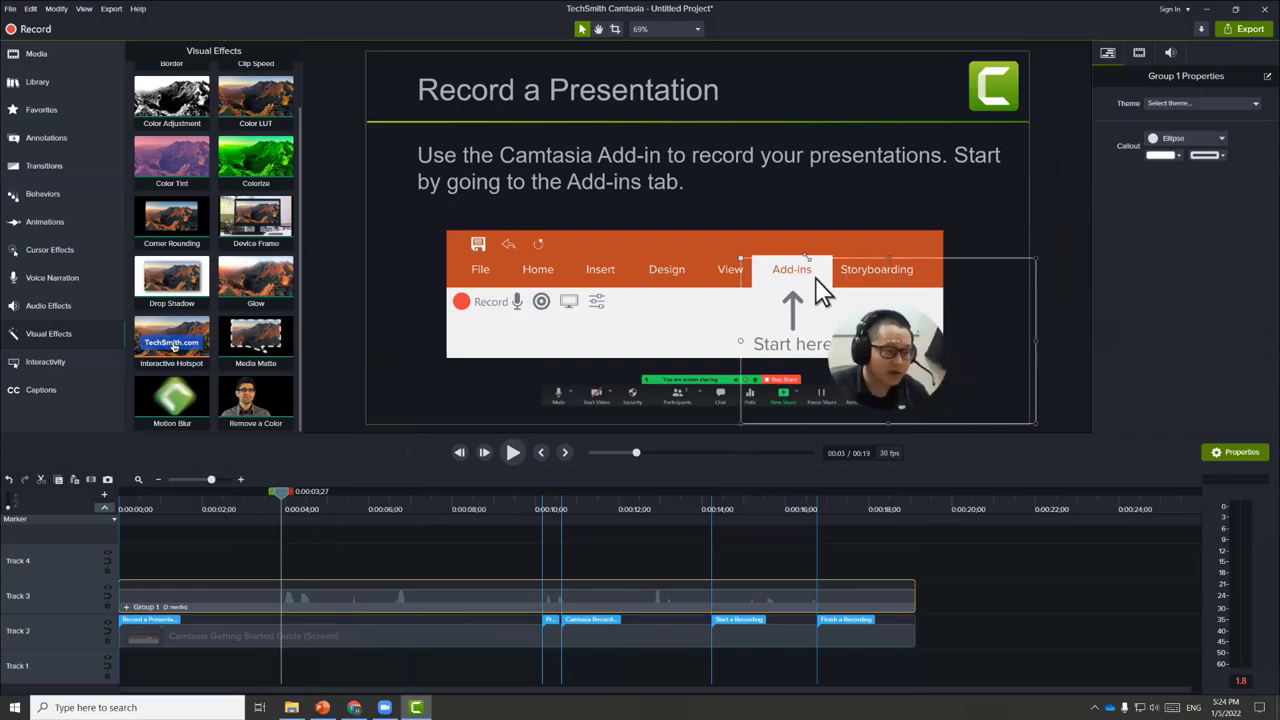
{"action": "key", "text": "space"}
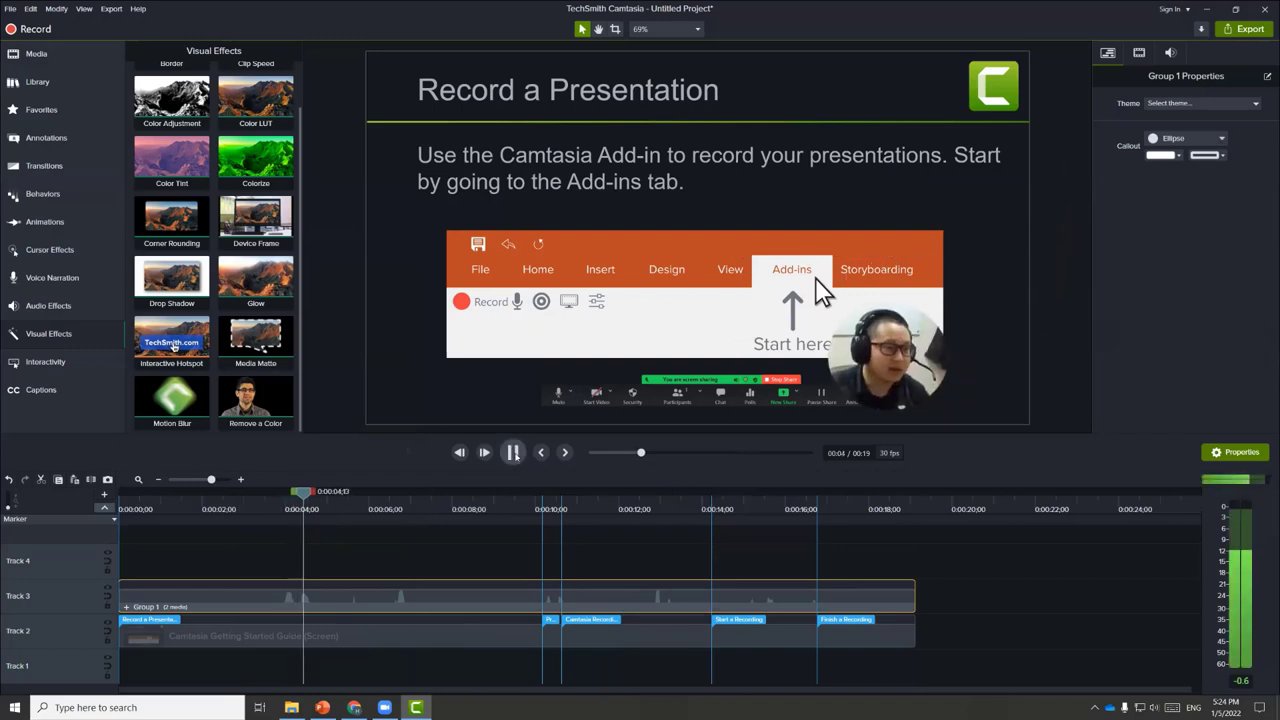
{"action": "key", "text": "space"}
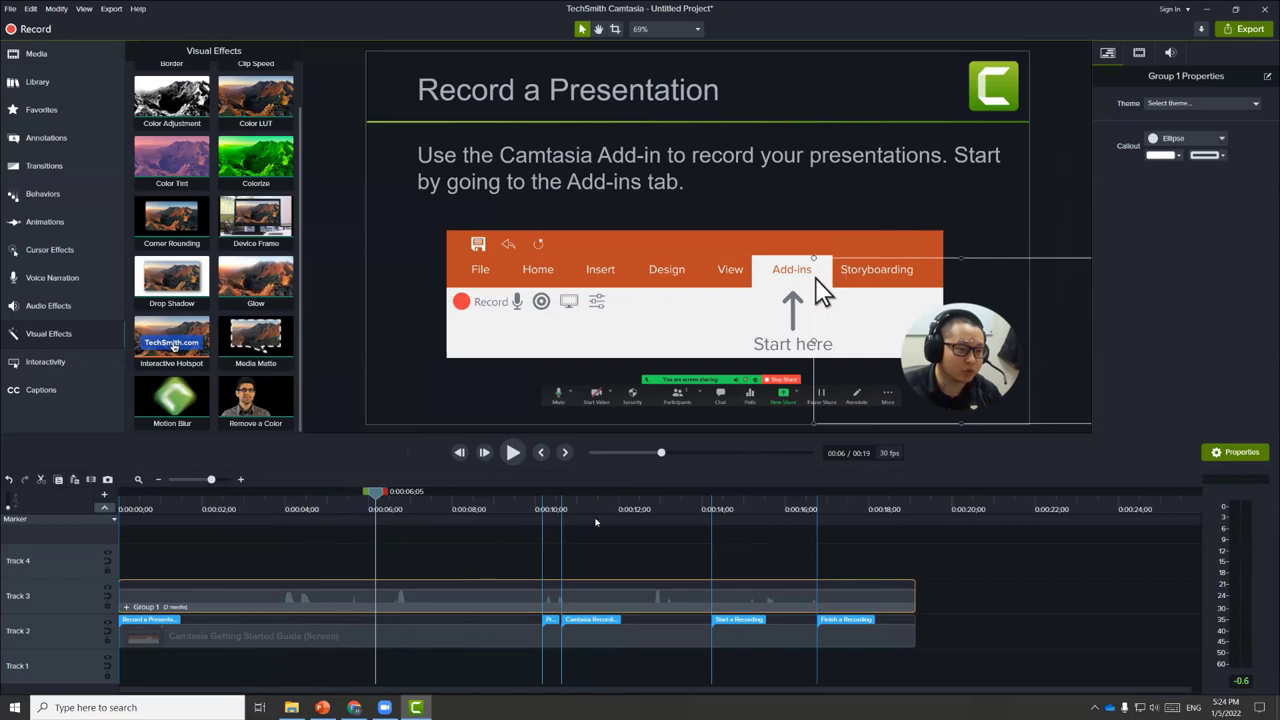
Step: Shrink the webcam bubble, shift it down-left, then delete all clips from the timeline
{"action": "left_click", "coordinate": [618, 510]}
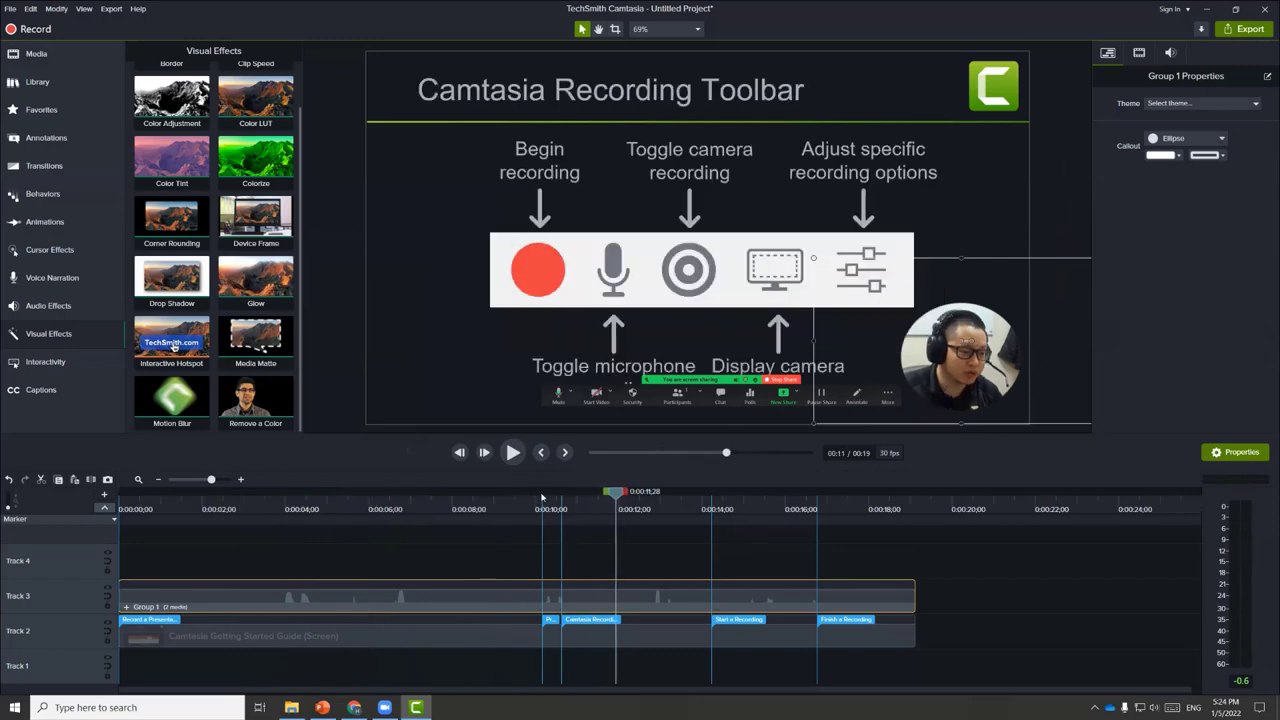
{"action": "left_click", "coordinate": [760, 505]}
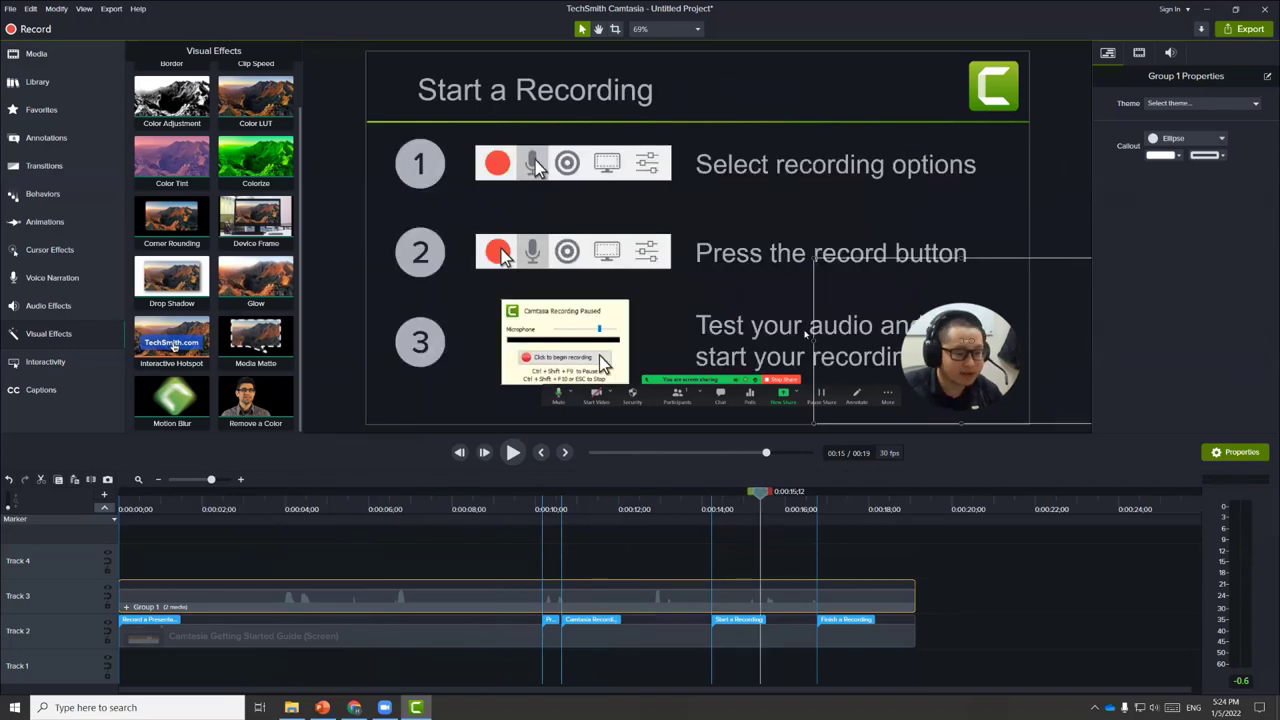
{"action": "left_click_drag", "start_coordinate": [814, 258], "coordinate": [894, 305]}
{"action": "left_click_drag", "start_coordinate": [965, 383], "coordinate": [944, 390]}
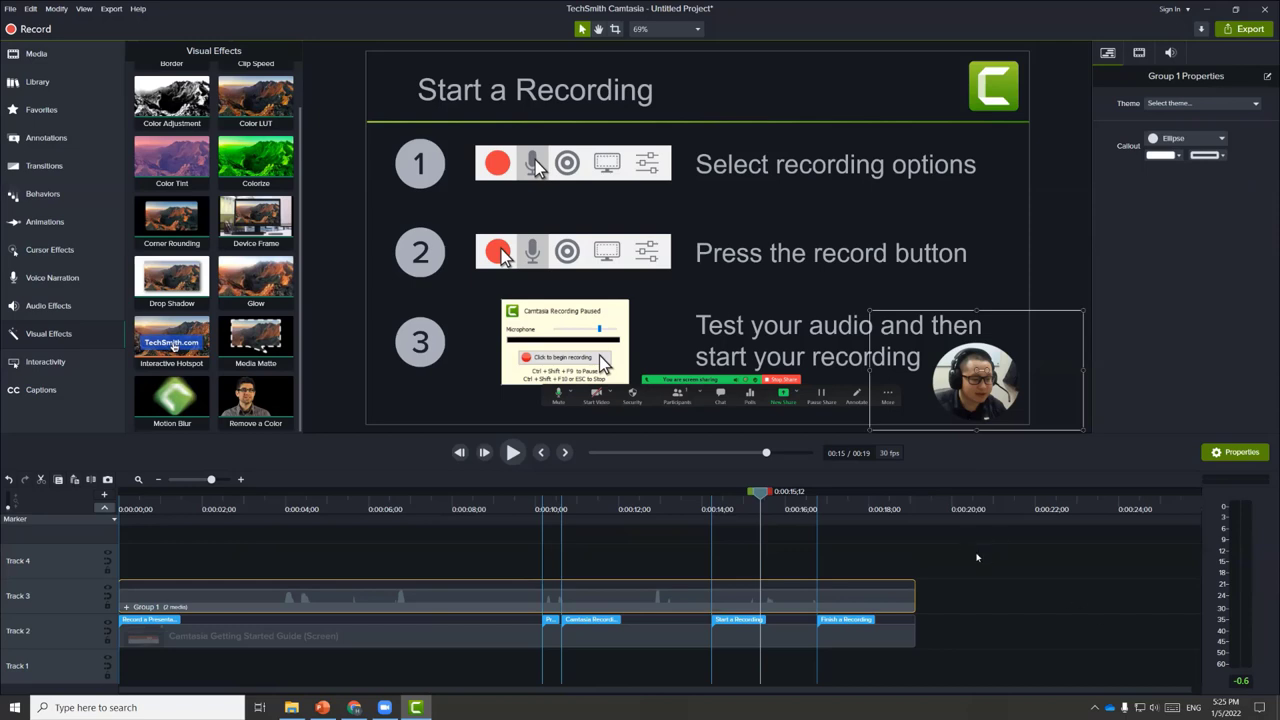
{"action": "left_click", "coordinate": [500, 636]}
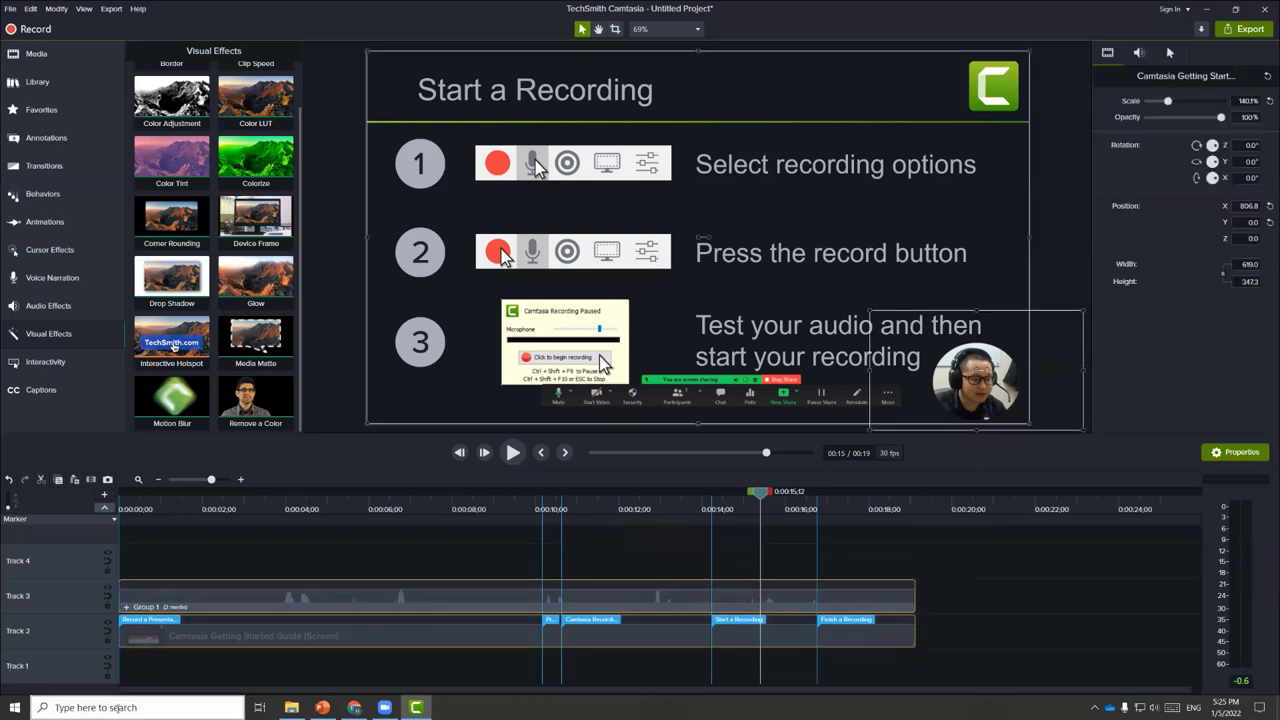
{"action": "key", "text": "Delete"}
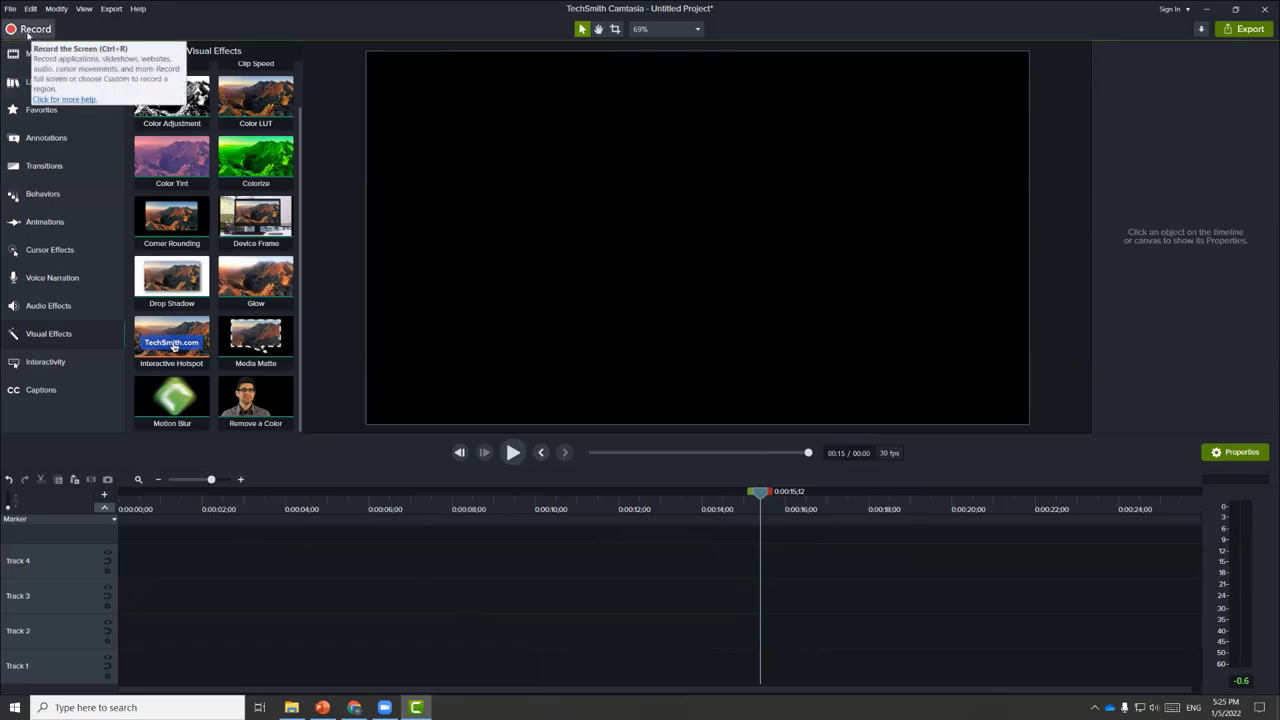
Step: Set Camtasia Recorder to Screen 1 with the USB camera, XIBERIA microphone and system audio on
{"action": "left_click", "coordinate": [28, 30]}
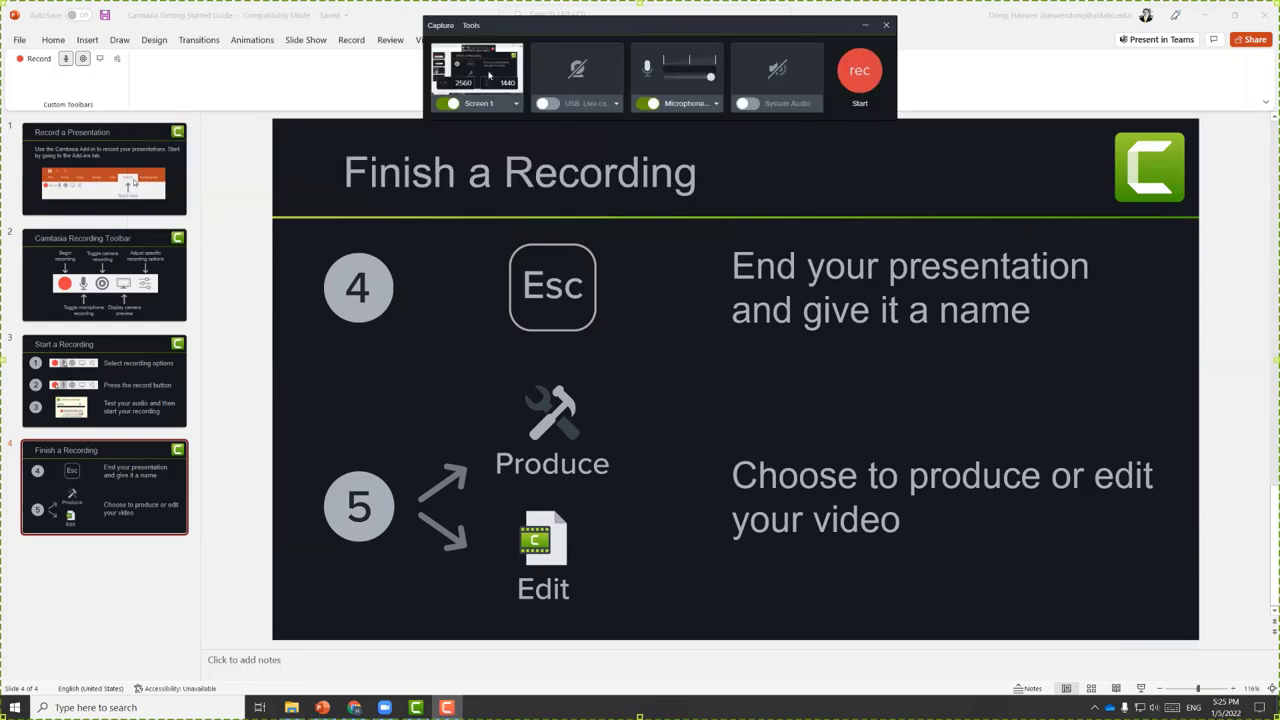
{"action": "left_click", "coordinate": [516, 104]}
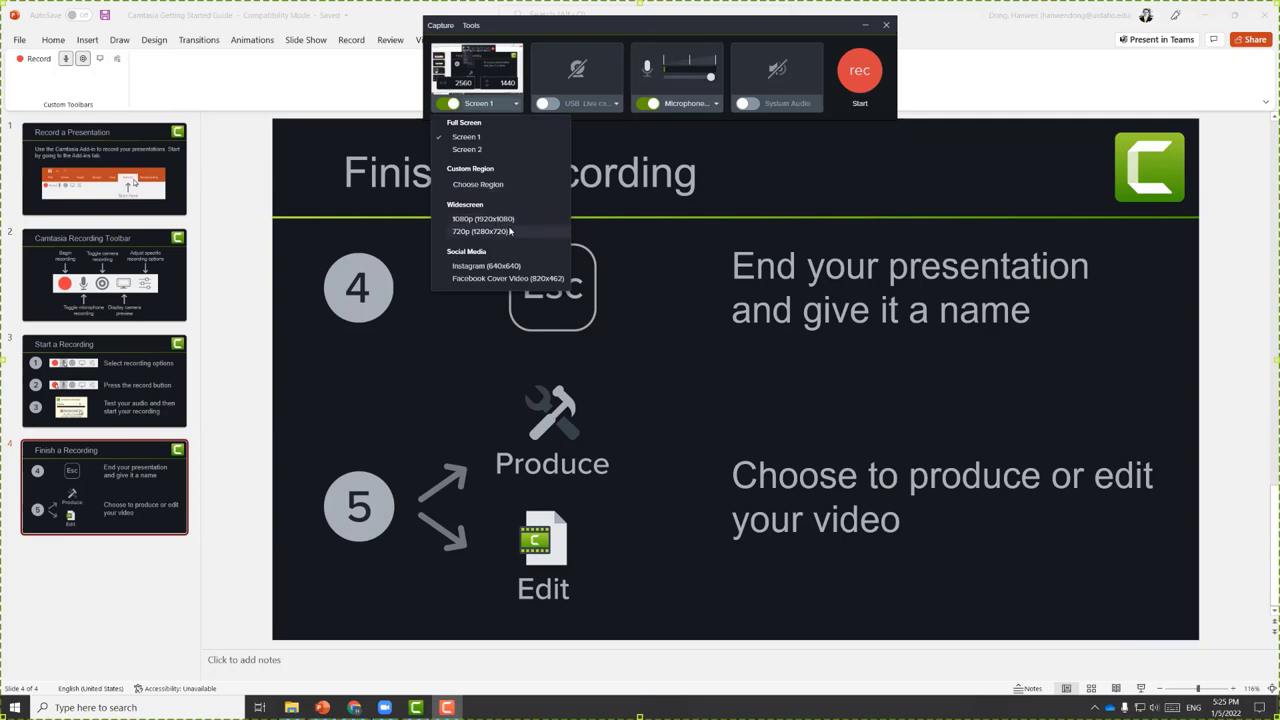
{"action": "left_click", "coordinate": [560, 106]}
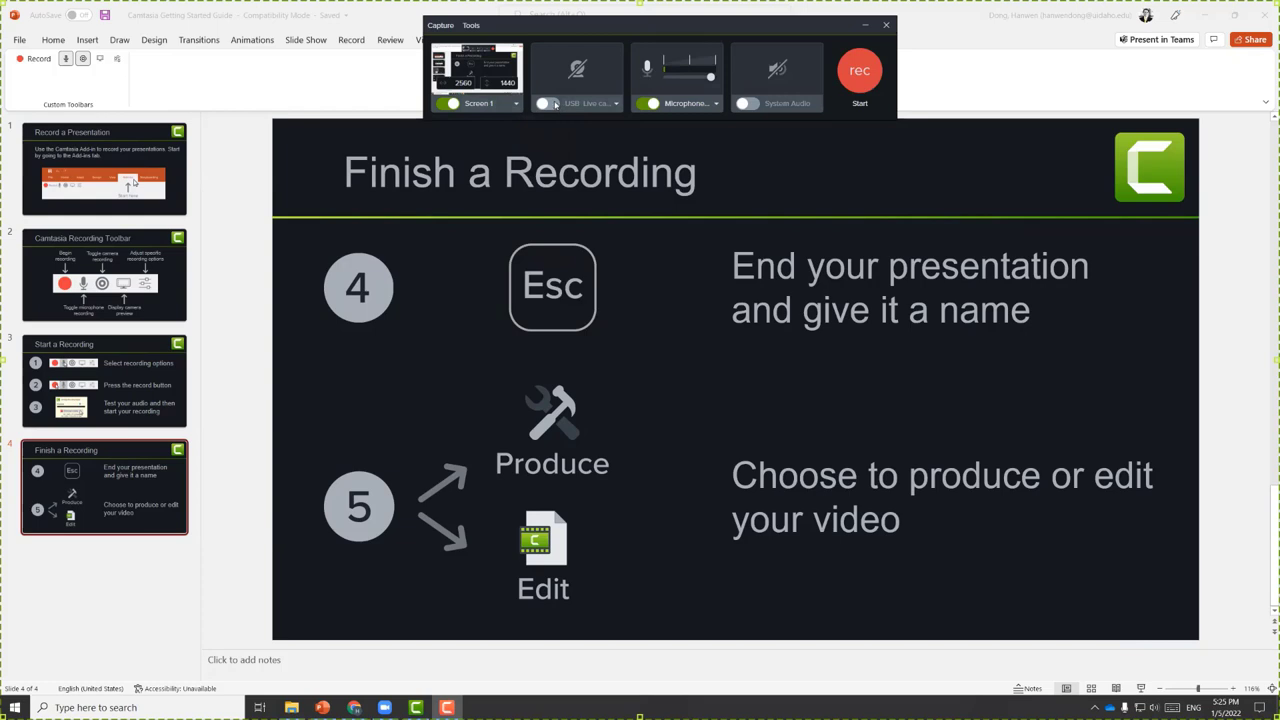
{"action": "left_click", "coordinate": [548, 104]}
{"action": "left_click", "coordinate": [614, 104]}
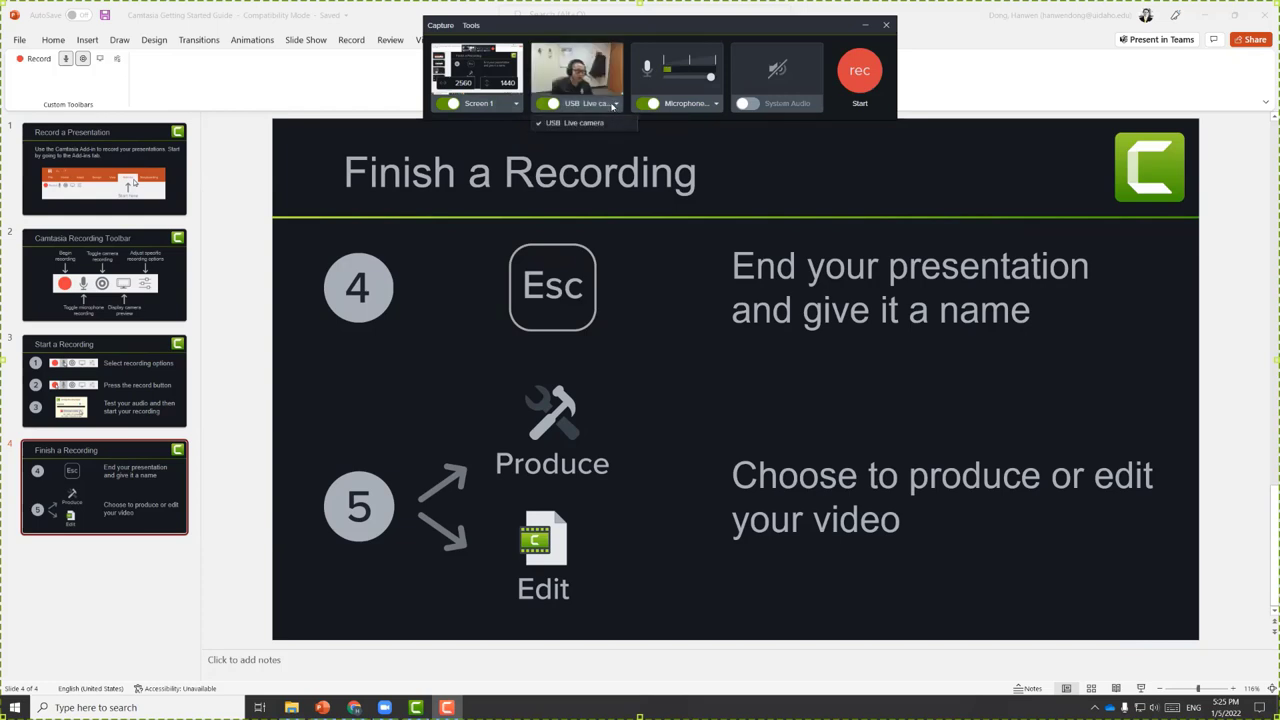
{"action": "left_click", "coordinate": [575, 123]}
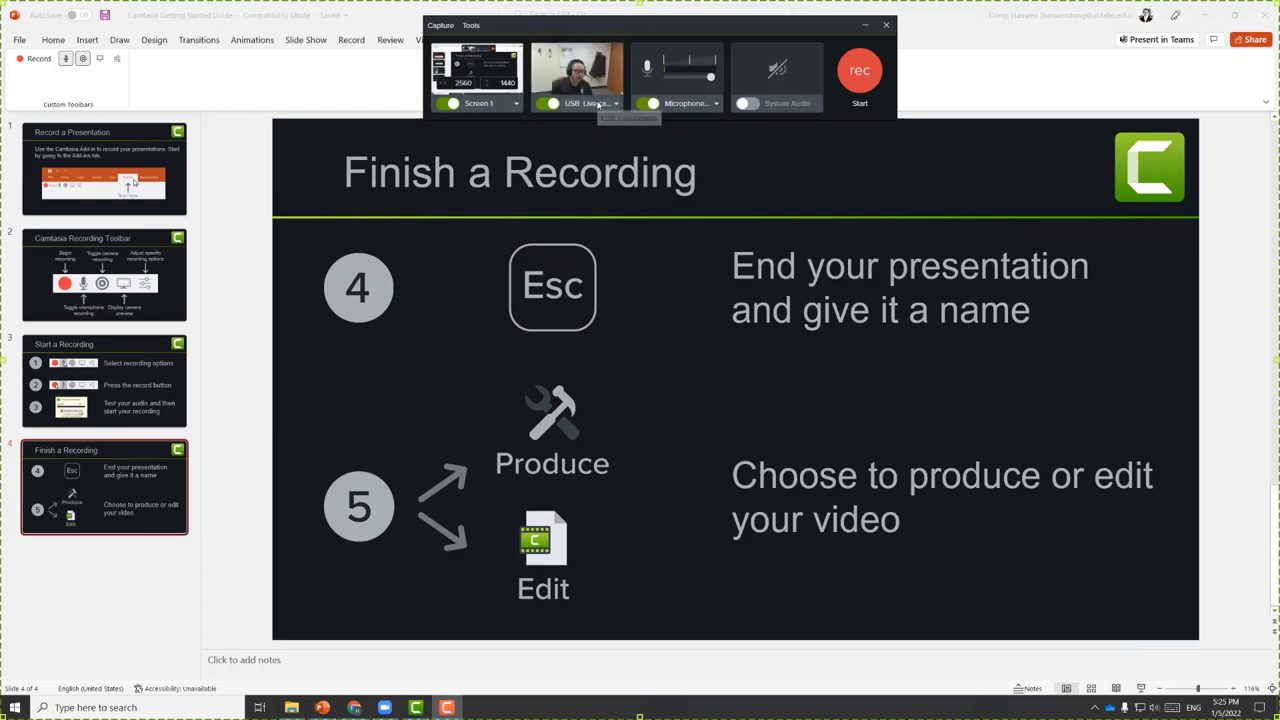
{"action": "left_click", "coordinate": [704, 104]}
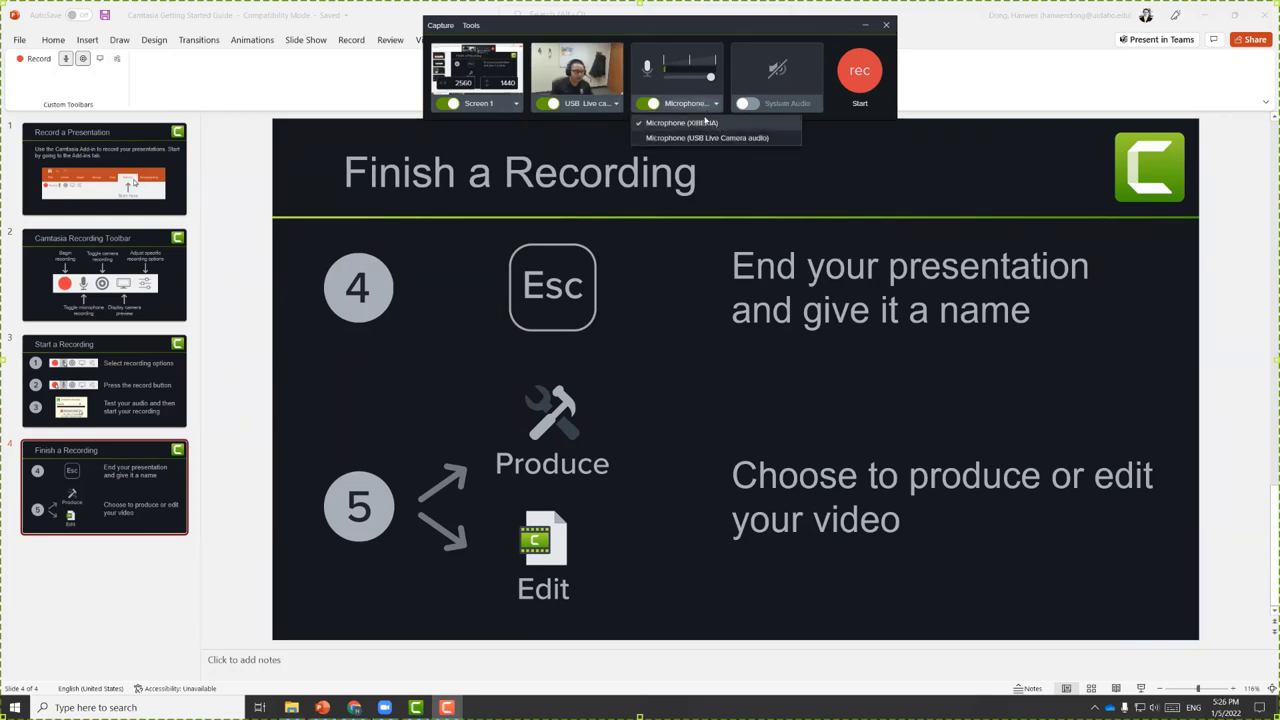
{"action": "left_click", "coordinate": [703, 108]}
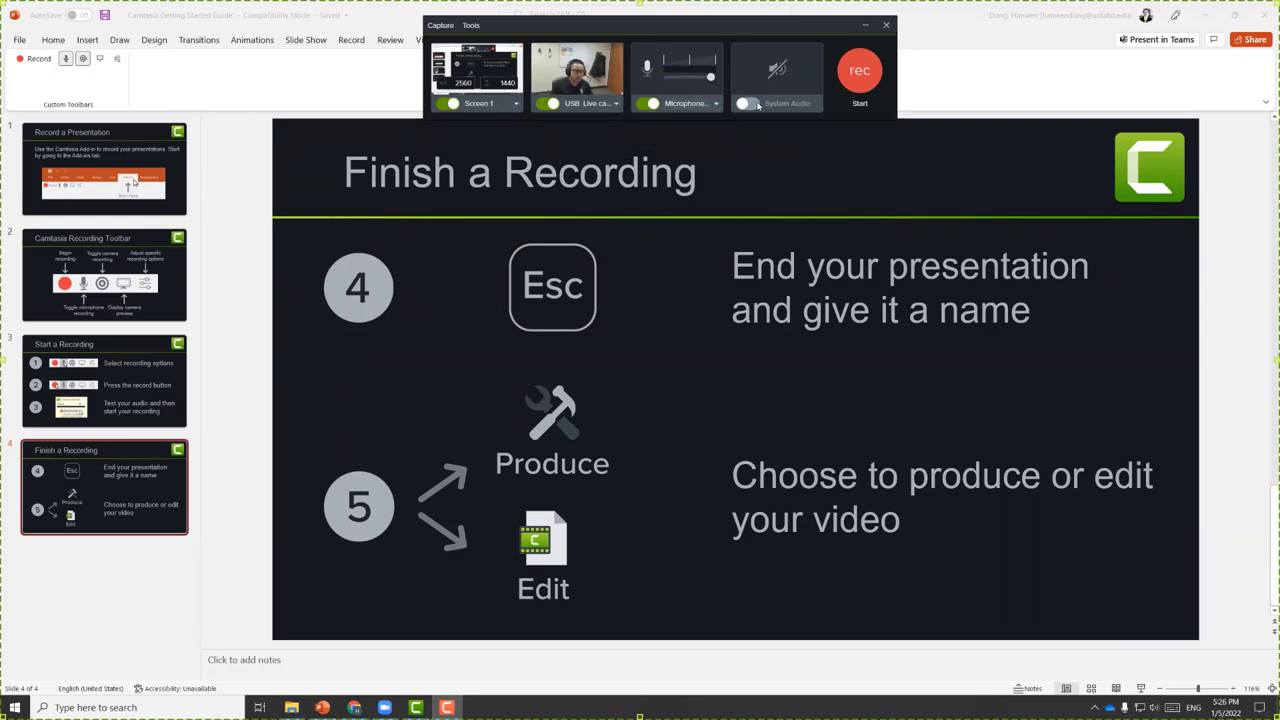
{"action": "left_click", "coordinate": [752, 104]}
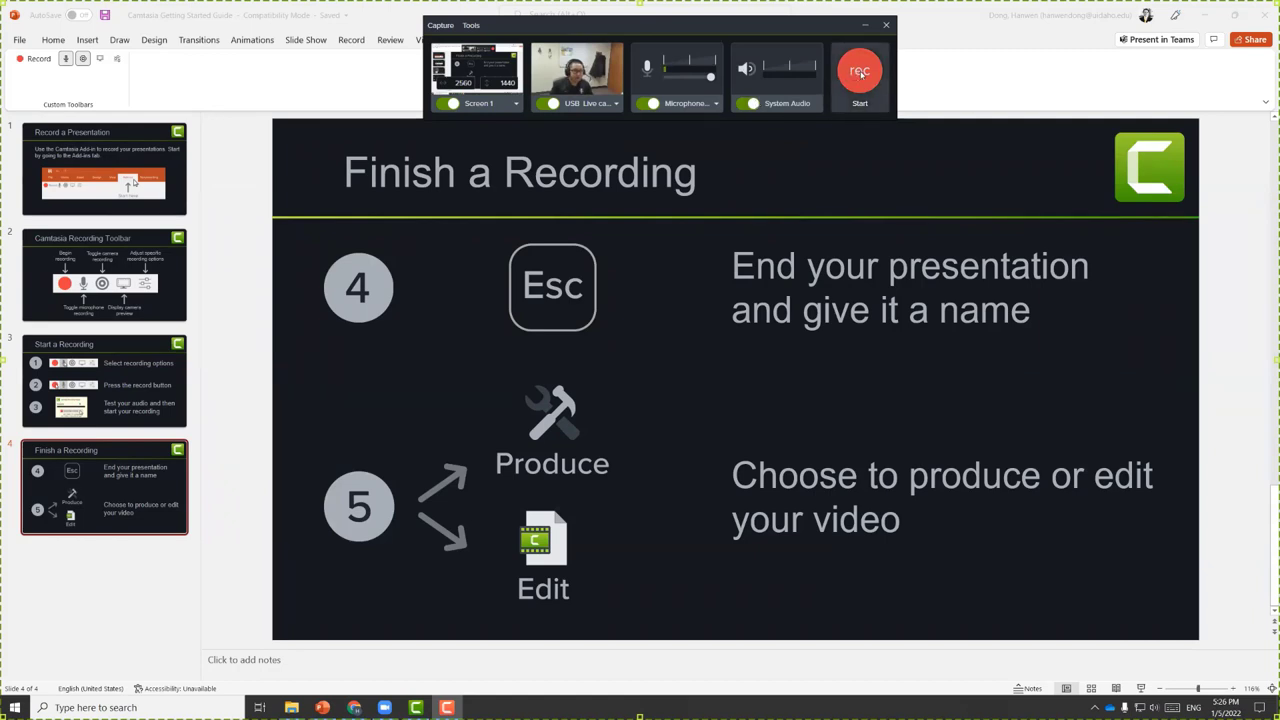
Step: Move the recorder panel to the middle of the slide and start the capture
{"action": "left_click_drag", "start_coordinate": [843, 25], "coordinate": [881, 372]}
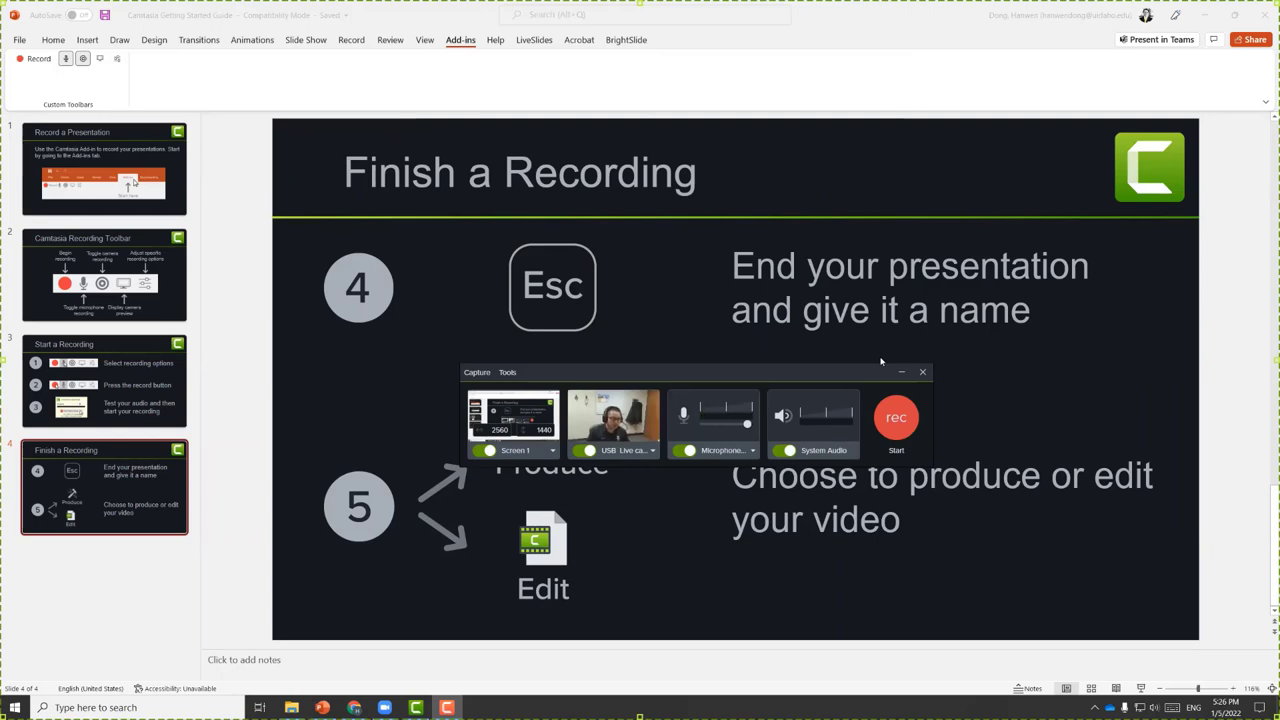
{"action": "left_click", "coordinate": [894, 424]}
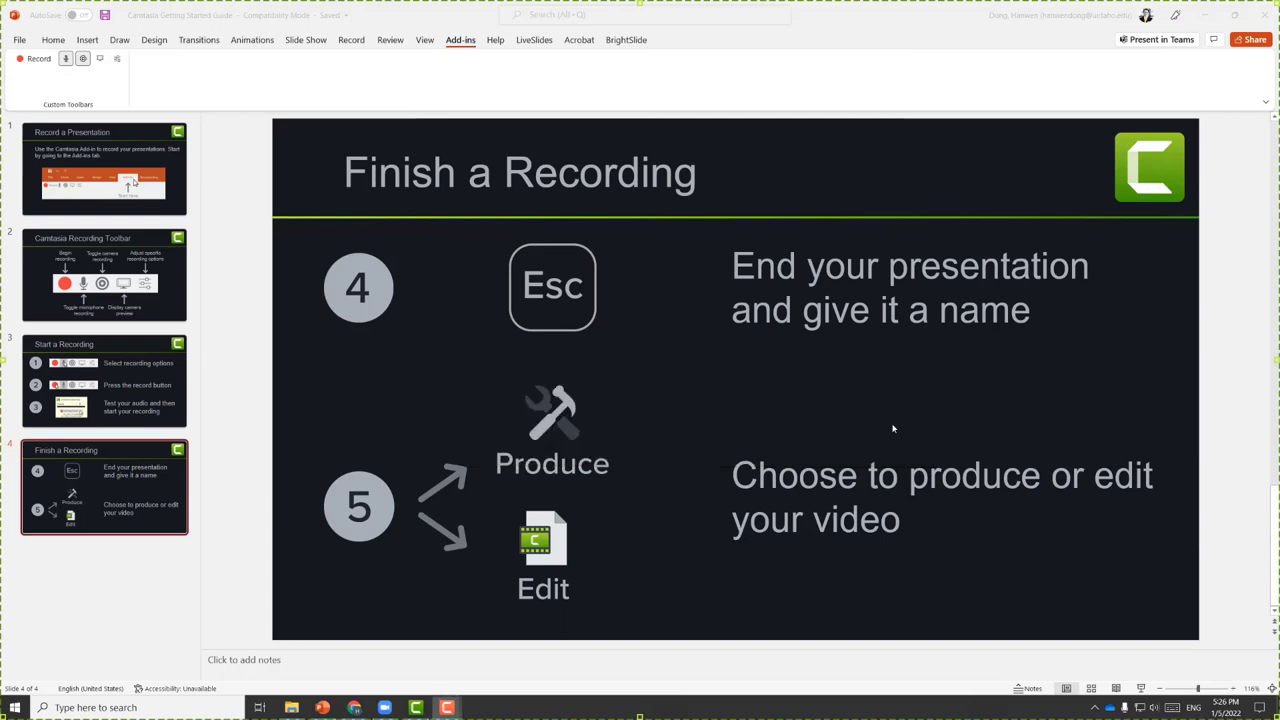
{"action": "left_click", "coordinate": [47, 42]}
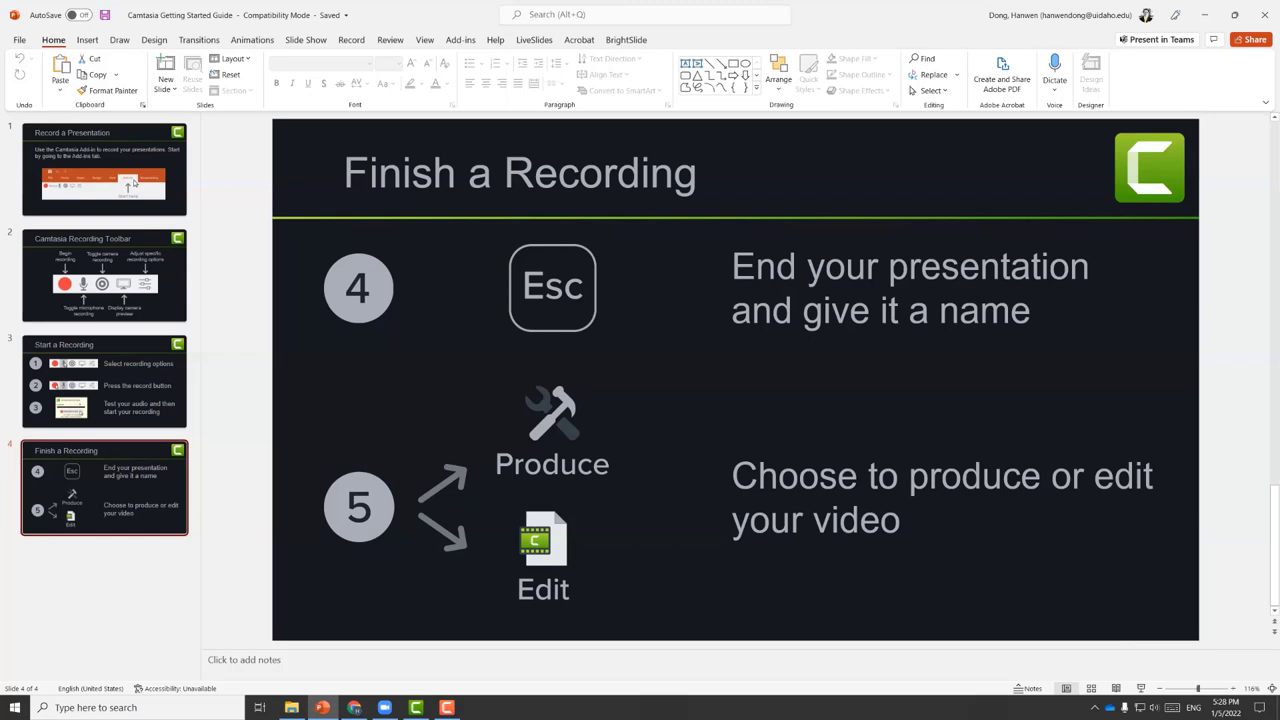
{"action": "left_click", "coordinate": [460, 40]}
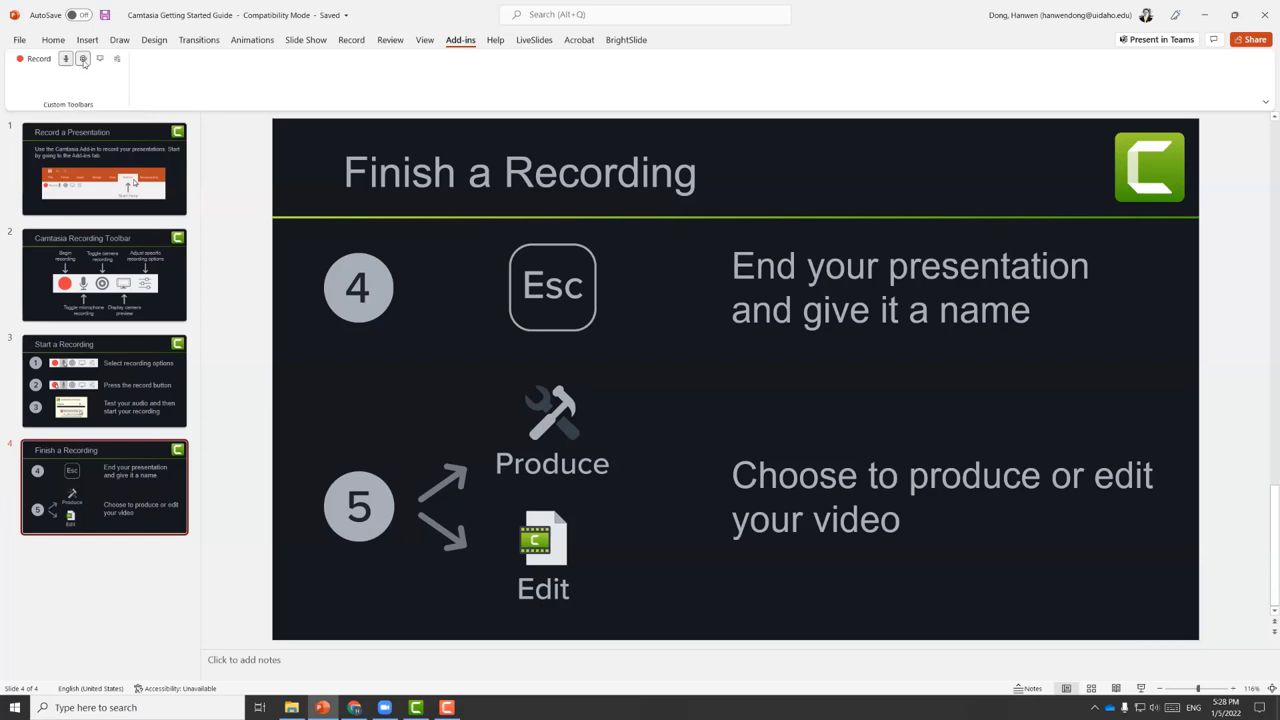
Step: Record the slide show with the Add-ins camera on, end it, and review Rec 1-5-2022(1) at 0:59
{"action": "left_click", "coordinate": [84, 60]}
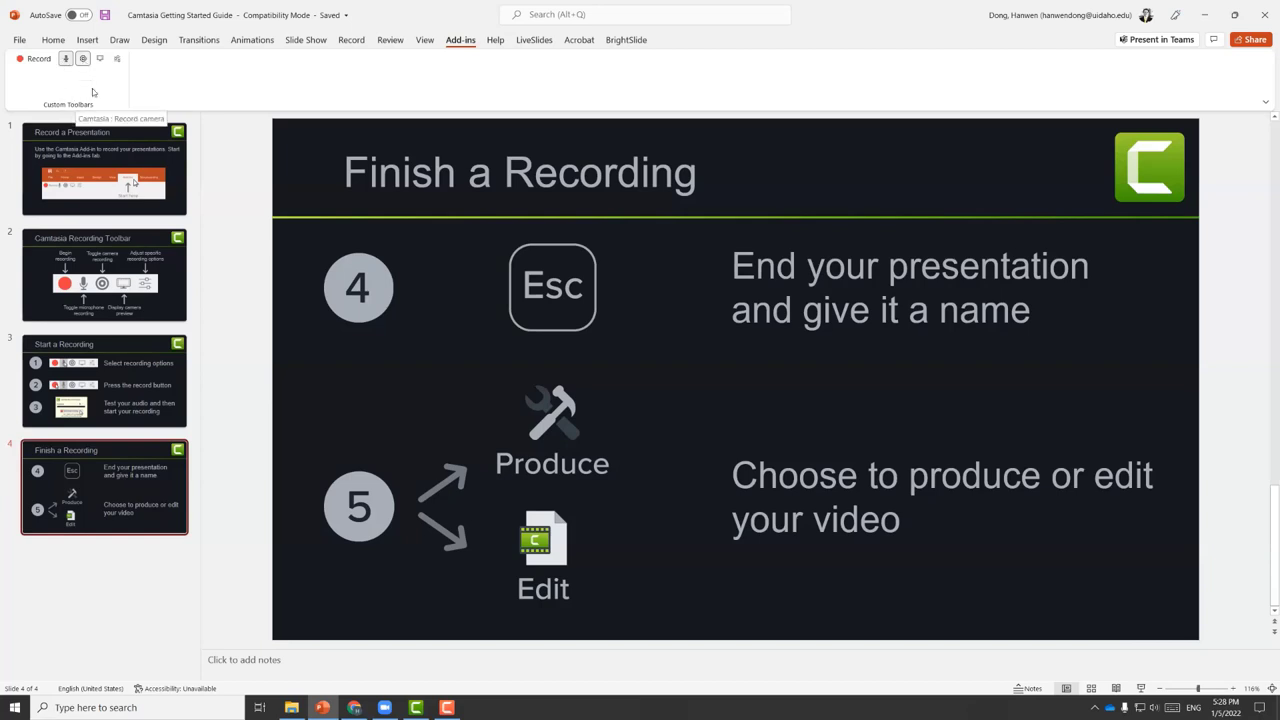
{"action": "left_click", "coordinate": [38, 59]}
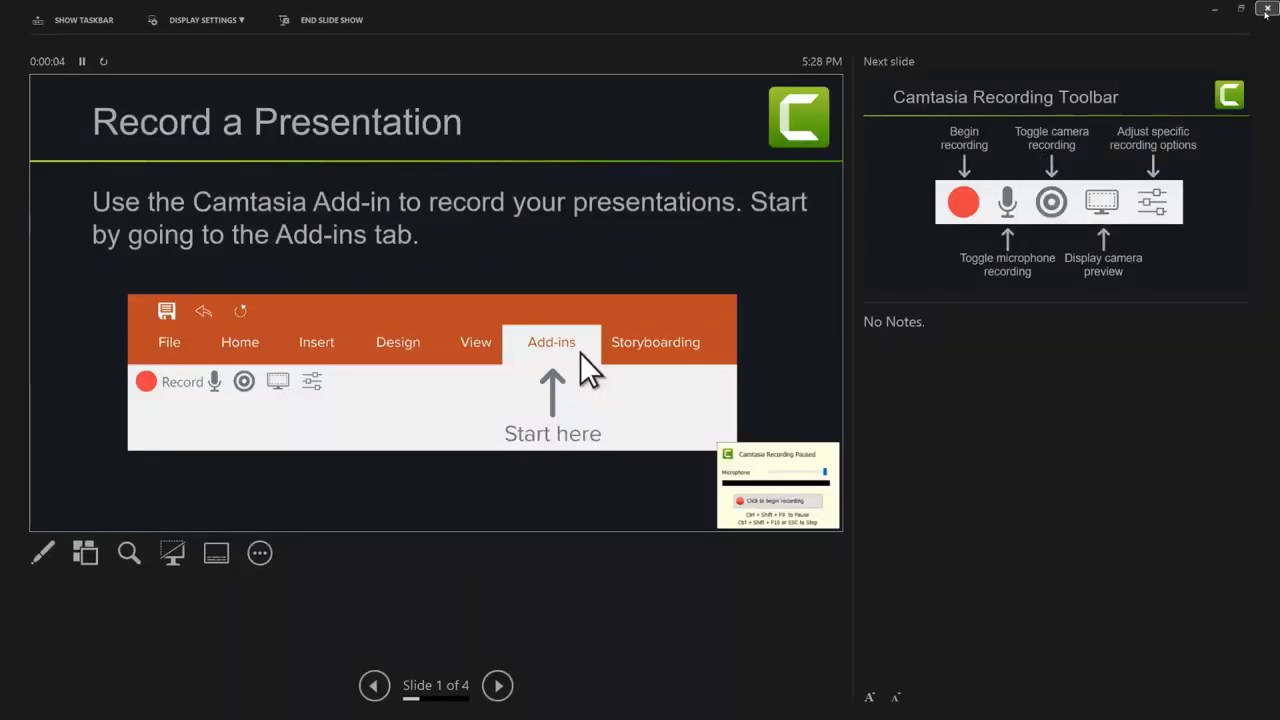
{"action": "left_click", "coordinate": [1266, 9]}
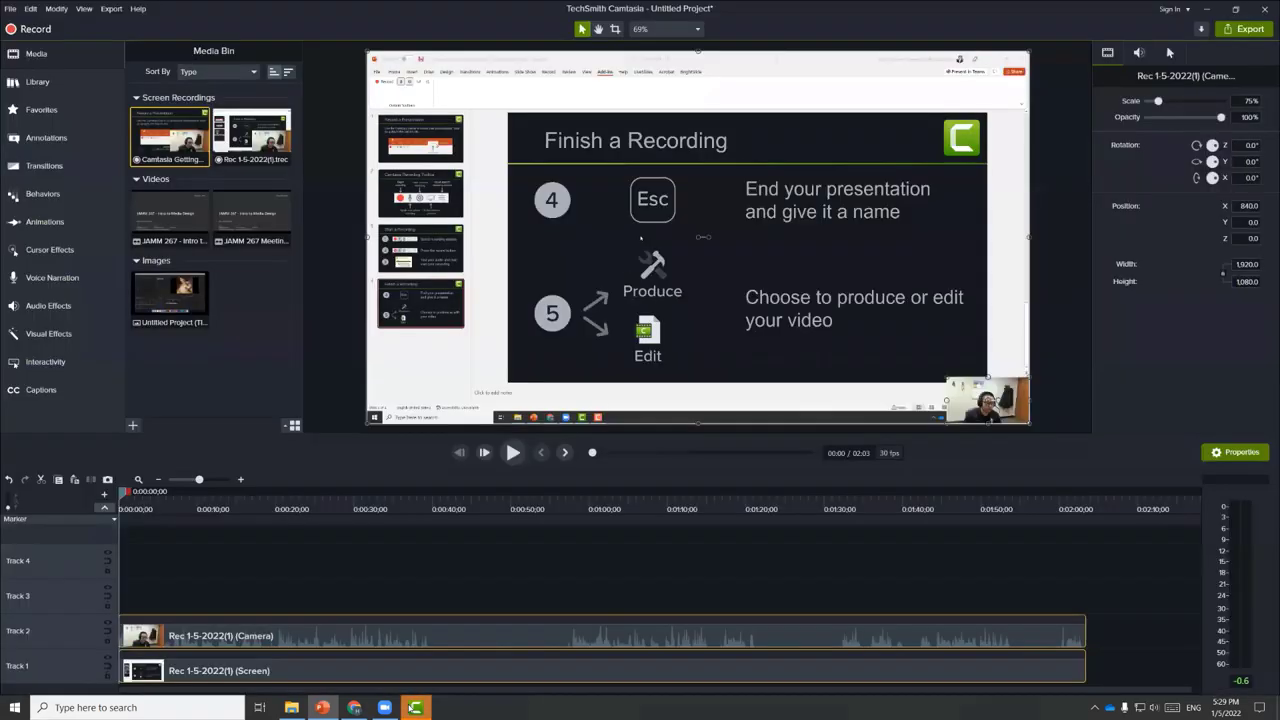
{"action": "left_click", "coordinate": [583, 508]}
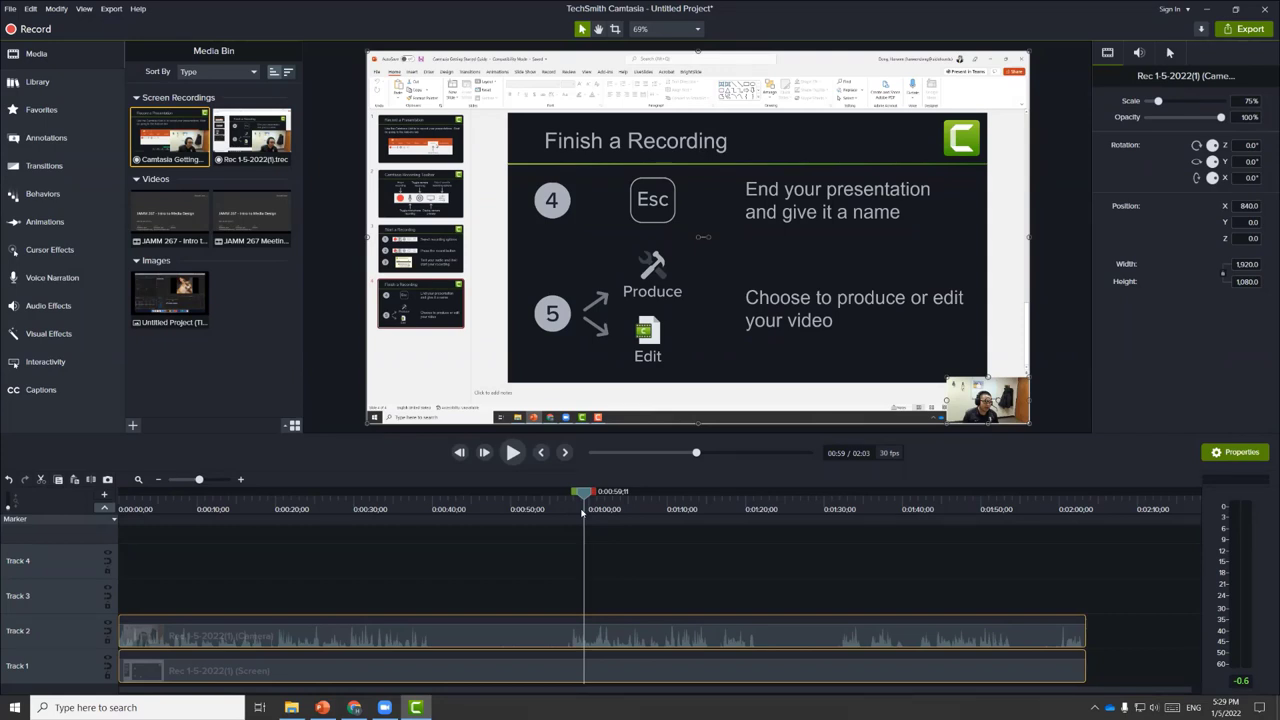
Step: Add a Zoom-n-Pan at about 1:42 scaling the recording to 210.9% on the Add-ins ribbon
{"action": "left_click_drag", "start_coordinate": [846, 510], "coordinate": [923, 496]}
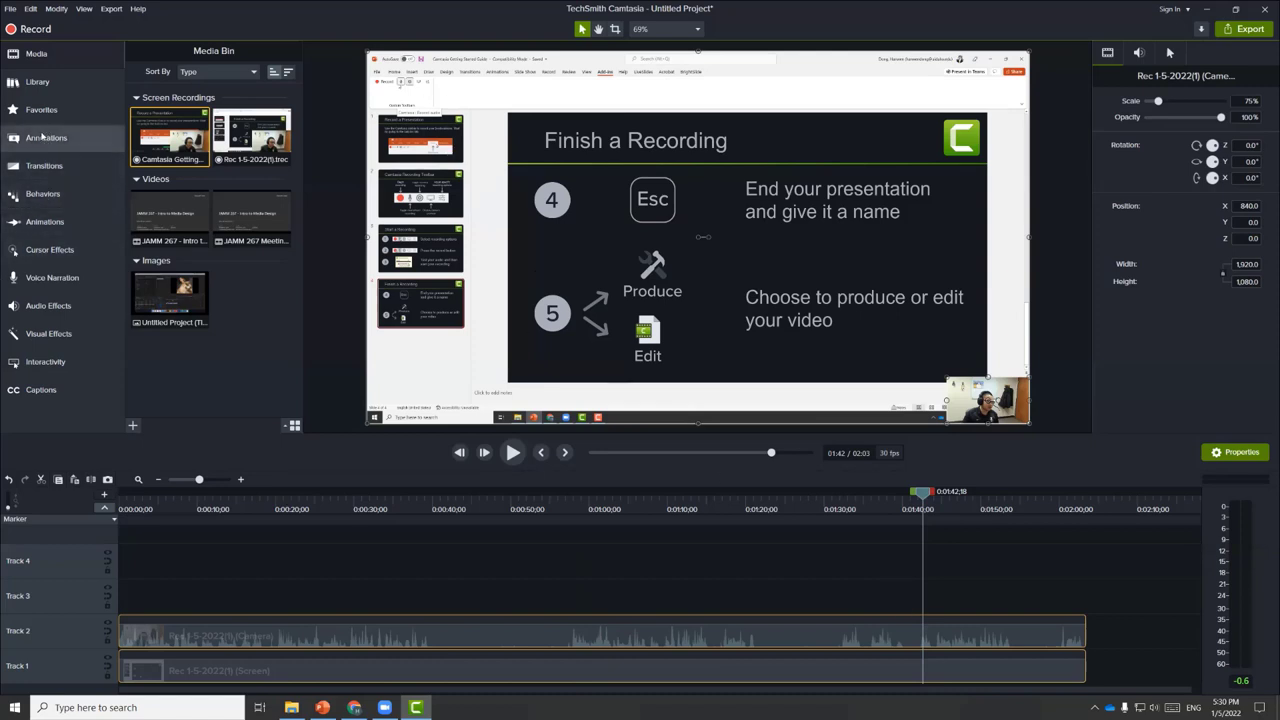
{"action": "left_click", "coordinate": [47, 223]}
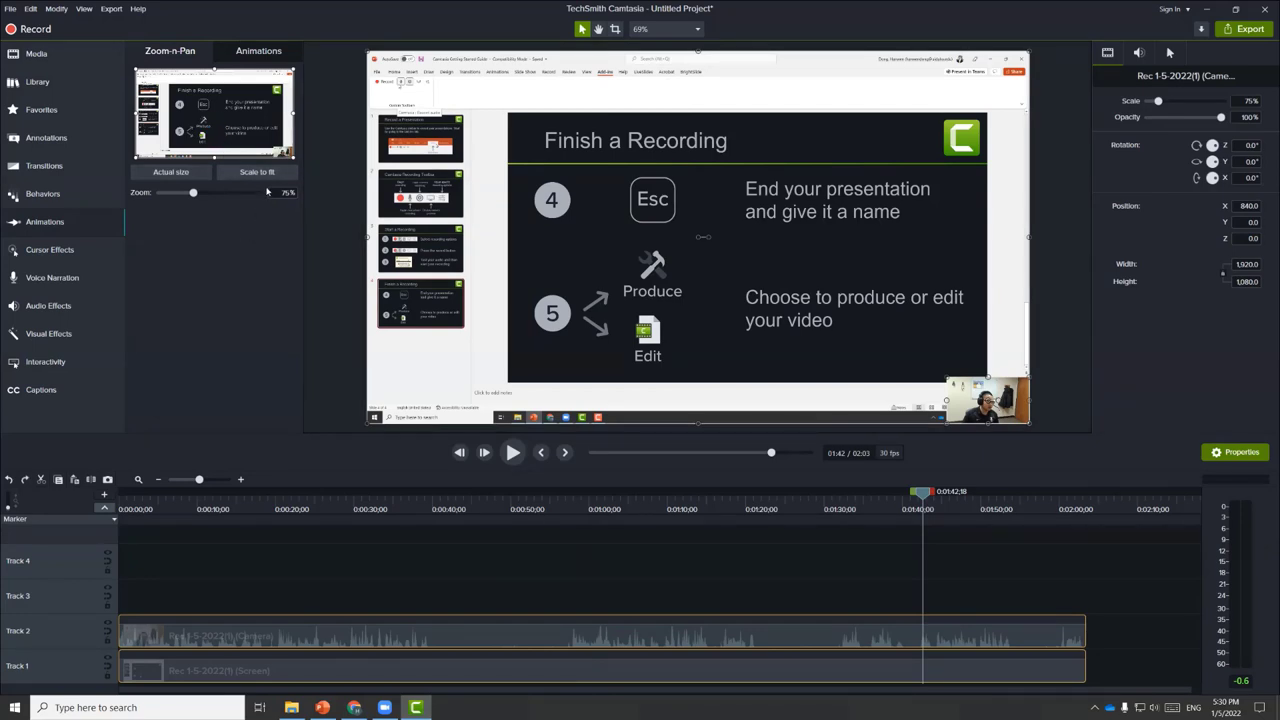
{"action": "left_click_drag", "start_coordinate": [293, 157], "coordinate": [306, 171]}
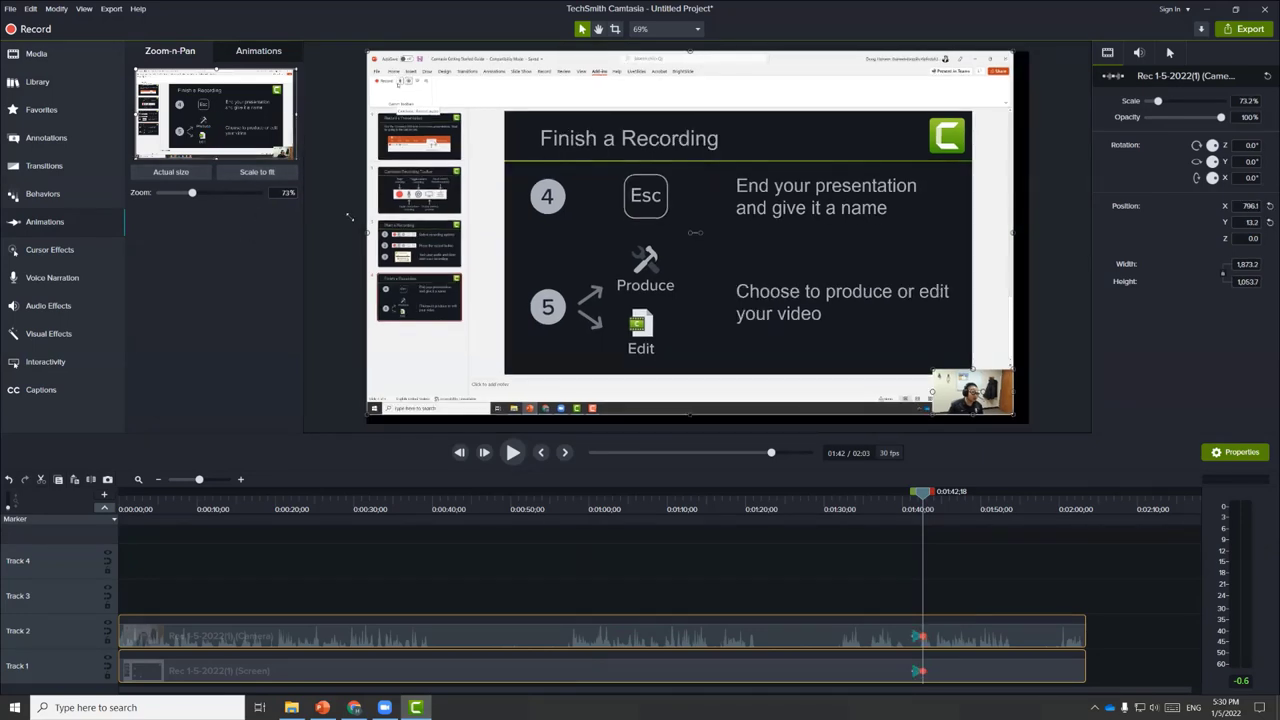
{"action": "left_click_drag", "start_coordinate": [576, 173], "coordinate": [1082, 422]}
{"action": "left_click_drag", "start_coordinate": [826, 274], "coordinate": [304, 92]}
{"action": "left_click_drag", "start_coordinate": [483, 232], "coordinate": [578, 193]}
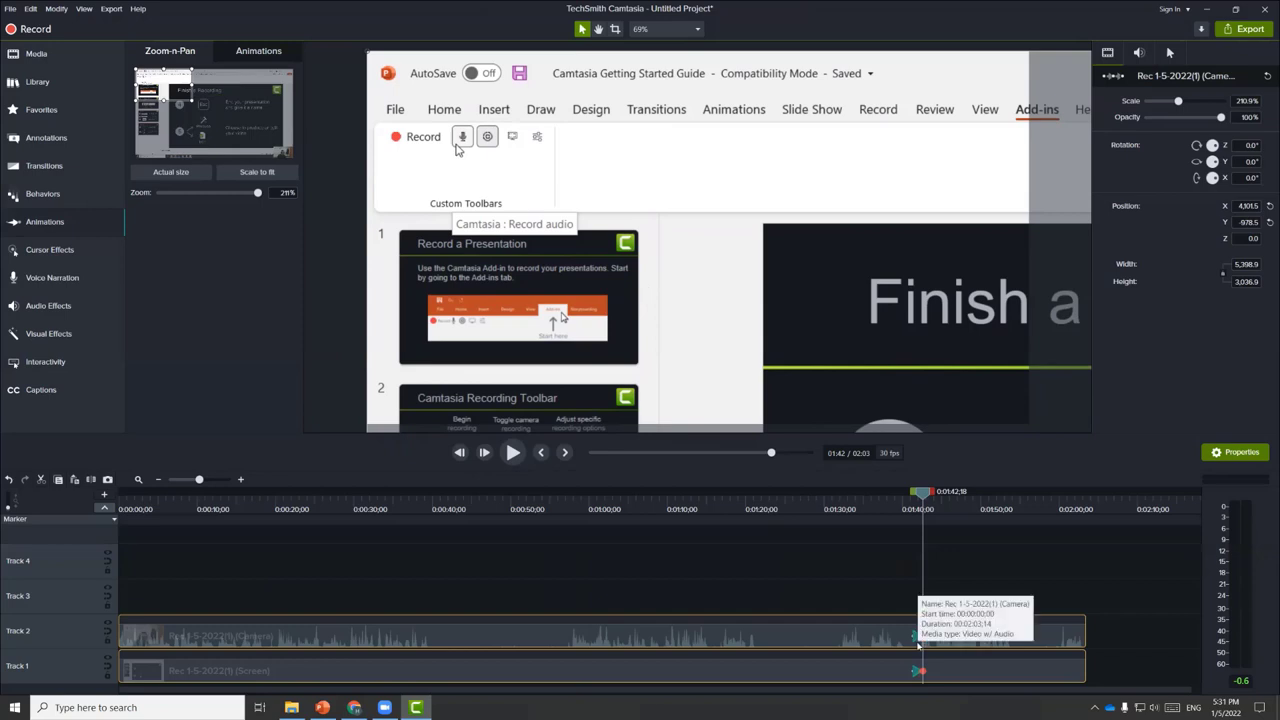
Step: Align the camera and screen track zoom animations so both end at the same frame
{"action": "left_click", "coordinate": [907, 541]}
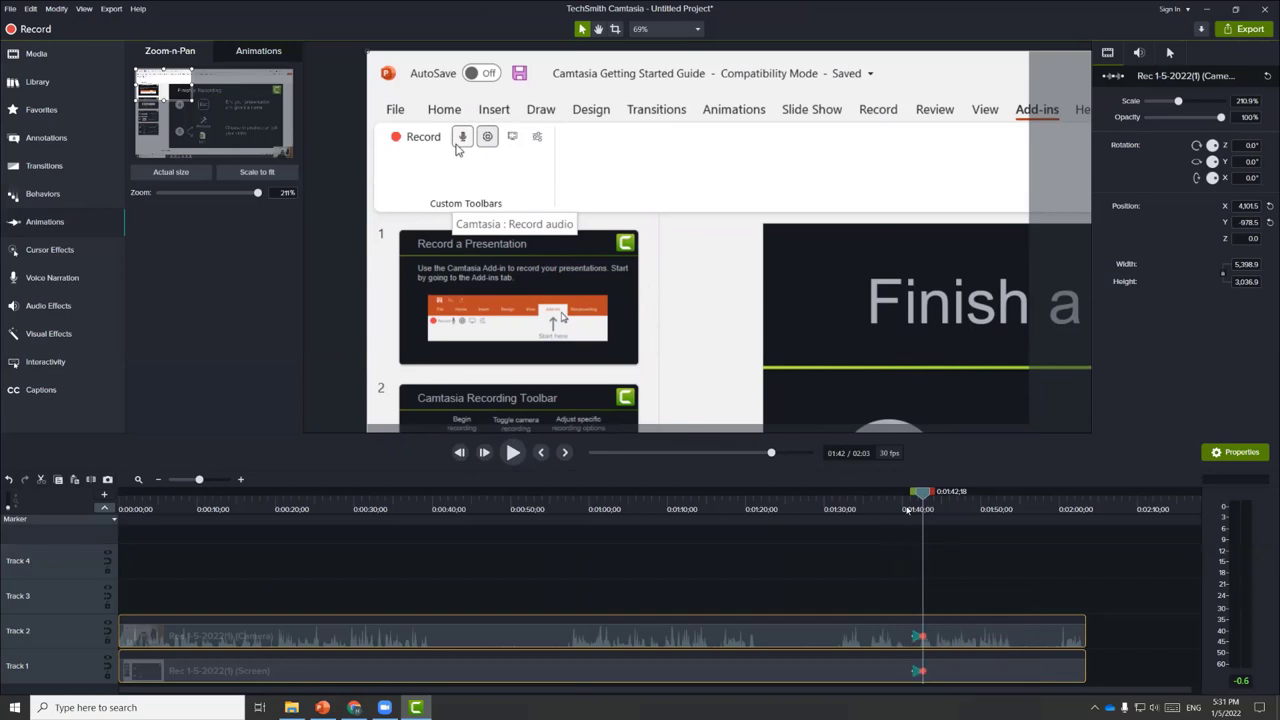
{"action": "left_click", "coordinate": [240, 481]}
{"action": "left_click", "coordinate": [240, 481]}
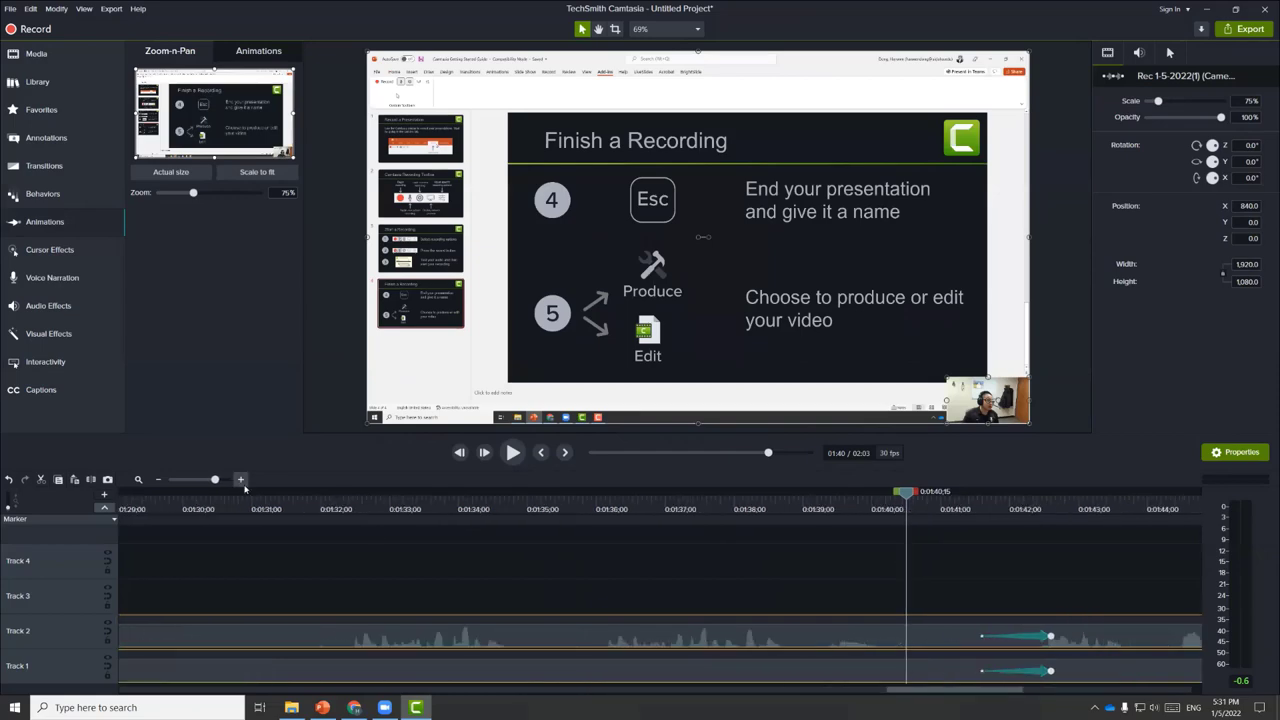
{"action": "left_click_drag", "start_coordinate": [907, 497], "coordinate": [944, 500]}
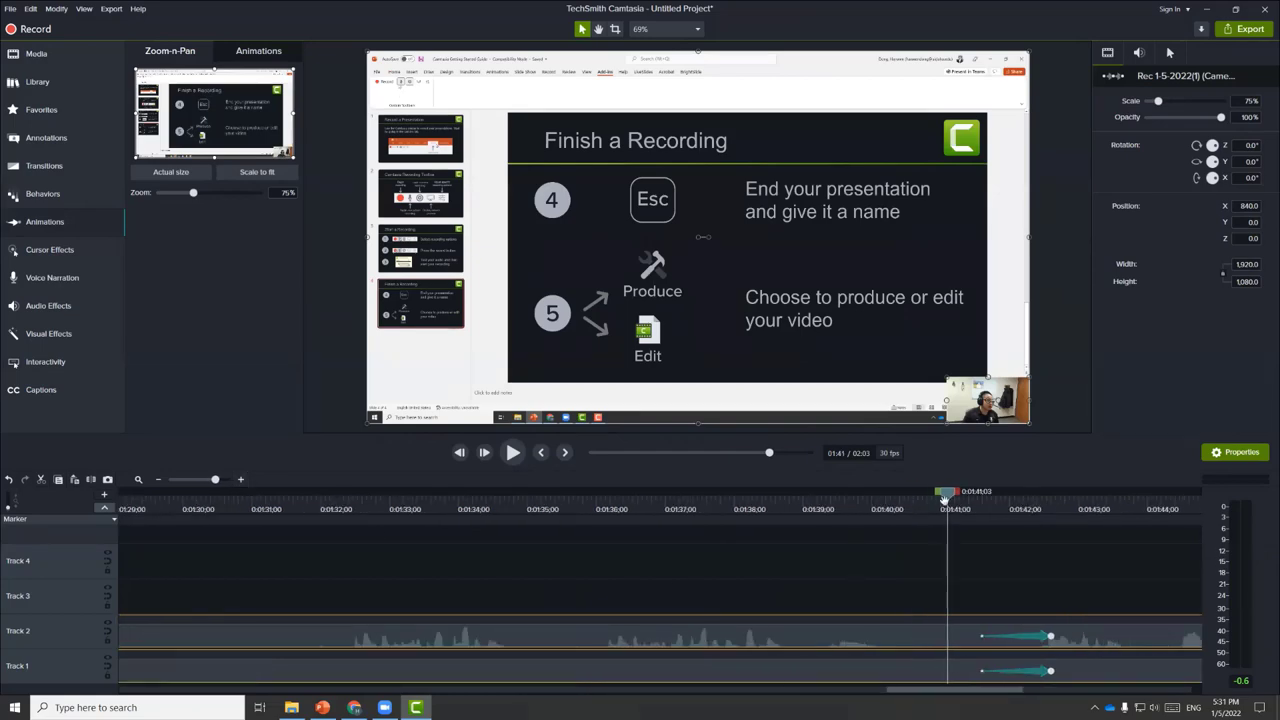
{"action": "key", "text": "space"}
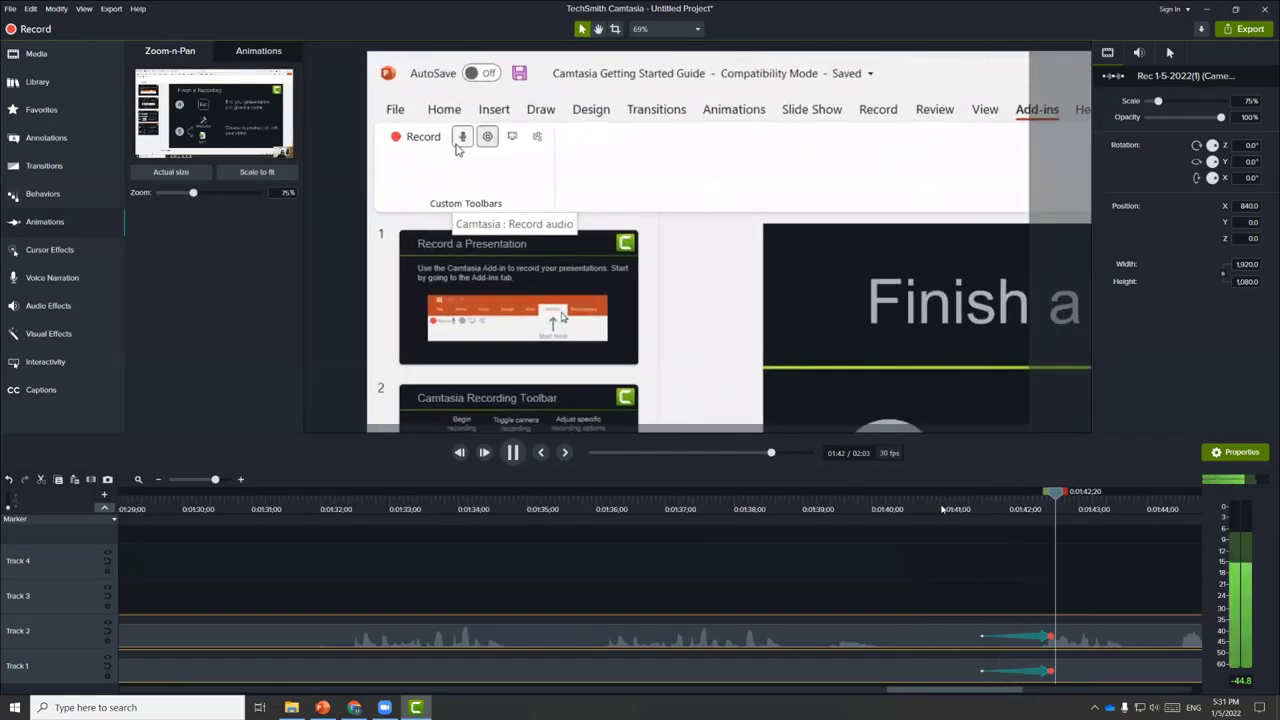
{"action": "key", "text": "space"}
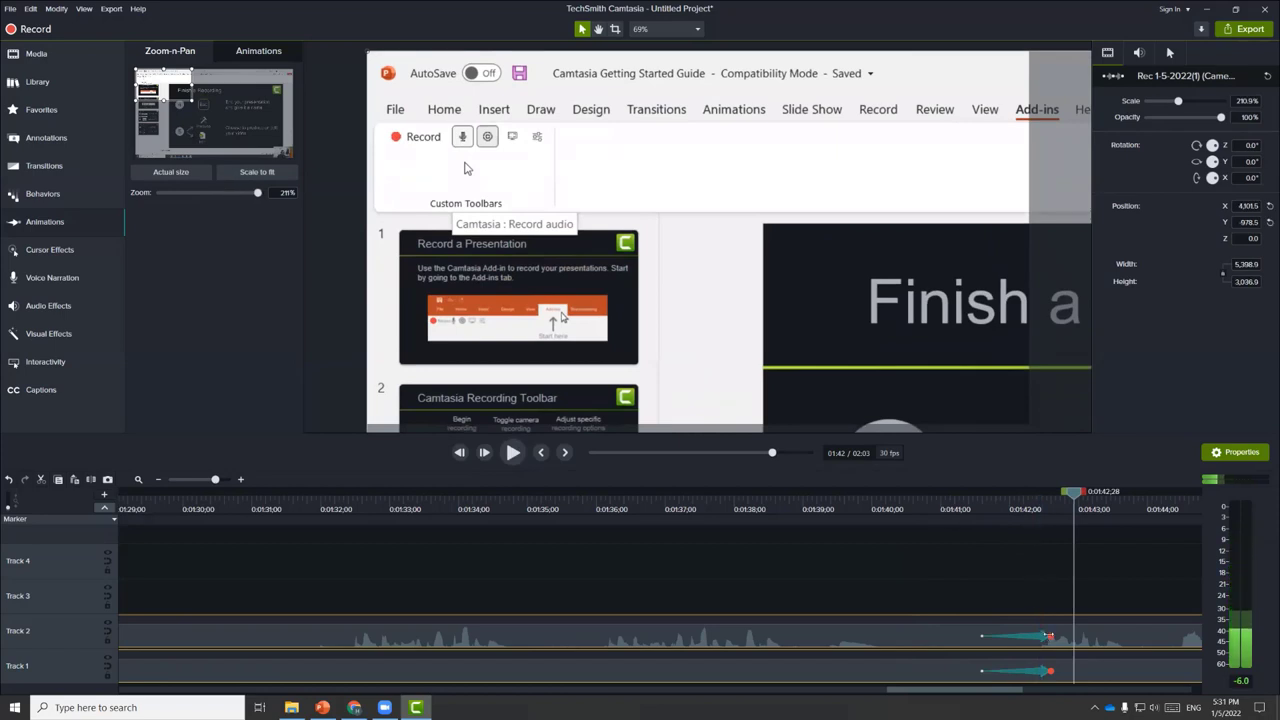
{"action": "left_click_drag", "start_coordinate": [1049, 636], "coordinate": [1135, 636]}
{"action": "key", "text": "ctrl+Left"}
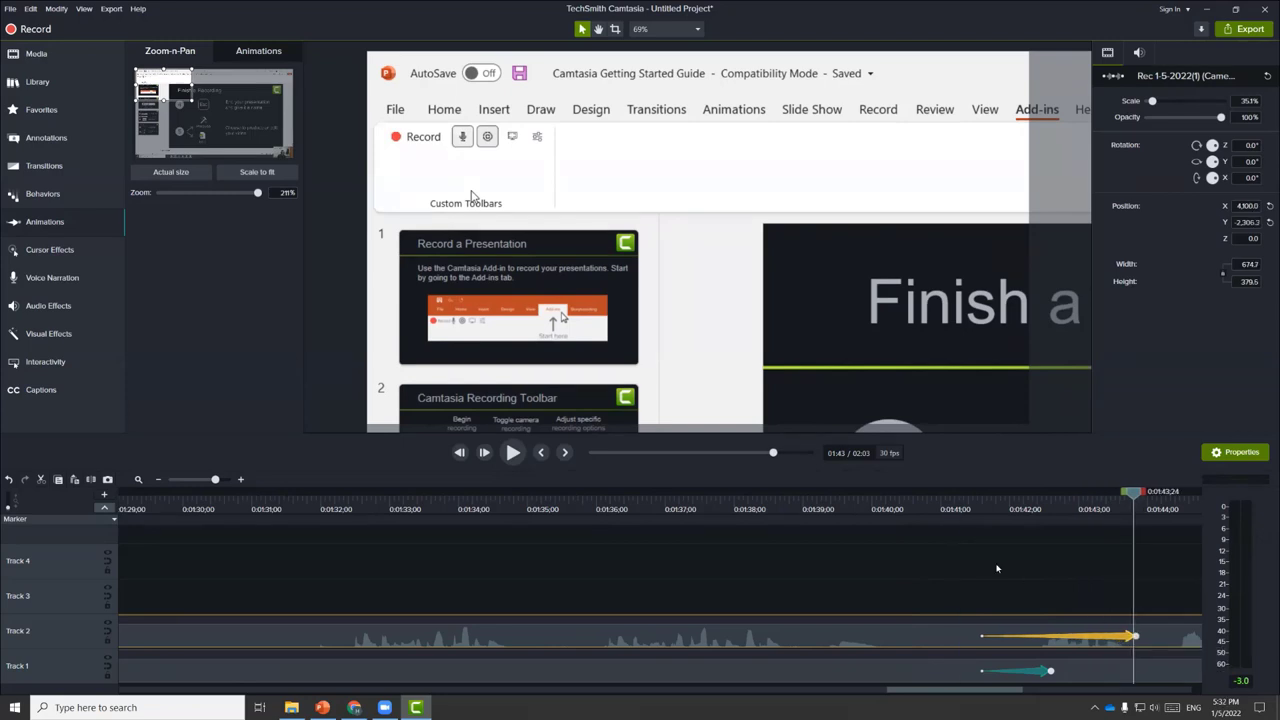
{"action": "left_click", "coordinate": [951, 637]}
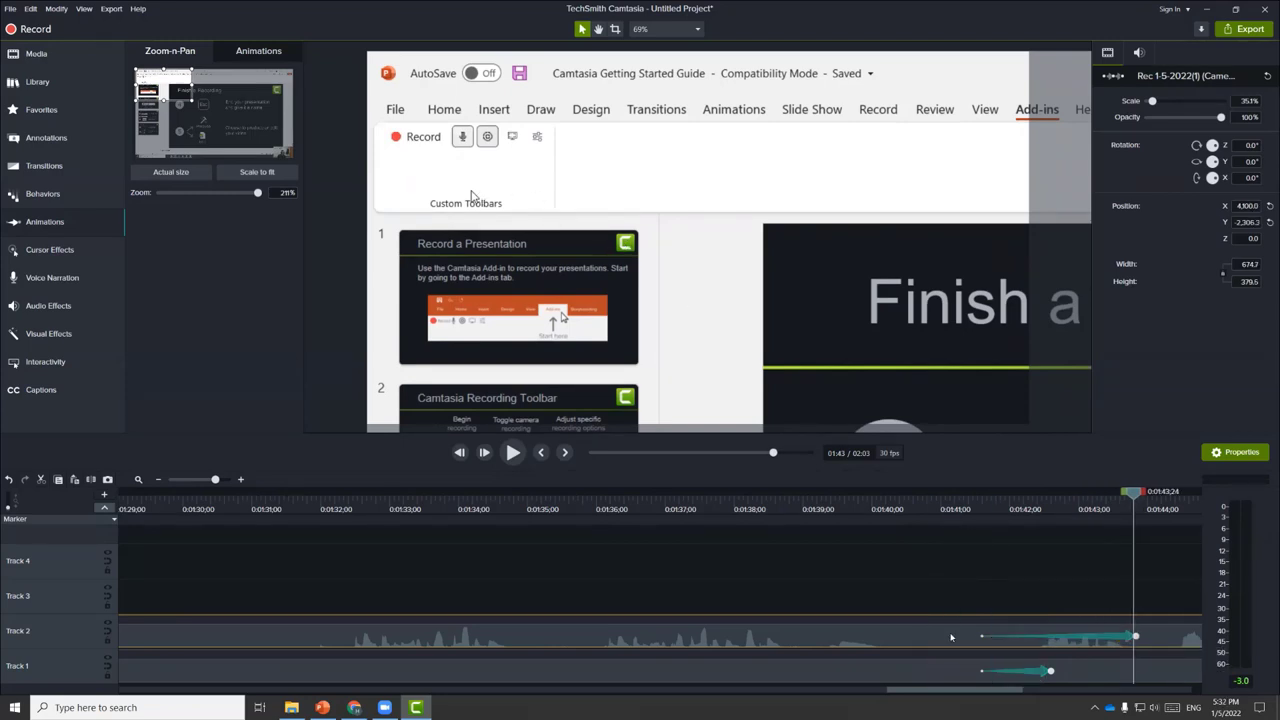
{"action": "left_click", "coordinate": [948, 677]}
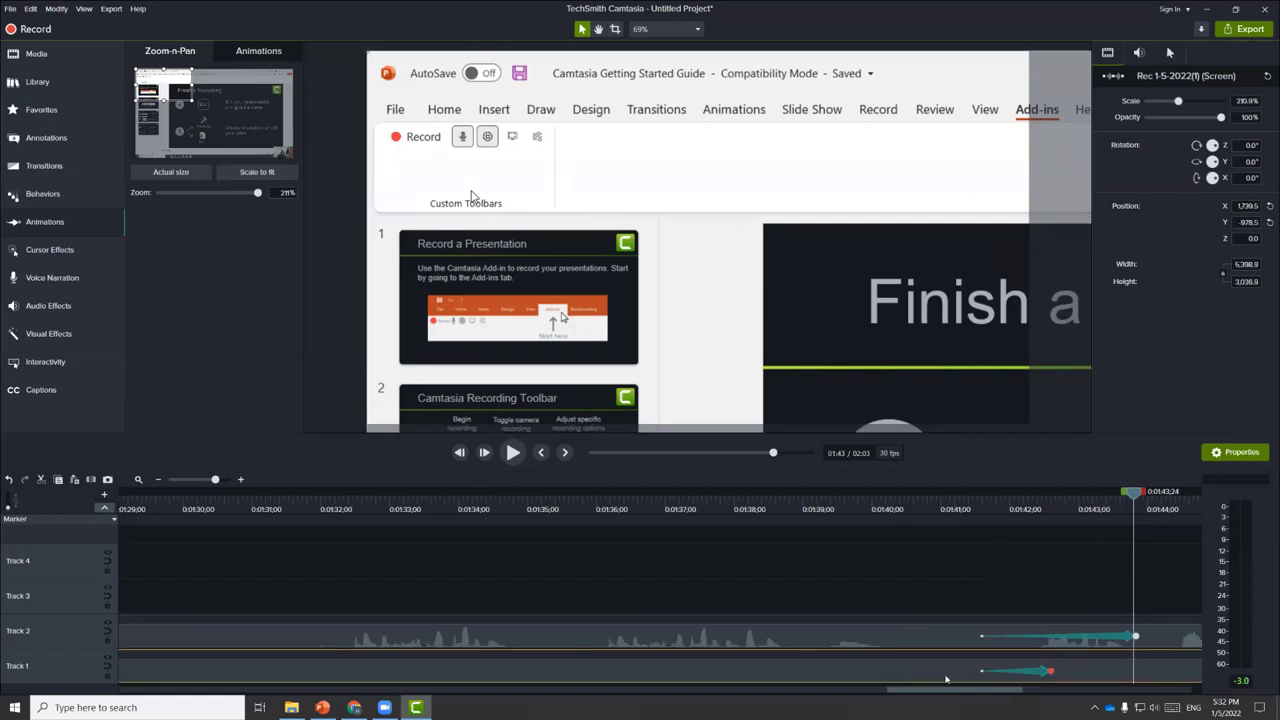
{"action": "left_click_drag", "start_coordinate": [1050, 671], "coordinate": [1135, 671]}
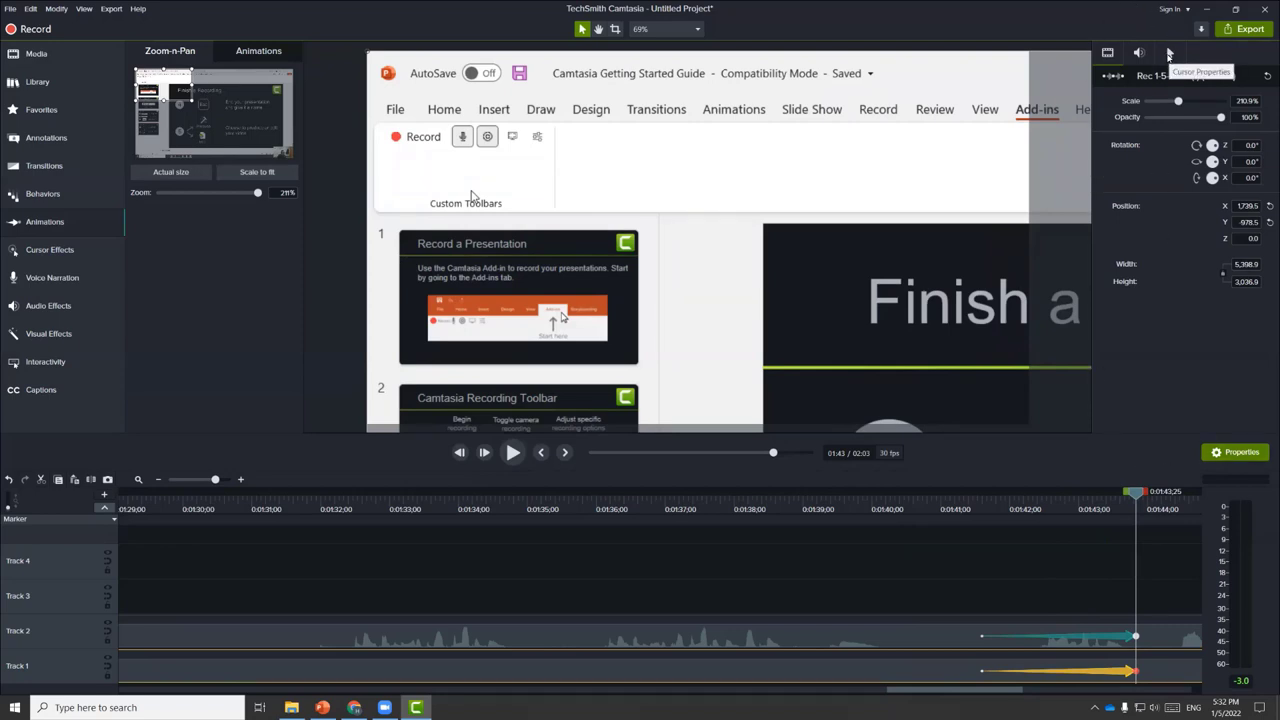
Step: Raise the recorded cursor scale to about 325% and preview the zoom
{"action": "left_click", "coordinate": [1169, 54]}
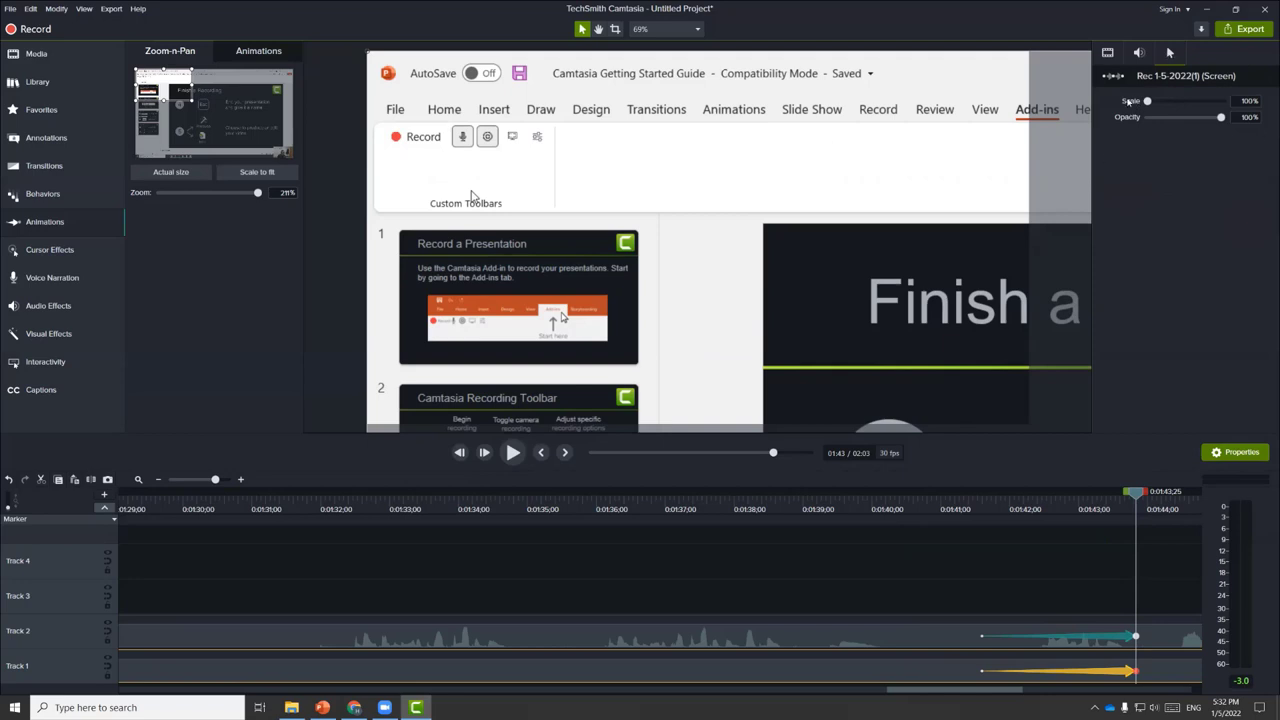
{"action": "left_click_drag", "start_coordinate": [1148, 102], "coordinate": [1189, 102]}
{"action": "left_click", "coordinate": [957, 509]}
{"action": "key", "text": "space"}
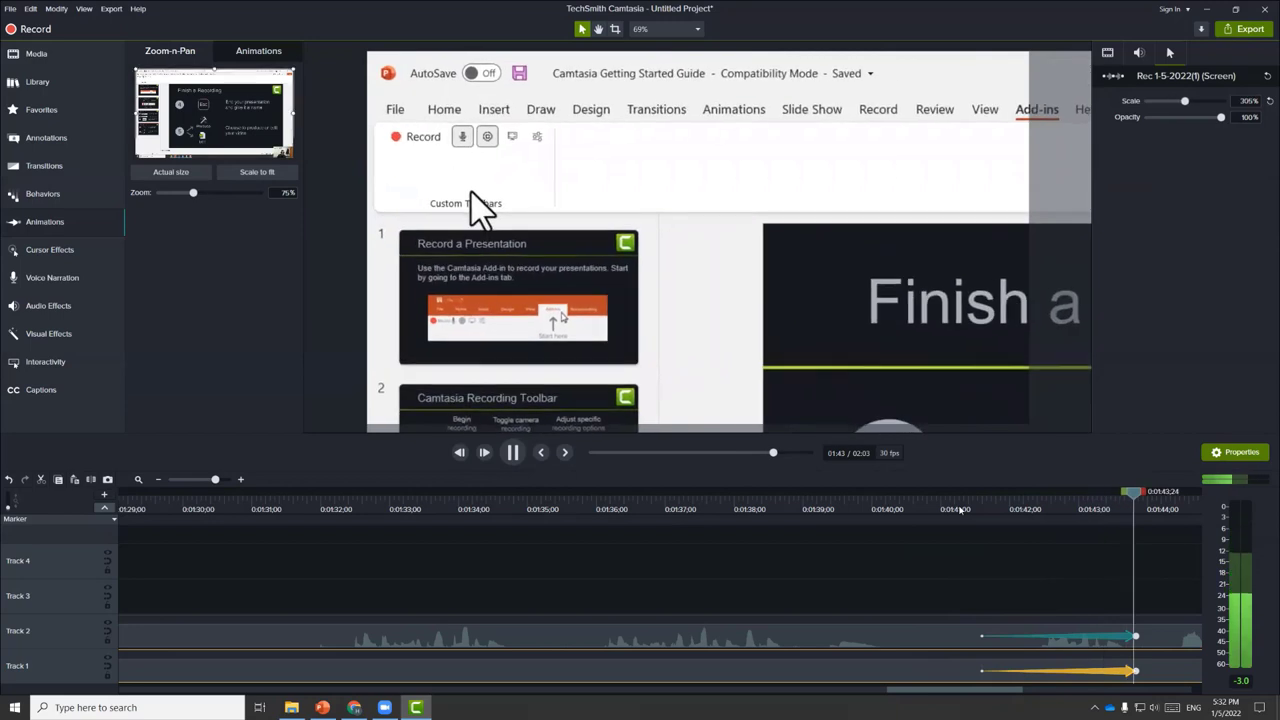
{"action": "key", "text": "space"}
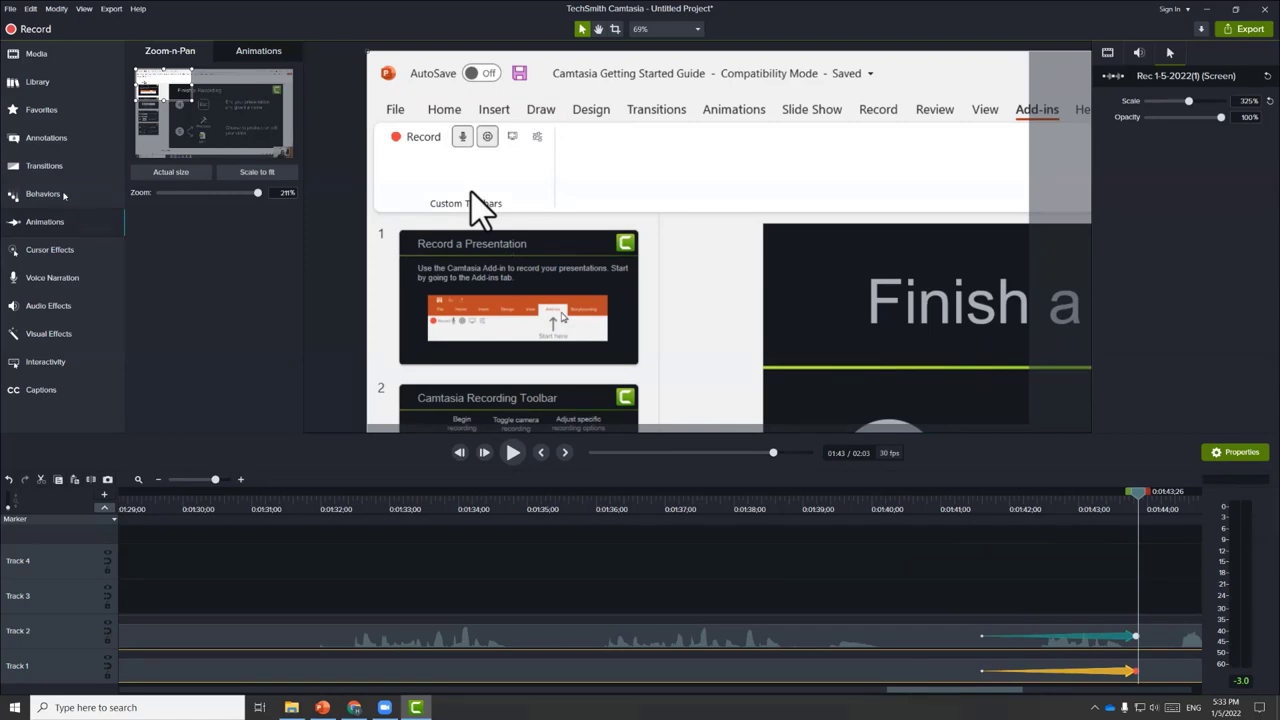
Step: Add a red curved Sketch Motion arrow and position its Track 3 clip near 1:47
{"action": "left_click", "coordinate": [51, 143]}
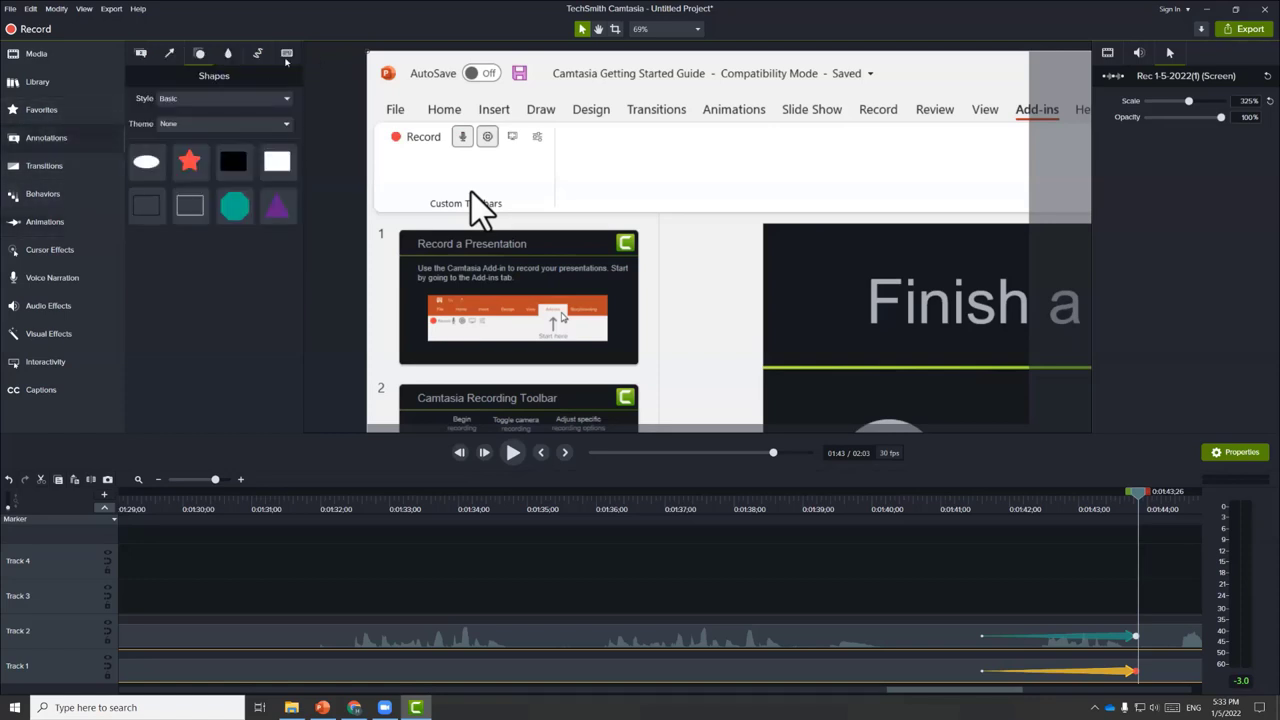
{"action": "left_click", "coordinate": [257, 53]}
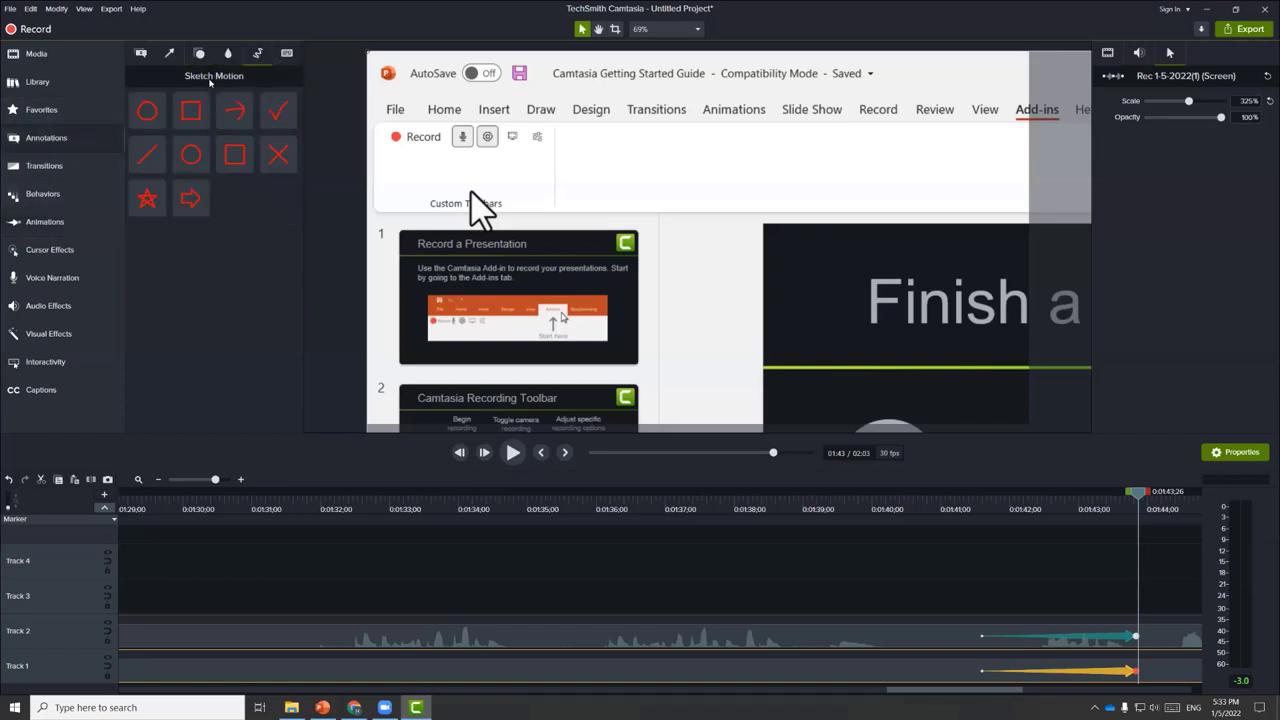
{"action": "left_click_drag", "start_coordinate": [234, 153], "coordinate": [238, 123]}
{"action": "mouse_move", "coordinate": [233, 114]}
{"action": "left_mouse_down"}
{"action": "mouse_move", "coordinate": [600, 250]}
{"action": "mouse_move", "coordinate": [1017, 495]}
{"action": "mouse_move", "coordinate": [1040, 600]}
{"action": "left_mouse_up"}
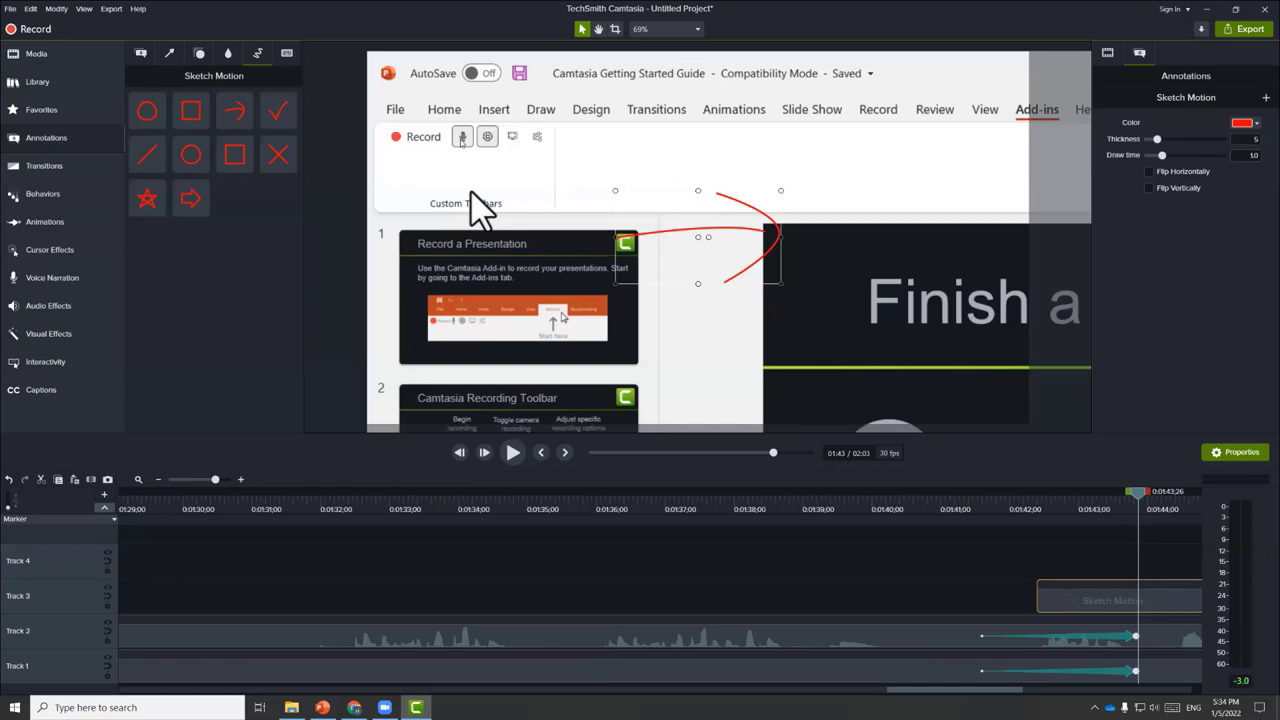
{"action": "left_click_drag", "start_coordinate": [945, 690], "coordinate": [1032, 695]}
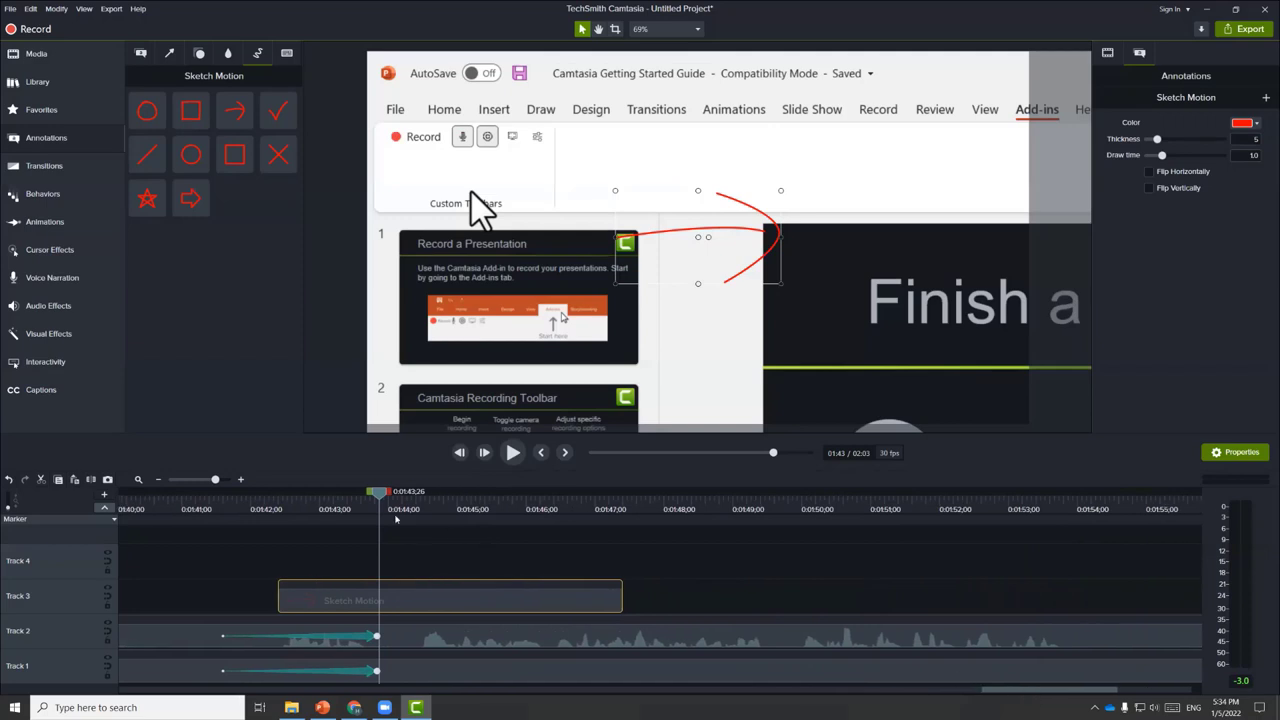
{"action": "key", "text": "space"}
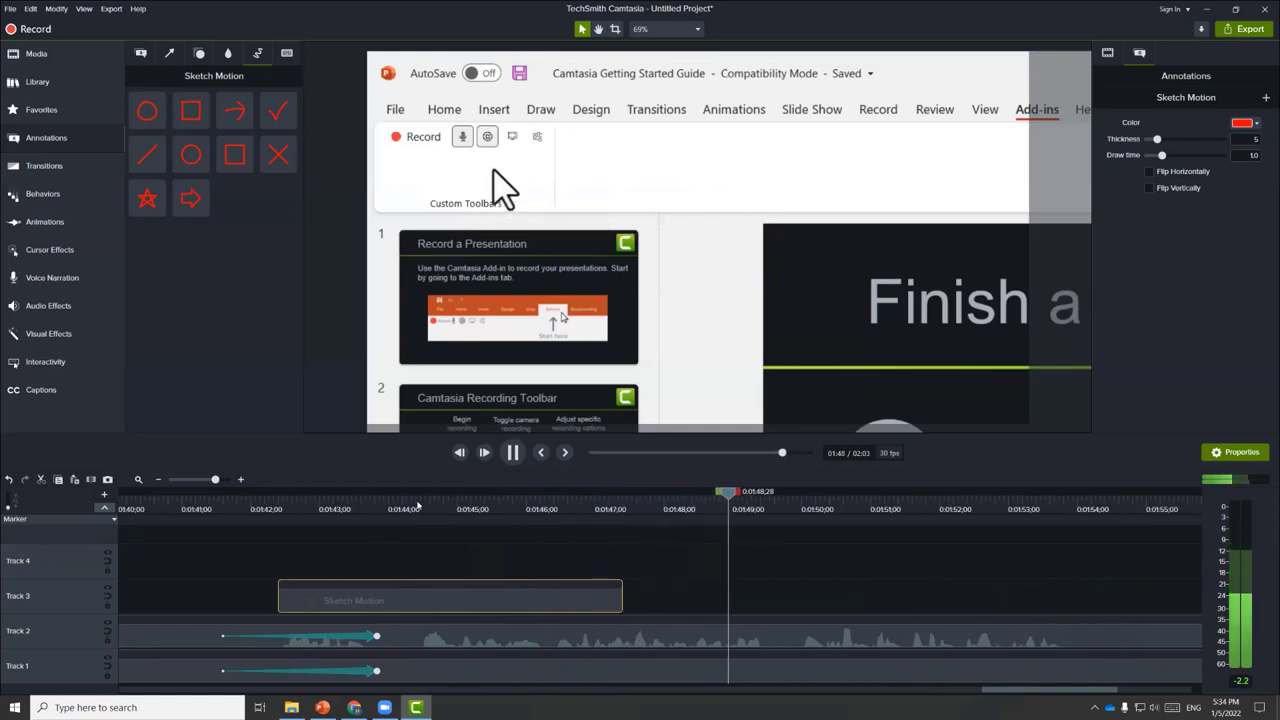
{"action": "key", "text": "space"}
{"action": "left_click_drag", "start_coordinate": [284, 596], "coordinate": [557, 594]}
{"action": "key", "text": "space"}
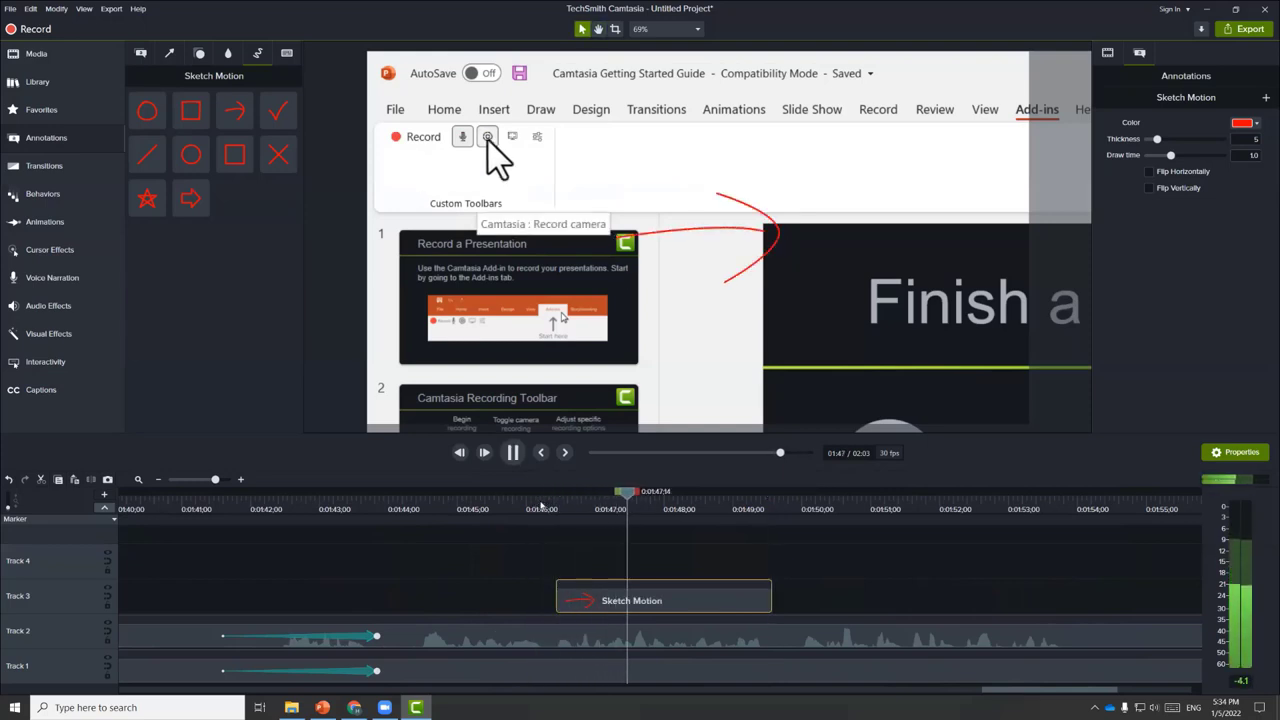
Step: Move and rotate the arrow to point at the add-in's camera recording button, then preview
{"action": "mouse_move", "coordinate": [711, 222]}
{"action": "left_mouse_down"}
{"action": "mouse_move", "coordinate": [487, 182]}
{"action": "mouse_move", "coordinate": [466, 152]}
{"action": "left_mouse_up"}
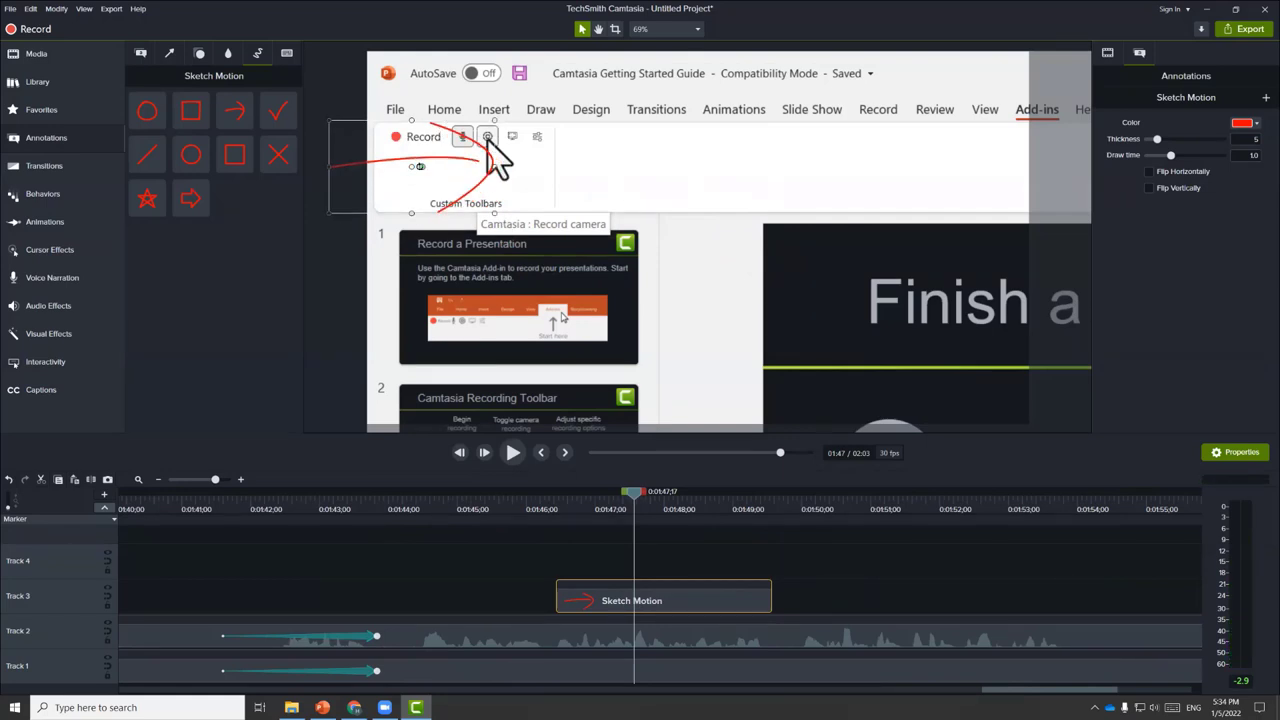
{"action": "mouse_move", "coordinate": [418, 166]}
{"action": "left_mouse_down"}
{"action": "mouse_move", "coordinate": [408, 130]}
{"action": "mouse_move", "coordinate": [450, 185]}
{"action": "mouse_move", "coordinate": [497, 212]}
{"action": "mouse_move", "coordinate": [500, 289]}
{"action": "mouse_move", "coordinate": [477, 197]}
{"action": "left_mouse_up"}
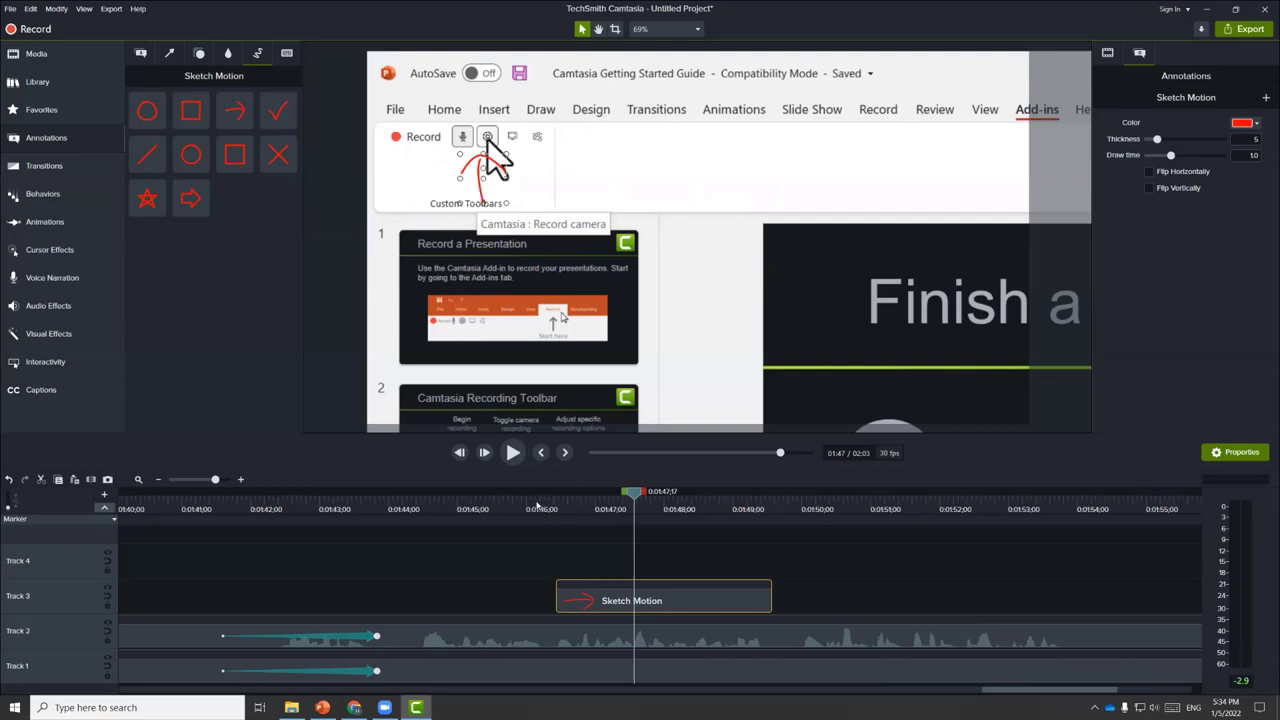
{"action": "left_click", "coordinate": [534, 506]}
{"action": "left_click", "coordinate": [512, 452]}
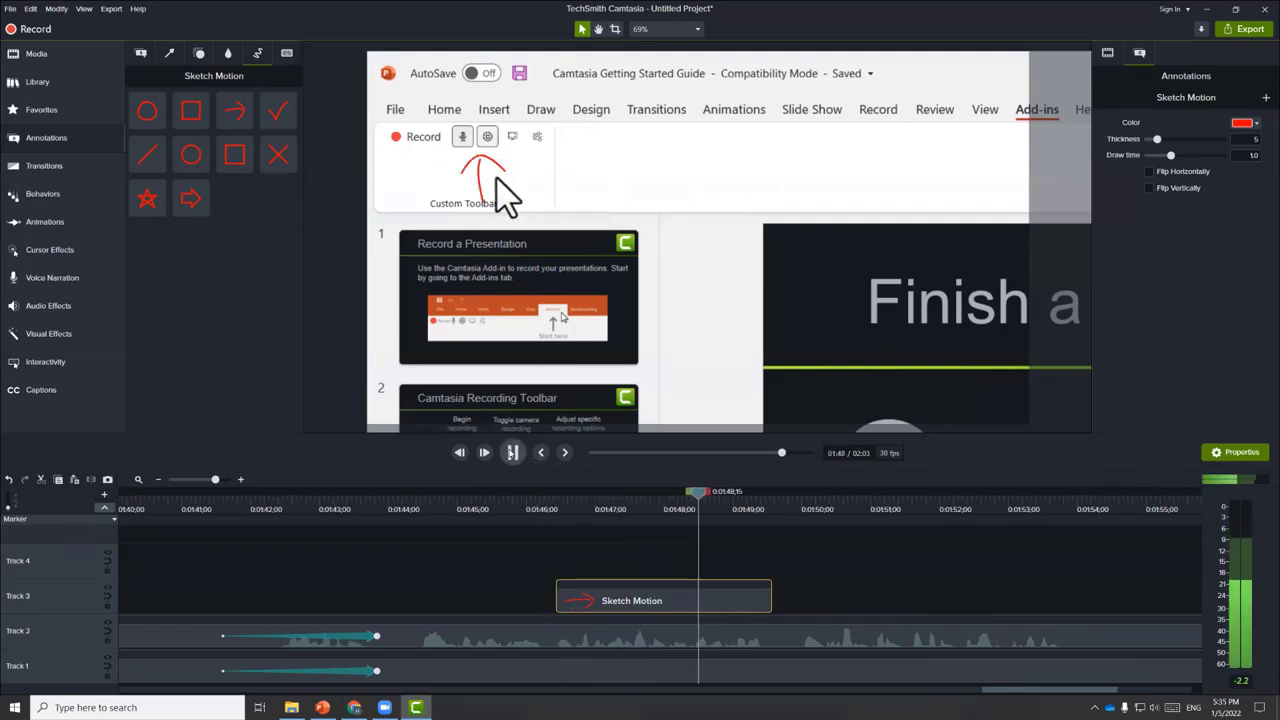
{"action": "key", "text": "space"}
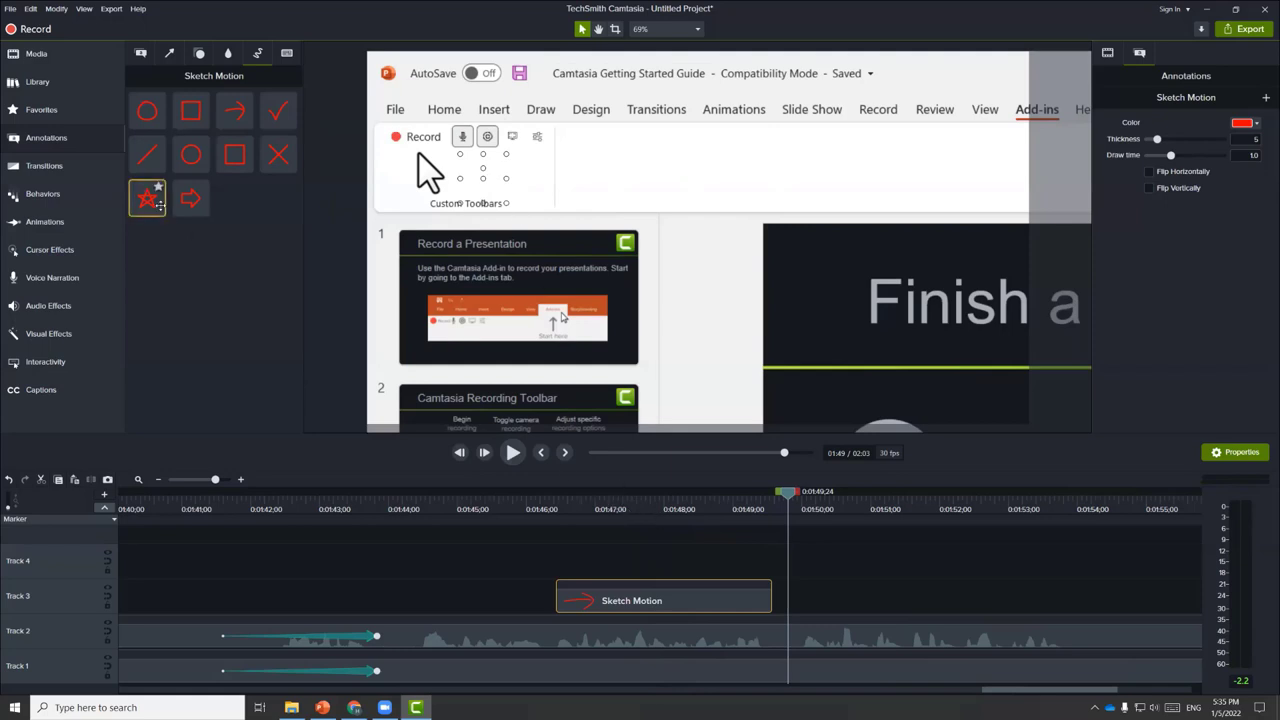
Step: Add an inverted Blur that leaves only the add-in's recording toolbar sharp
{"action": "left_click", "coordinate": [228, 54]}
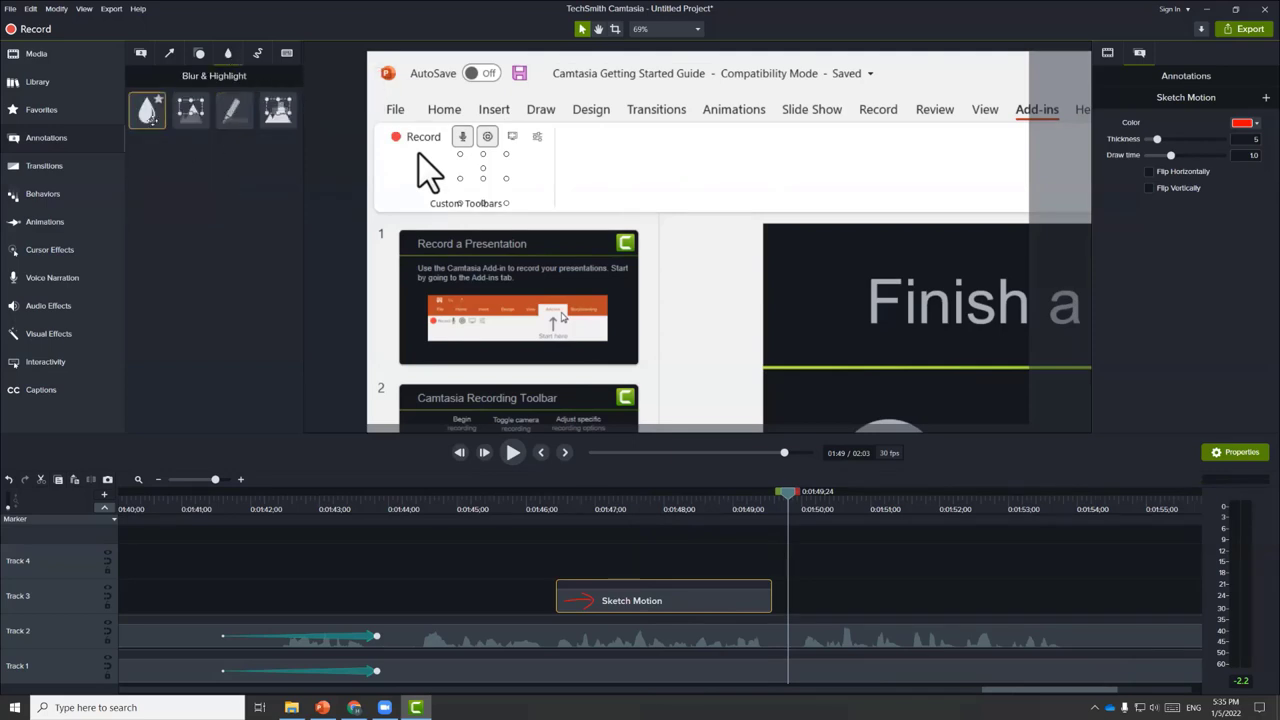
{"action": "left_click_drag", "start_coordinate": [147, 110], "coordinate": [620, 276]}
{"action": "left_click_drag", "start_coordinate": [644, 318], "coordinate": [1088, 424]}
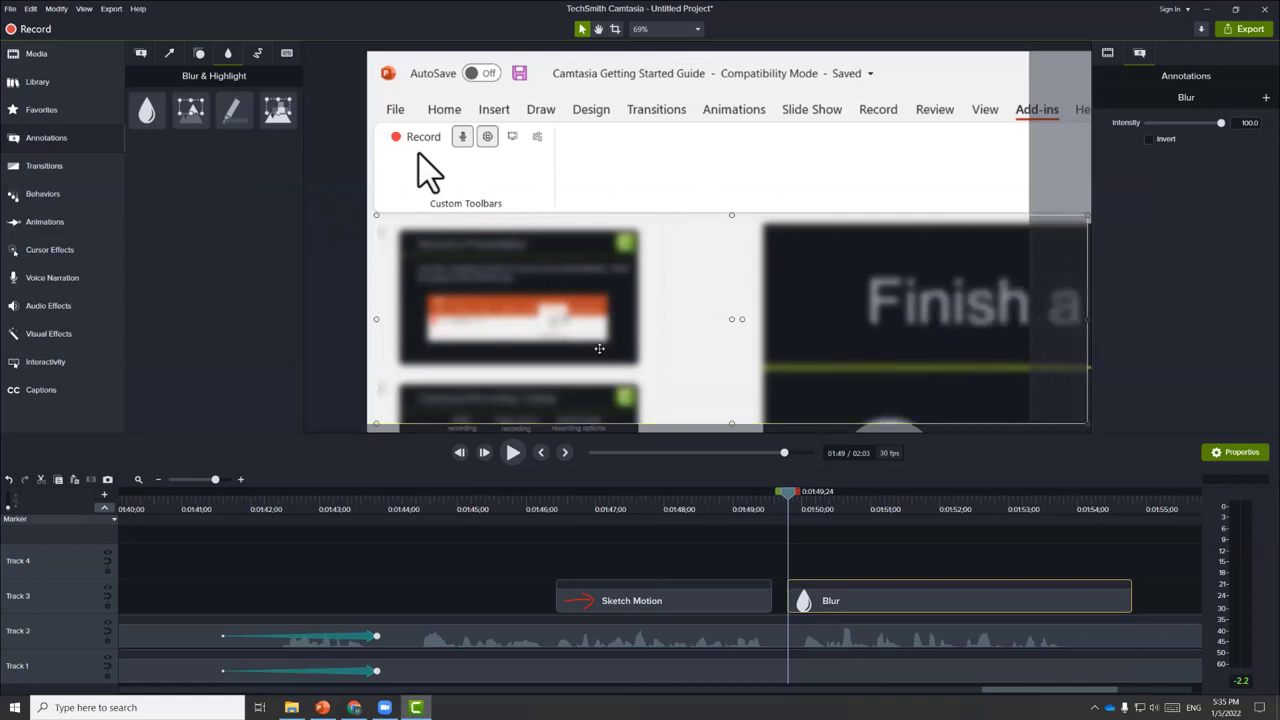
{"action": "left_click", "coordinate": [1150, 139]}
{"action": "left_click_drag", "start_coordinate": [686, 339], "coordinate": [875, 342]}
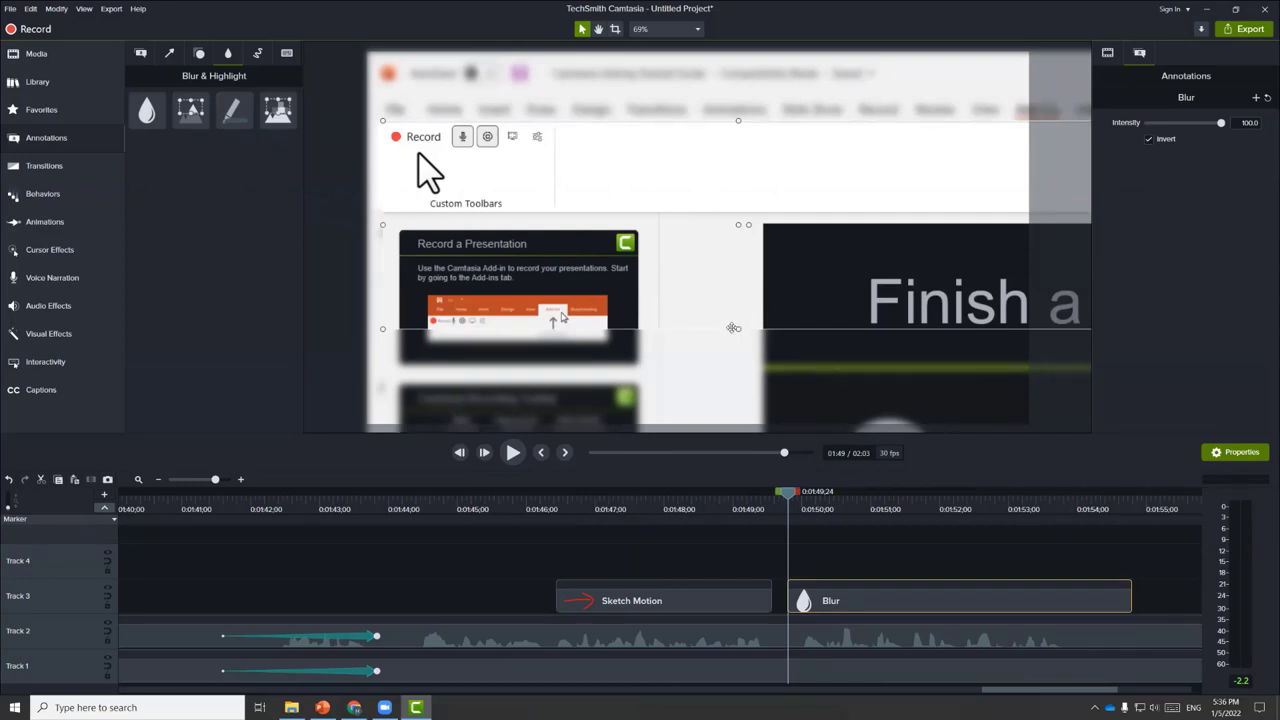
{"action": "left_click_drag", "start_coordinate": [738, 224], "coordinate": [633, 250]}
{"action": "left_click_drag", "start_coordinate": [635, 337], "coordinate": [563, 216]}
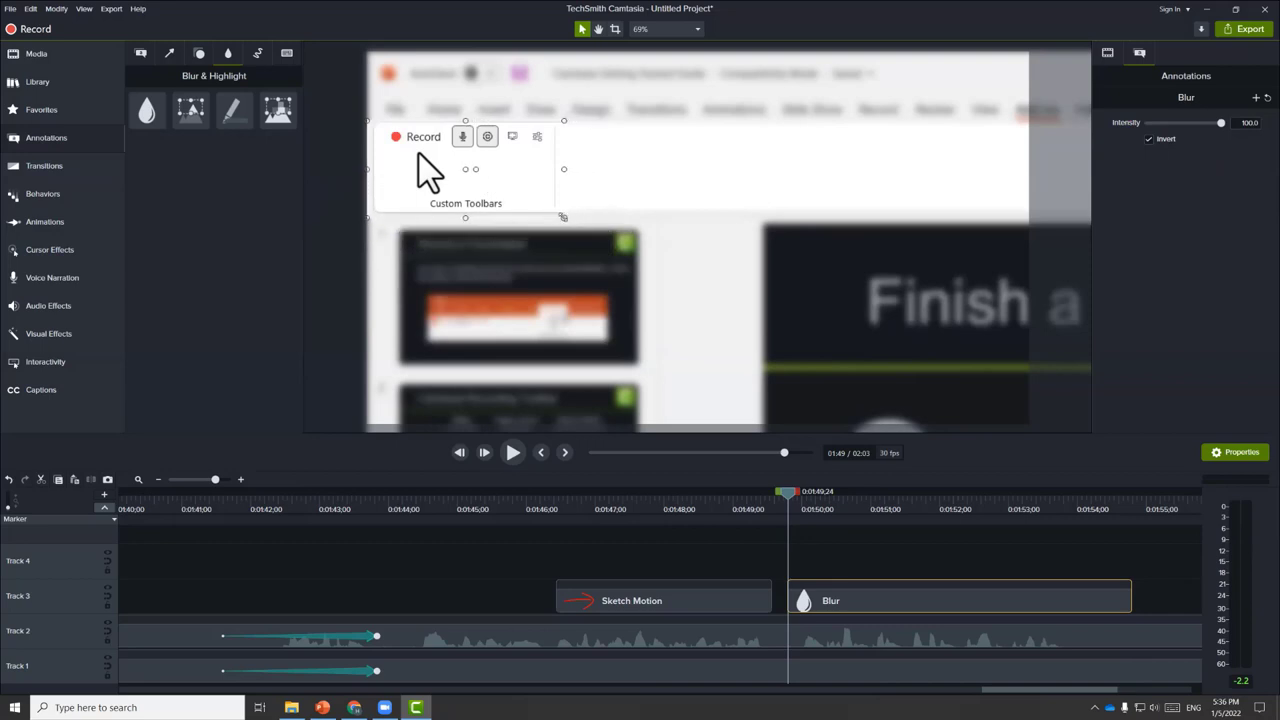
Step: Move the Blur clip to Track 4, trim it to end with Sketch Motion, and preview from 01:46
{"action": "mouse_move", "coordinate": [930, 590]}
{"action": "left_mouse_down"}
{"action": "mouse_move", "coordinate": [855, 570]}
{"action": "mouse_move", "coordinate": [734, 570]}
{"action": "left_mouse_up"}
{"action": "left_click_drag", "start_coordinate": [898, 566], "coordinate": [771, 566]}
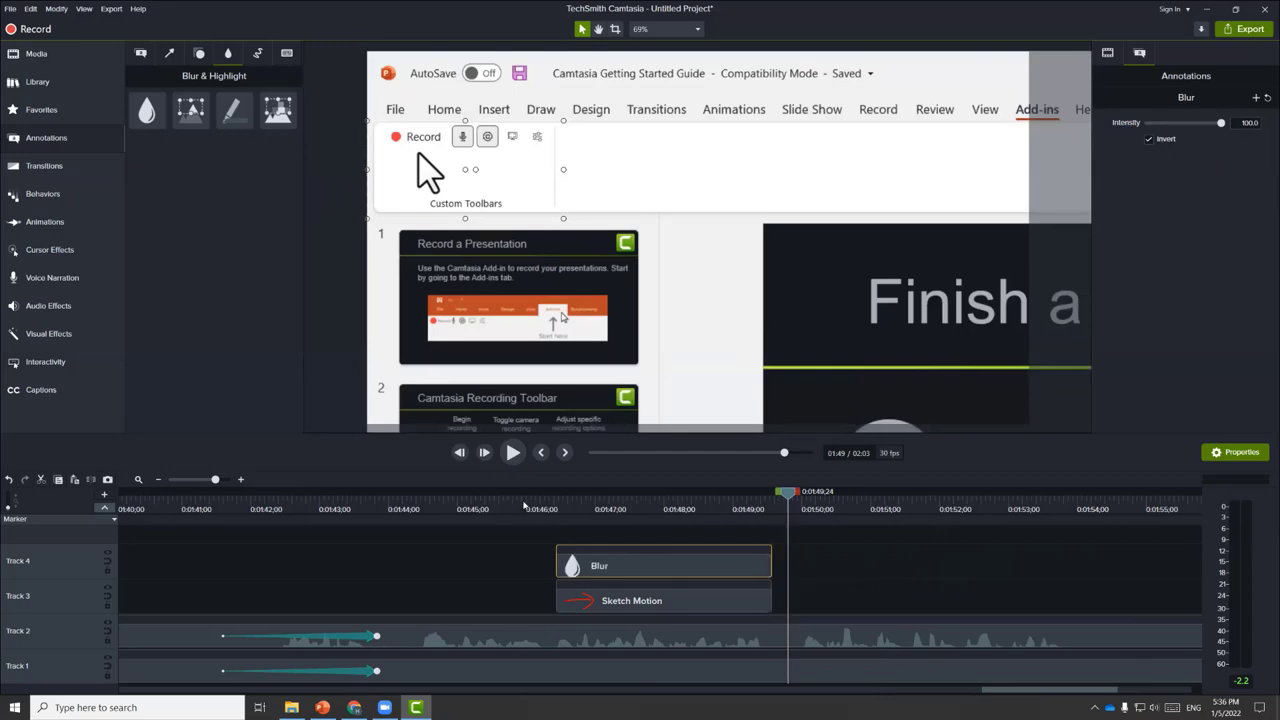
{"action": "left_click", "coordinate": [524, 505]}
{"action": "left_click", "coordinate": [512, 452]}
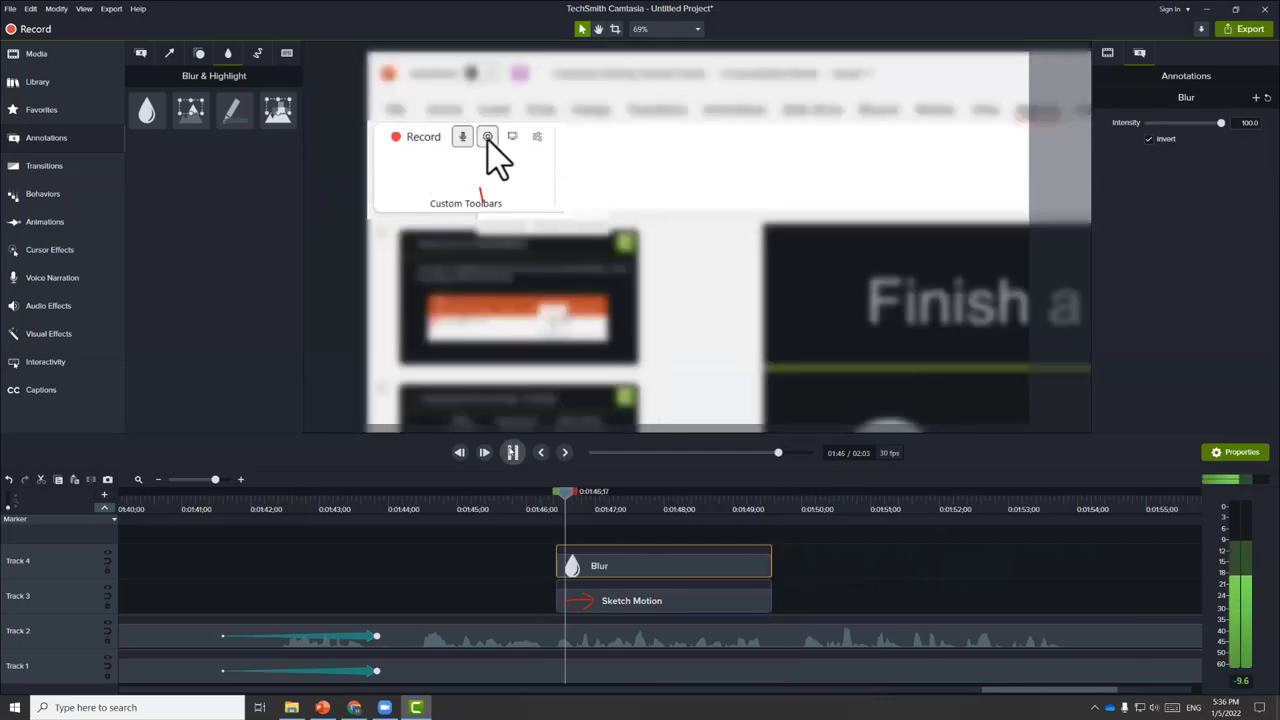
{"action": "left_click", "coordinate": [512, 452]}
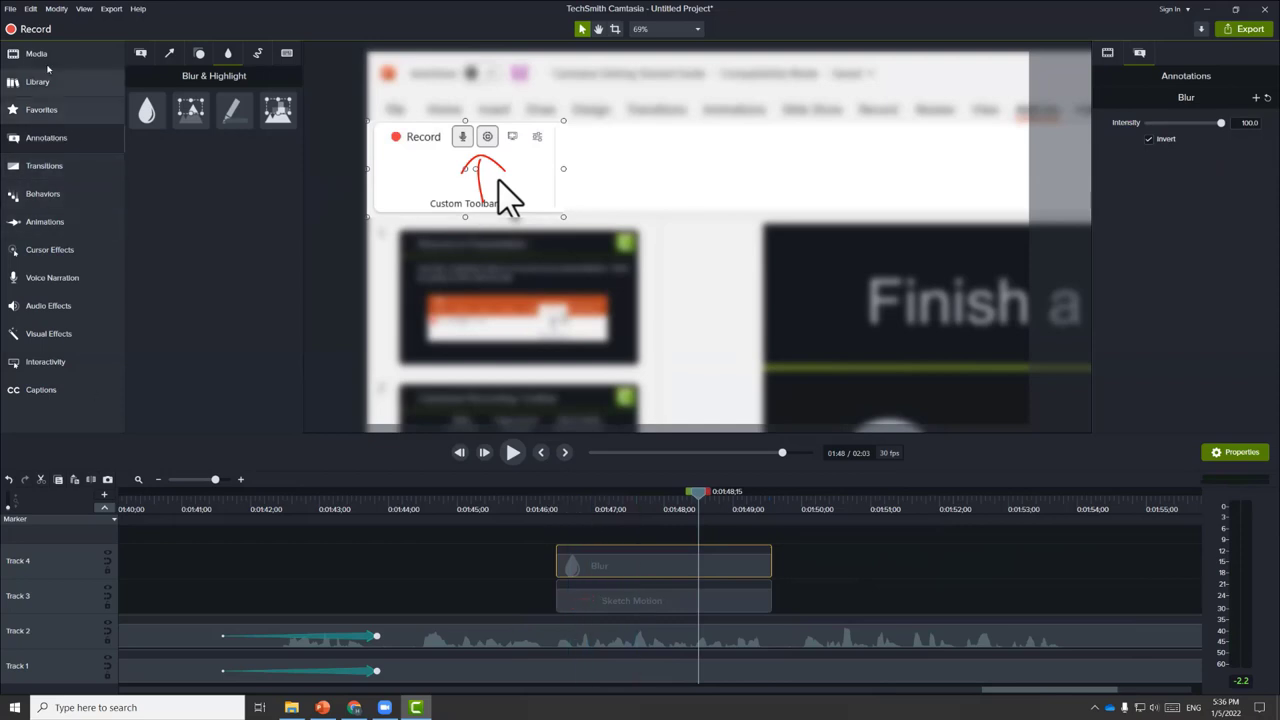
Step: Add Fade transitions to both ends of the Blur clip and preview from 01:46
{"action": "left_click", "coordinate": [44, 168]}
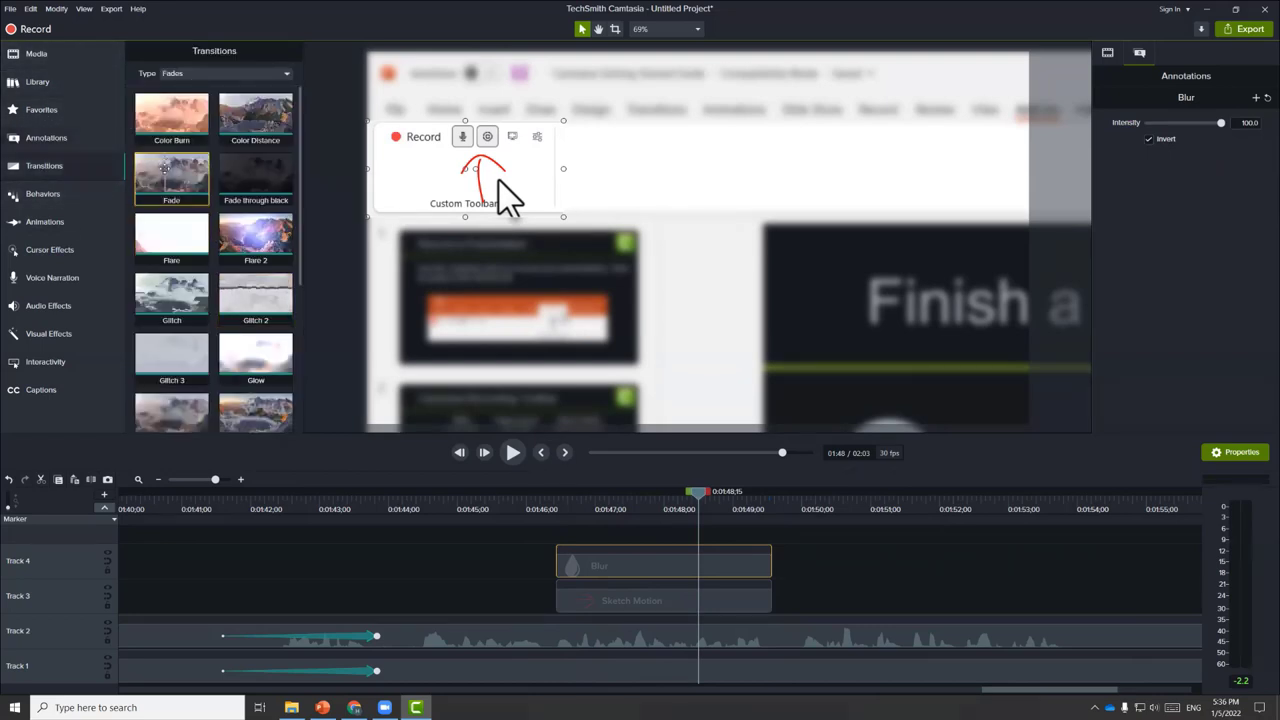
{"action": "left_click_drag", "start_coordinate": [171, 176], "coordinate": [587, 572]}
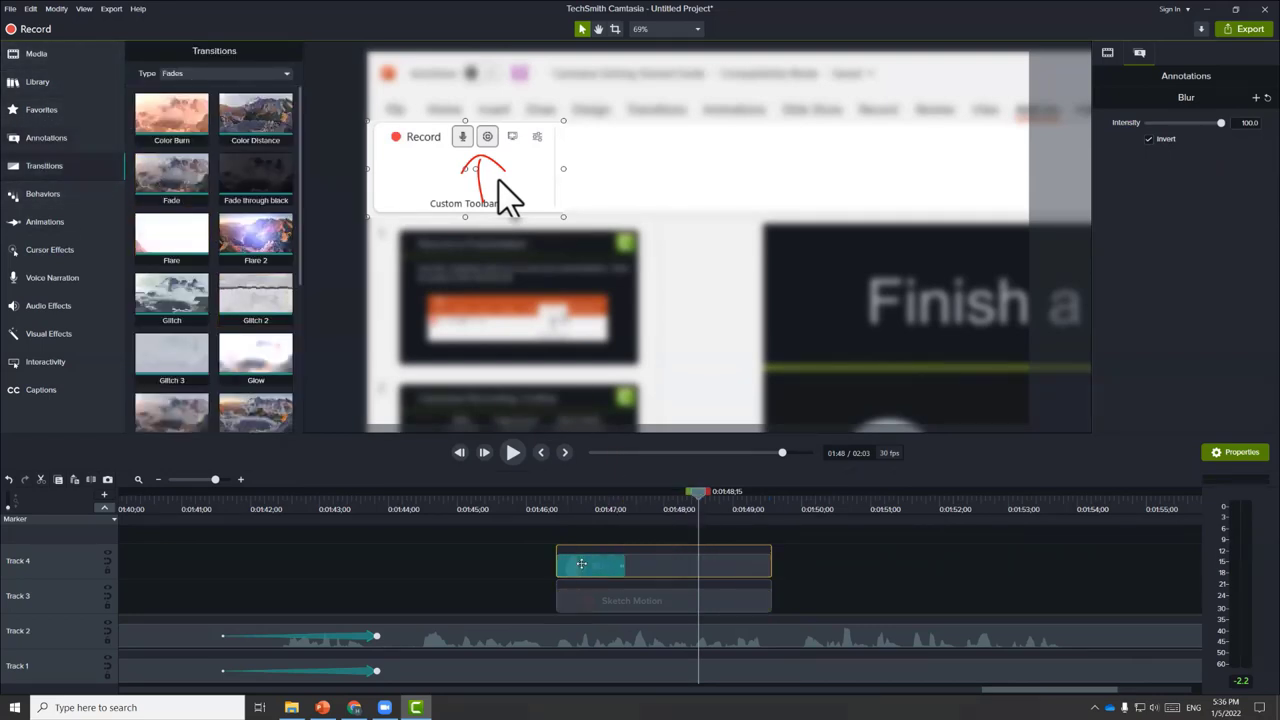
{"action": "left_click_drag", "start_coordinate": [164, 175], "coordinate": [740, 566]}
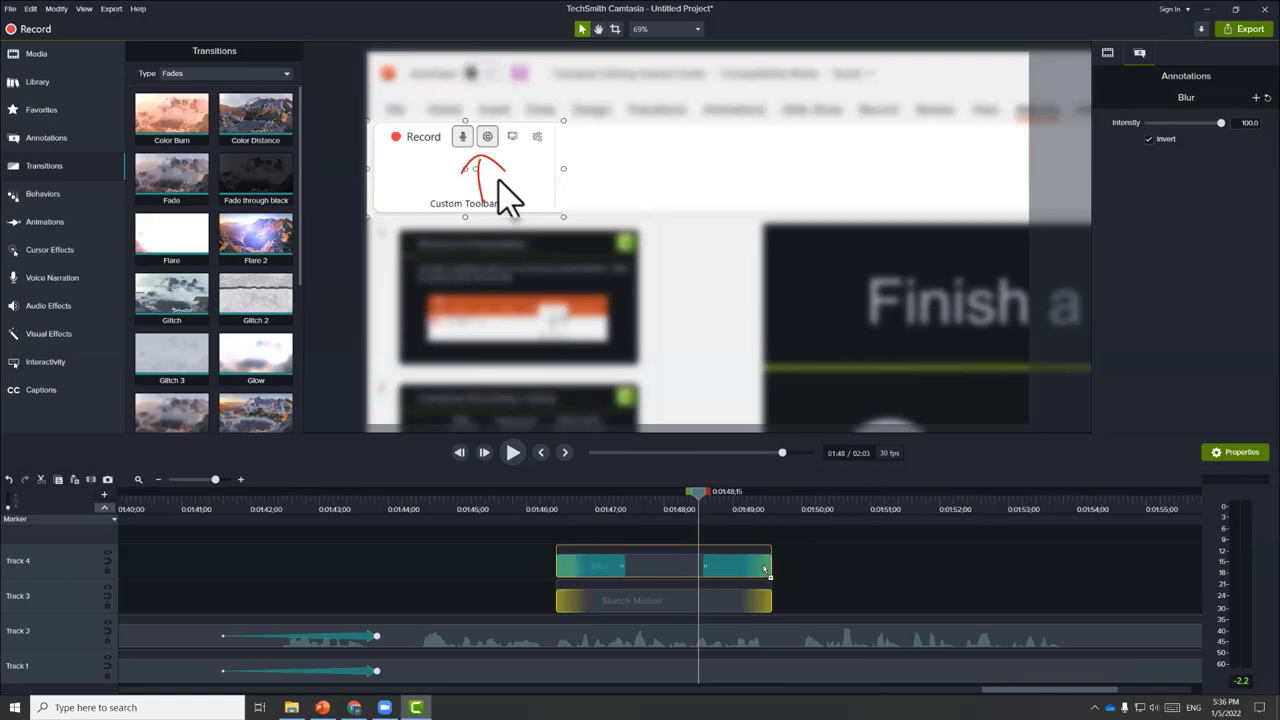
{"action": "left_click", "coordinate": [544, 508]}
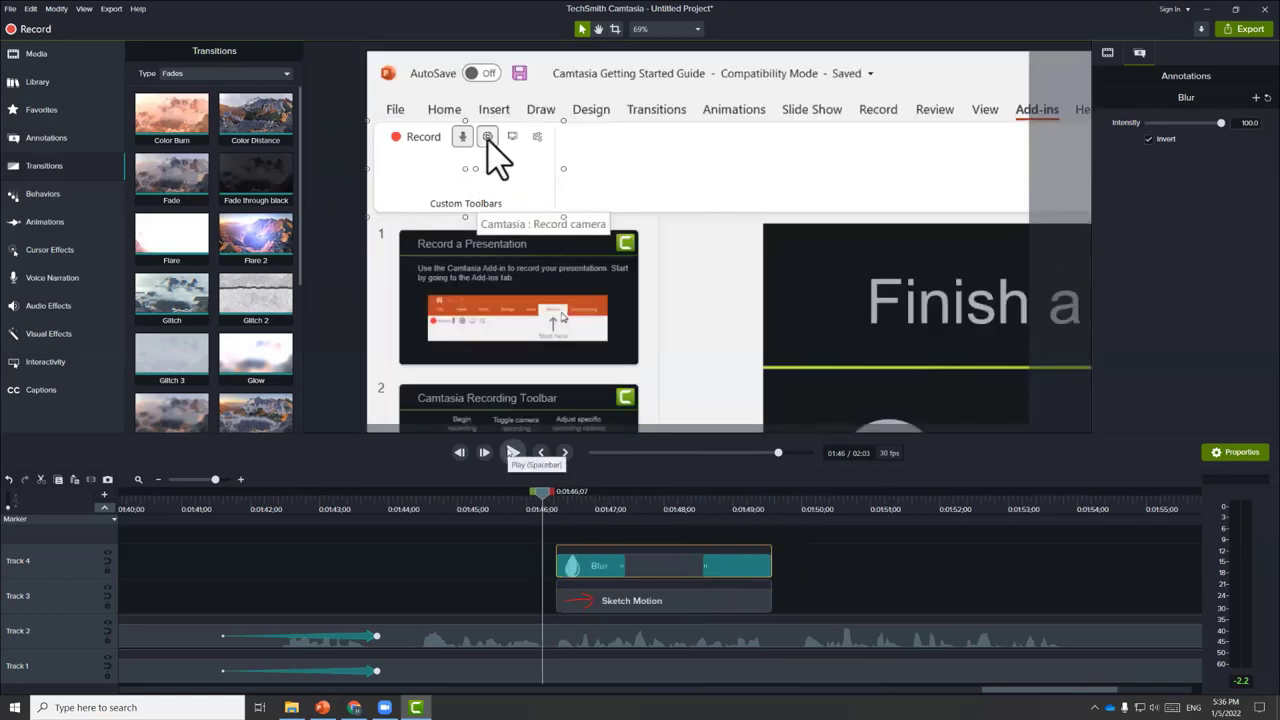
{"action": "left_click", "coordinate": [512, 452]}
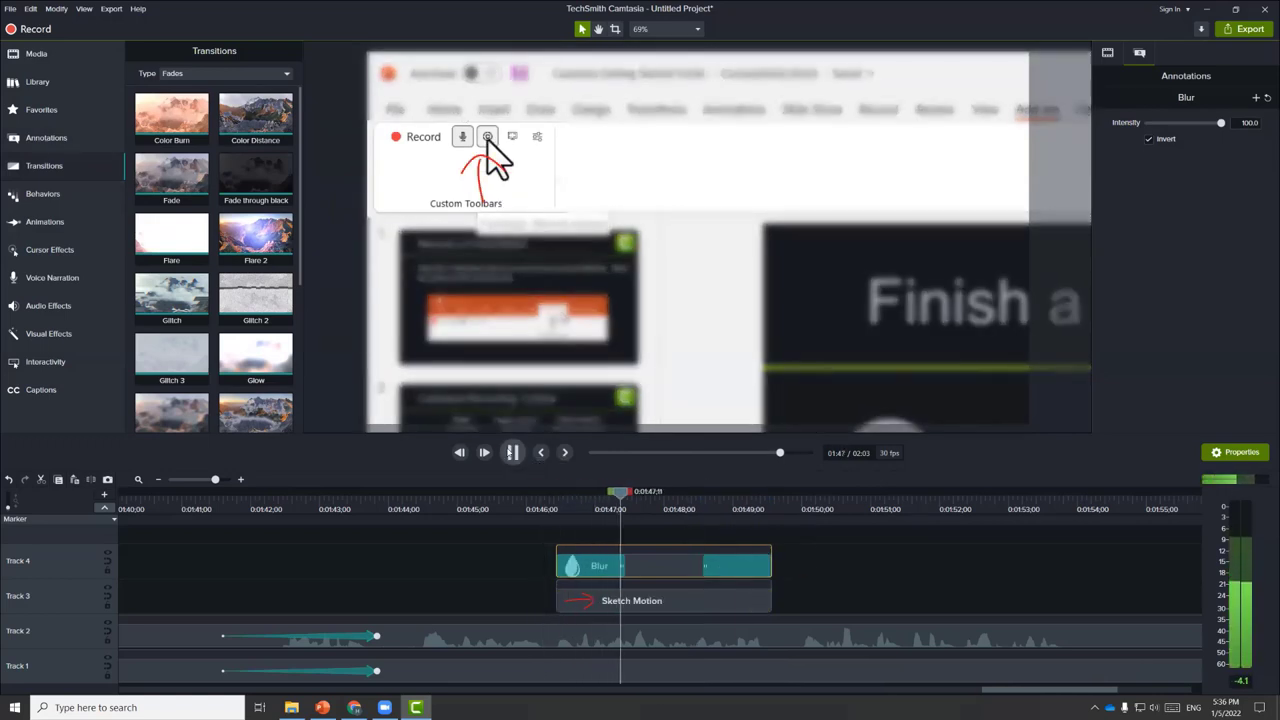
{"action": "left_click", "coordinate": [512, 452]}
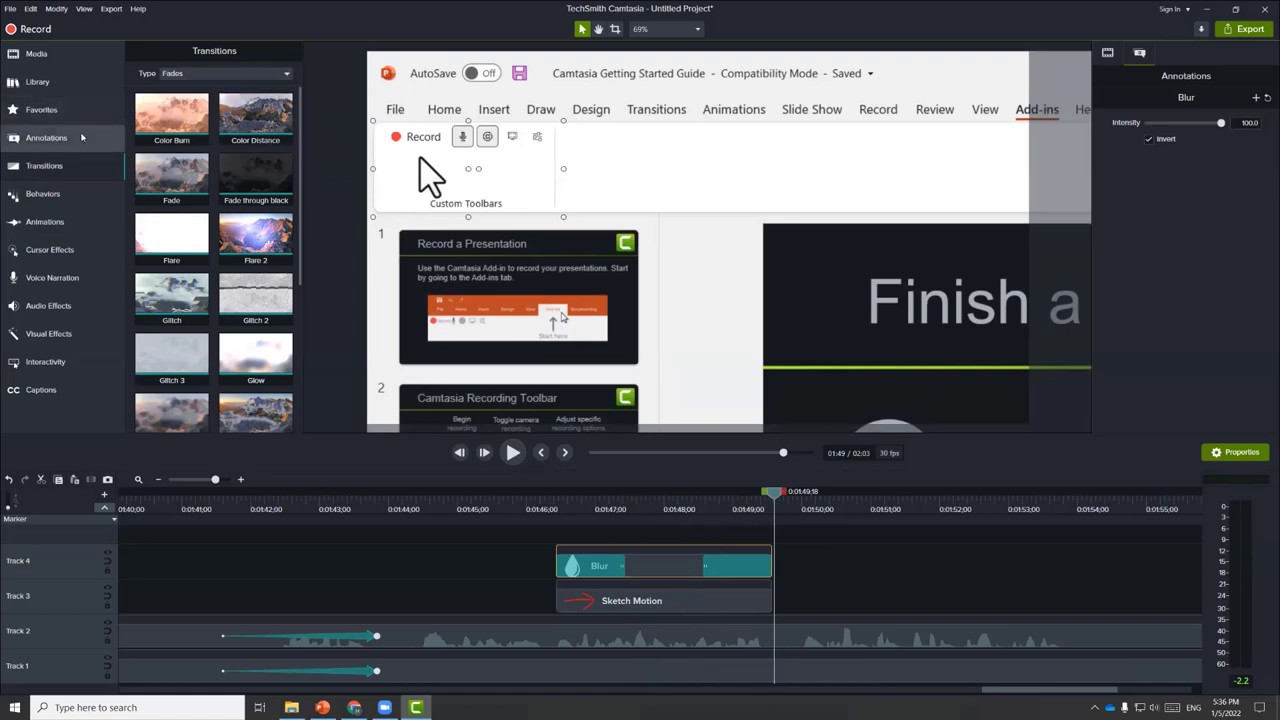
Step: Add a Spotlight after Sketch Motion sized around the first slide thumbnail
{"action": "left_click", "coordinate": [48, 143]}
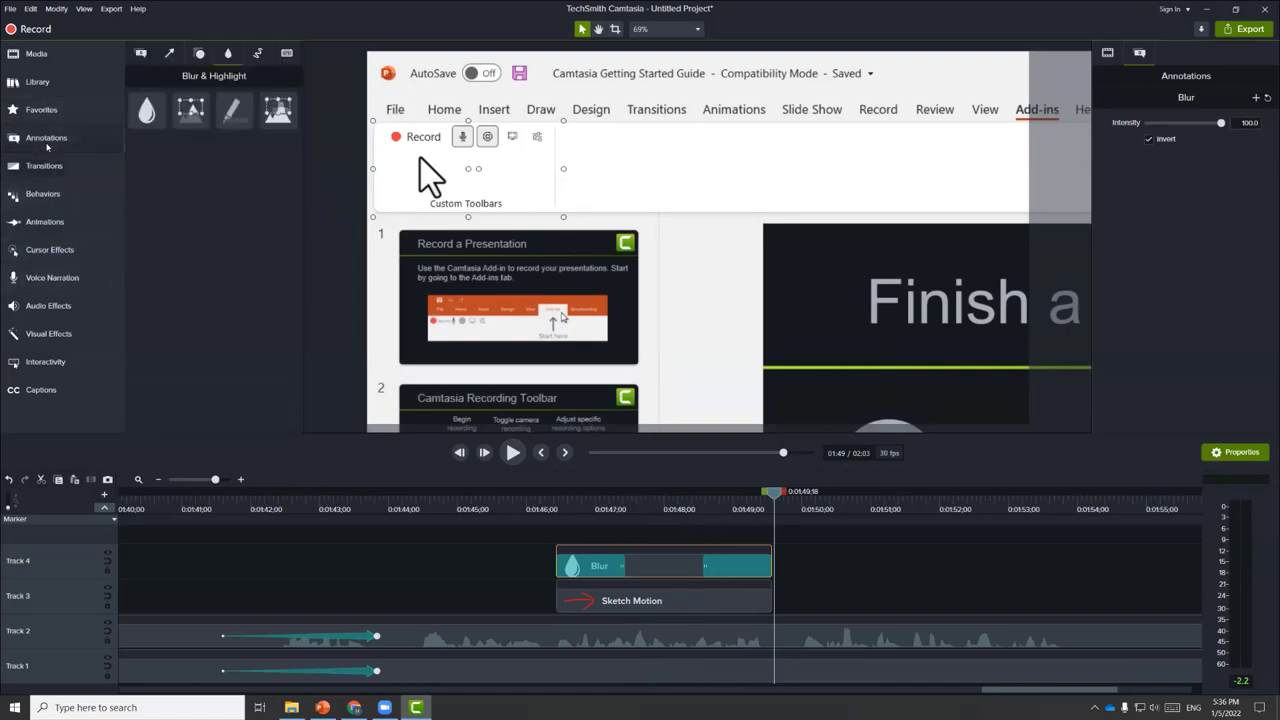
{"action": "mouse_move", "coordinate": [191, 110]}
{"action": "left_mouse_down"}
{"action": "mouse_move", "coordinate": [277, 217]}
{"action": "mouse_move", "coordinate": [518, 262]}
{"action": "mouse_move", "coordinate": [496, 274]}
{"action": "left_mouse_up"}
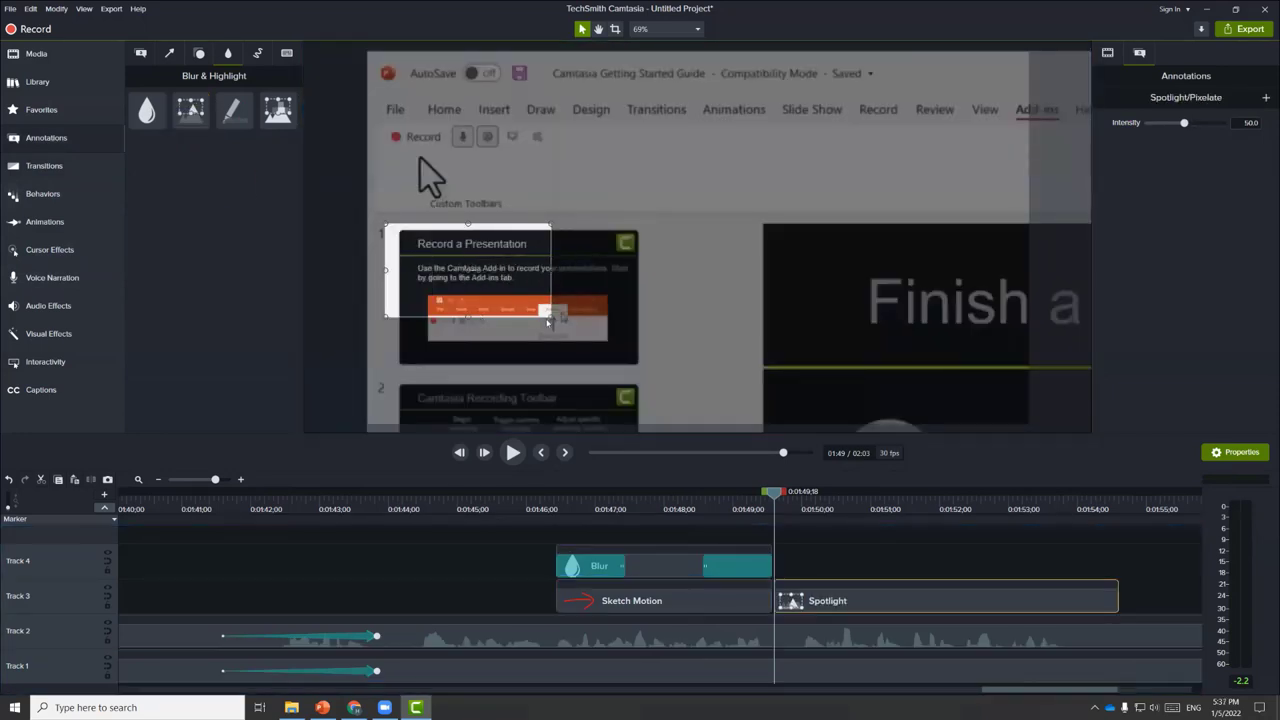
{"action": "left_click_drag", "start_coordinate": [549, 317], "coordinate": [651, 373]}
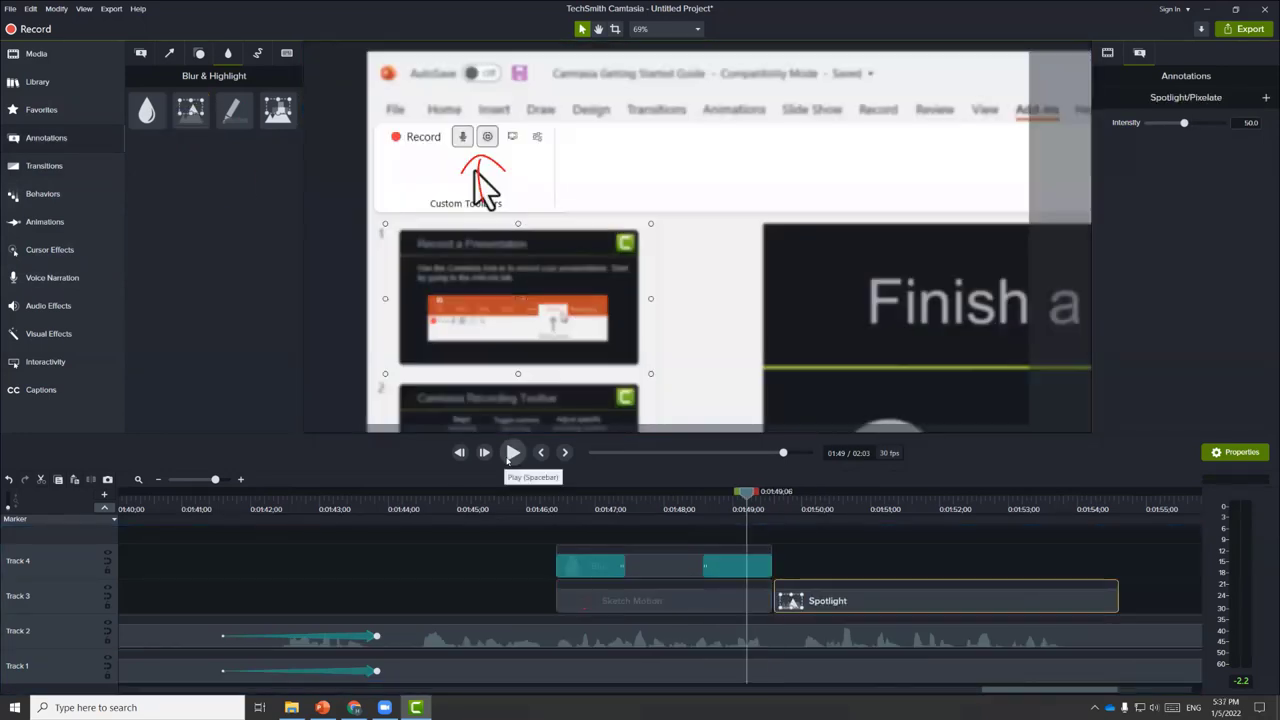
Step: Preview and nudge the spotlight on the Record a Presentation thumbnail, then zoom the timeline out fully
{"action": "left_click", "coordinate": [508, 457]}
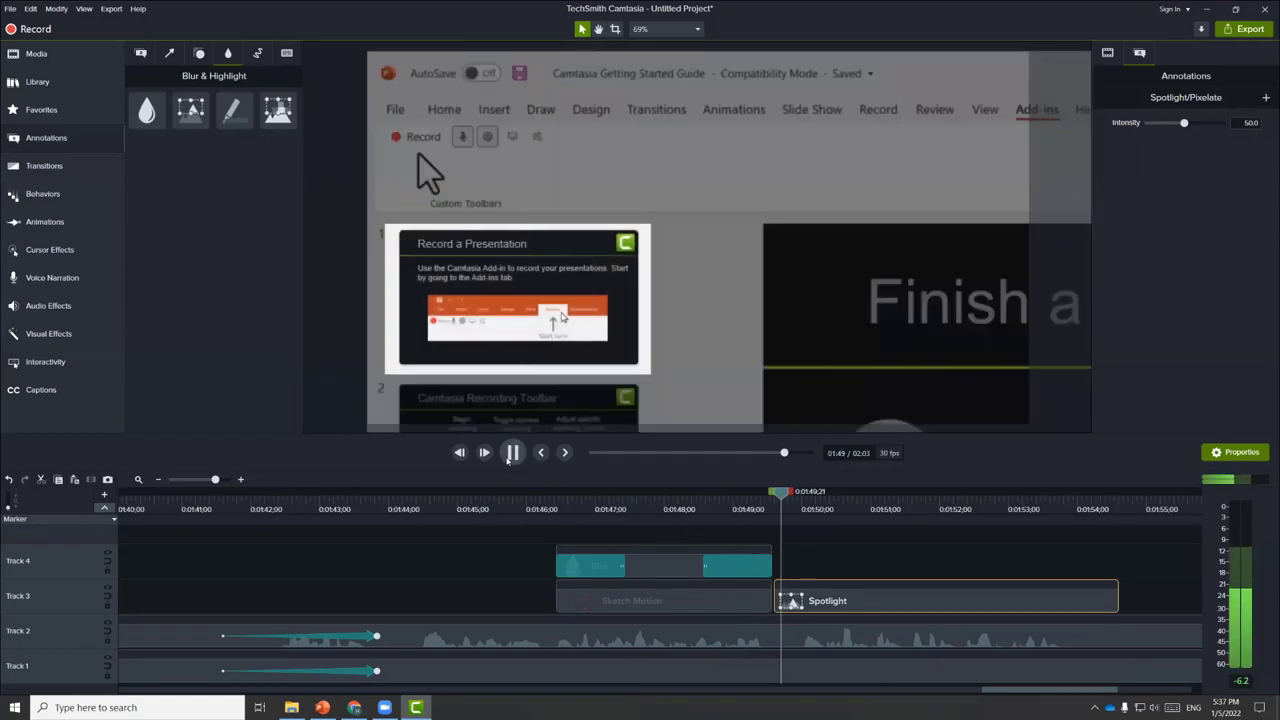
{"action": "left_click", "coordinate": [508, 457]}
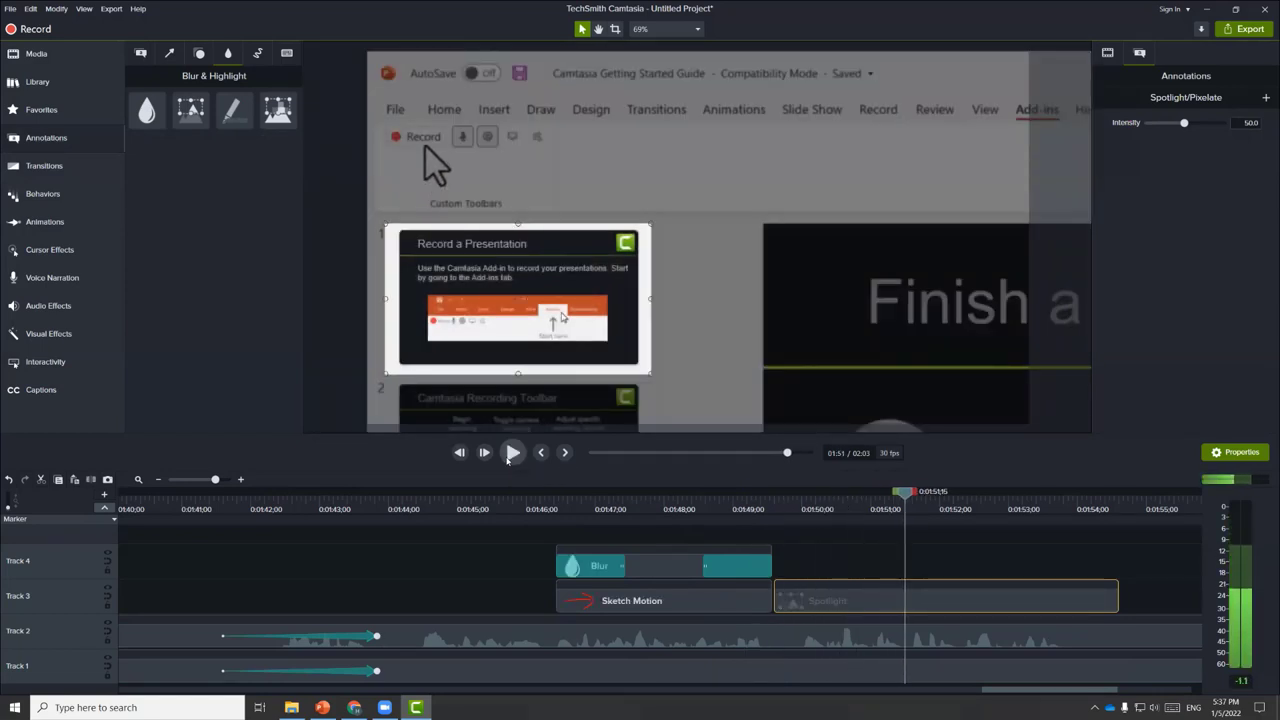
{"action": "left_click_drag", "start_coordinate": [510, 333], "coordinate": [566, 355]}
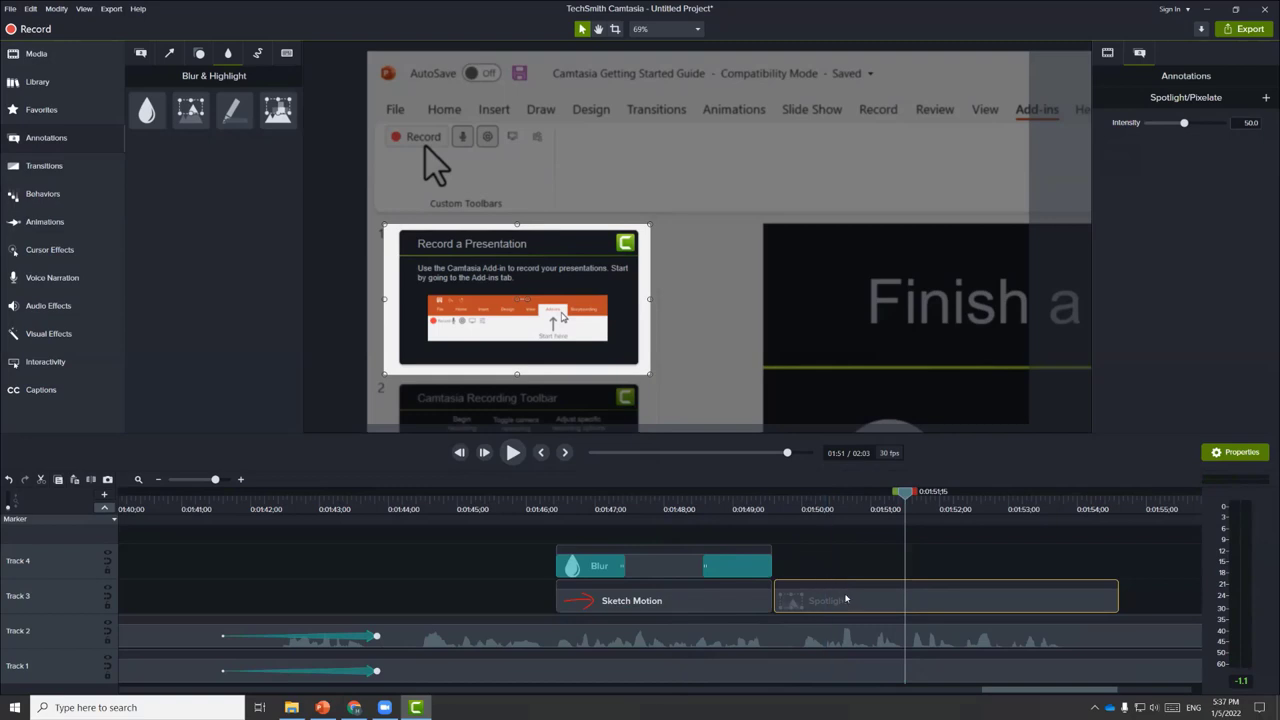
{"action": "left_click", "coordinate": [199, 481]}
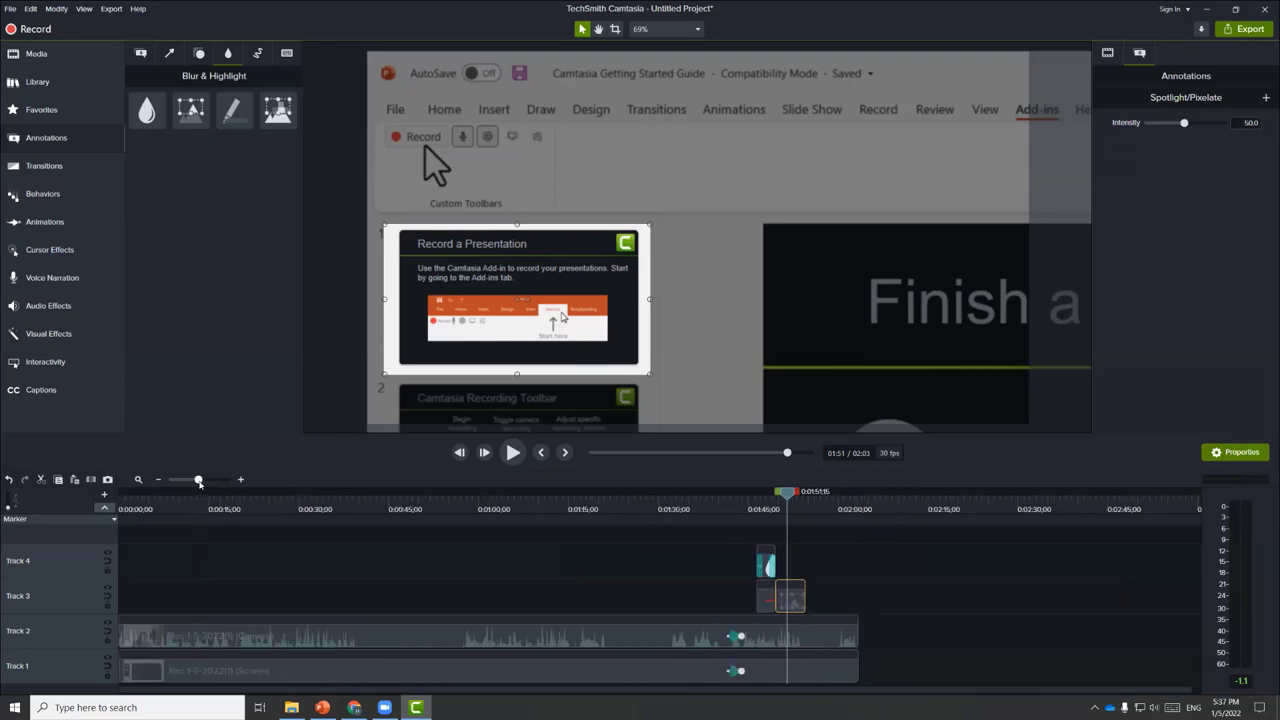
Step: Zoom the timeline out further and open the Library's Music Tracks folder
{"action": "left_click_drag", "start_coordinate": [198, 481], "coordinate": [190, 481]}
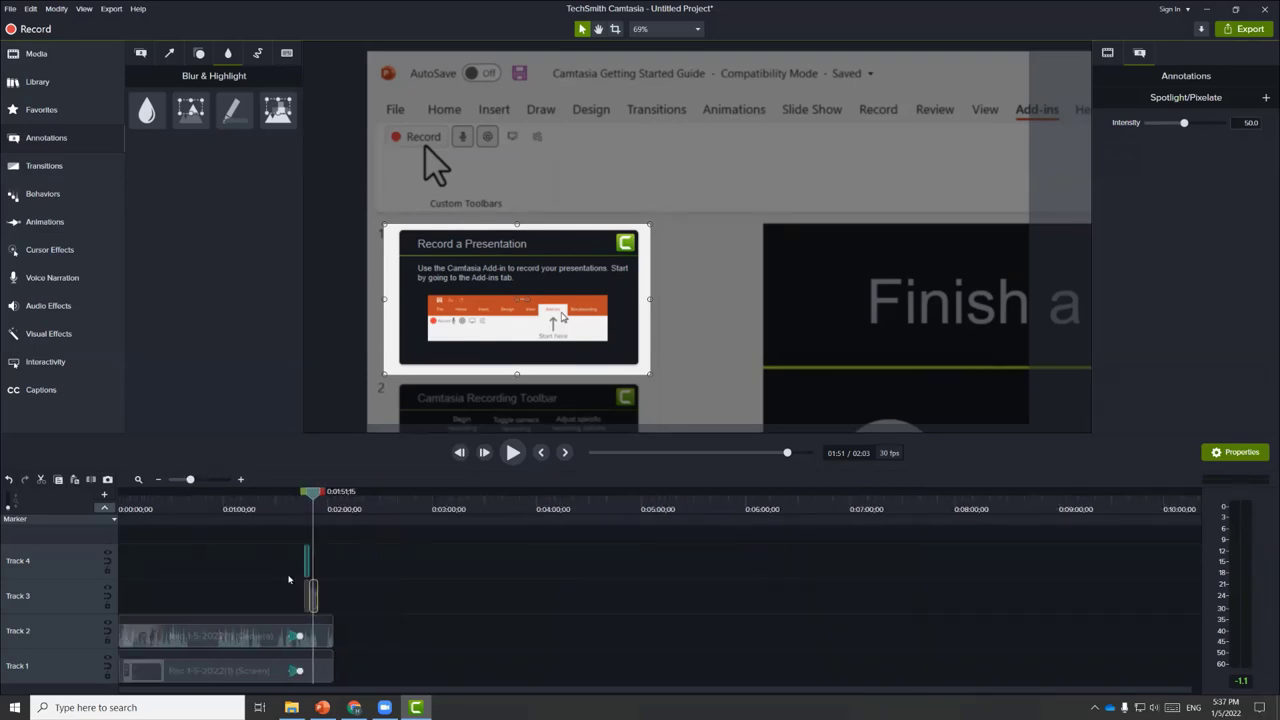
{"action": "left_click", "coordinate": [40, 84]}
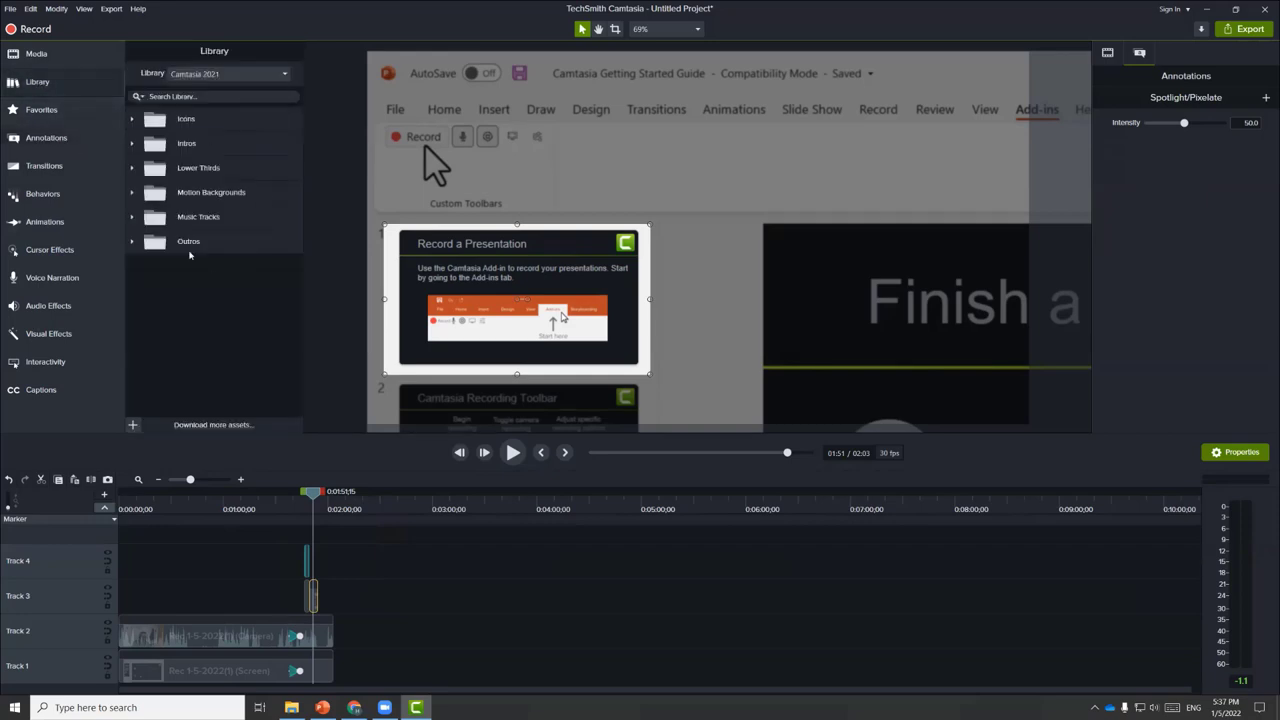
{"action": "left_click", "coordinate": [131, 192]}
{"action": "left_click", "coordinate": [131, 193]}
{"action": "left_click", "coordinate": [133, 218]}
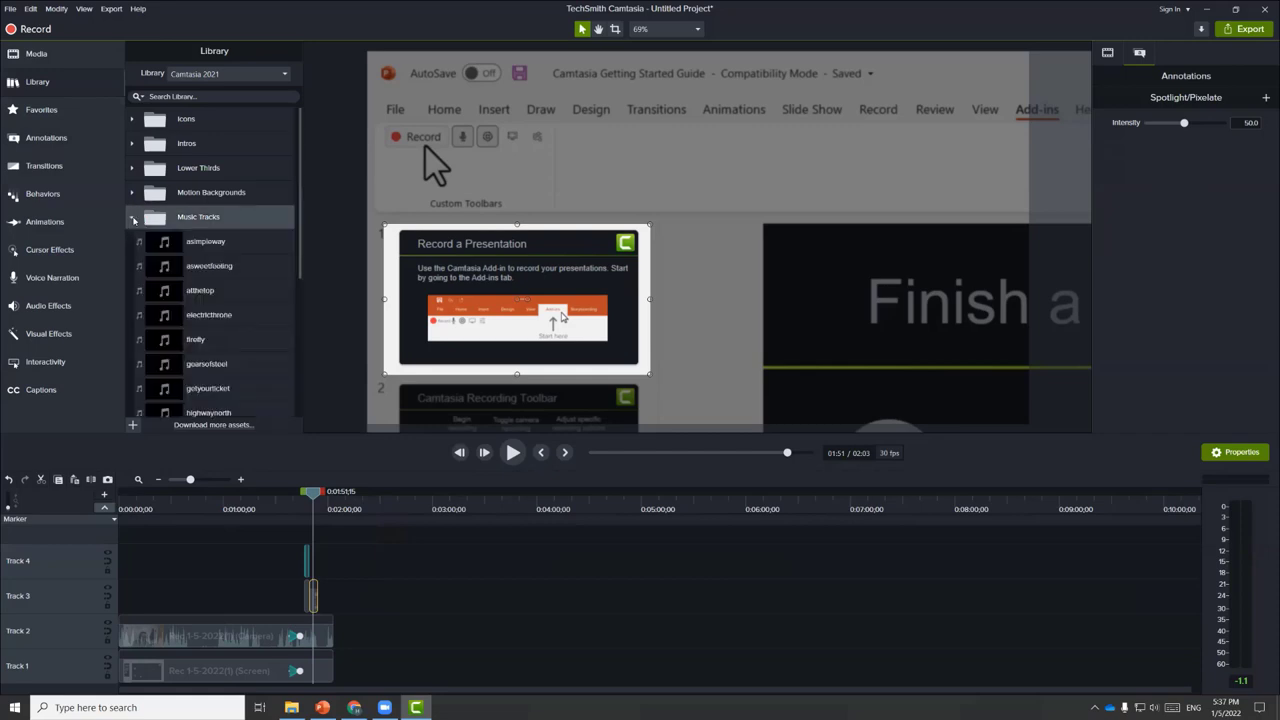
Step: Preview the asimpleway track and drag it onto a new Track 5
{"action": "double_click", "coordinate": [212, 242]}
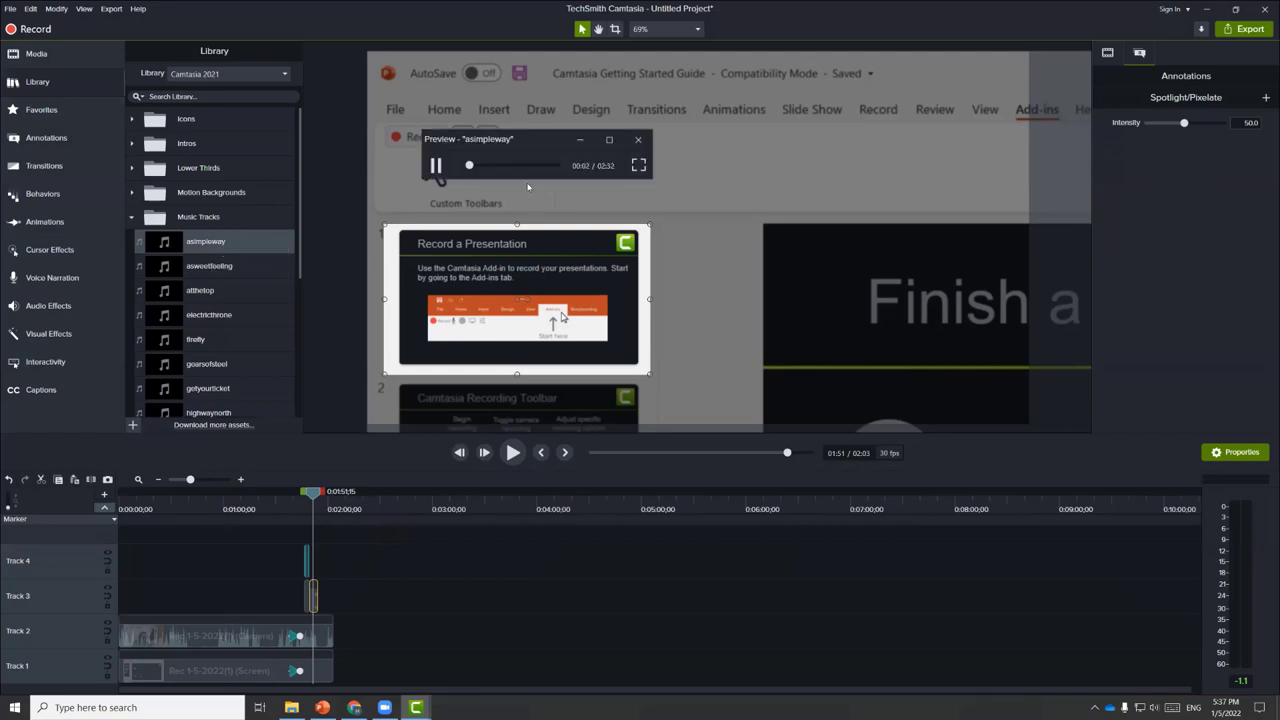
{"action": "left_click", "coordinate": [638, 142]}
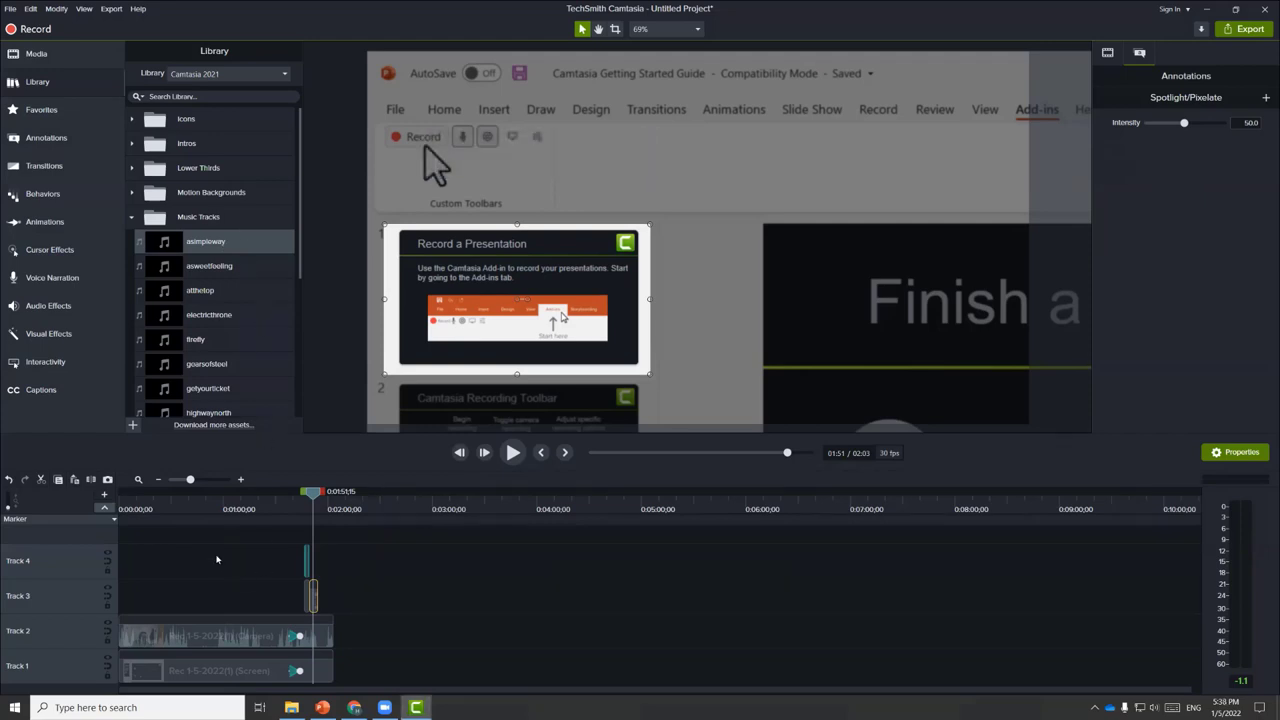
{"action": "left_click_drag", "start_coordinate": [166, 242], "coordinate": [236, 550]}
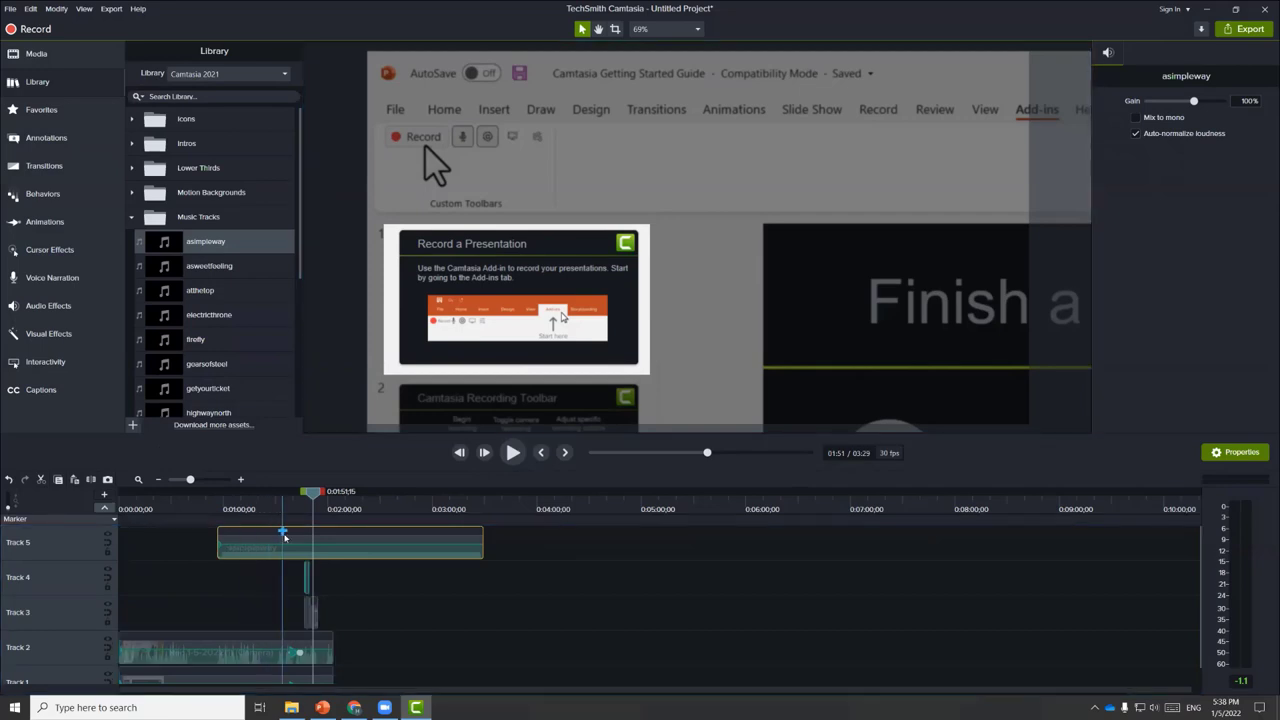
Step: Move the asimpleway clip to 0:00, trim it to end at 2:03, and lower its volume to 40%
{"action": "left_click_drag", "start_coordinate": [418, 543], "coordinate": [292, 546]}
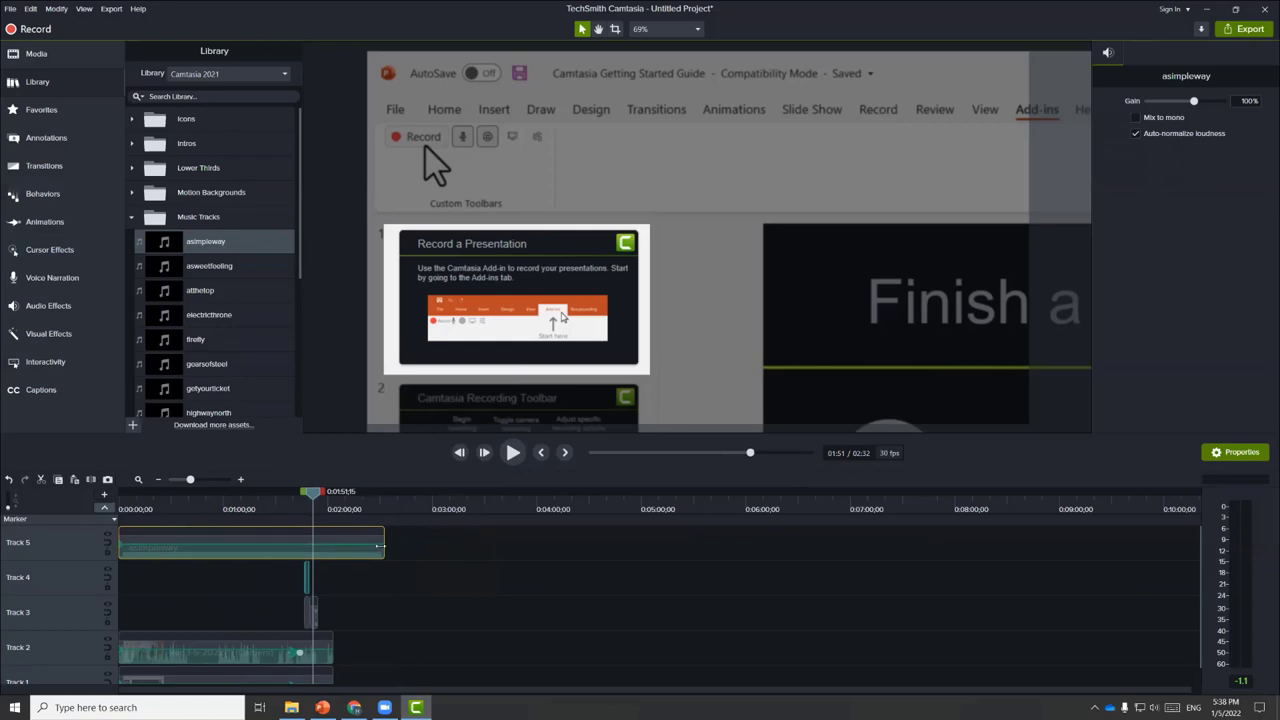
{"action": "left_click_drag", "start_coordinate": [380, 538], "coordinate": [332, 543]}
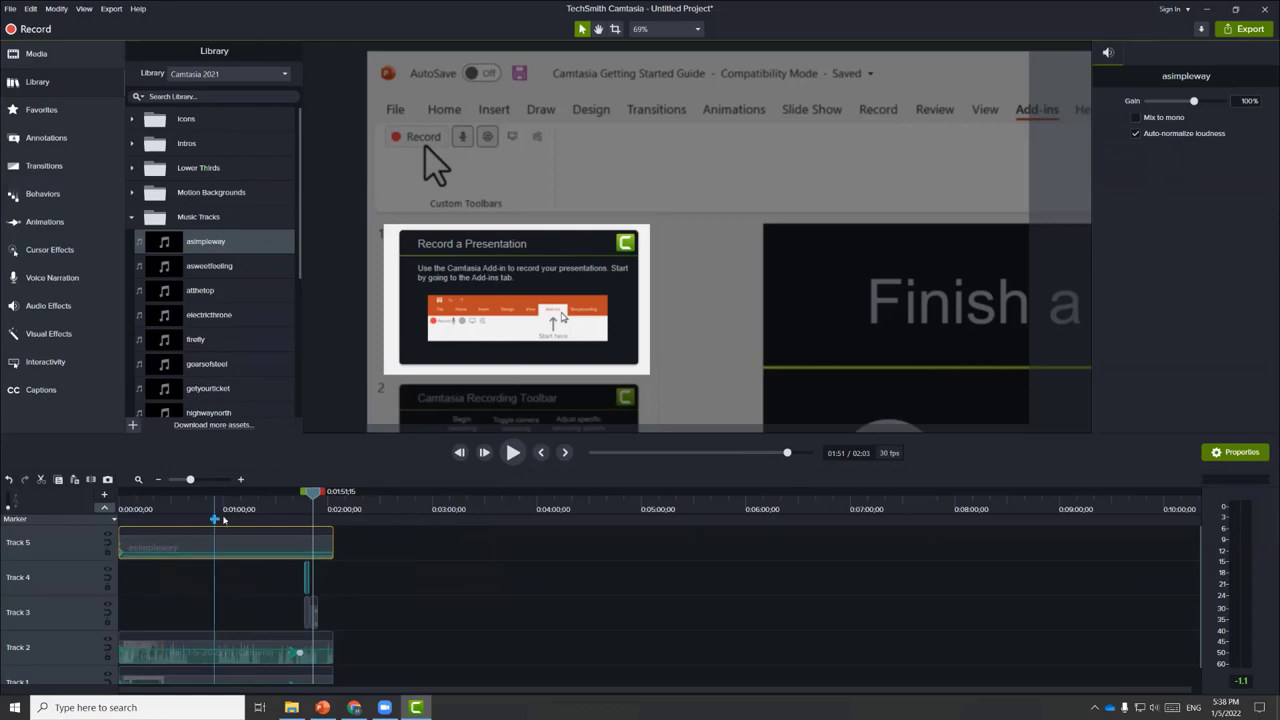
{"action": "left_click", "coordinate": [265, 509]}
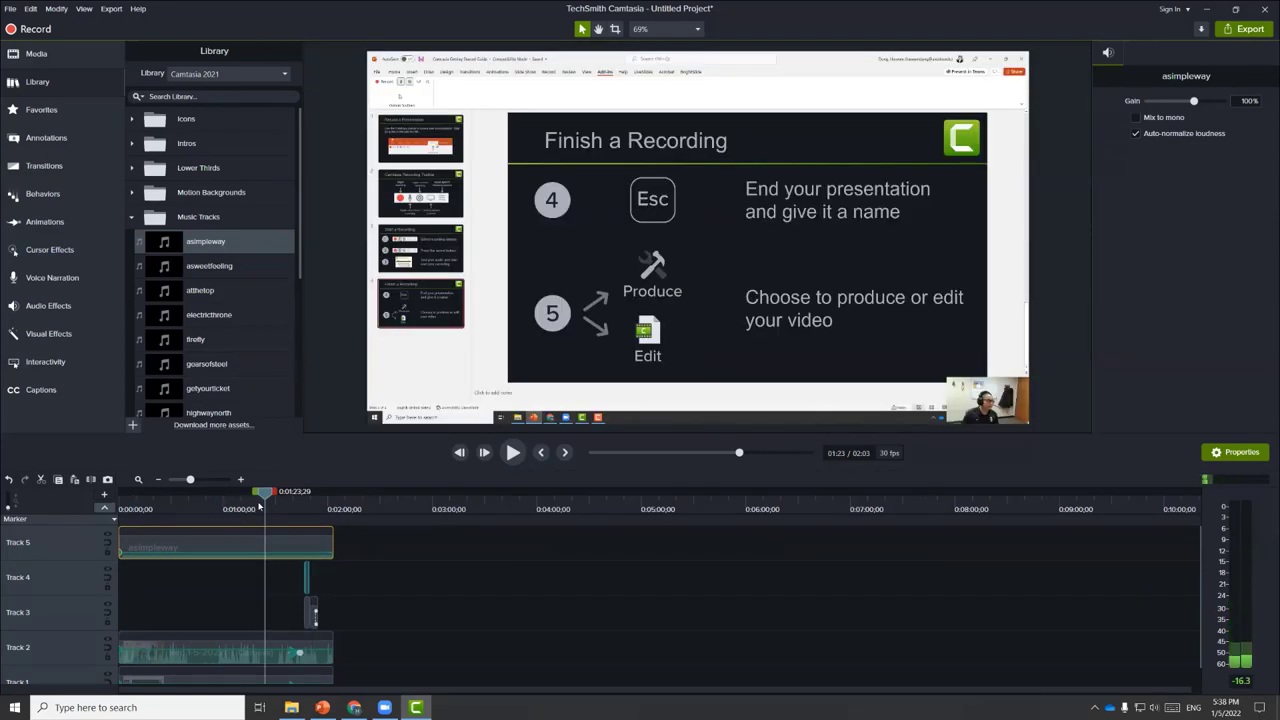
{"action": "key", "text": "space"}
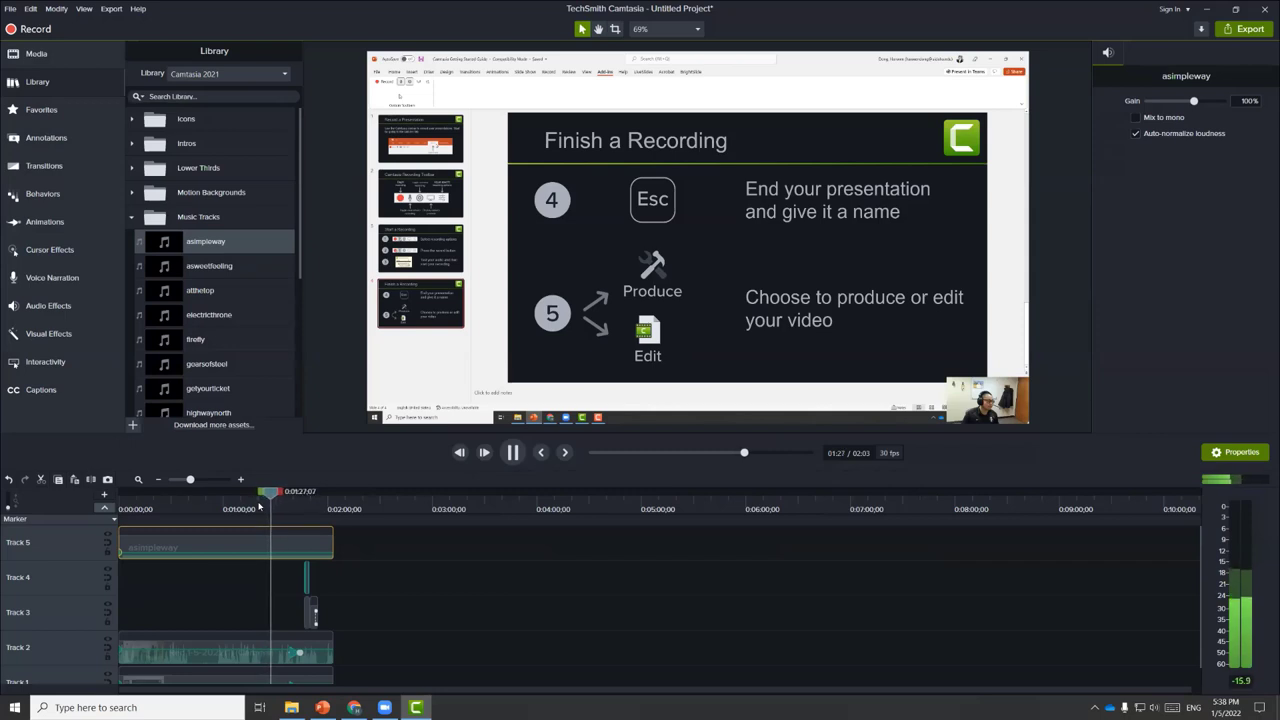
{"action": "left_click", "coordinate": [282, 500]}
{"action": "key", "text": "space"}
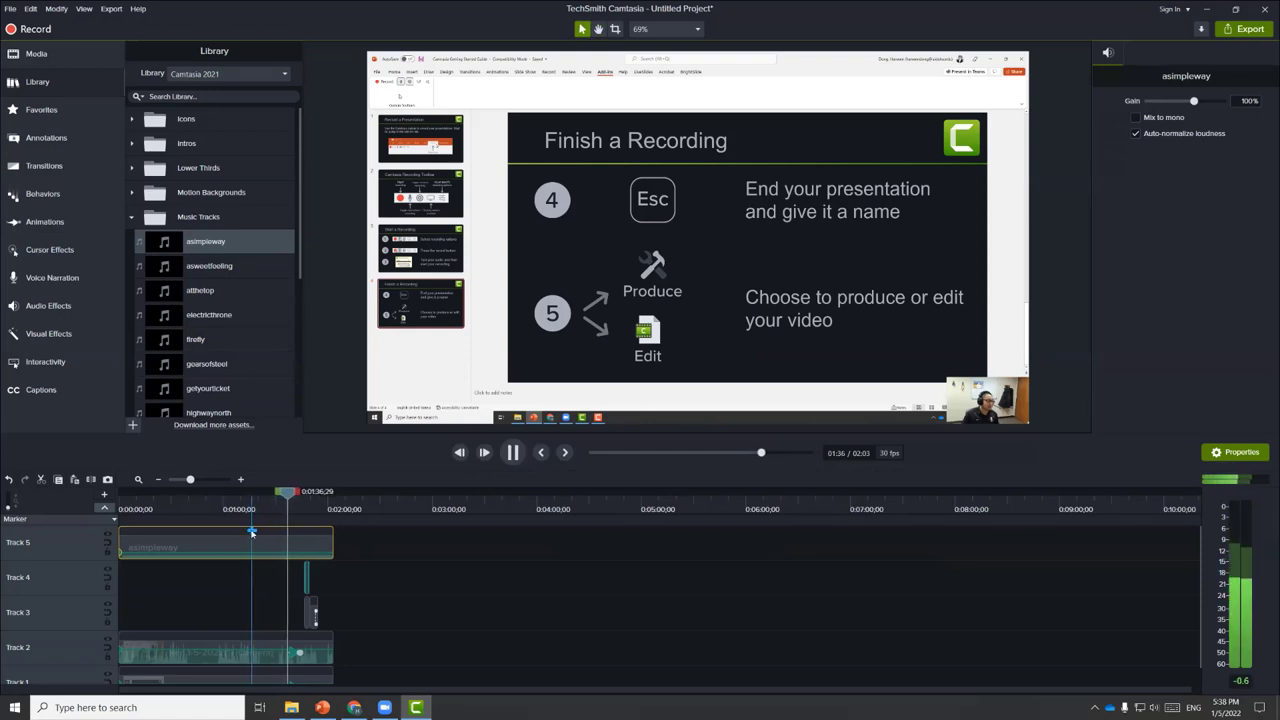
{"action": "key", "text": "space"}
{"action": "left_click_drag", "start_coordinate": [252, 532], "coordinate": [275, 552]}
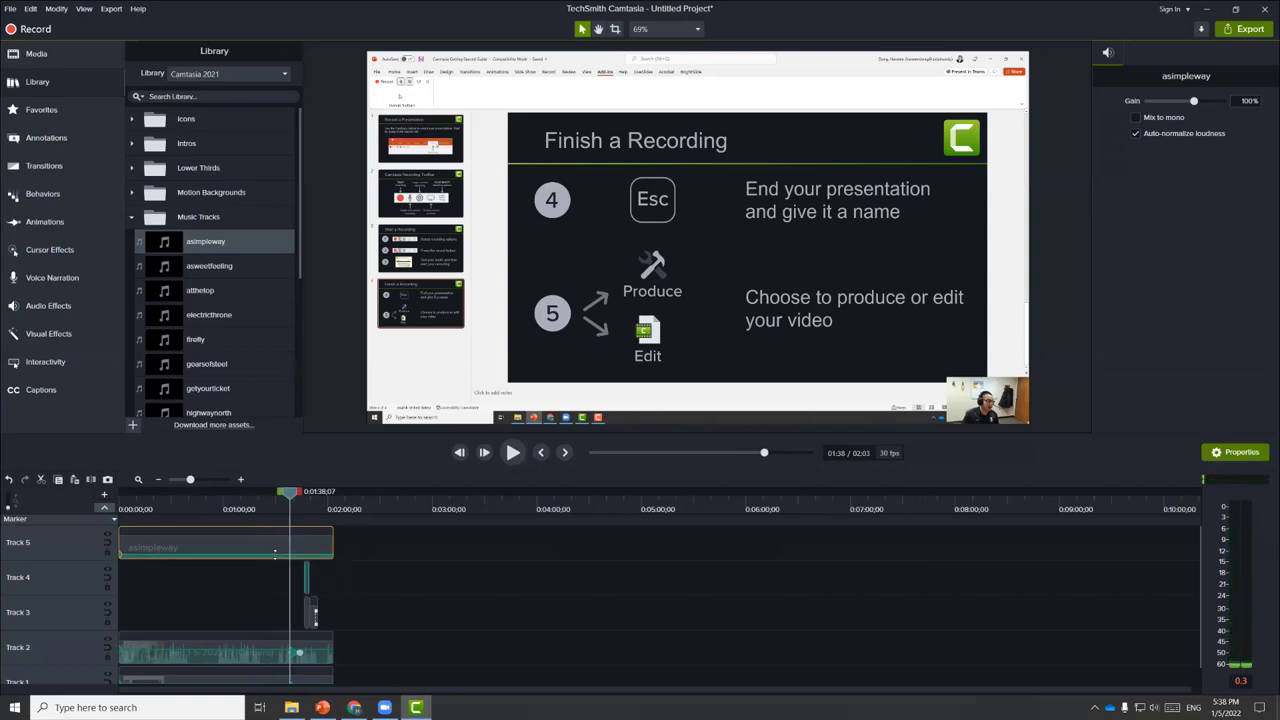
{"action": "left_click", "coordinate": [52, 315]}
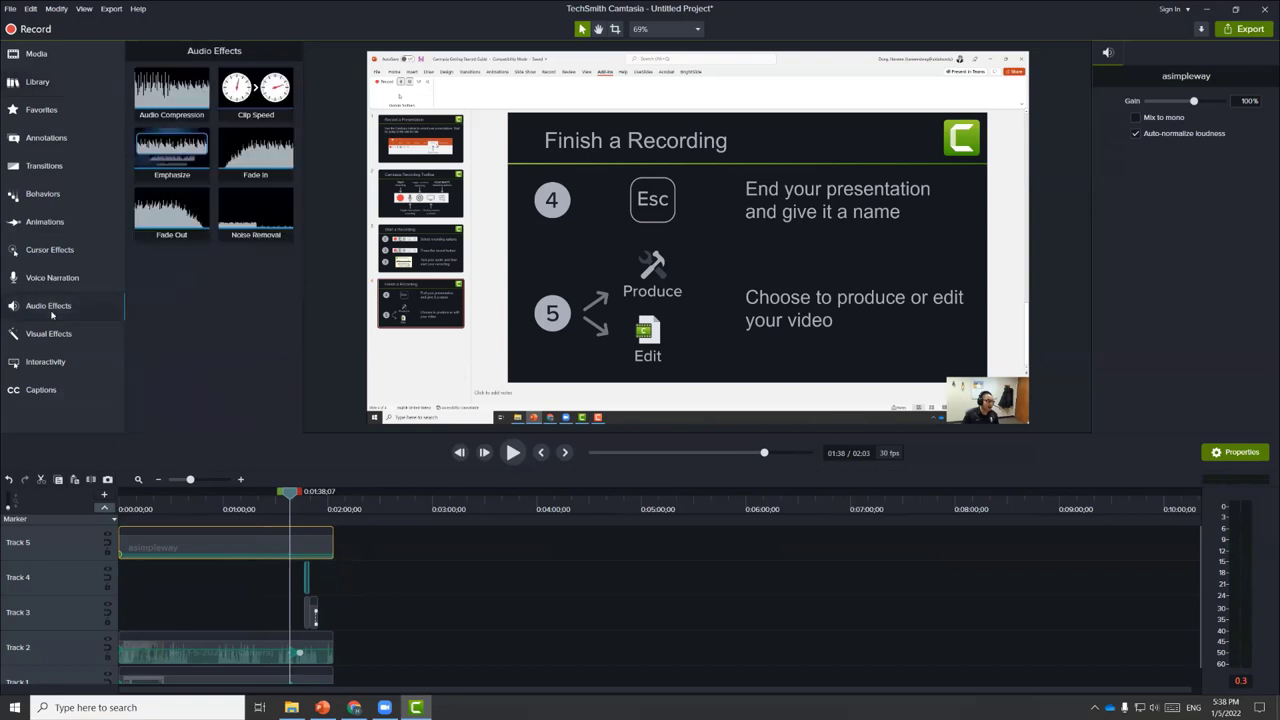
Step: Add Fade In and Fade Out to the Track 5 music clip, preview the ending, and show Interactivity
{"action": "left_click_drag", "start_coordinate": [252, 160], "coordinate": [132, 552]}
{"action": "left_click_drag", "start_coordinate": [200, 215], "coordinate": [325, 552]}
{"action": "left_click", "coordinate": [322, 508]}
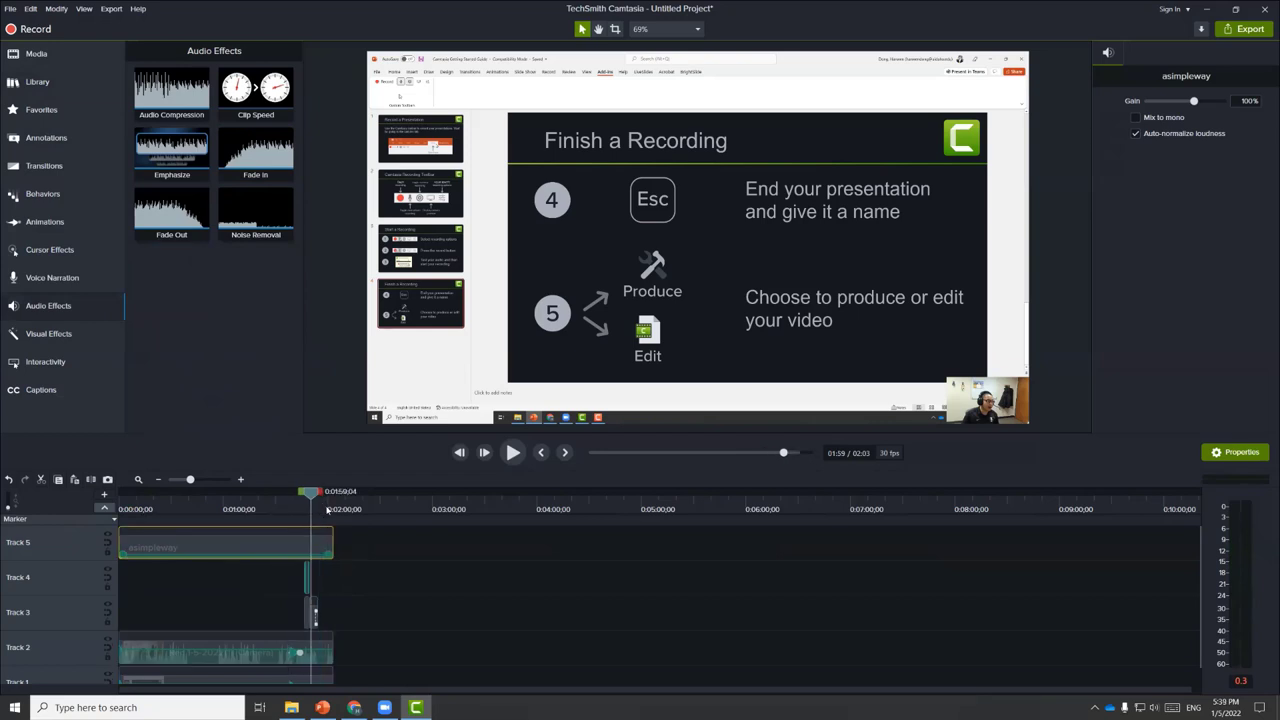
{"action": "key", "text": "space"}
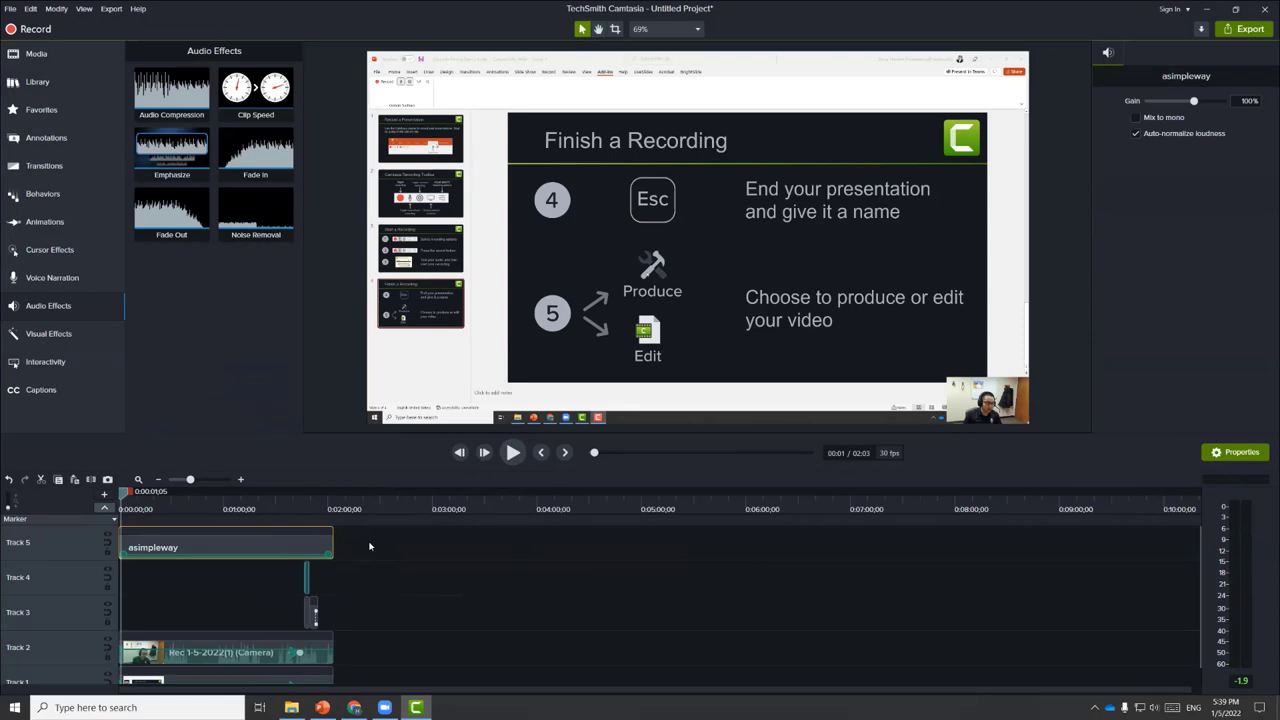
{"action": "key", "text": "ctrl+a"}
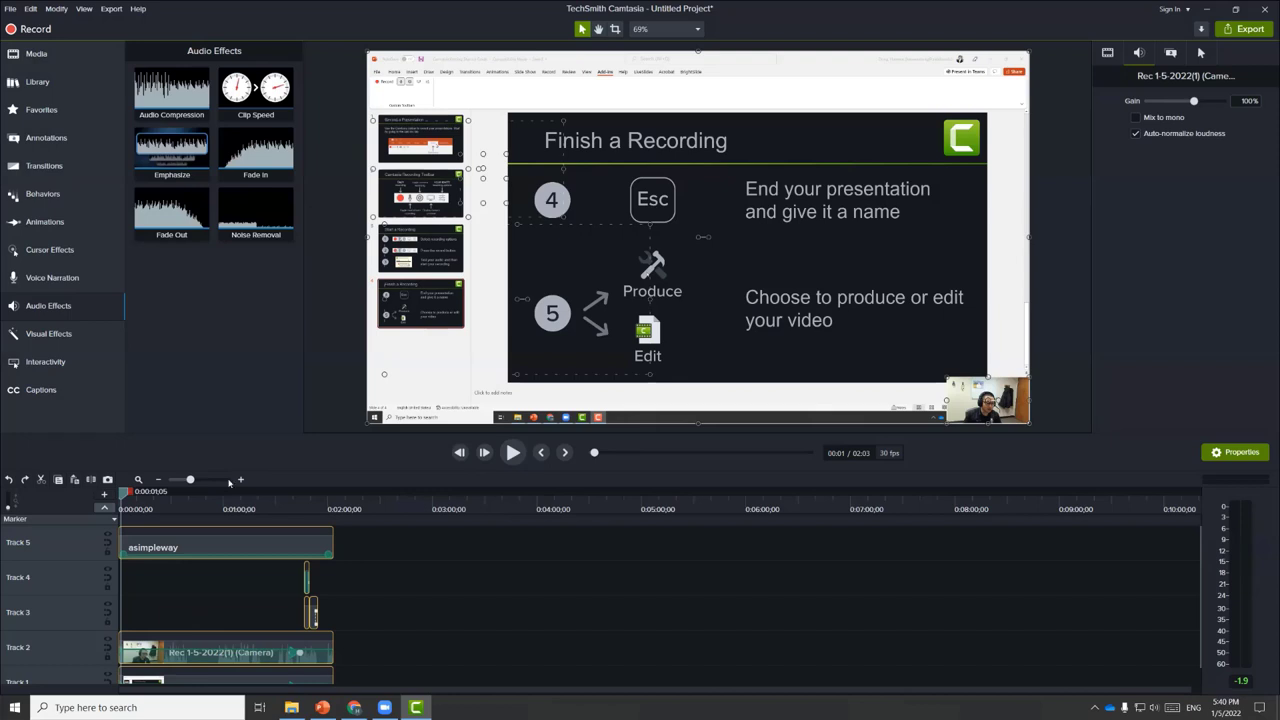
{"action": "left_click", "coordinate": [48, 365]}
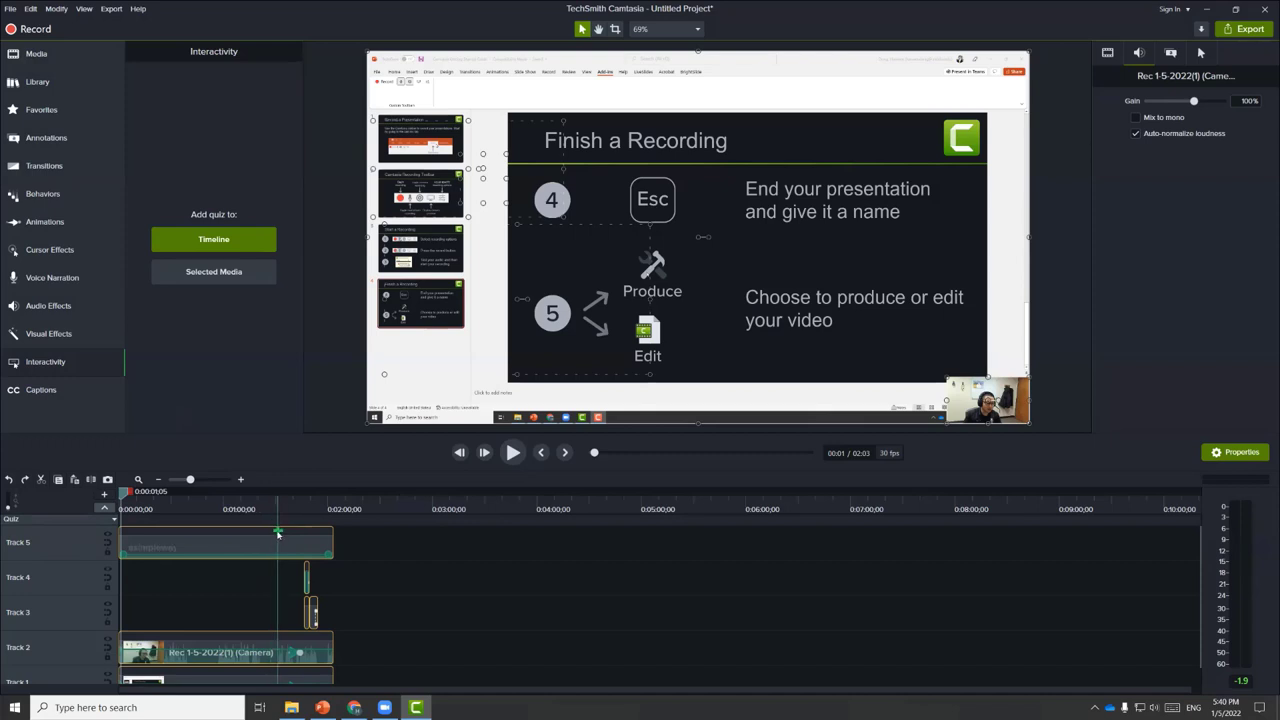
Step: Add Quiz 2 to the timeline and move it to about 01:49 after previewing from 01:42
{"action": "left_click", "coordinate": [278, 533]}
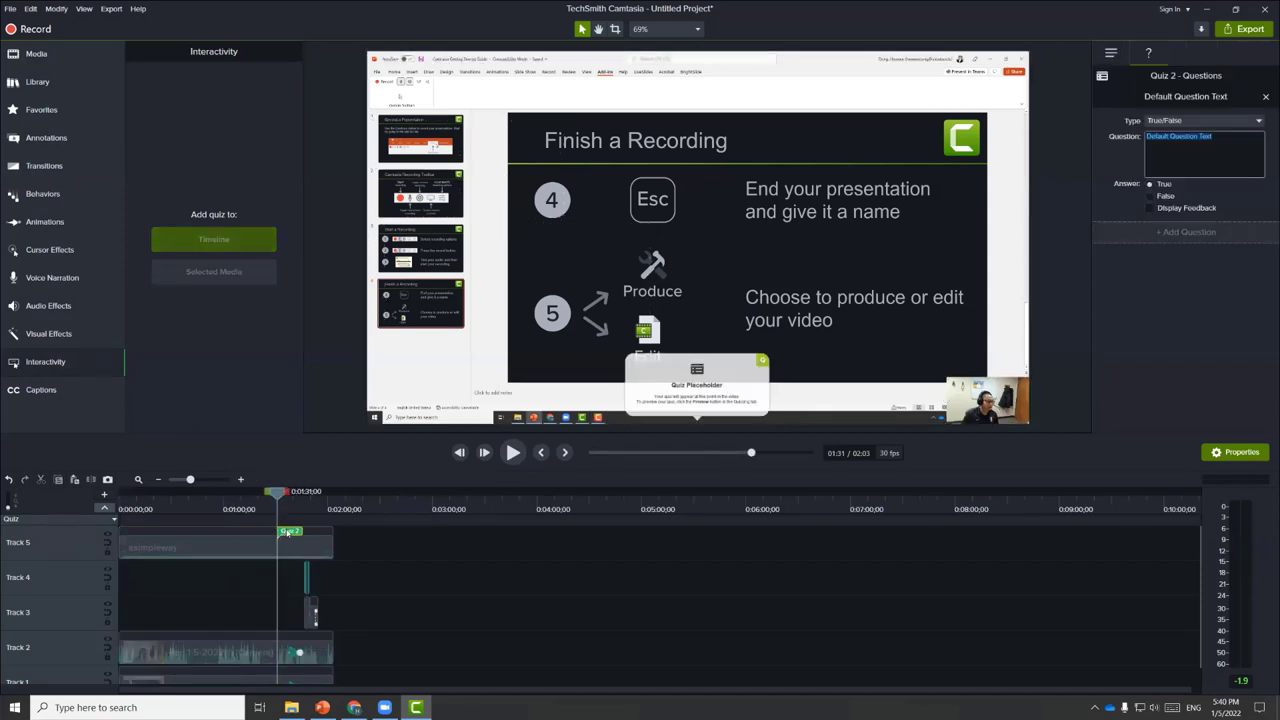
{"action": "scroll", "coordinate": [280, 505], "scroll_direction": "up", "scroll_amount": 3}
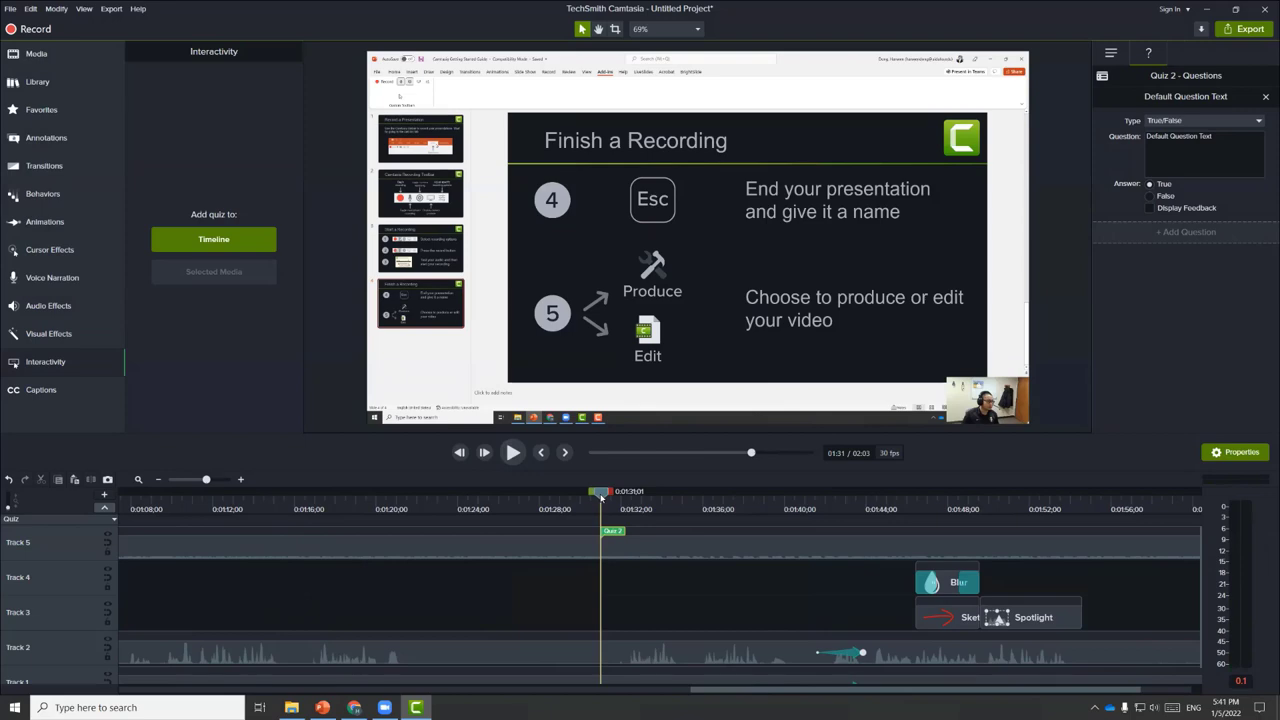
{"action": "left_click", "coordinate": [827, 498]}
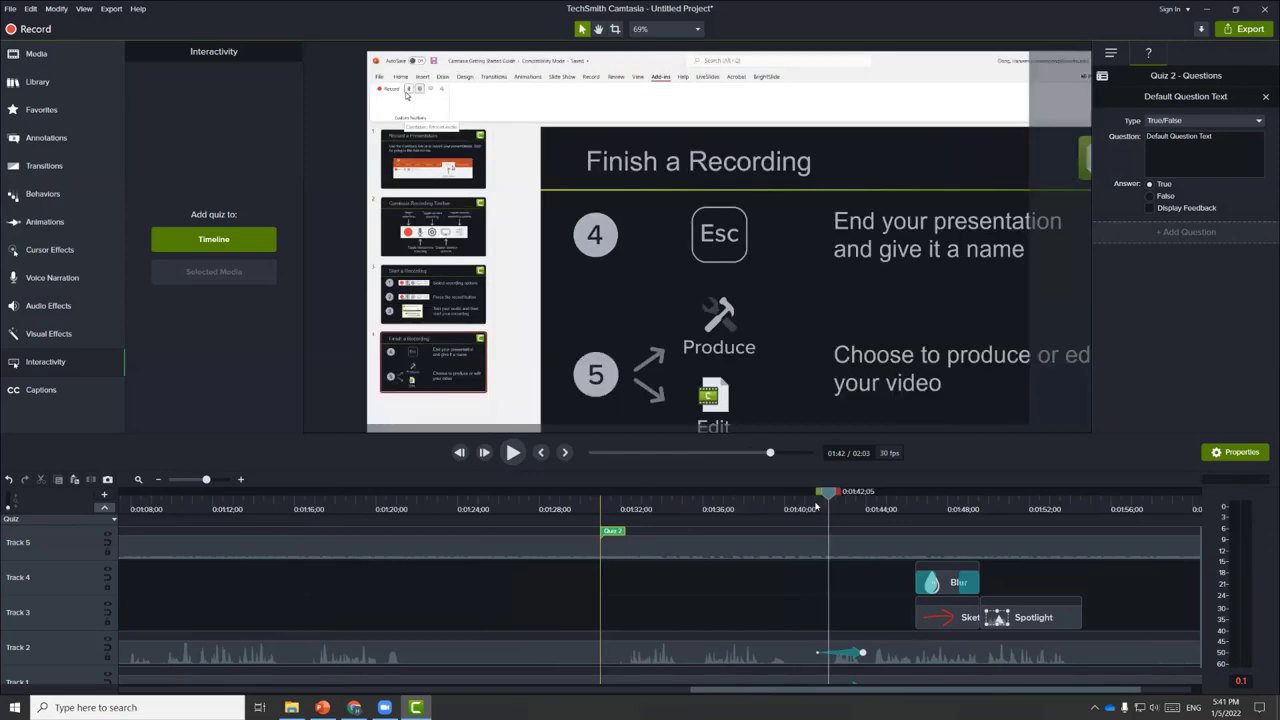
{"action": "left_click", "coordinate": [512, 453]}
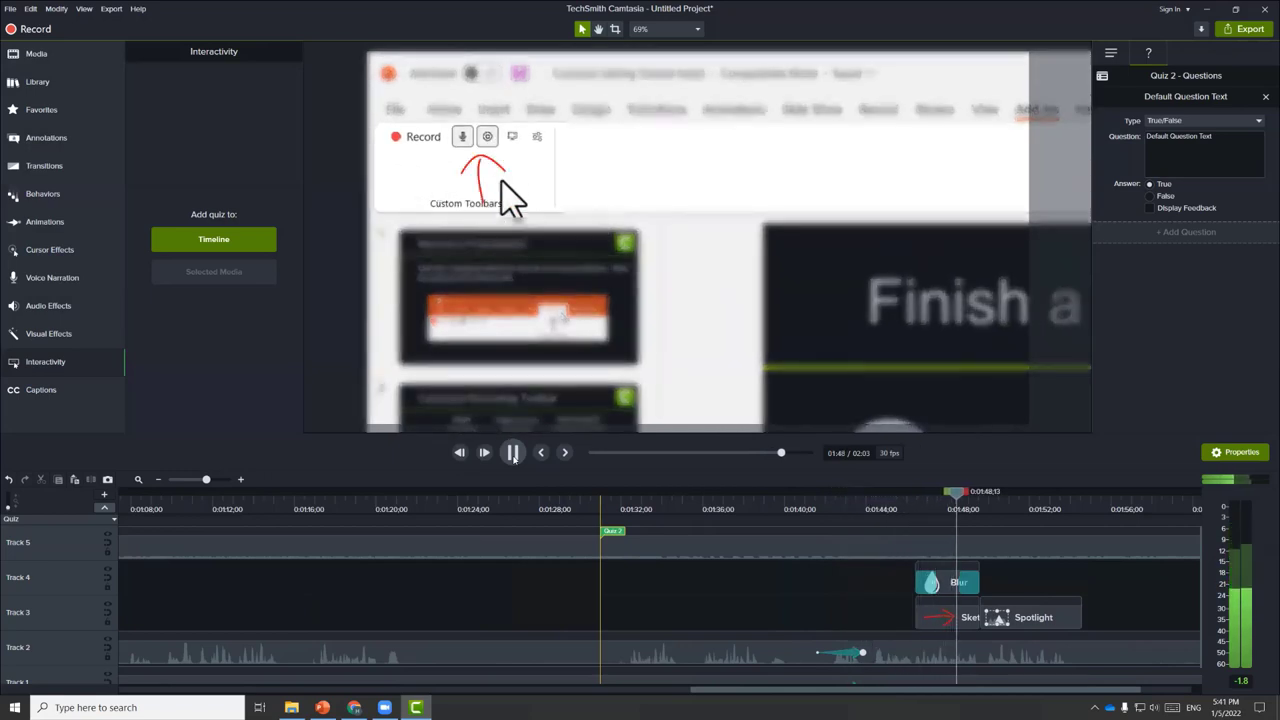
{"action": "left_click", "coordinate": [512, 453]}
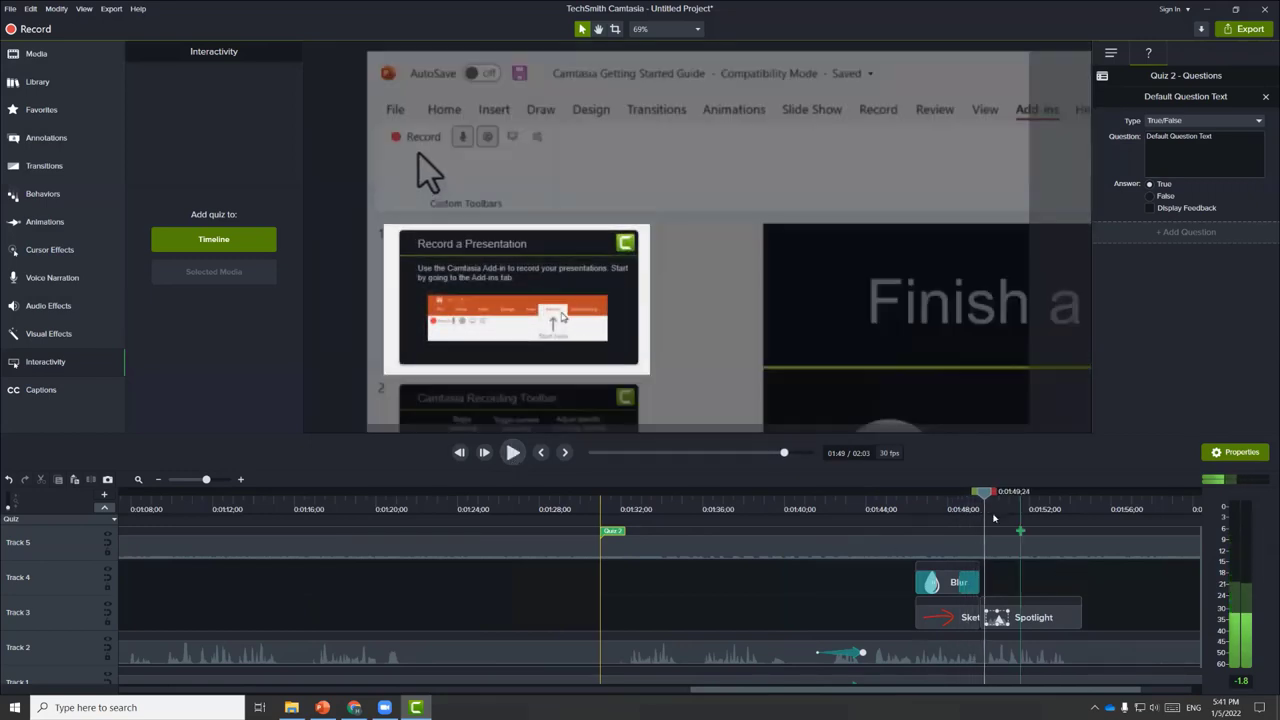
{"action": "left_click_drag", "start_coordinate": [612, 531], "coordinate": [977, 531]}
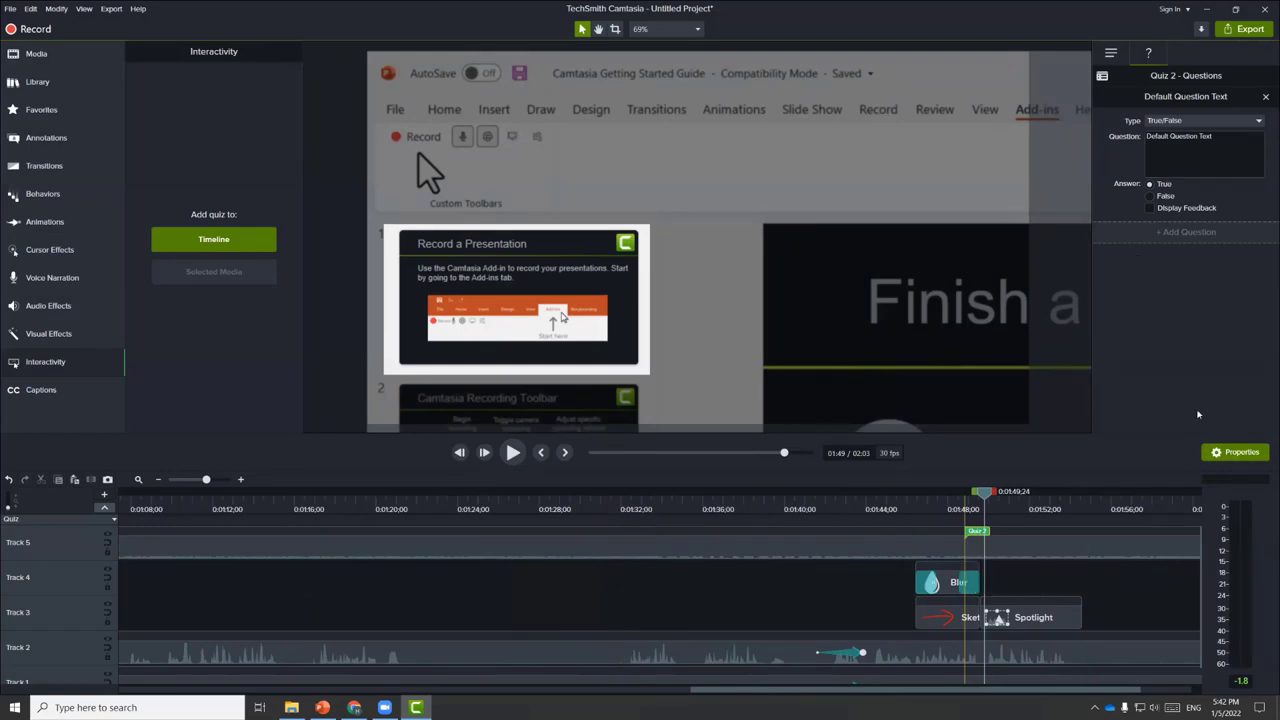
Step: Keep Quiz 2 as True/False and enter the question 'You can use camtasia add-in to record your camera'
{"action": "left_click", "coordinate": [1209, 121]}
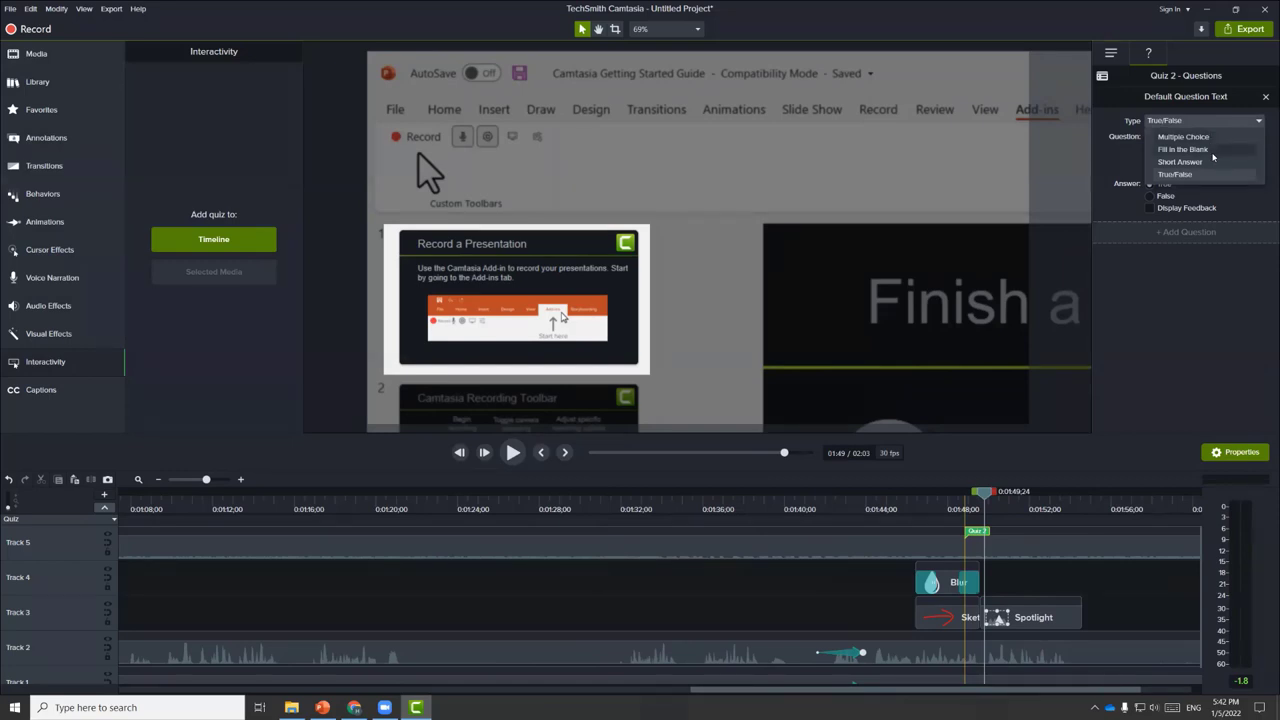
{"action": "left_click", "coordinate": [1180, 174]}
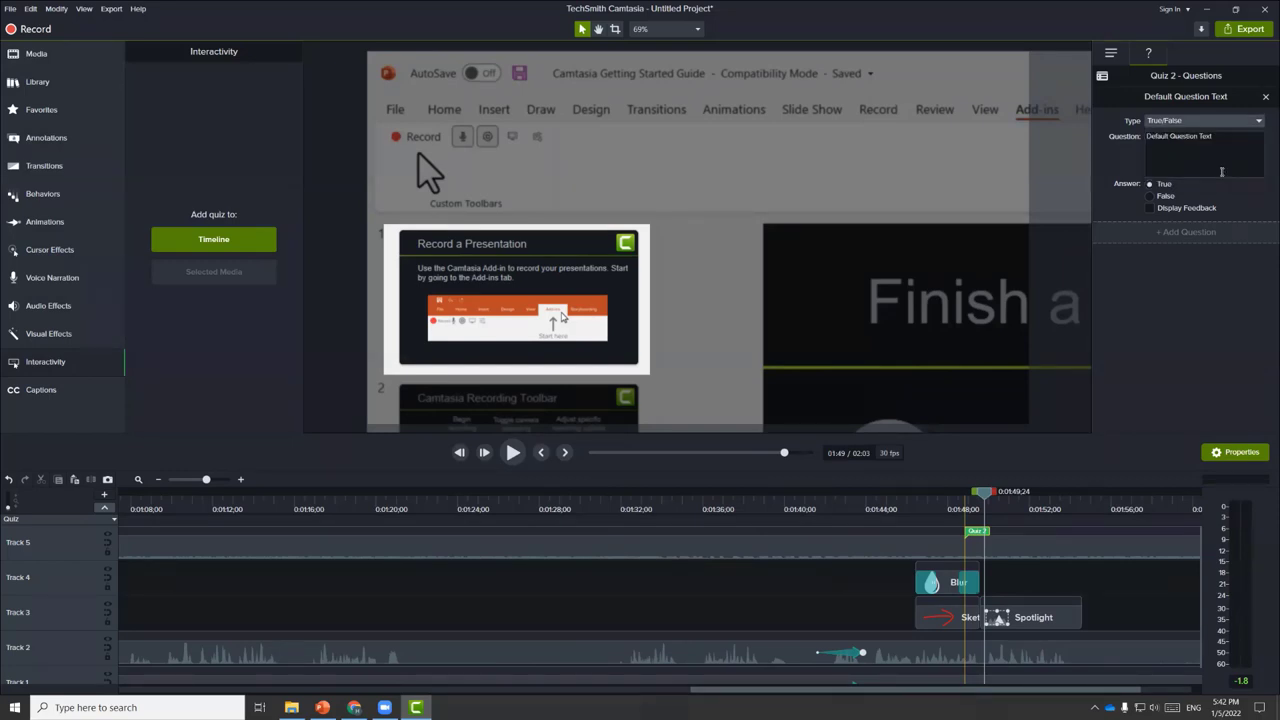
{"action": "left_click", "coordinate": [1149, 140]}
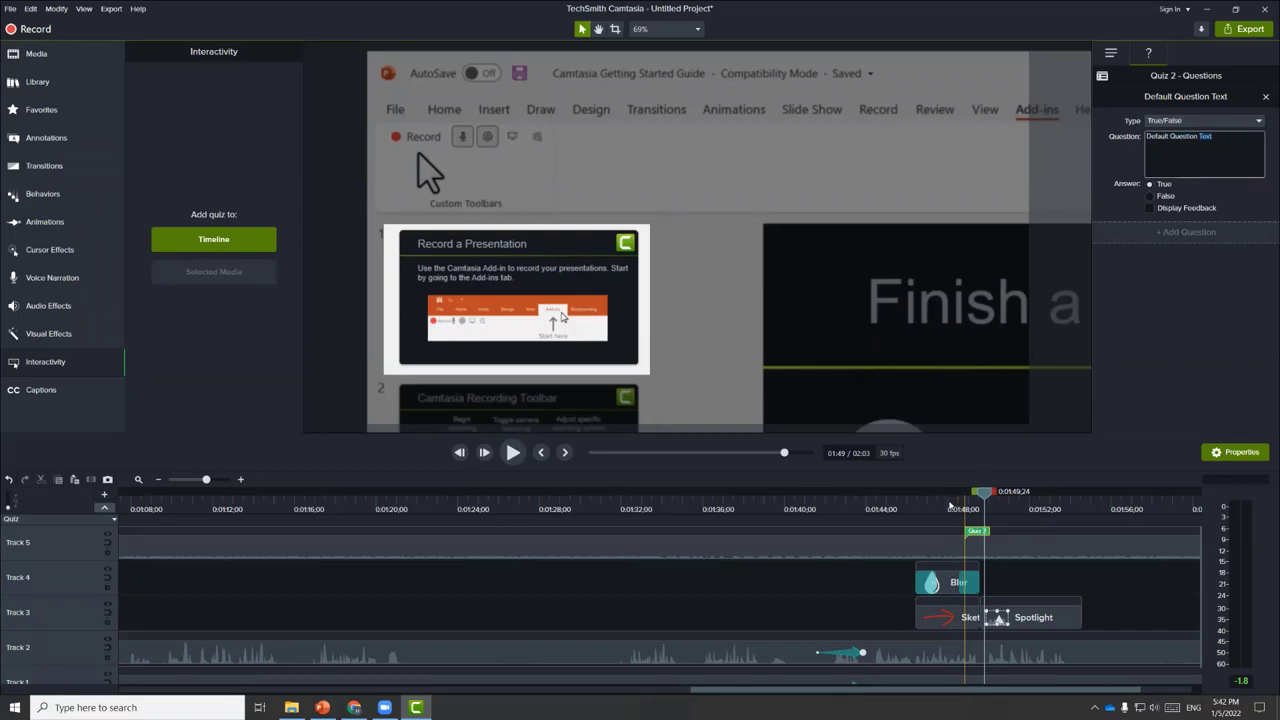
{"action": "left_click", "coordinate": [950, 505]}
{"action": "key", "text": "space"}
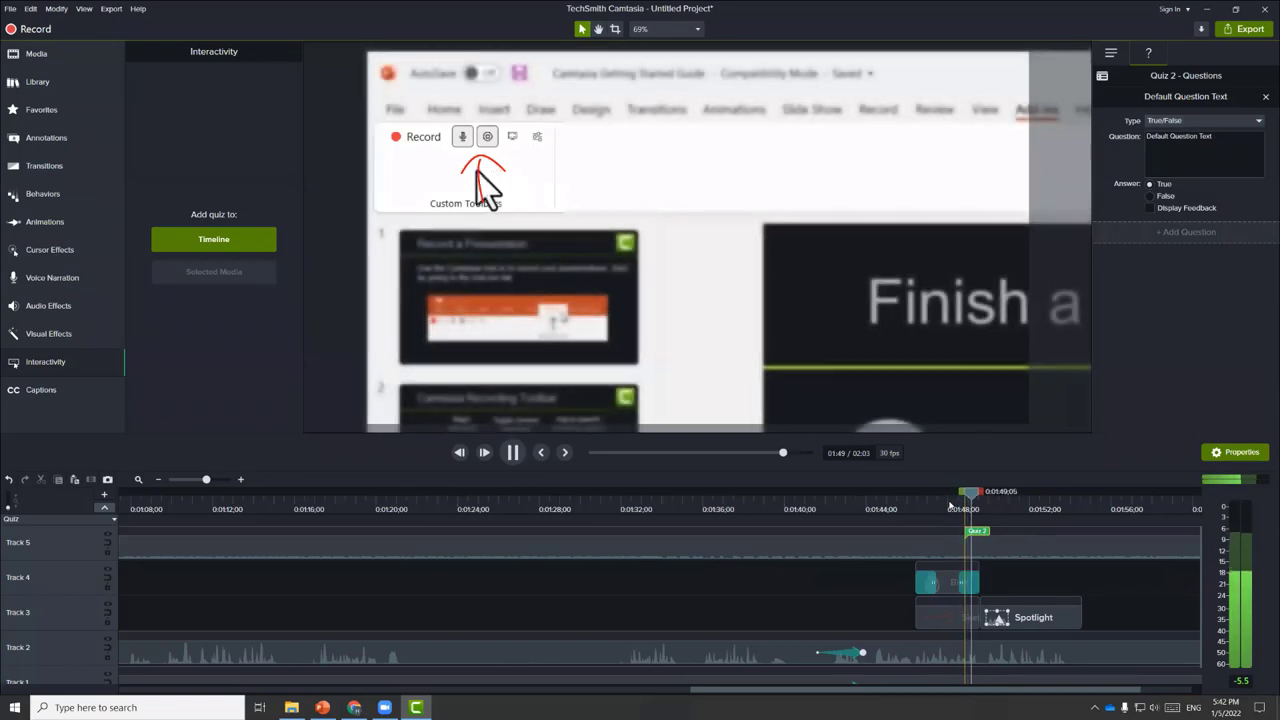
{"action": "key", "text": "space"}
{"action": "left_click", "coordinate": [1227, 155]}
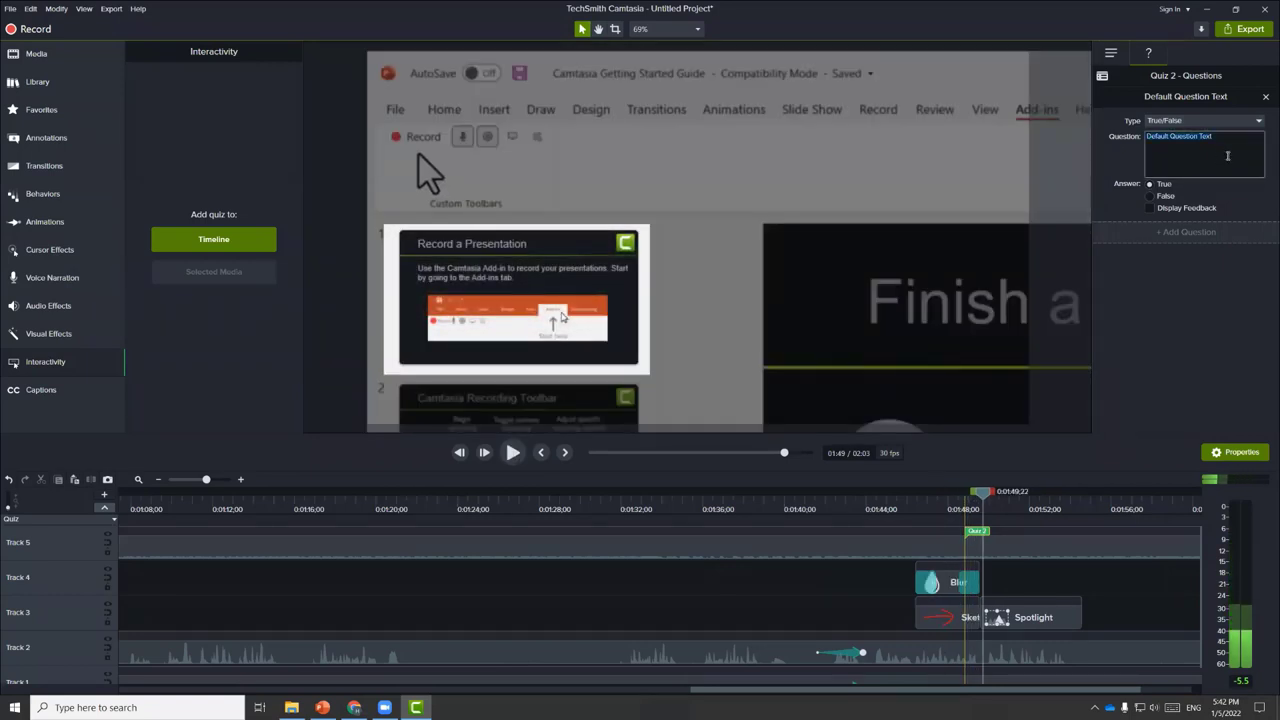
{"action": "type", "text": "You can use"}
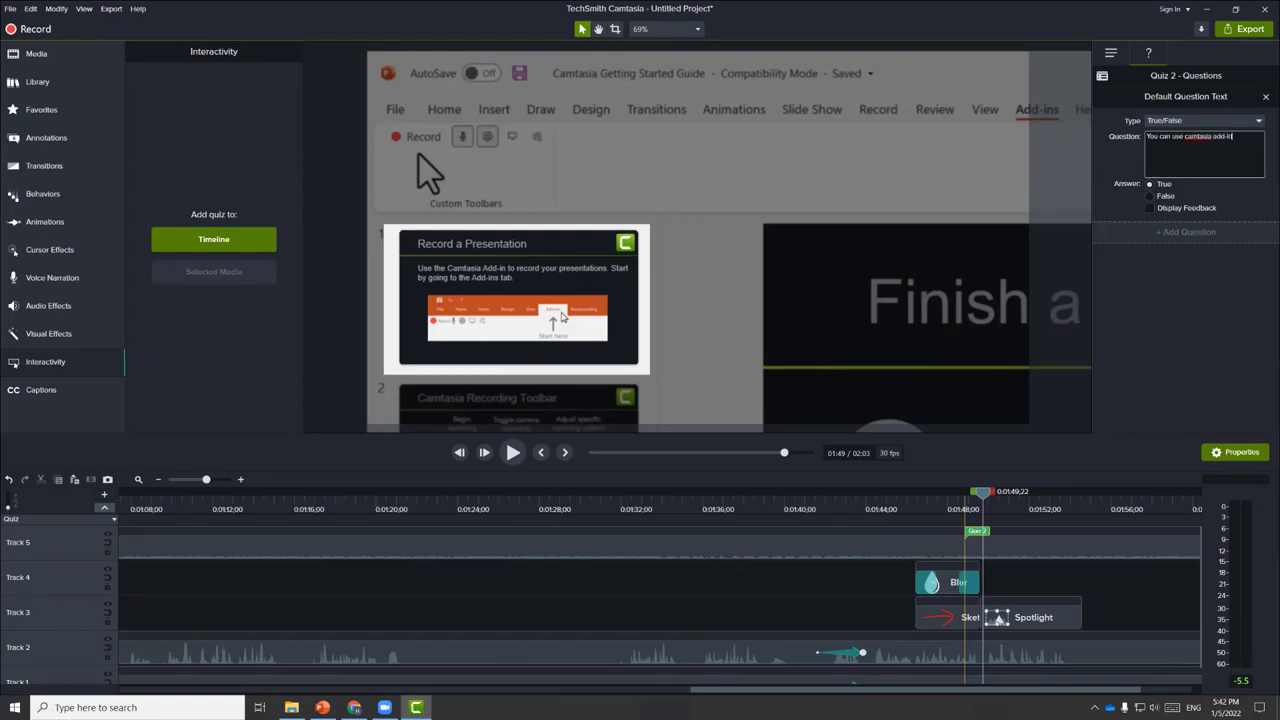
{"action": "type", "text": "camtasia add-in to record your"}
Step: Try the feedback options with 'yep' and Continue actions, then turn Display Feedback off
{"action": "left_click", "coordinate": [1175, 209]}
{"action": "left_click", "coordinate": [1161, 220]}
{"action": "type", "text": "yep"}
{"action": "left_click", "coordinate": [1205, 251]}
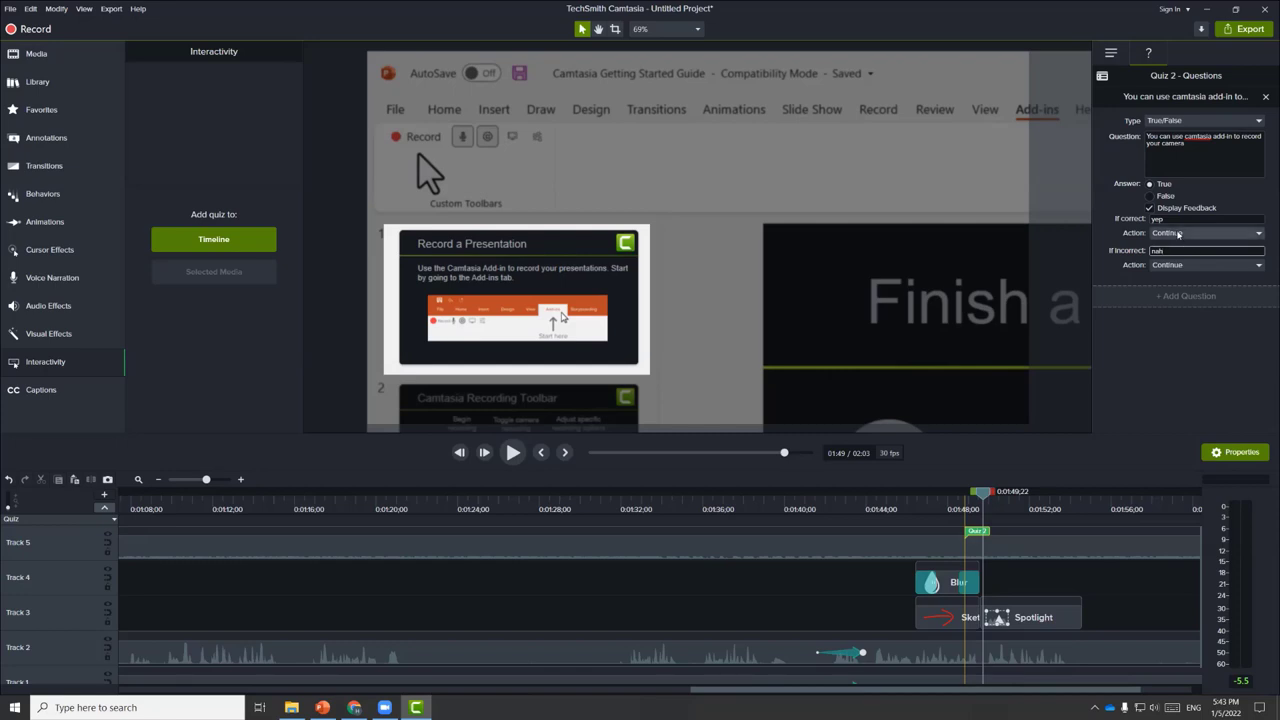
{"action": "left_click", "coordinate": [1159, 233]}
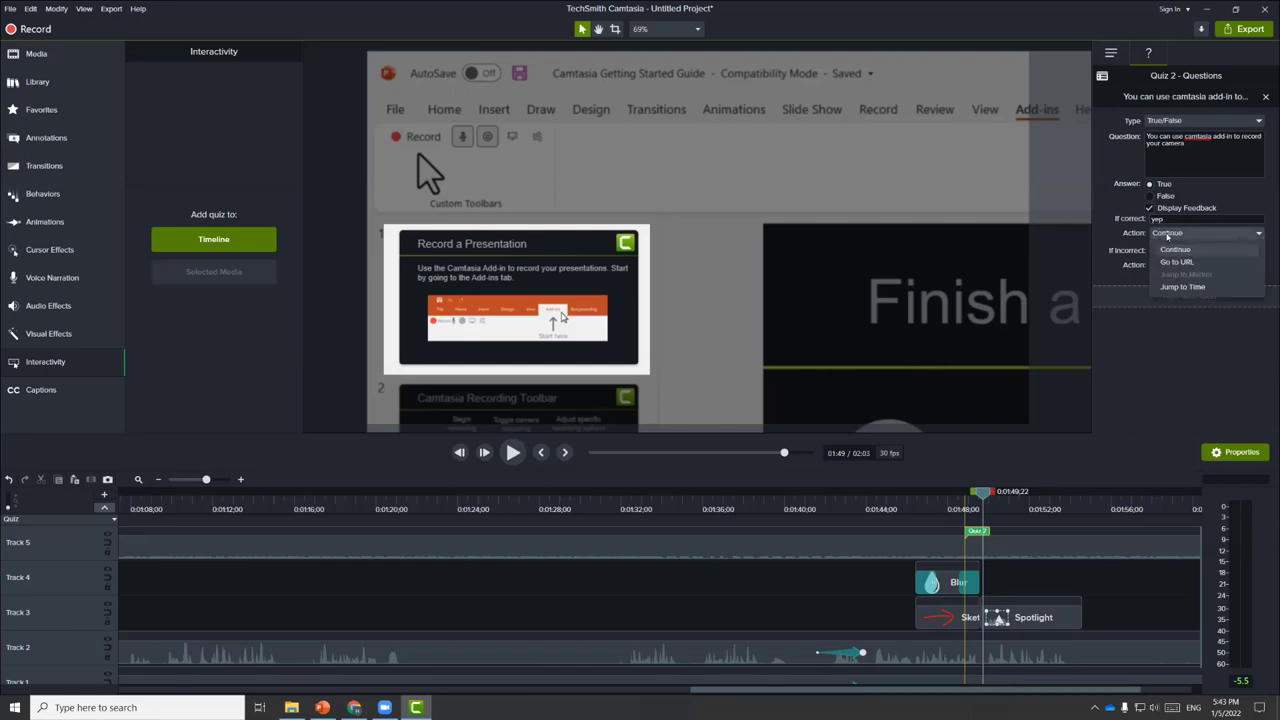
{"action": "left_click", "coordinate": [1166, 235]}
{"action": "left_click", "coordinate": [1160, 235]}
{"action": "left_click", "coordinate": [1191, 233]}
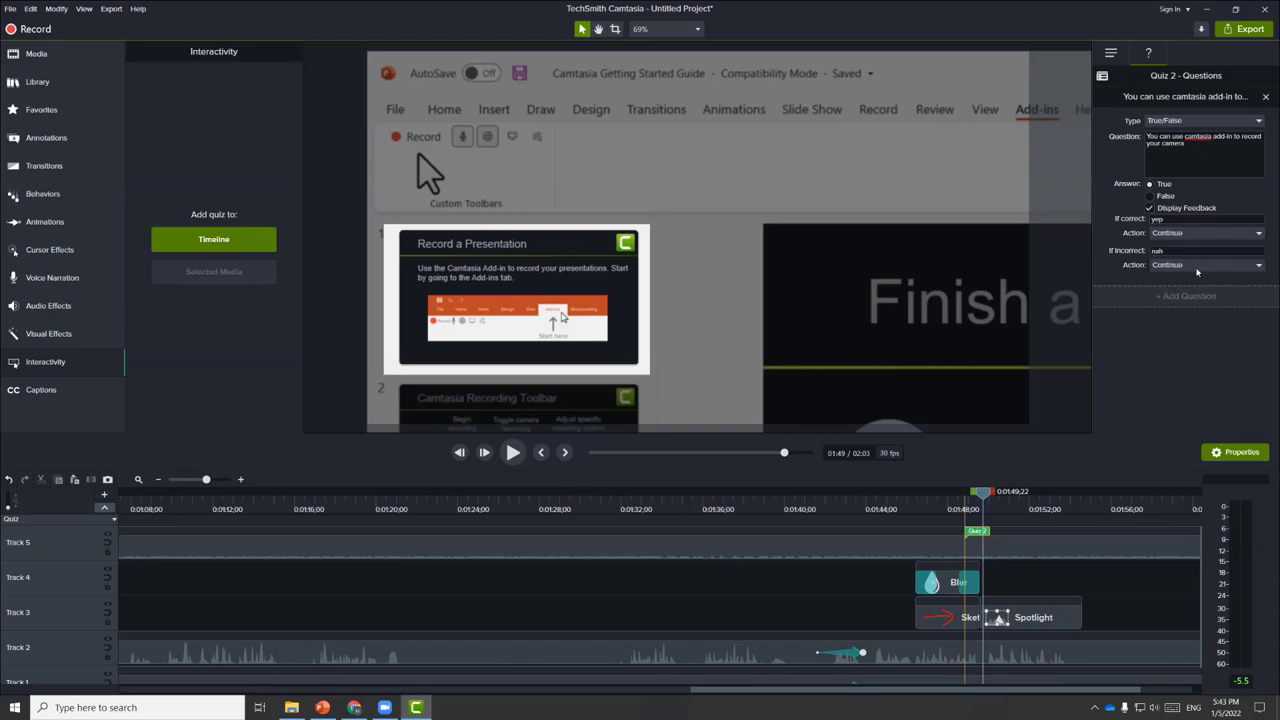
{"action": "left_click", "coordinate": [1195, 266]}
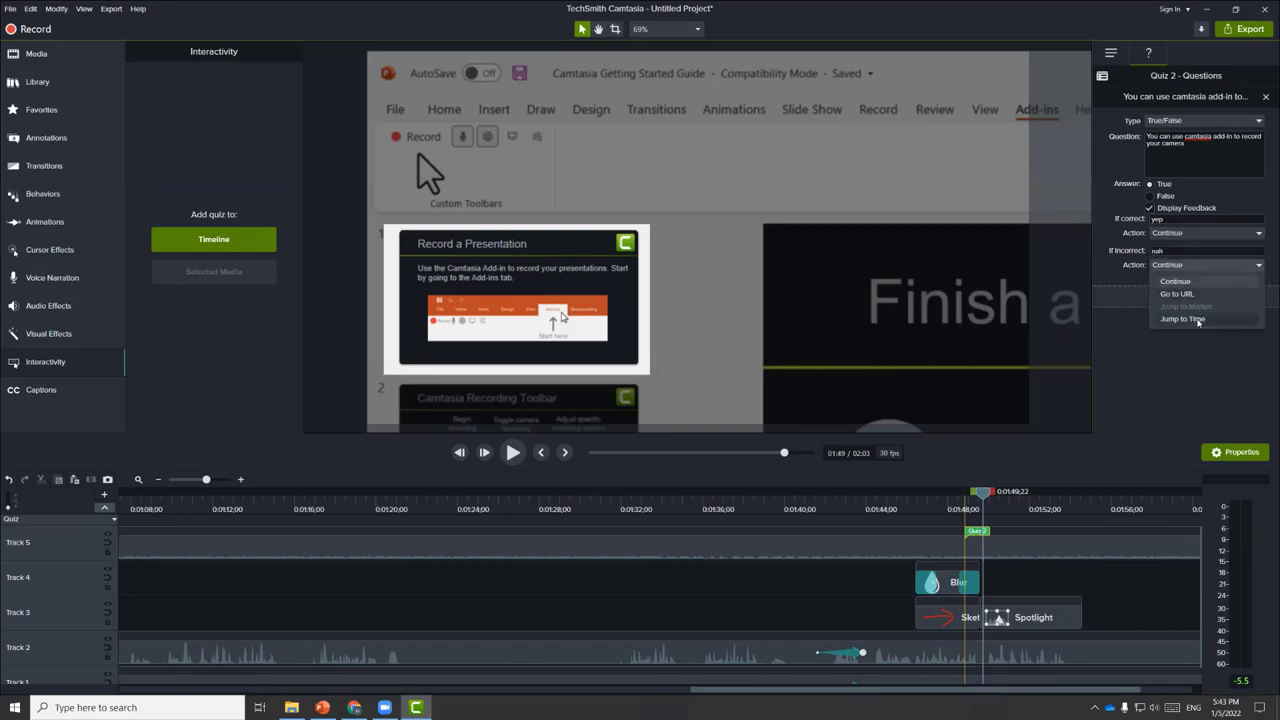
{"action": "left_click", "coordinate": [1189, 266]}
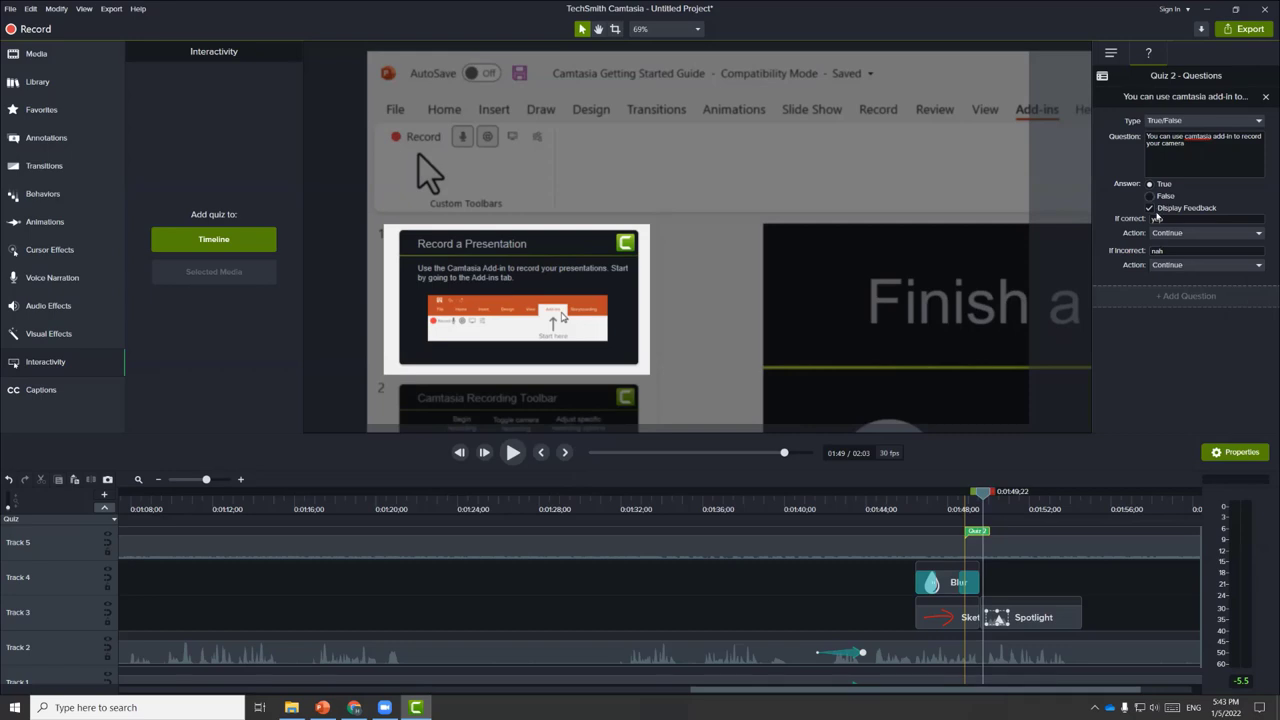
{"action": "left_click", "coordinate": [1150, 209]}
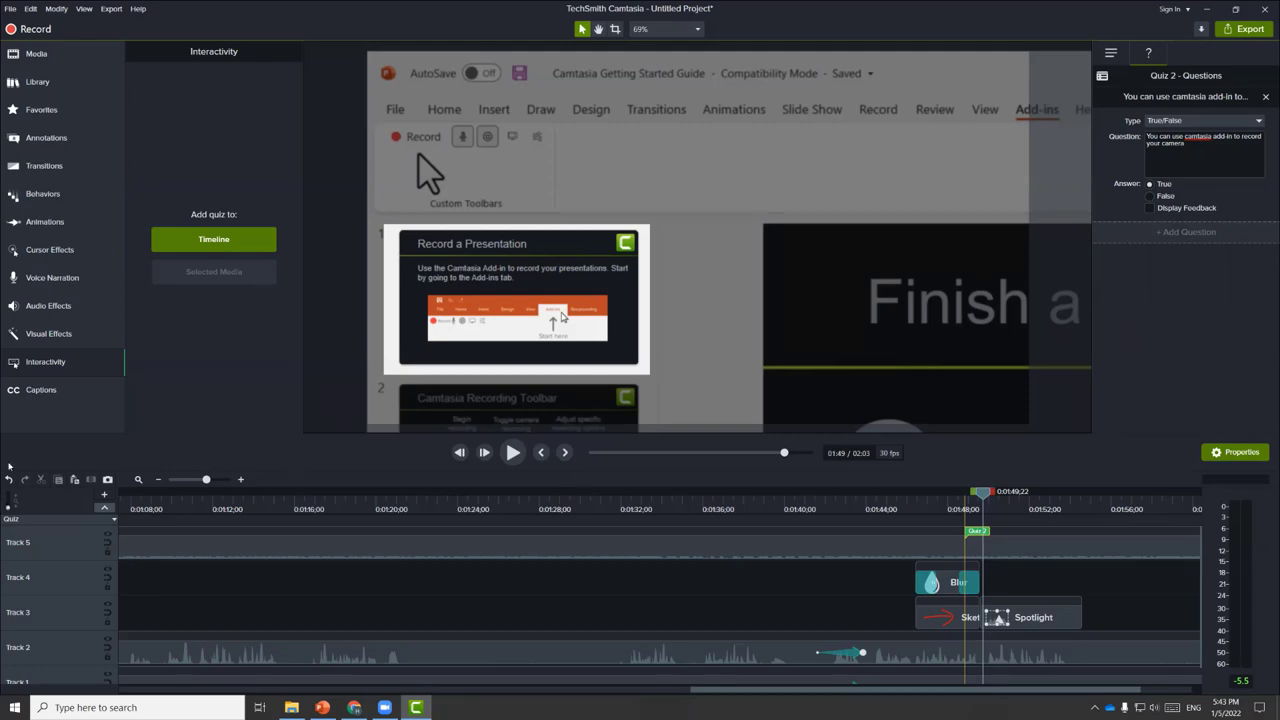
Step: Show the Visual Effects gallery, then play the recording from about 01:36 toward Quiz 2
{"action": "left_click", "coordinate": [58, 335]}
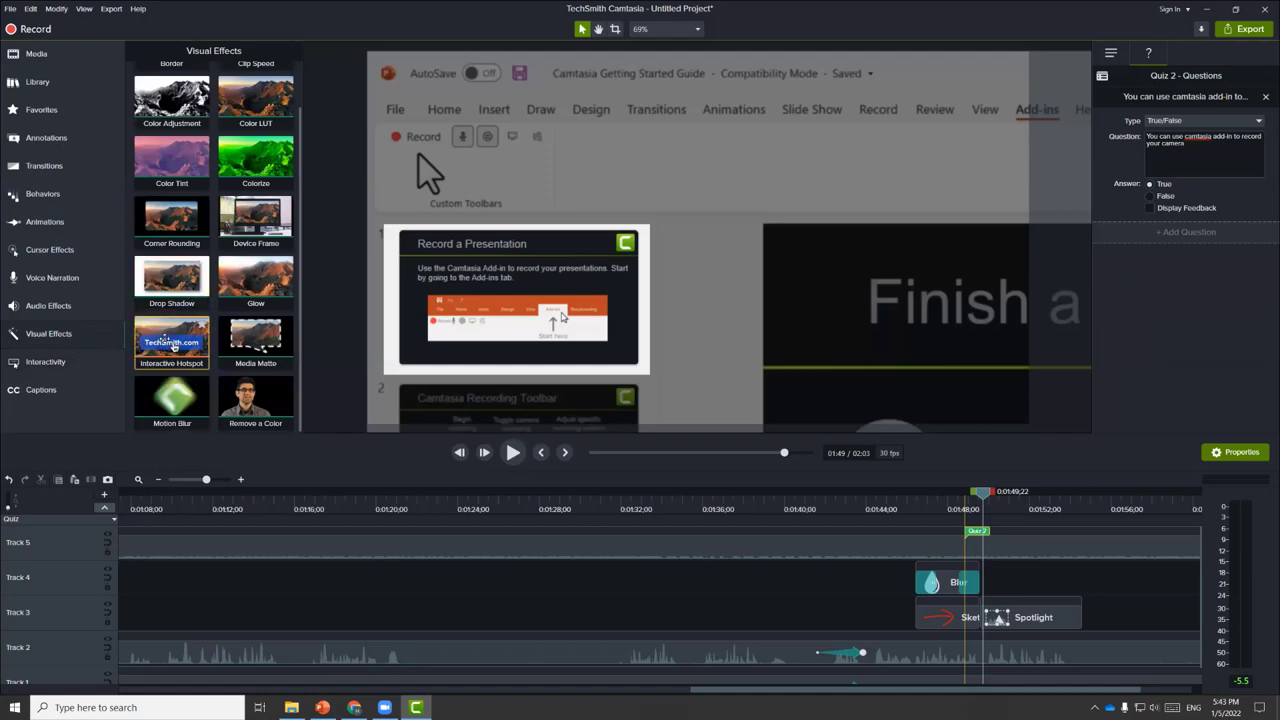
{"action": "left_click_drag", "start_coordinate": [167, 338], "coordinate": [233, 379]}
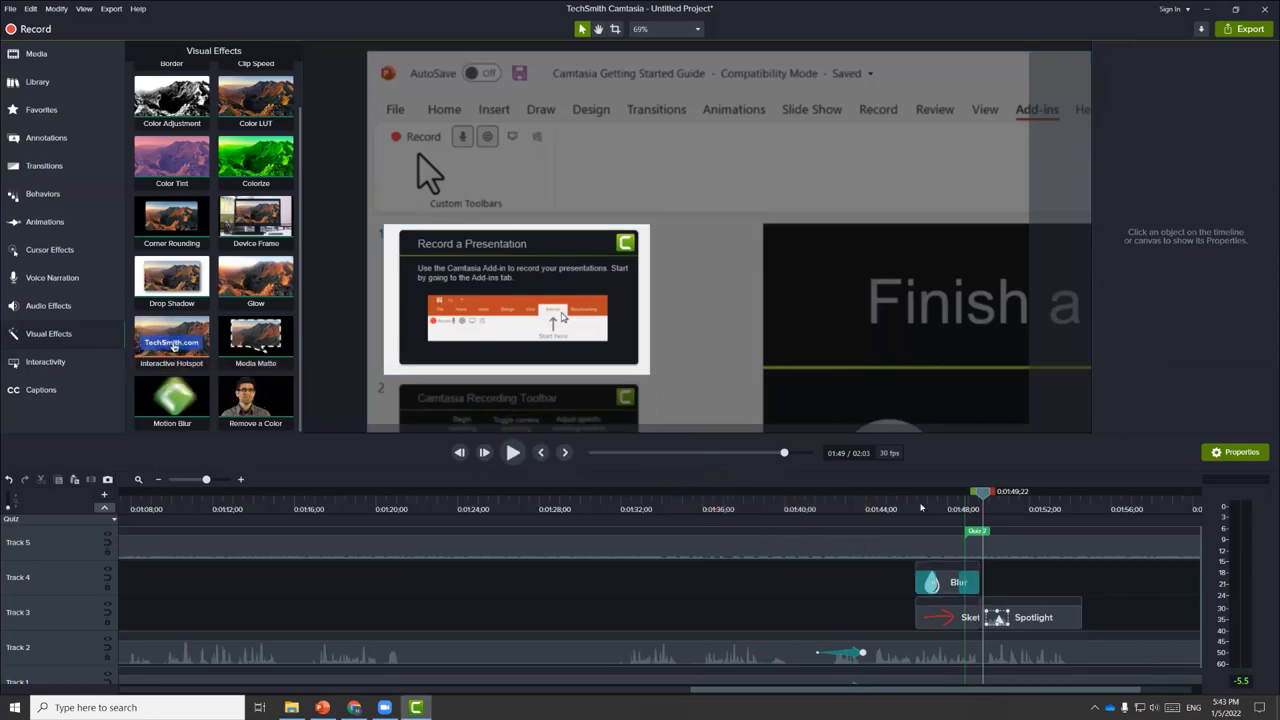
{"action": "left_click", "coordinate": [897, 509]}
{"action": "left_click_drag", "start_coordinate": [894, 512], "coordinate": [824, 509]}
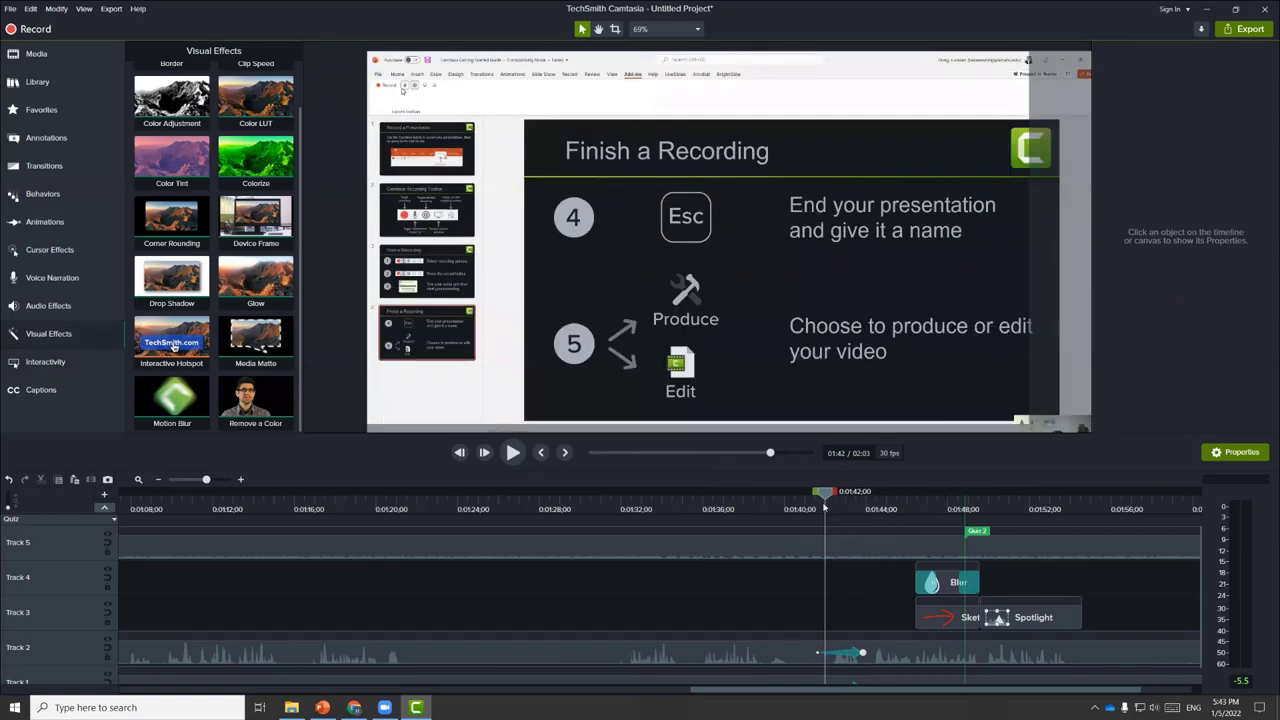
{"action": "left_click", "coordinate": [700, 506]}
{"action": "key", "text": "space"}
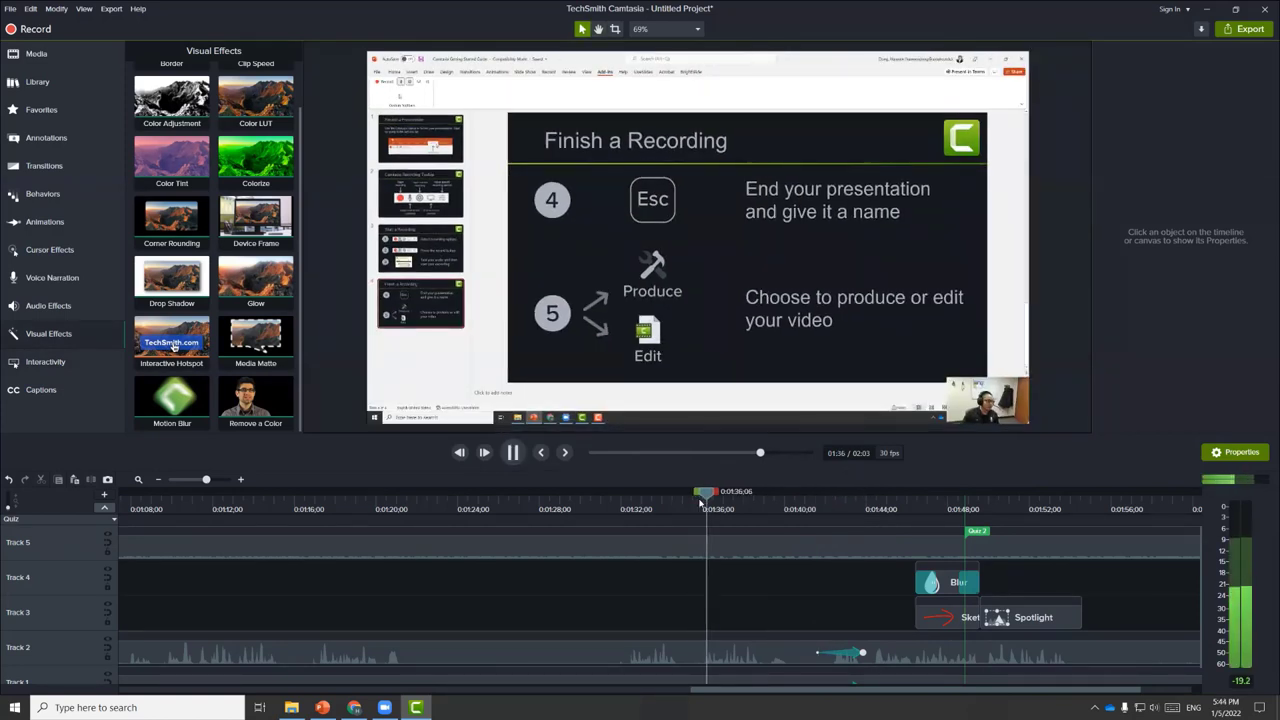
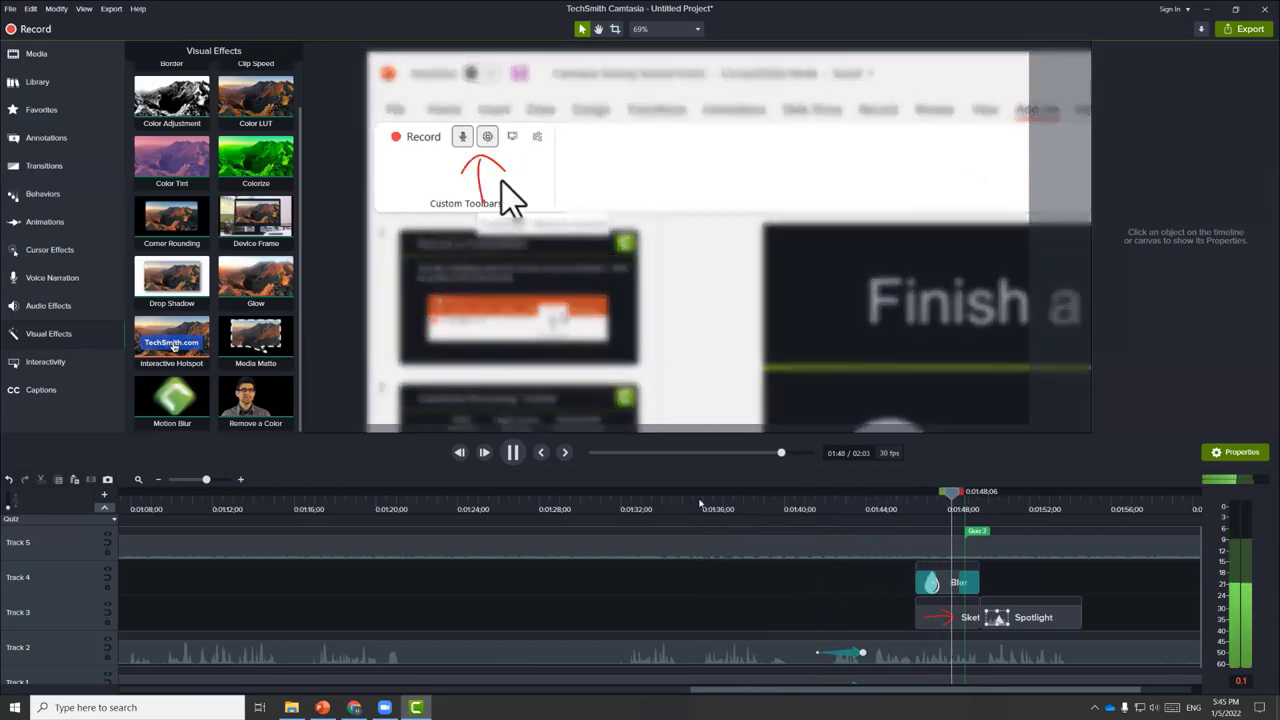
Step: Scrub to 01:49 and delete the Spotlight clip from Track 3
{"action": "left_click", "coordinate": [700, 503]}
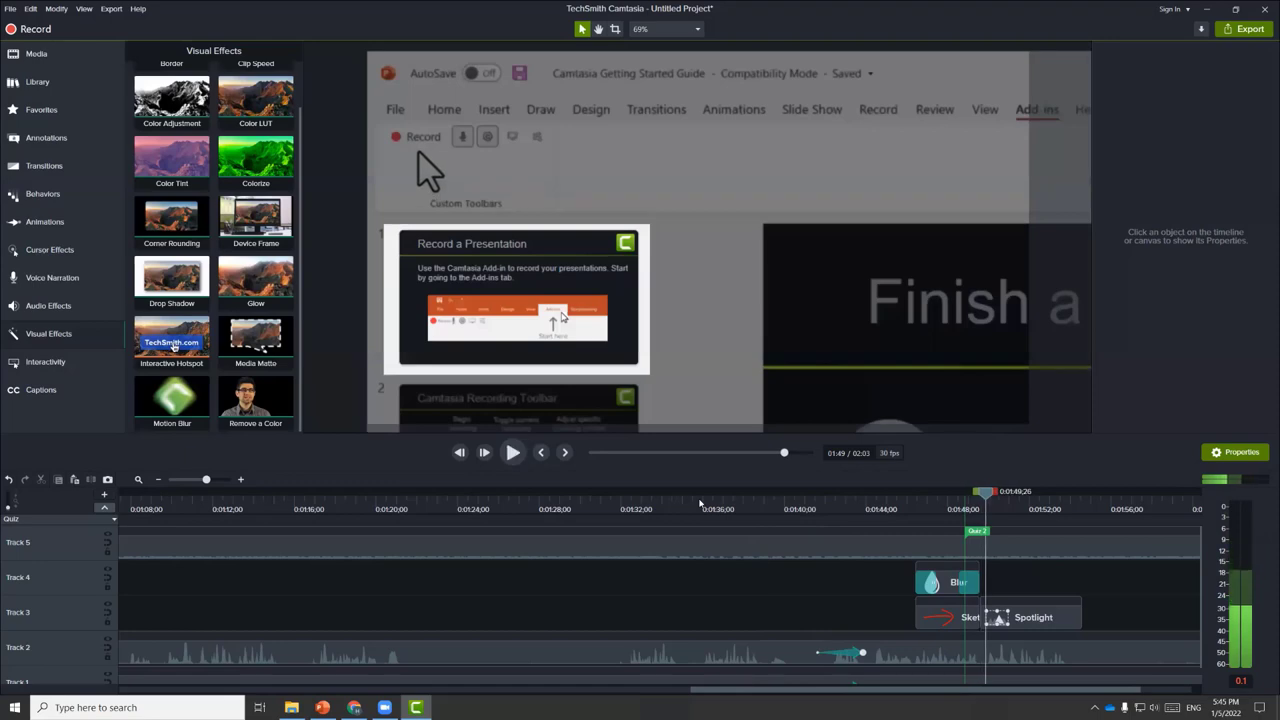
{"action": "left_click_drag", "start_coordinate": [700, 497], "coordinate": [990, 525]}
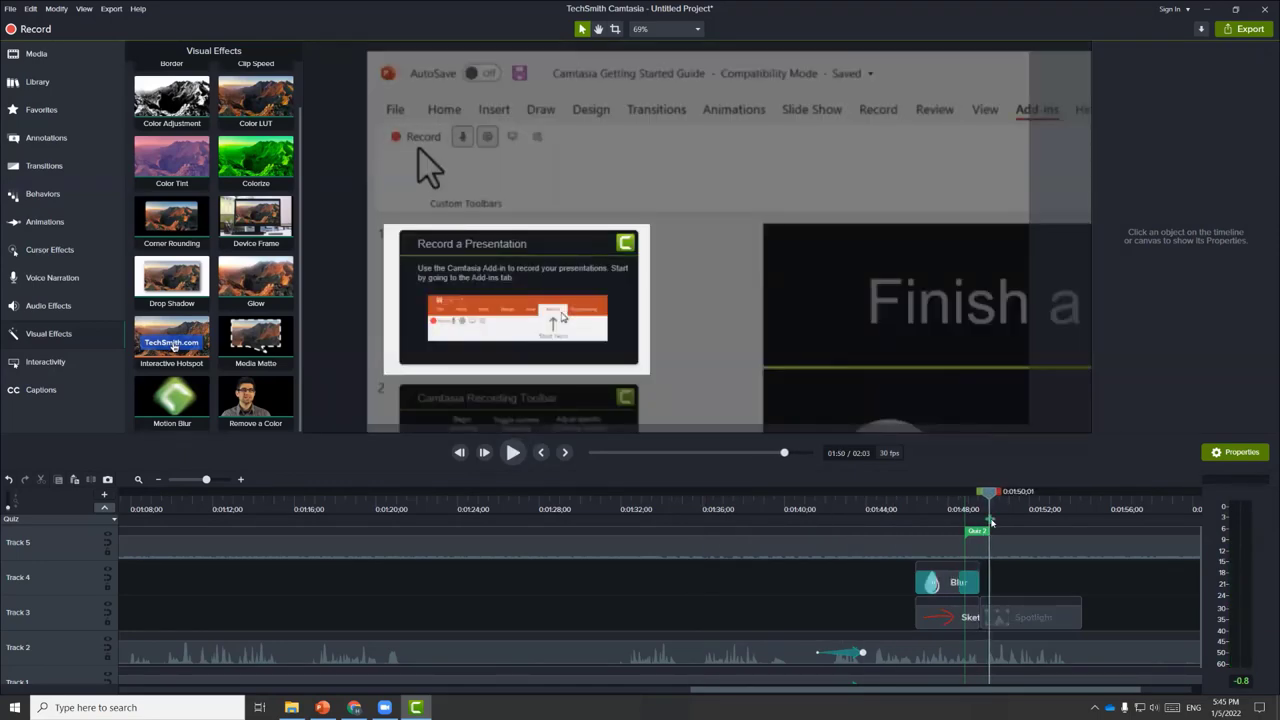
{"action": "left_click", "coordinate": [1046, 620]}
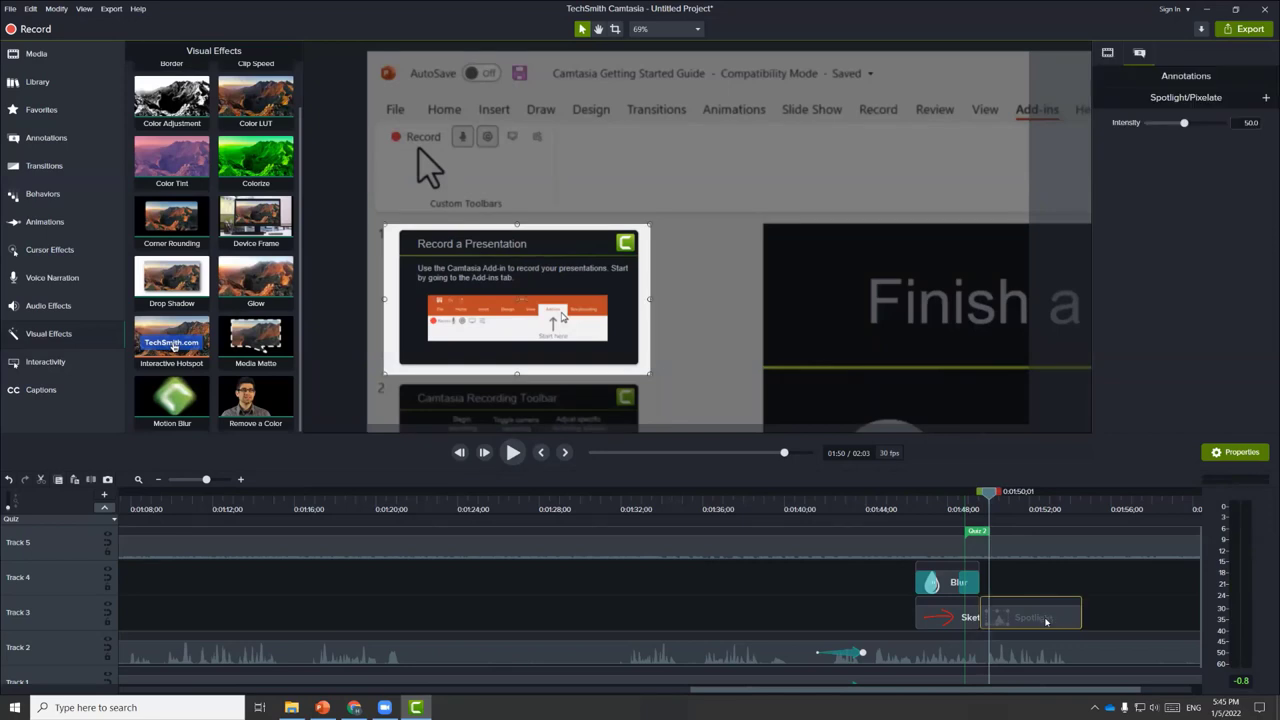
{"action": "key", "text": "Delete"}
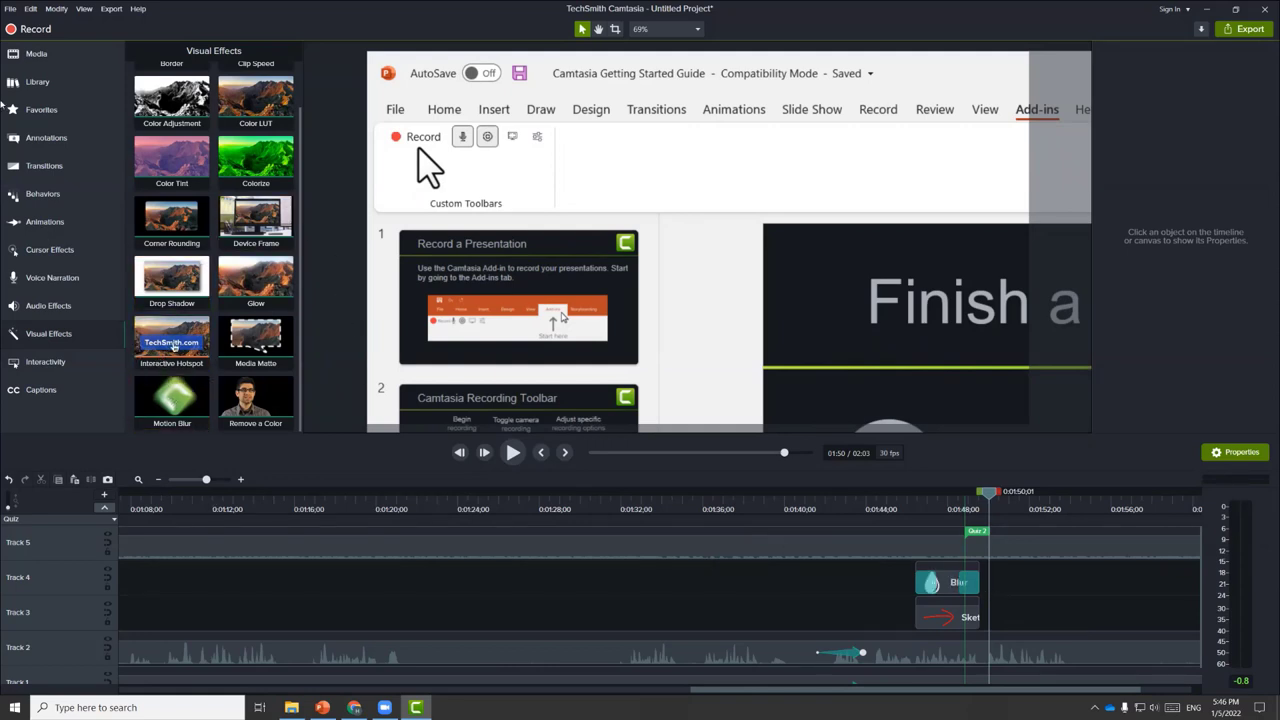
Step: Put a white rectangle on Track 3 after Sketch, over Record, with 0% fill and outline opacity
{"action": "left_click", "coordinate": [46, 138]}
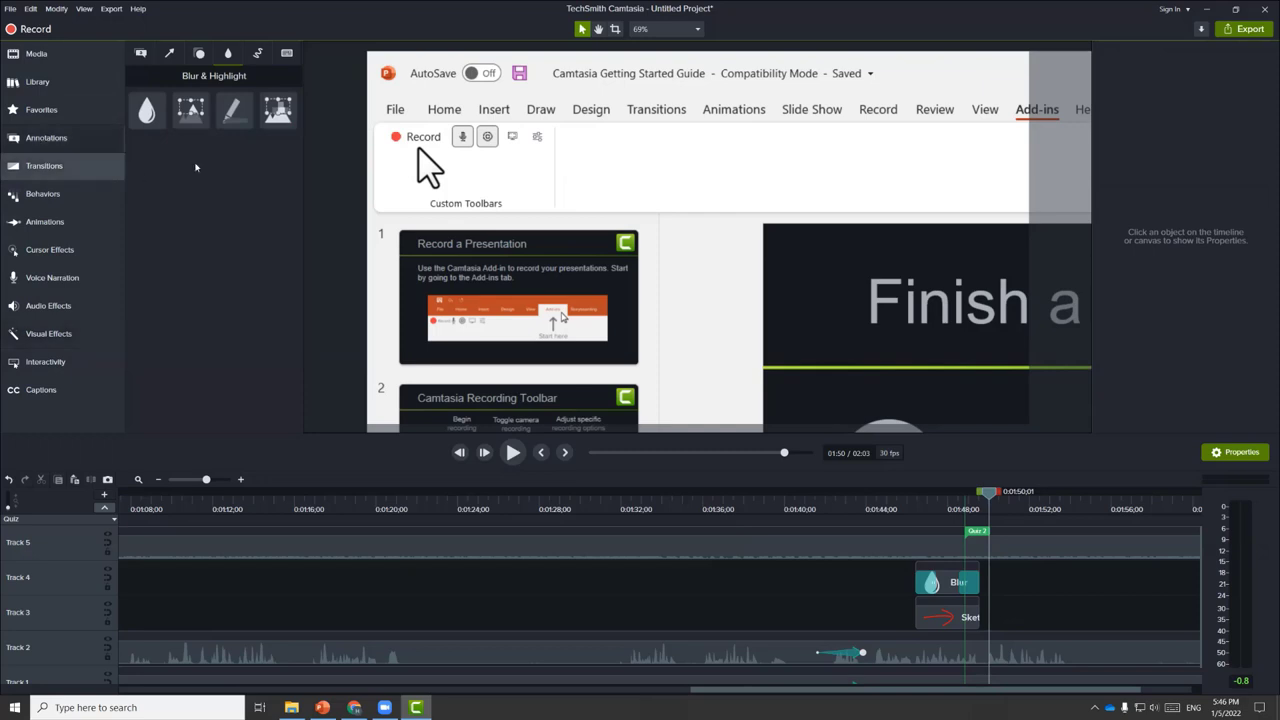
{"action": "left_click", "coordinate": [205, 56]}
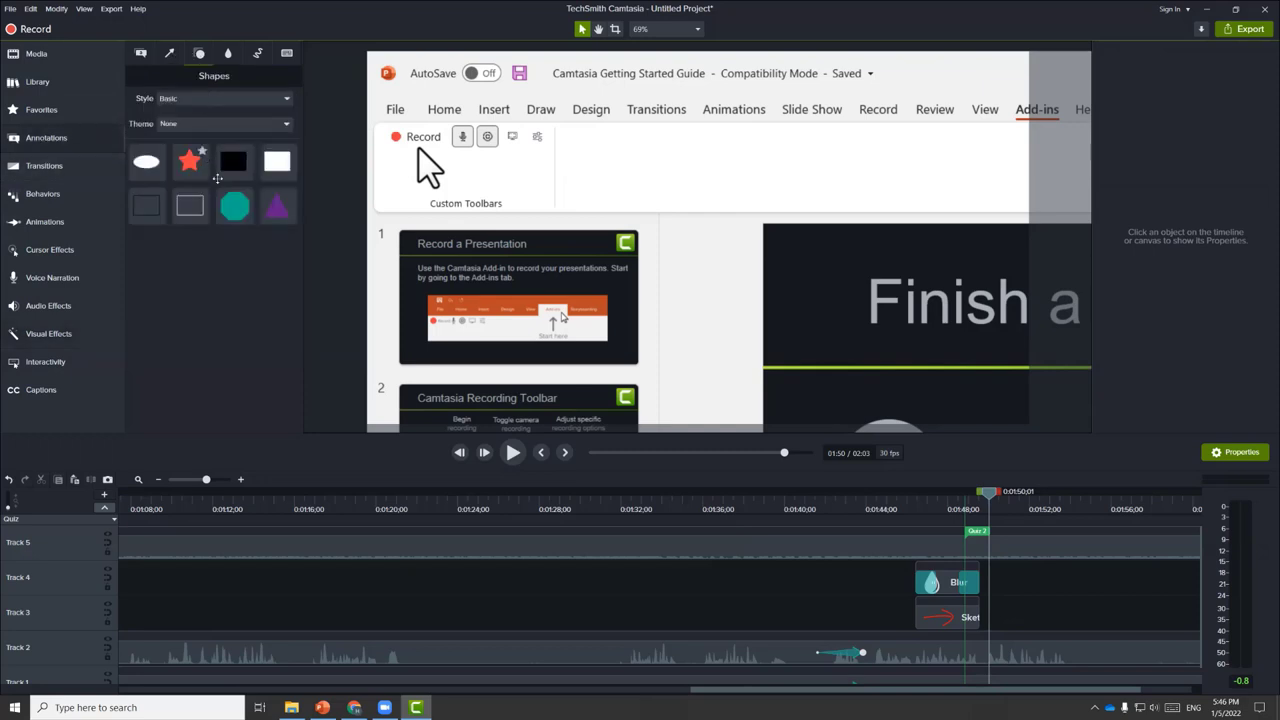
{"action": "mouse_move", "coordinate": [268, 168]}
{"action": "left_mouse_down"}
{"action": "mouse_move", "coordinate": [770, 345]}
{"action": "mouse_move", "coordinate": [1043, 476]}
{"action": "mouse_move", "coordinate": [1020, 597]}
{"action": "mouse_move", "coordinate": [995, 597]}
{"action": "mouse_move", "coordinate": [995, 614]}
{"action": "left_mouse_up"}
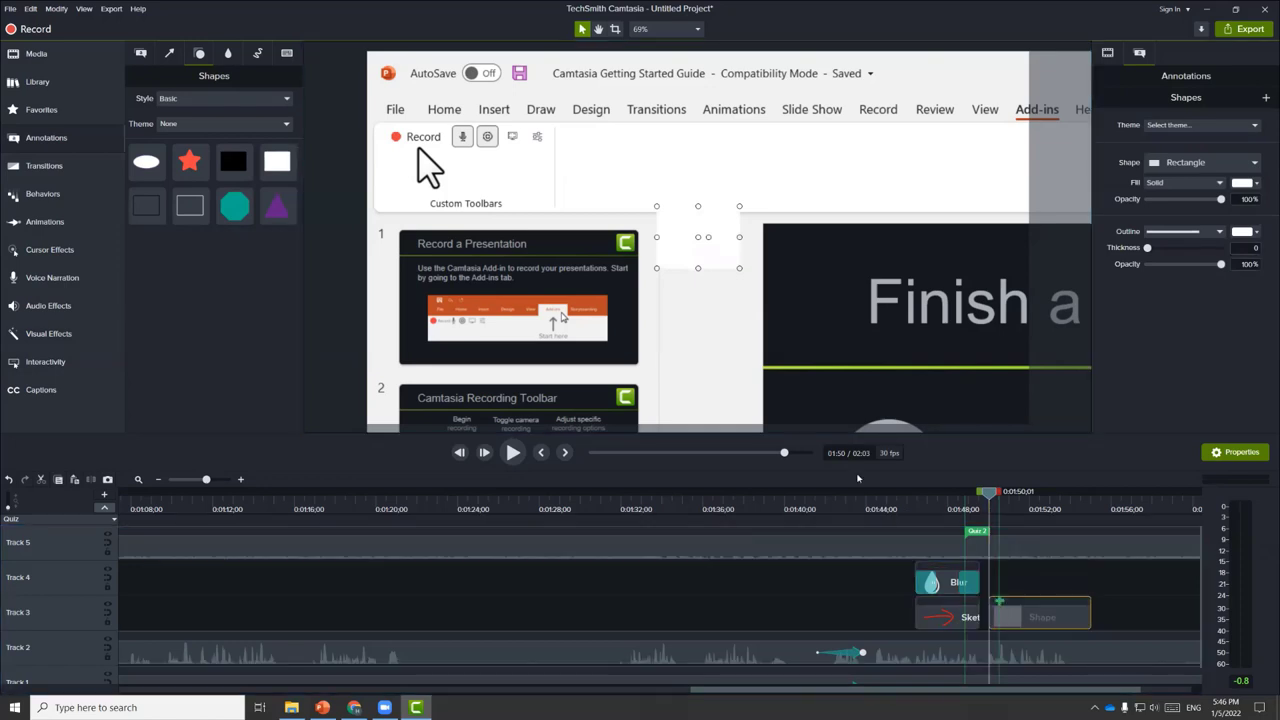
{"action": "mouse_move", "coordinate": [677, 237]}
{"action": "left_mouse_down"}
{"action": "mouse_move", "coordinate": [478, 195]}
{"action": "mouse_move", "coordinate": [418, 146]}
{"action": "left_mouse_up"}
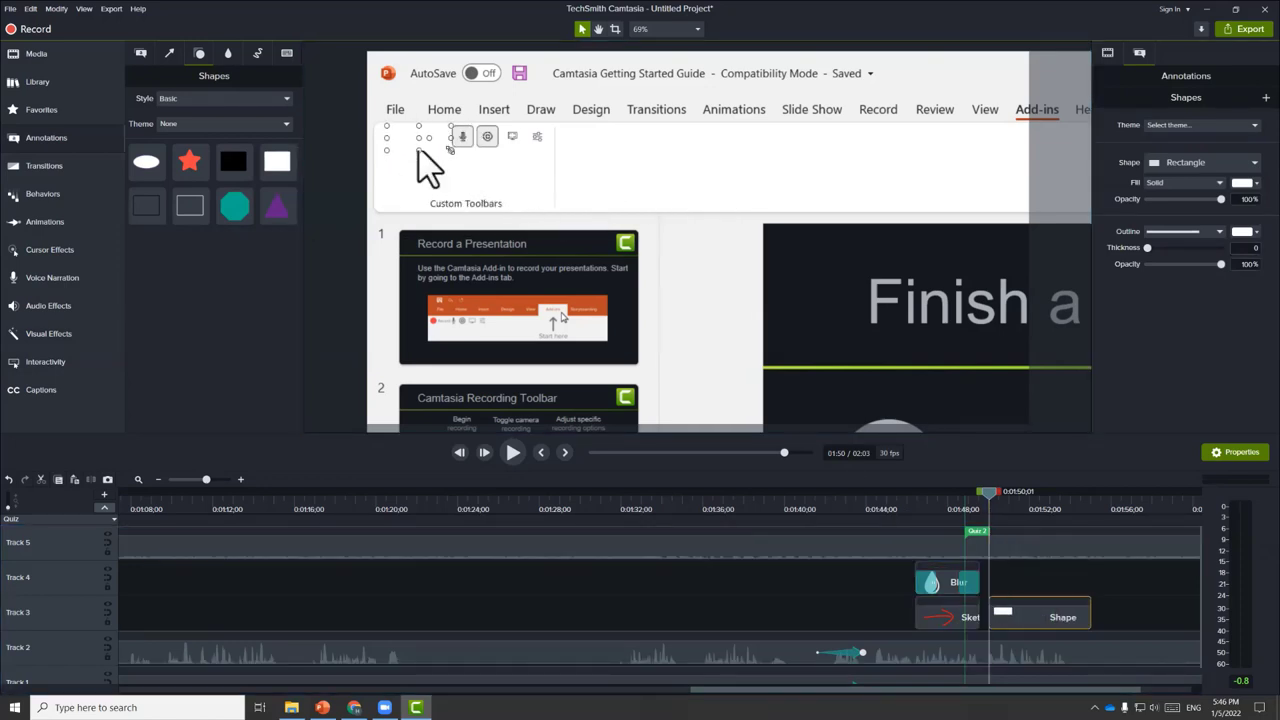
{"action": "mouse_move", "coordinate": [988, 495]}
{"action": "left_mouse_down"}
{"action": "mouse_move", "coordinate": [1049, 500]}
{"action": "mouse_move", "coordinate": [991, 506]}
{"action": "left_mouse_up"}
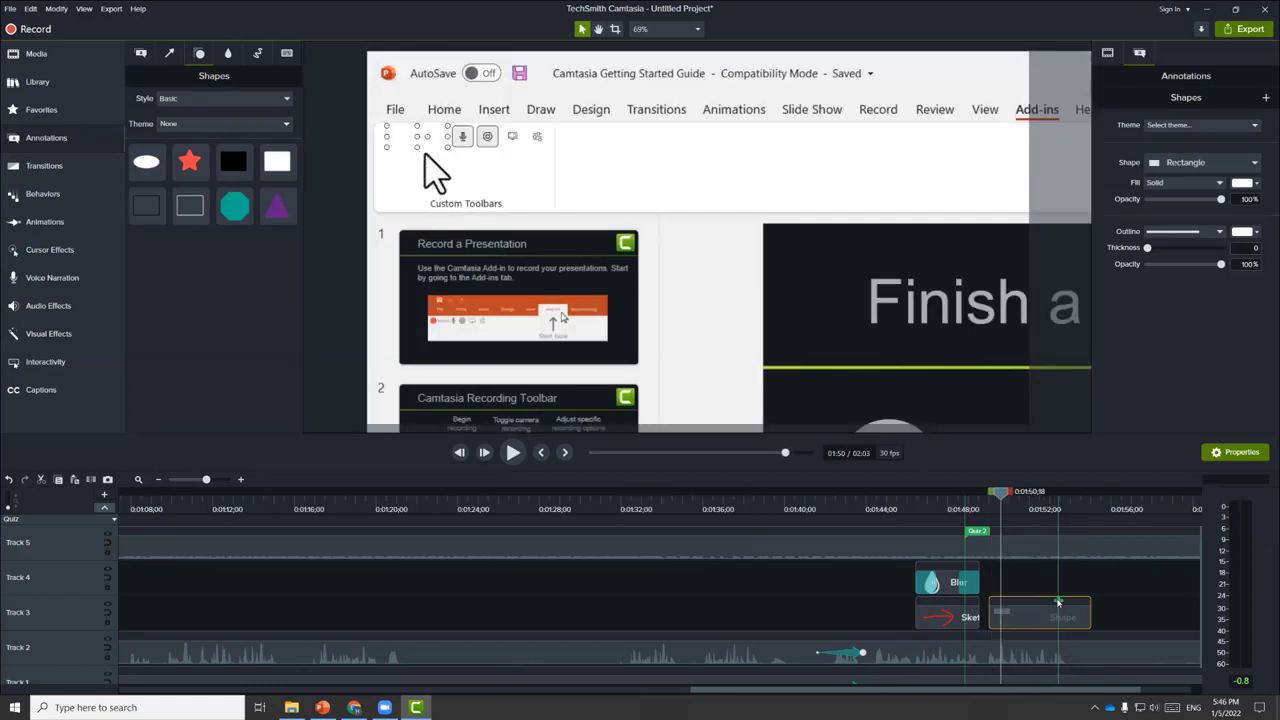
{"action": "left_click_drag", "start_coordinate": [1175, 199], "coordinate": [1147, 199]}
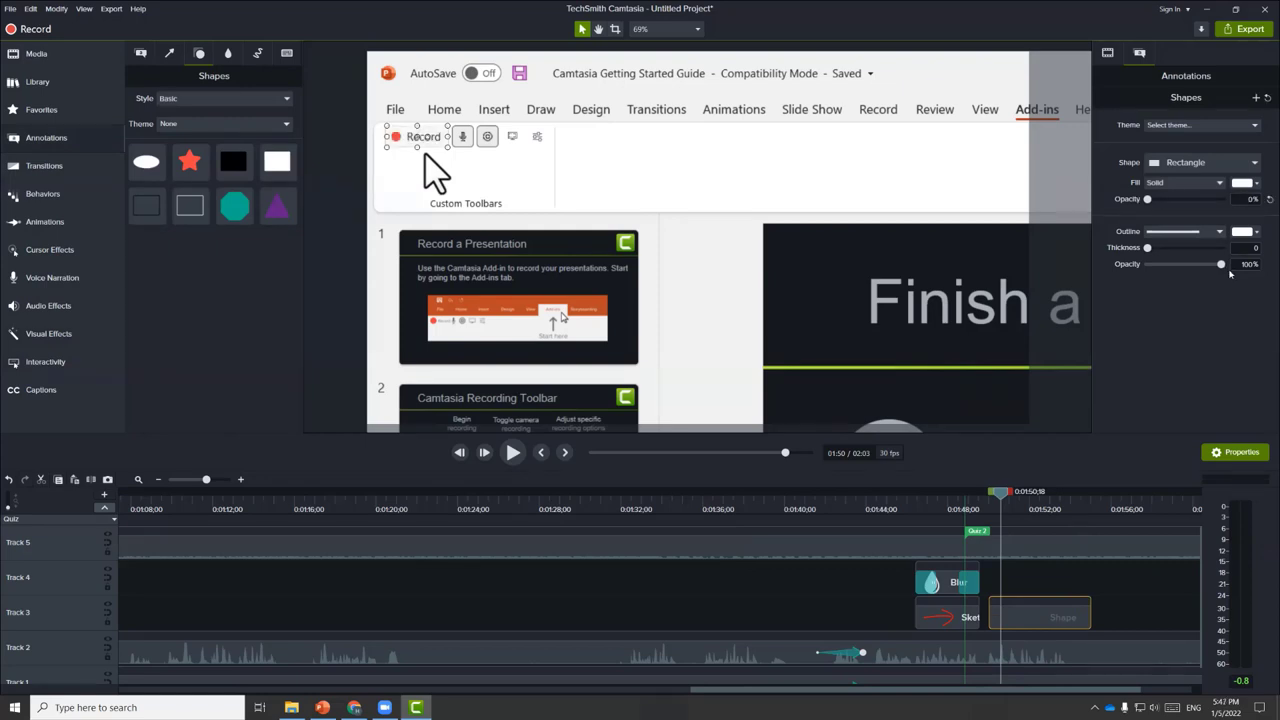
{"action": "left_click_drag", "start_coordinate": [1221, 265], "coordinate": [1145, 266]}
Step: Apply Interactive Hotspot to the rectangle clip and trim its start later
{"action": "left_click", "coordinate": [40, 334]}
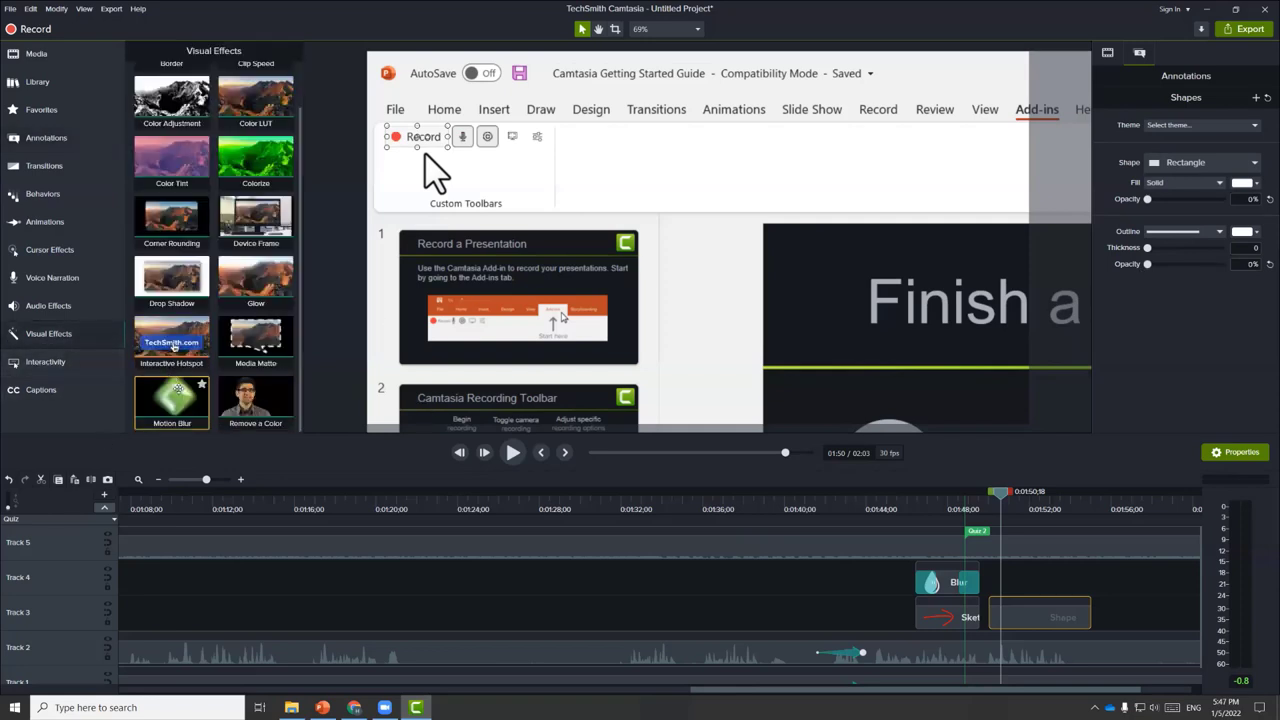
{"action": "left_click_drag", "start_coordinate": [171, 345], "coordinate": [995, 581]}
{"action": "left_click_drag", "start_coordinate": [1030, 607], "coordinate": [1037, 617]}
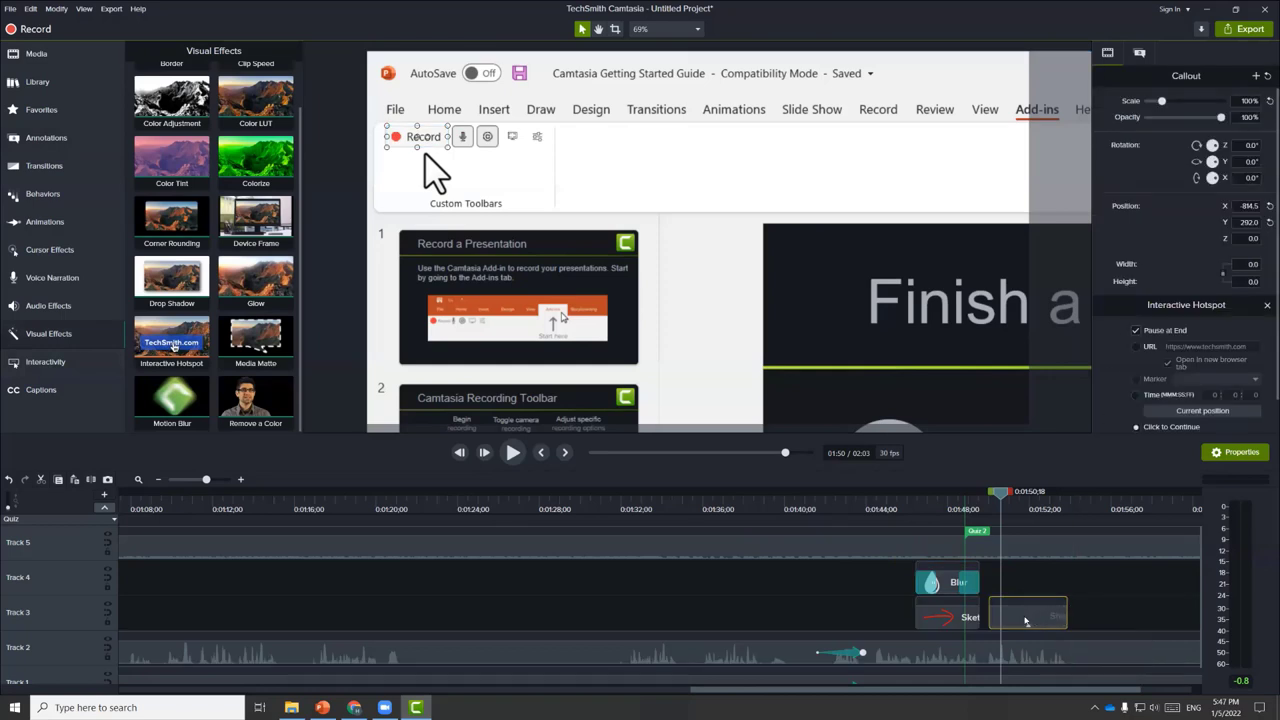
{"action": "left_click_drag", "start_coordinate": [991, 612], "coordinate": [1057, 620]}
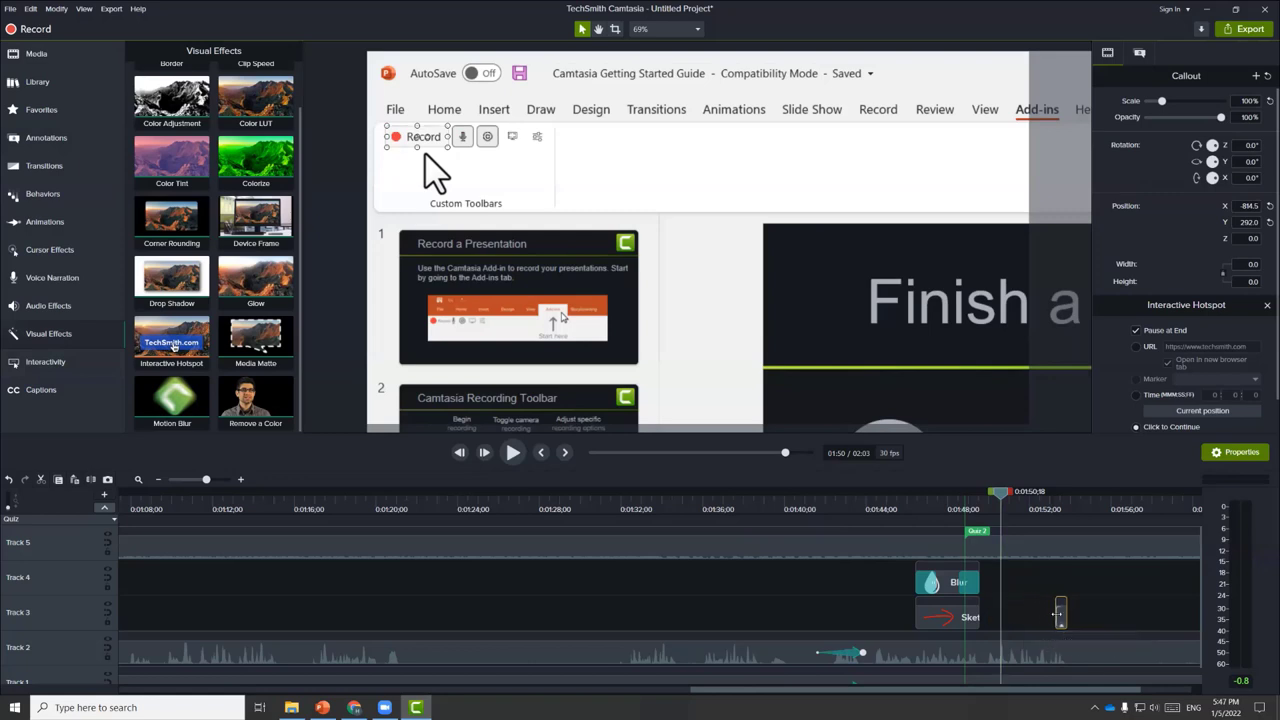
Step: Preview the hotspot around 01:53, stopping at 01:53;18
{"action": "left_click", "coordinate": [1050, 497]}
{"action": "key", "text": "space"}
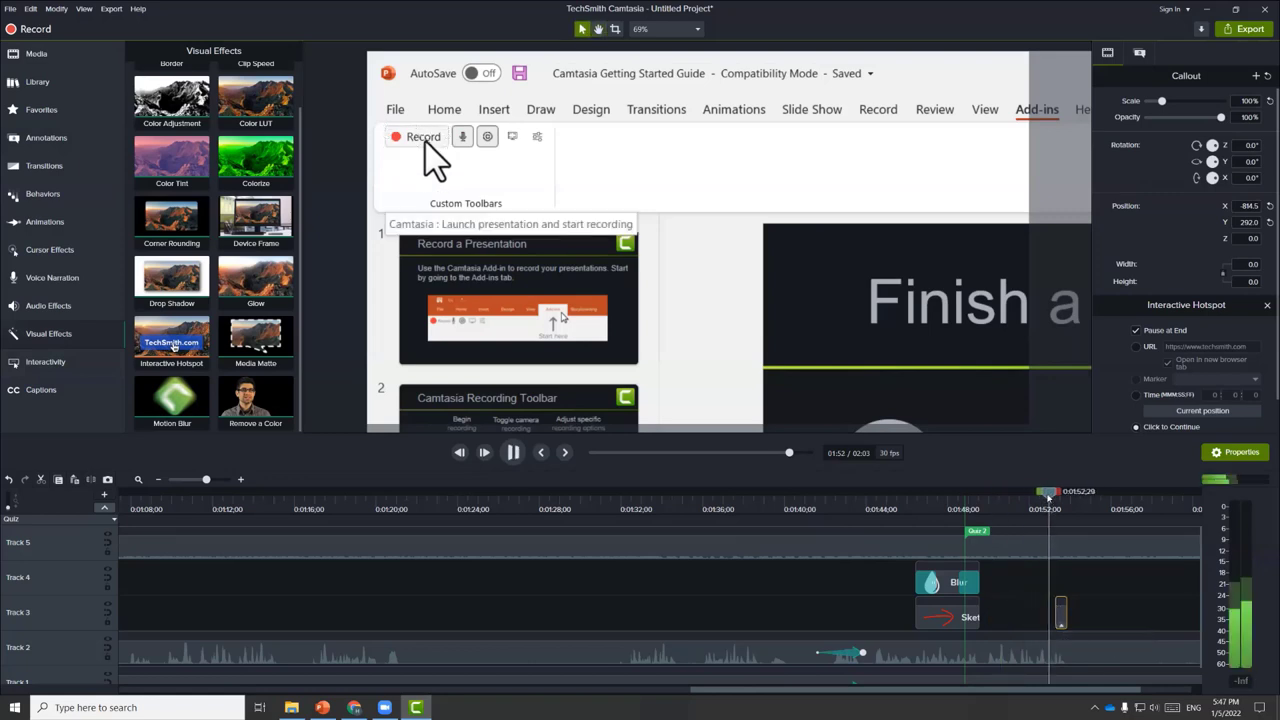
{"action": "key", "text": "space"}
{"action": "left_click", "coordinate": [1062, 497]}
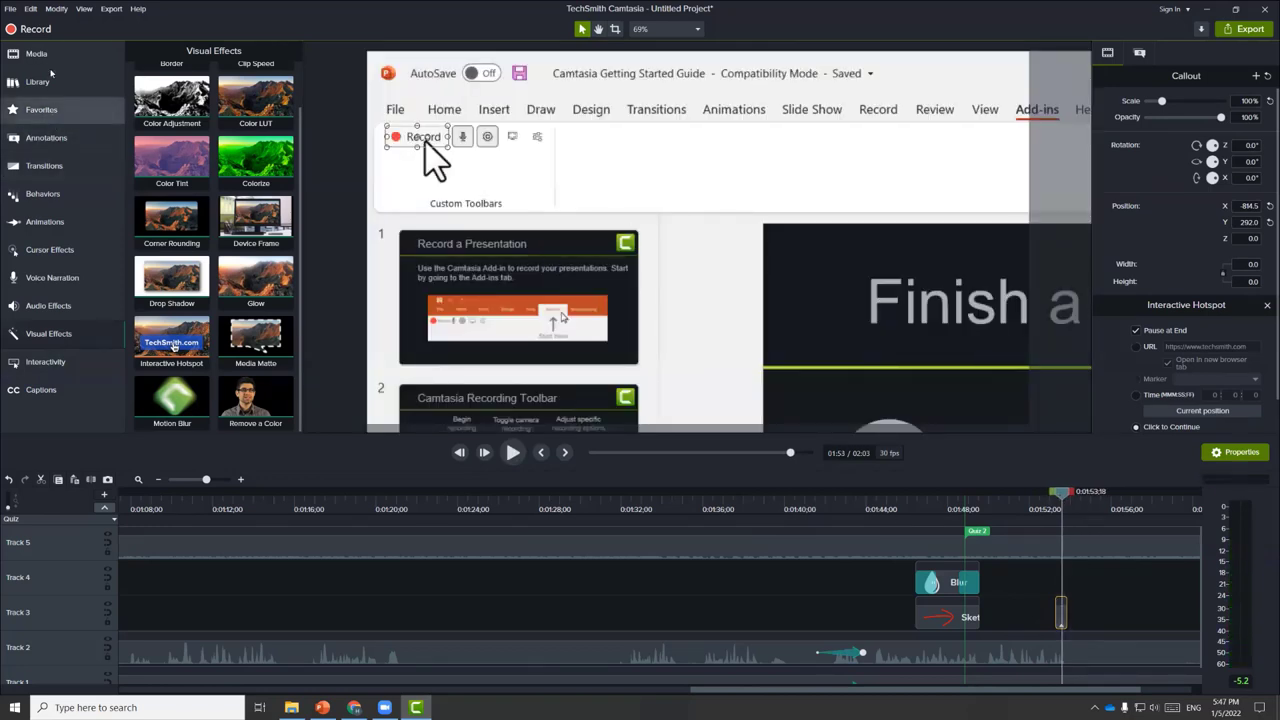
Step: Add an ABC text callout reading 'Click the Record button to continue', widened to one line
{"action": "left_click", "coordinate": [42, 138]}
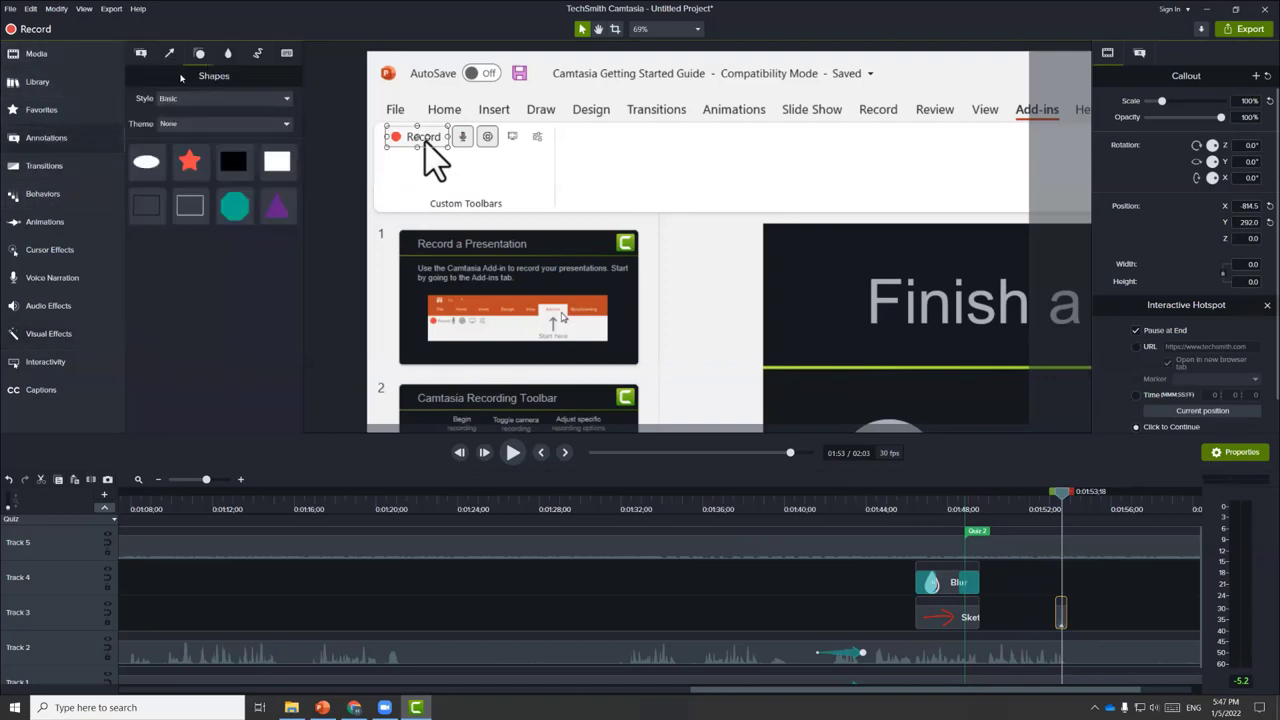
{"action": "left_click", "coordinate": [141, 53]}
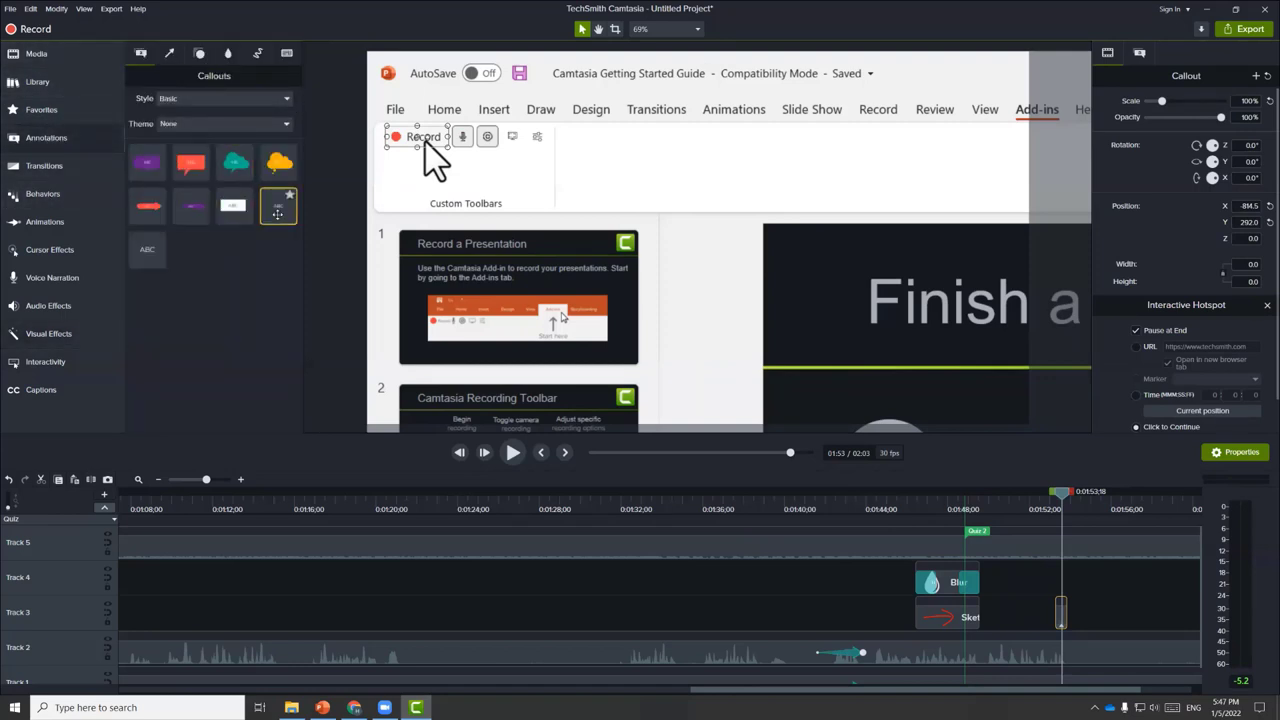
{"action": "left_click_drag", "start_coordinate": [234, 206], "coordinate": [637, 204]}
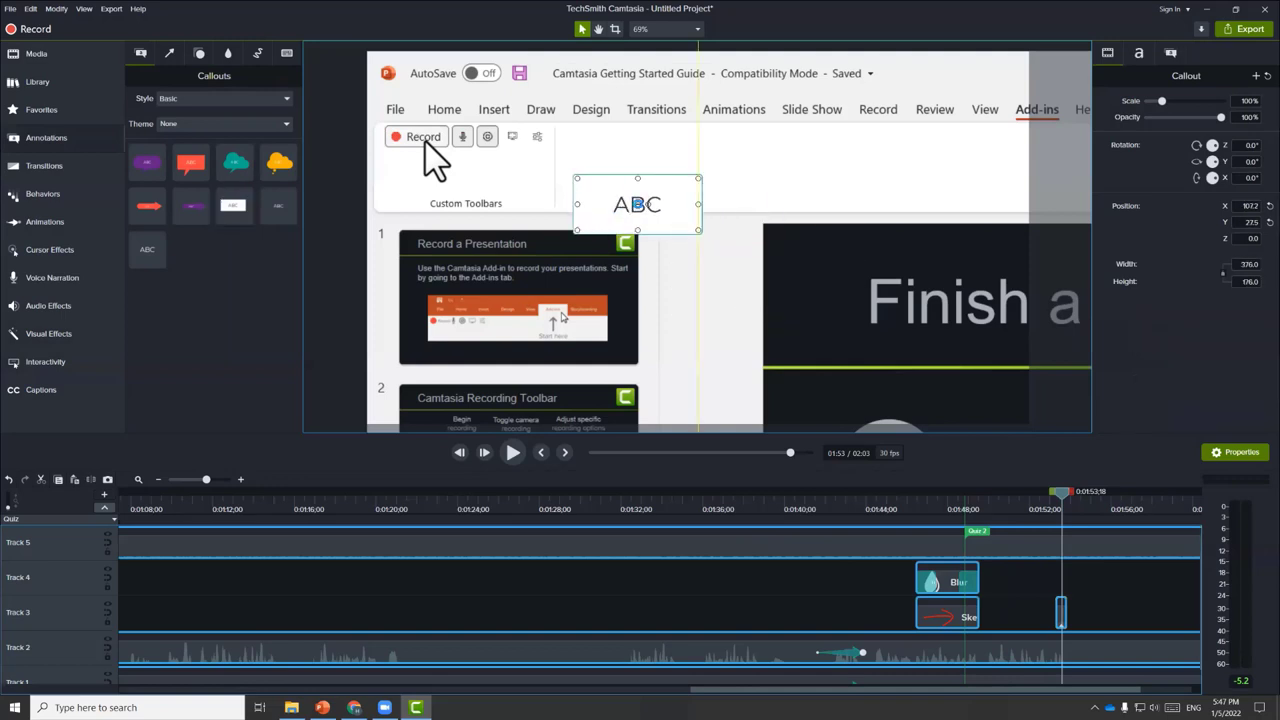
{"action": "double_click", "coordinate": [698, 231]}
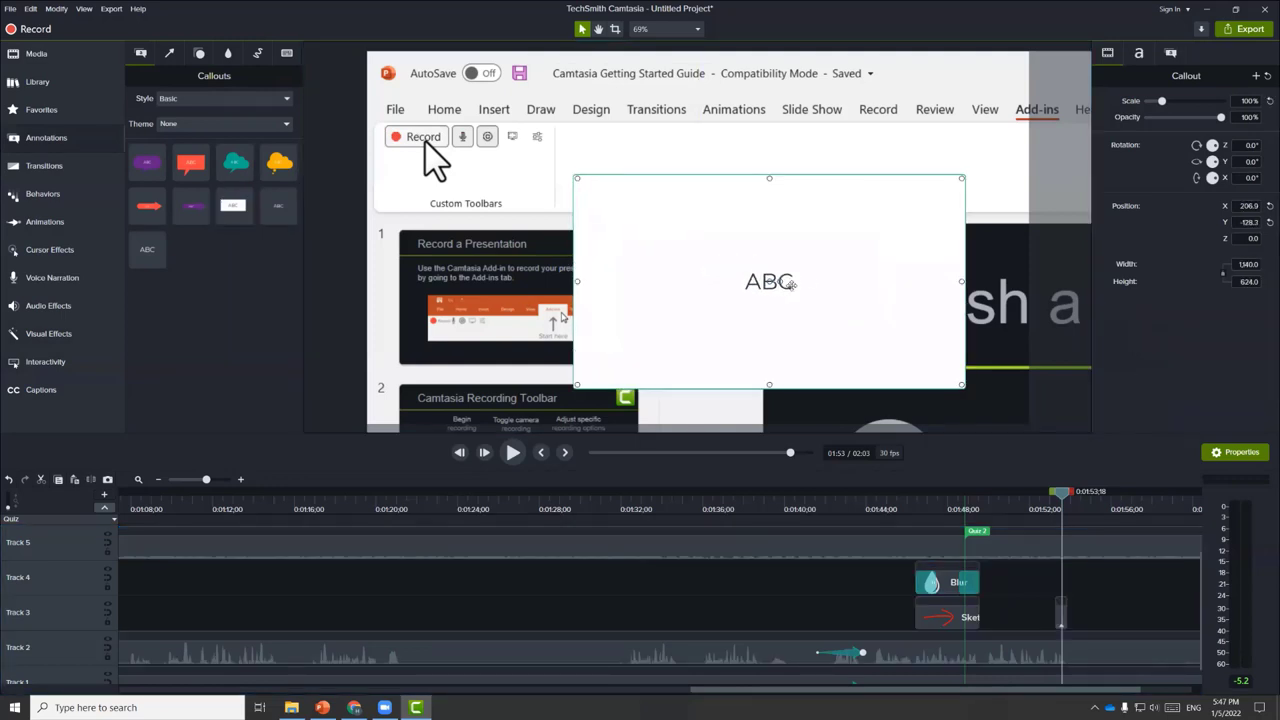
{"action": "type", "text": "Clec"}
{"action": "key", "text": "BackSpace"}
{"action": "key", "text": "BackSpace"}
{"action": "type", "text": "ick the r"}
{"action": "key", "text": "BackSpace"}
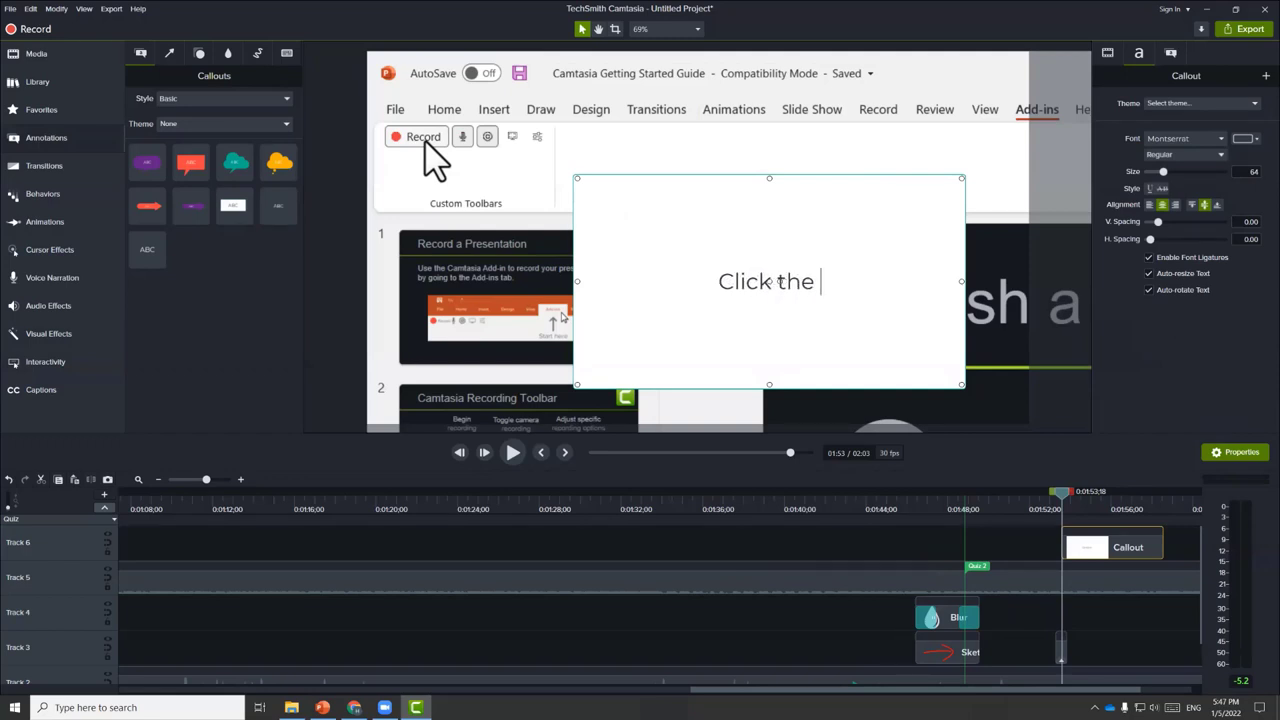
{"action": "type", "text": "Reco"}
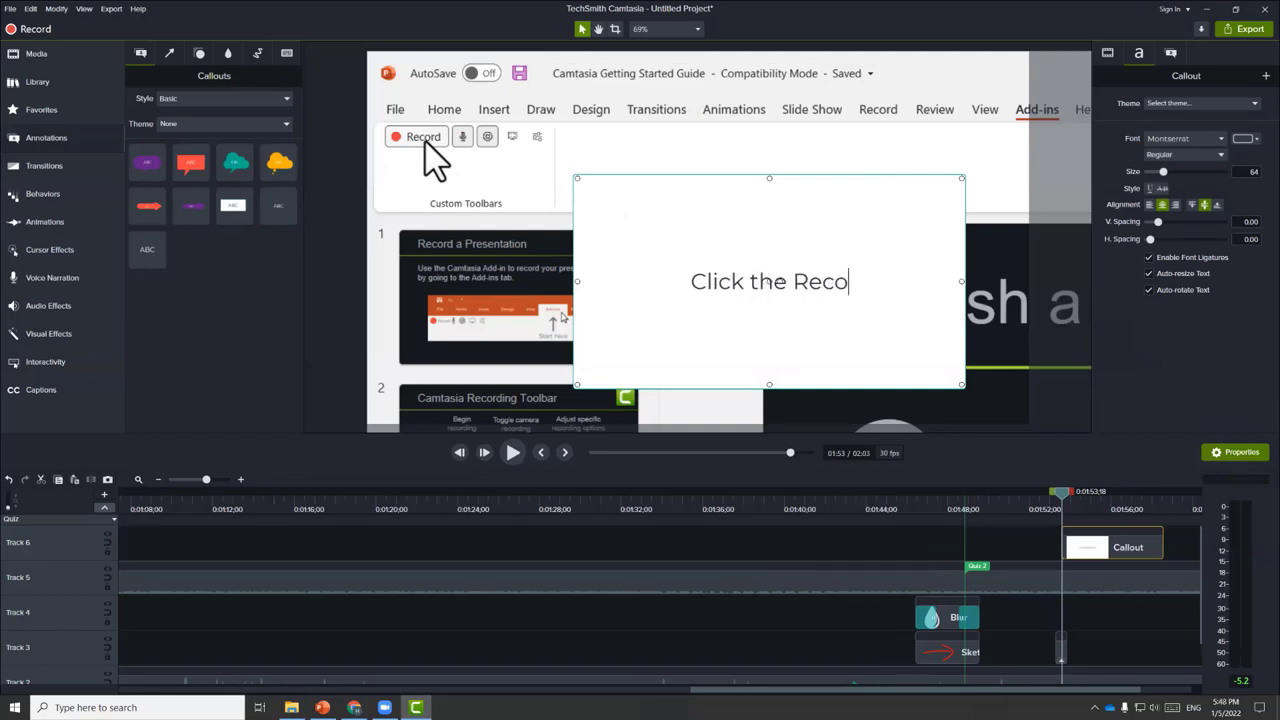
{"action": "type", "text": "rd button"}
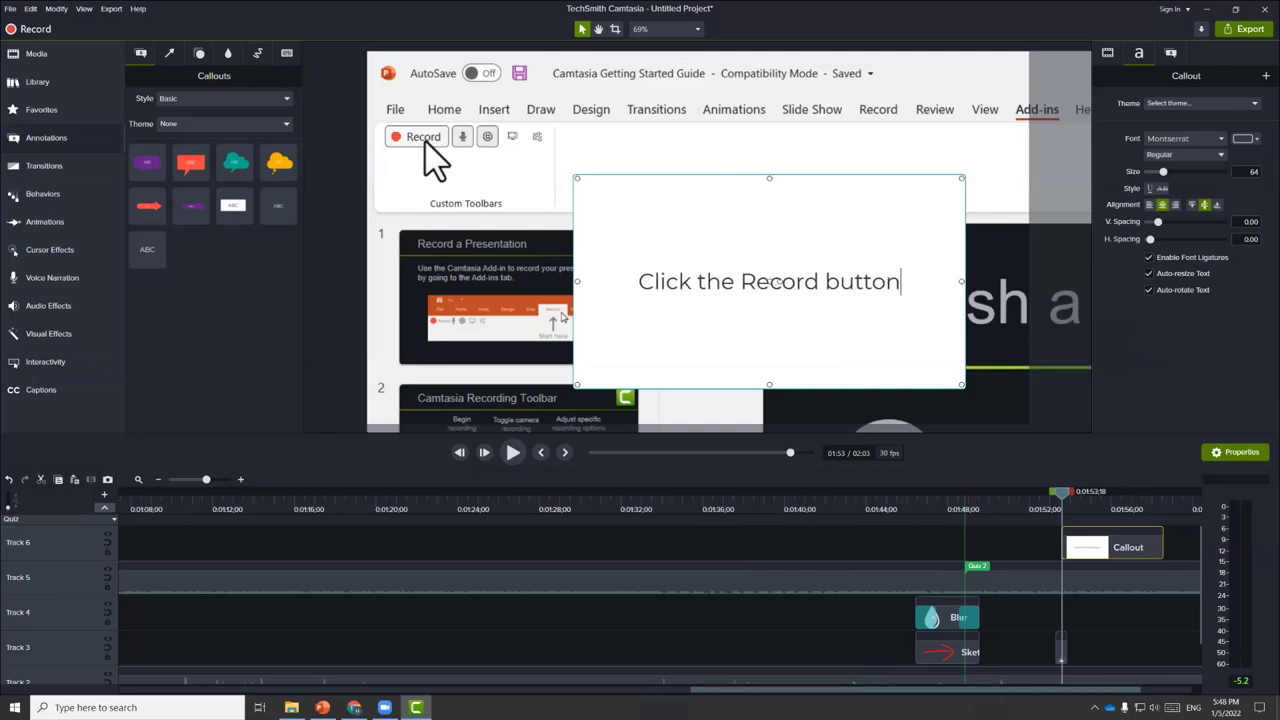
{"action": "type", "text": " to continue"}
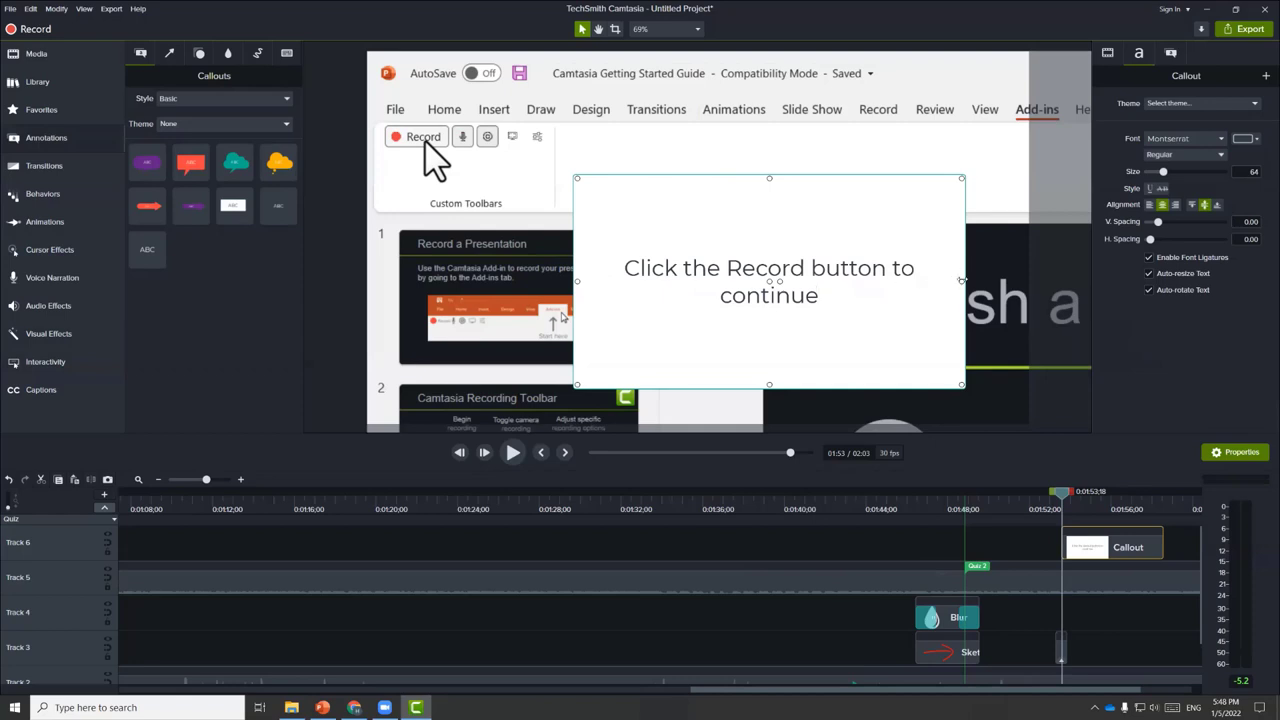
{"action": "left_click_drag", "start_coordinate": [962, 281], "coordinate": [995, 281]}
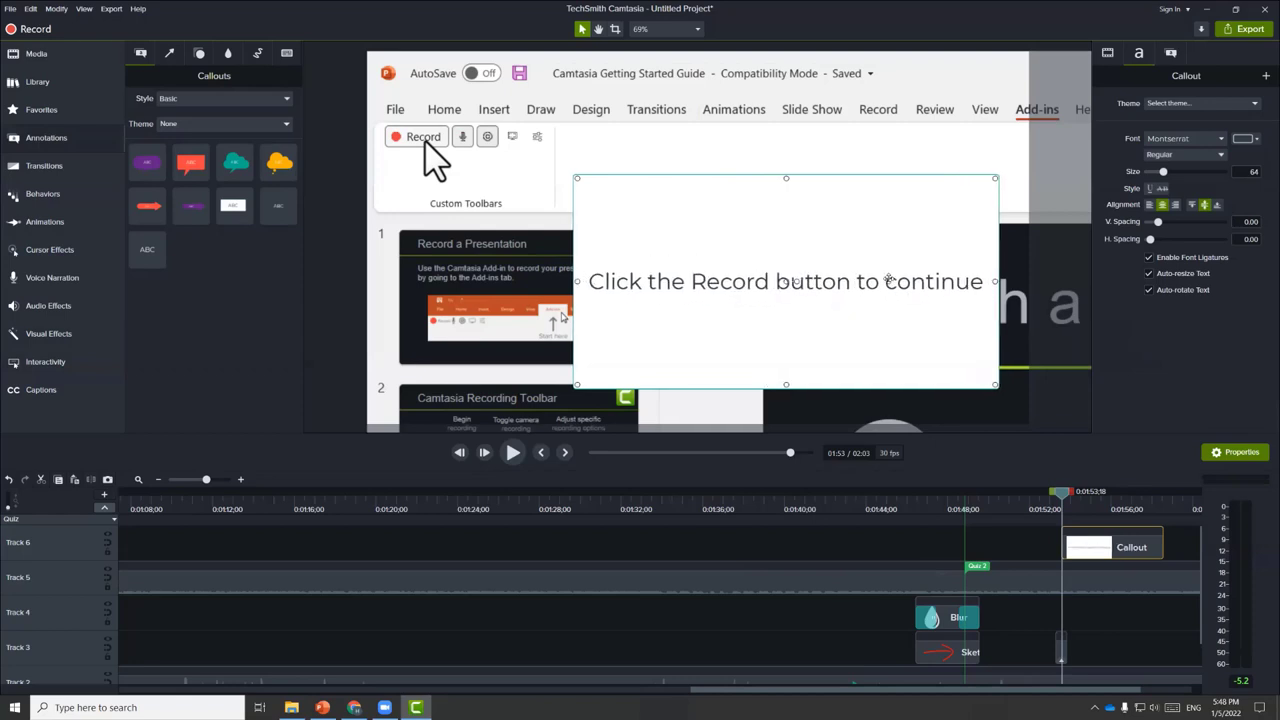
Step: Make the callout's fill and border fully transparent
{"action": "left_click", "coordinate": [1170, 55]}
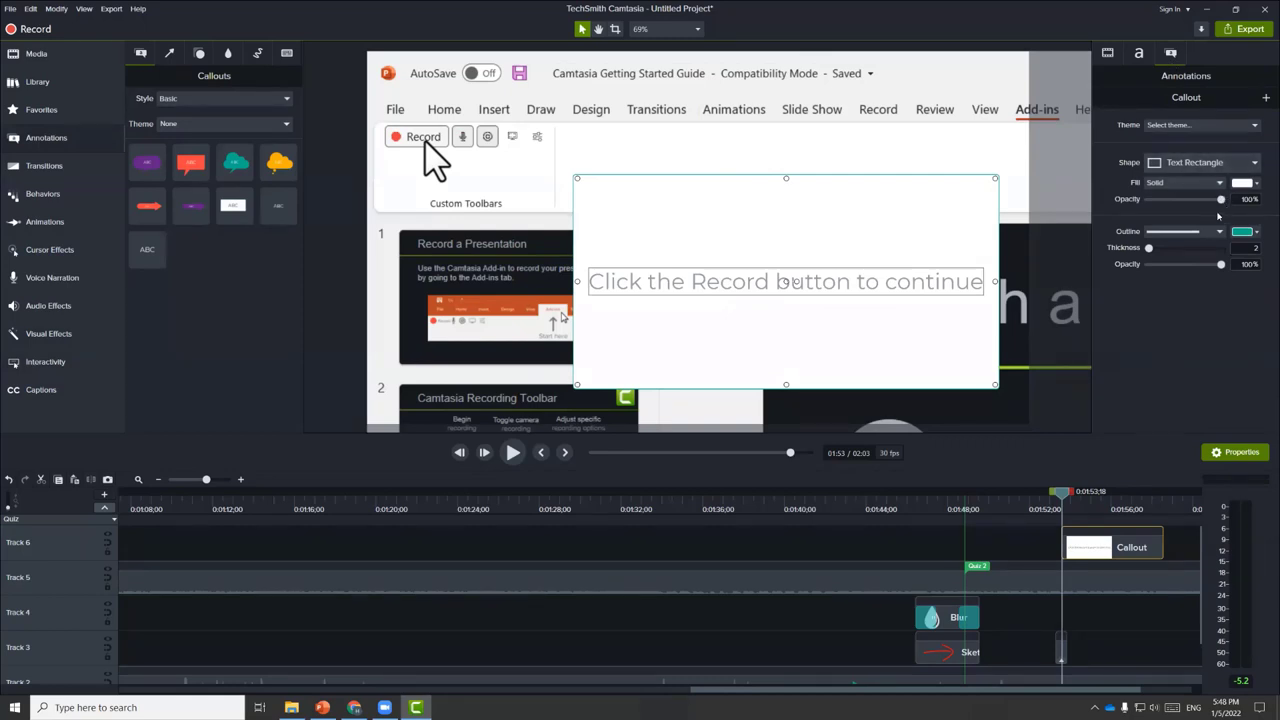
{"action": "left_click_drag", "start_coordinate": [1220, 199], "coordinate": [1146, 199]}
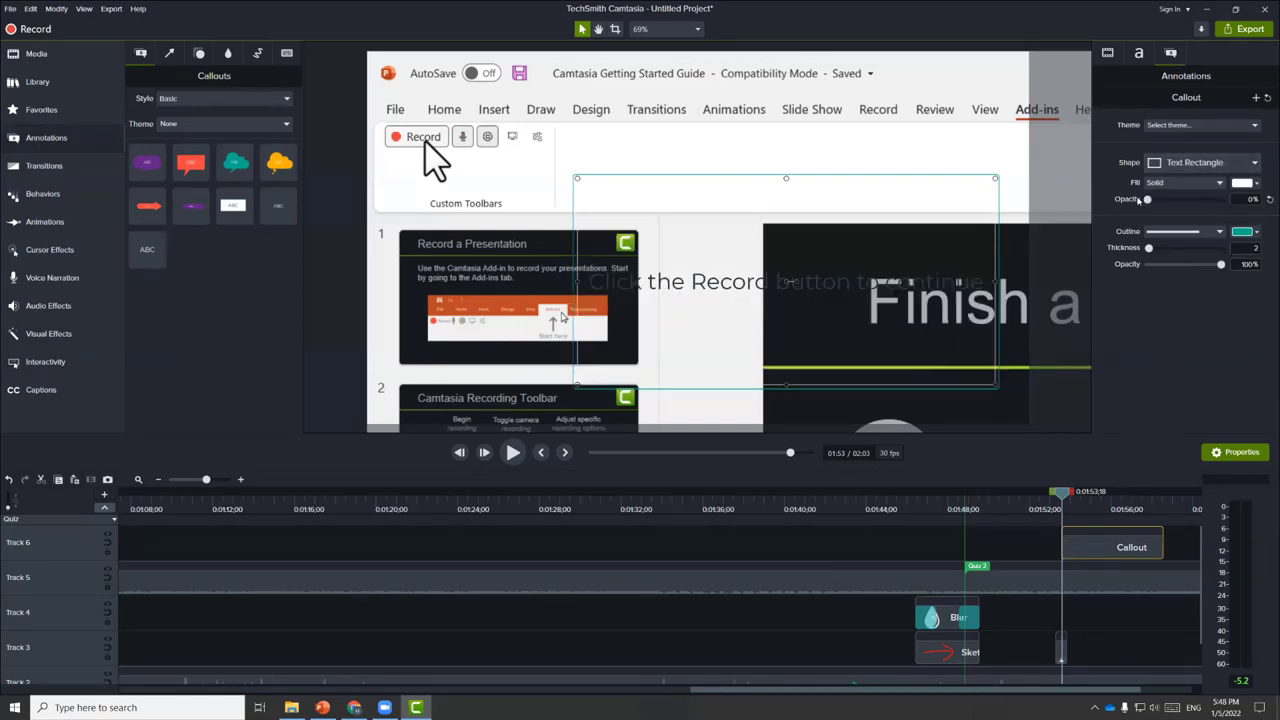
{"action": "left_click_drag", "start_coordinate": [1220, 264], "coordinate": [1146, 266]}
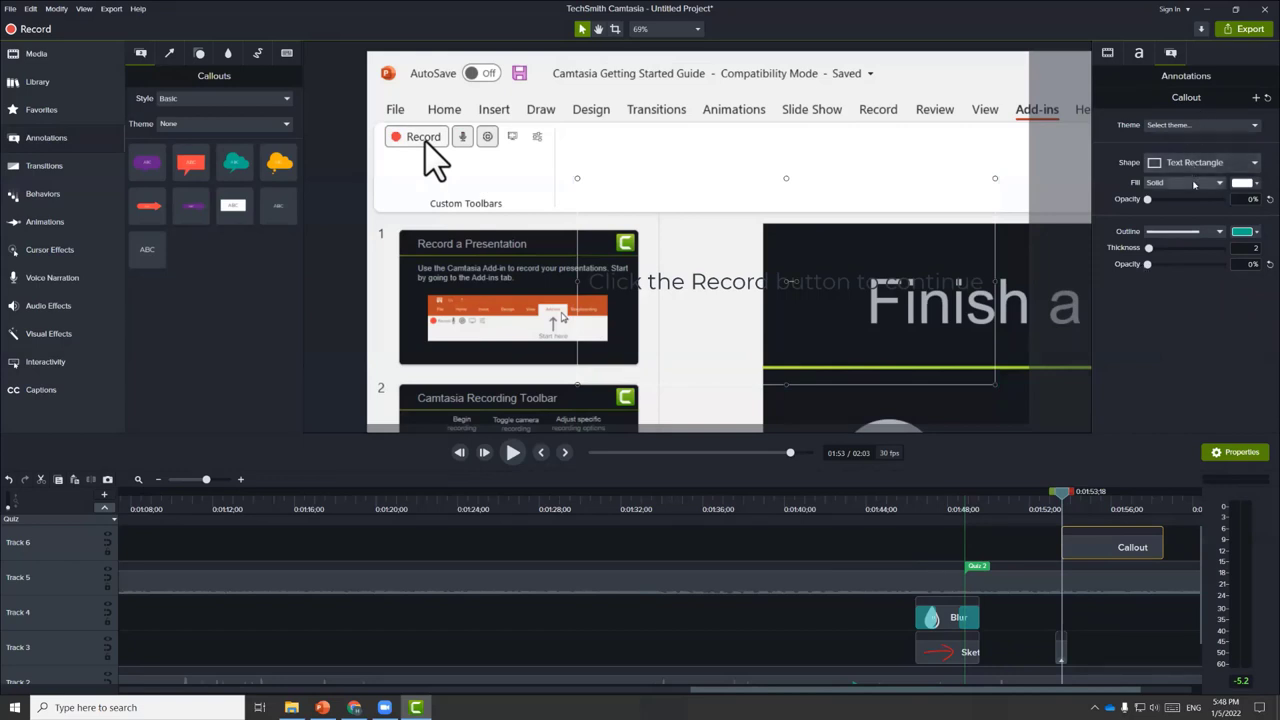
Step: Set the callout text to white and place a black rectangle shape on Track 4
{"action": "left_click", "coordinate": [1139, 53]}
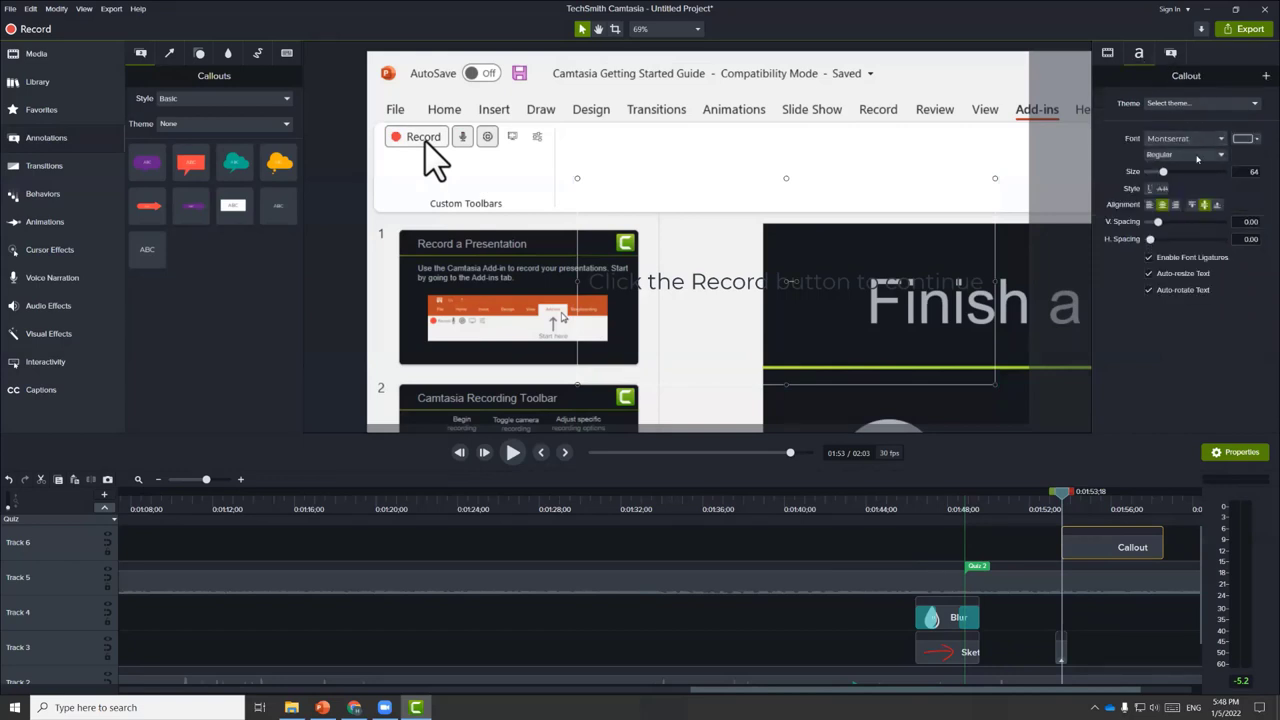
{"action": "left_click", "coordinate": [1247, 138]}
{"action": "left_click", "coordinate": [1158, 186]}
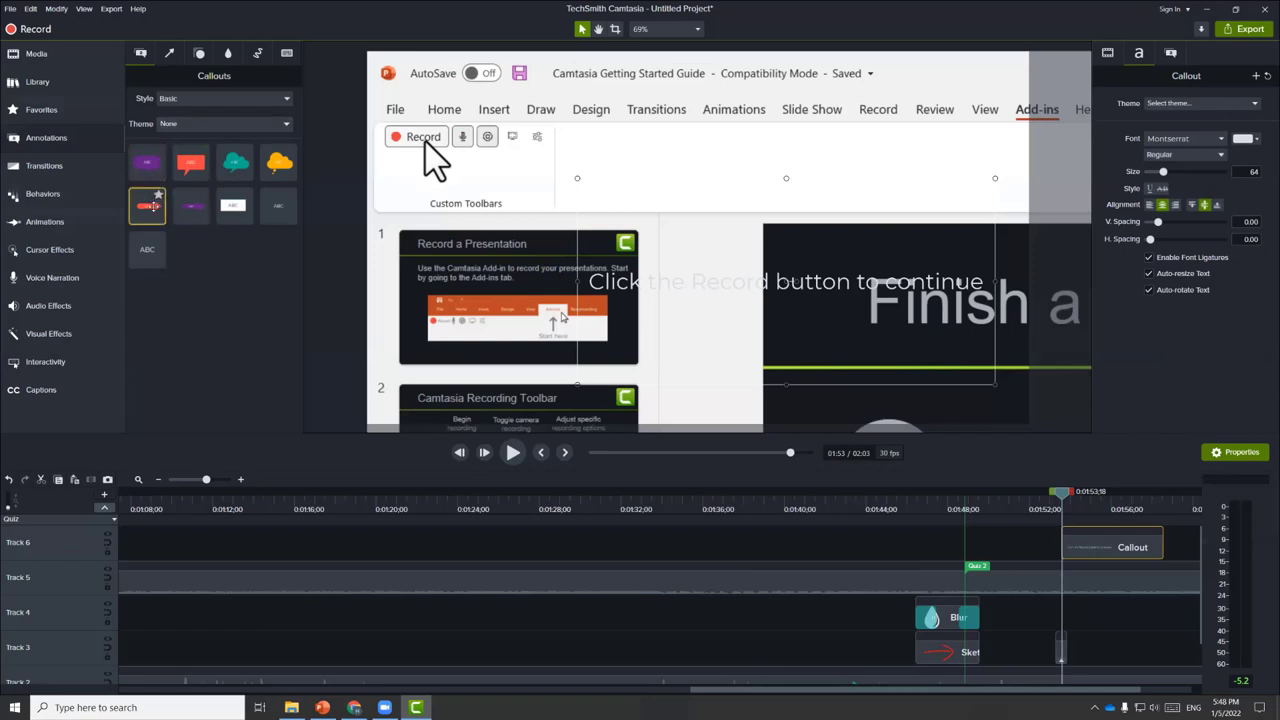
{"action": "left_click", "coordinate": [199, 53]}
{"action": "left_click_drag", "start_coordinate": [233, 161], "coordinate": [1060, 612]}
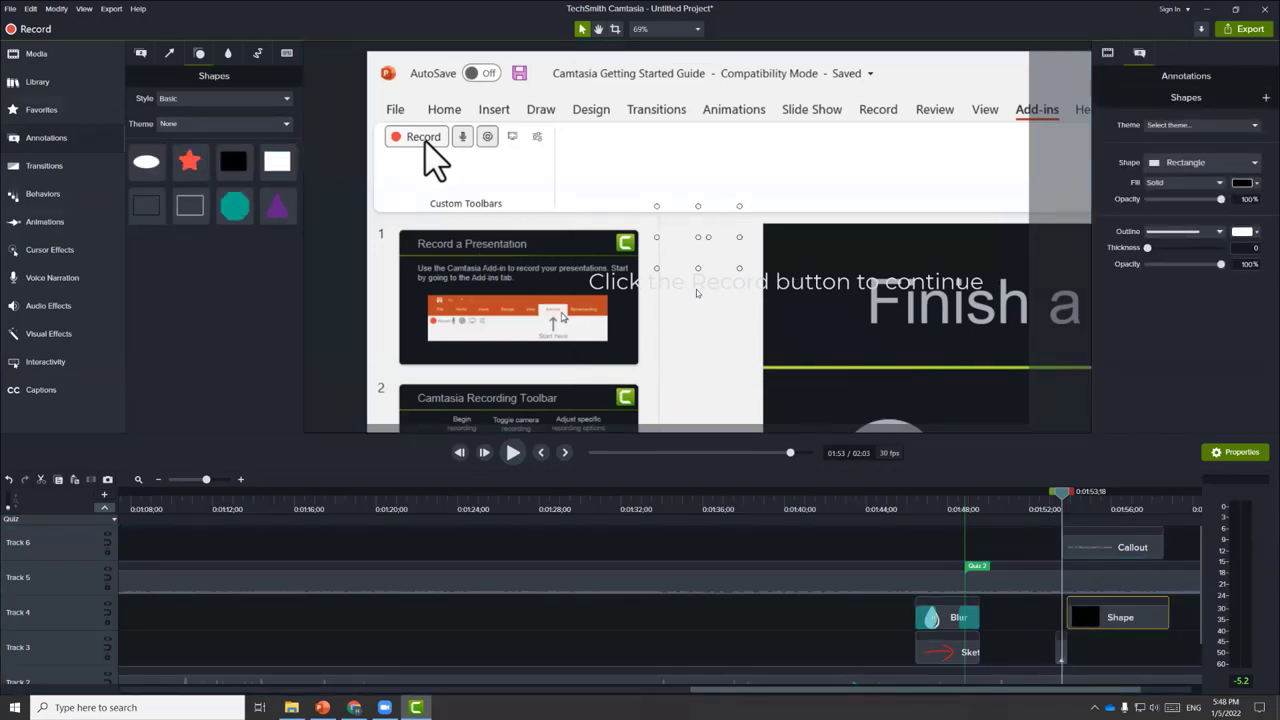
Step: With Track 6 hidden, move and resize the black rectangle to frame the callout text
{"action": "left_click", "coordinate": [1090, 510]}
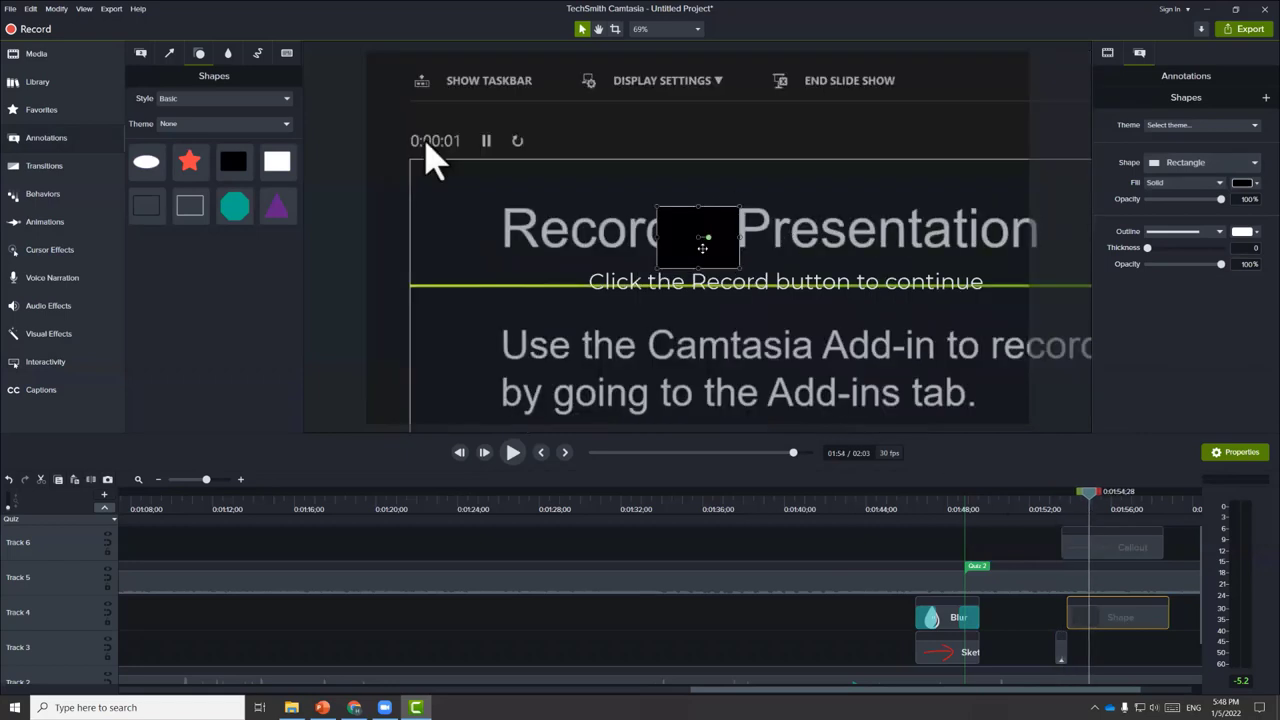
{"action": "left_click", "coordinate": [610, 281]}
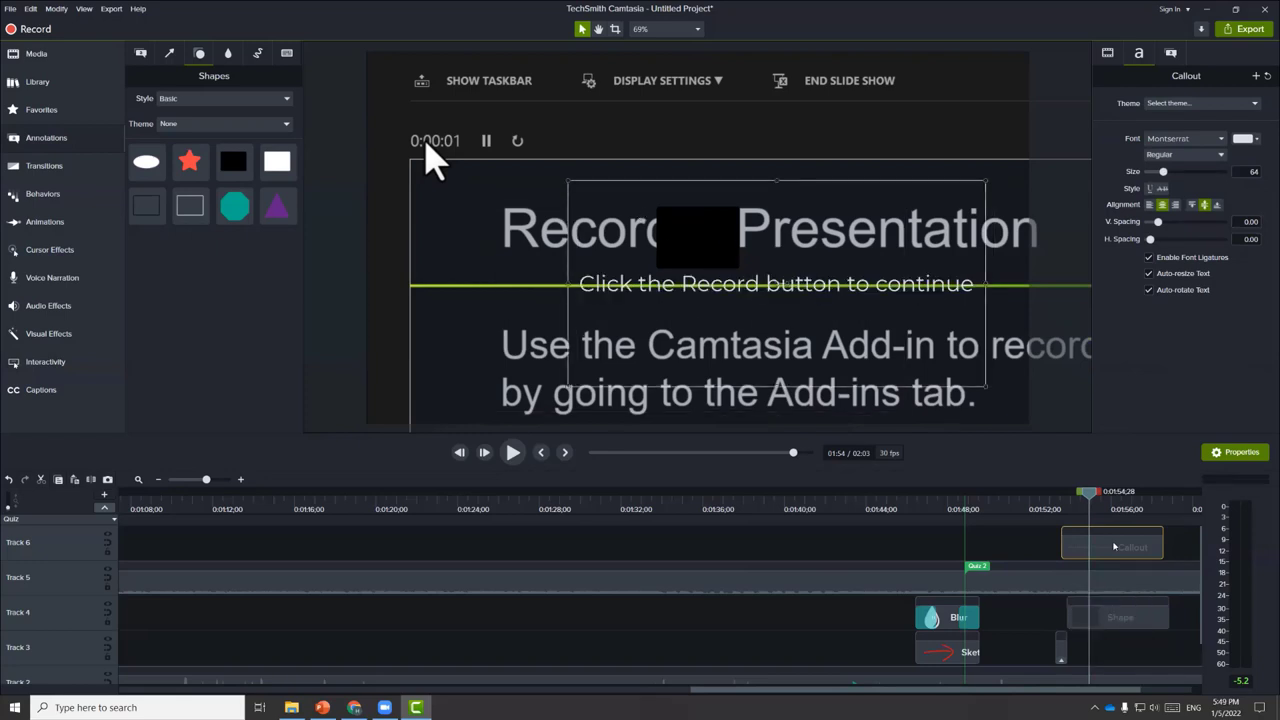
{"action": "left_click", "coordinate": [1120, 617]}
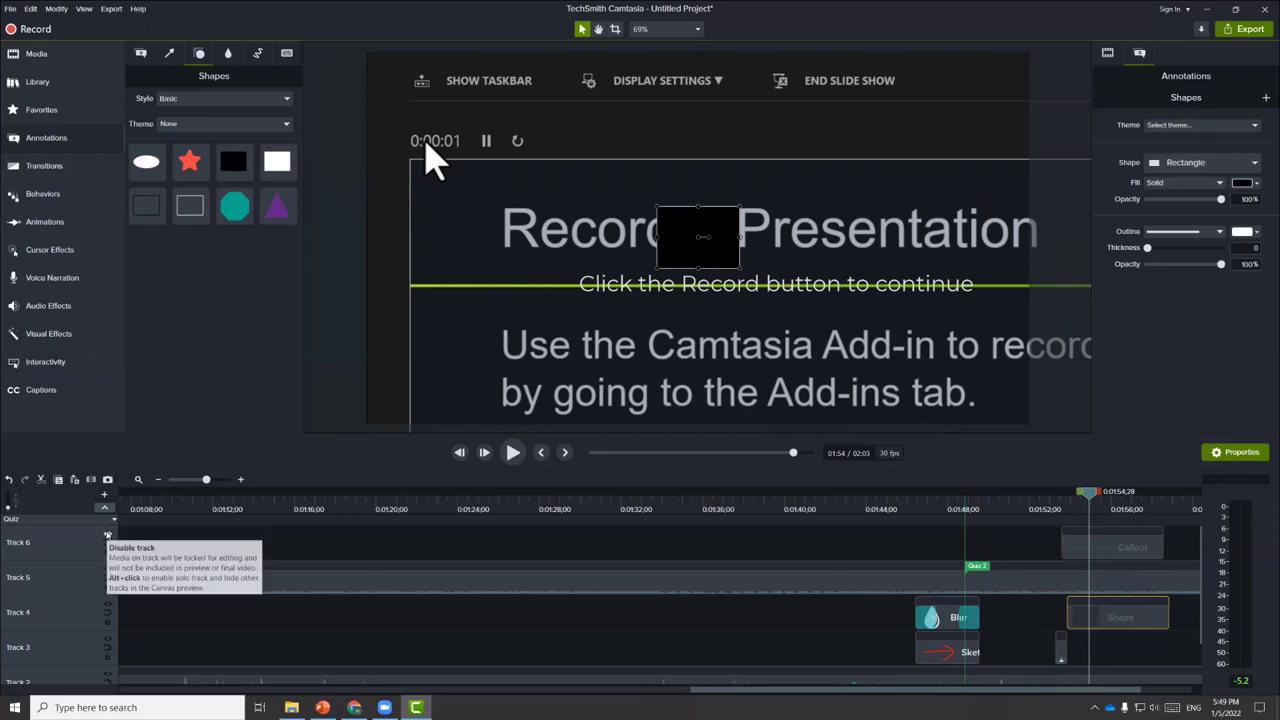
{"action": "left_click", "coordinate": [107, 535]}
{"action": "left_click_drag", "start_coordinate": [708, 253], "coordinate": [964, 344]}
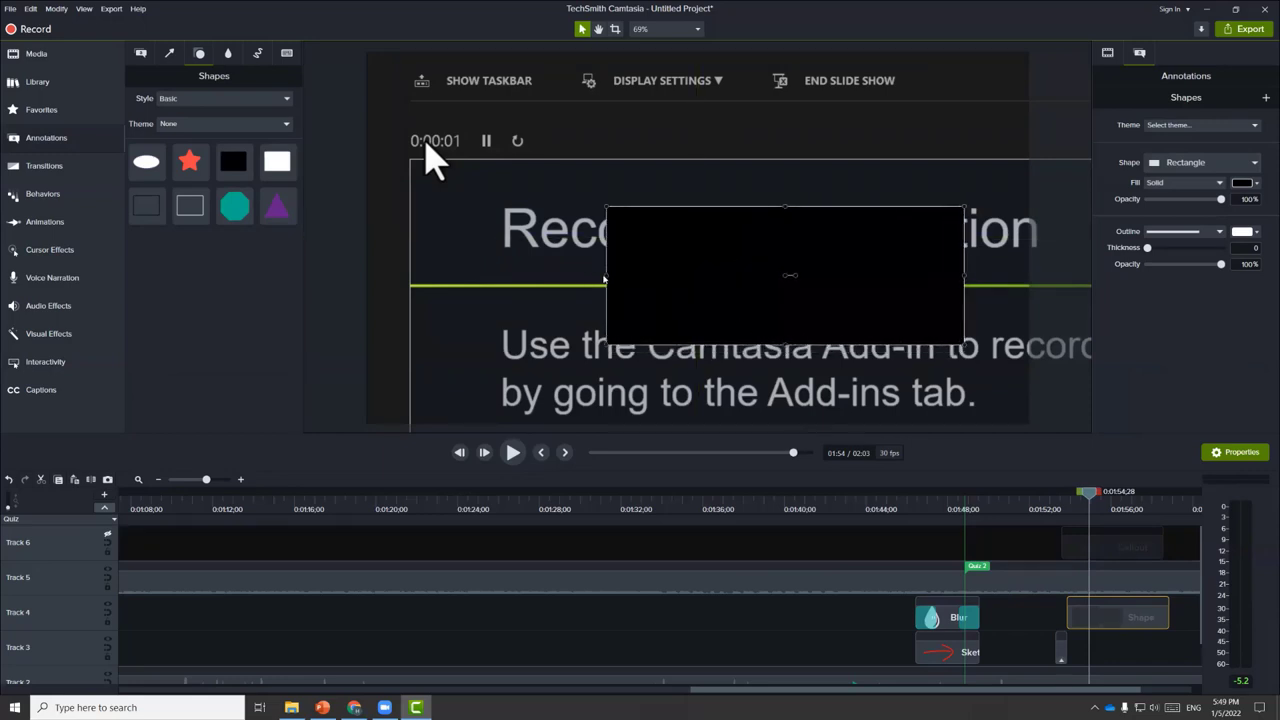
{"action": "left_click_drag", "start_coordinate": [606, 276], "coordinate": [474, 276]}
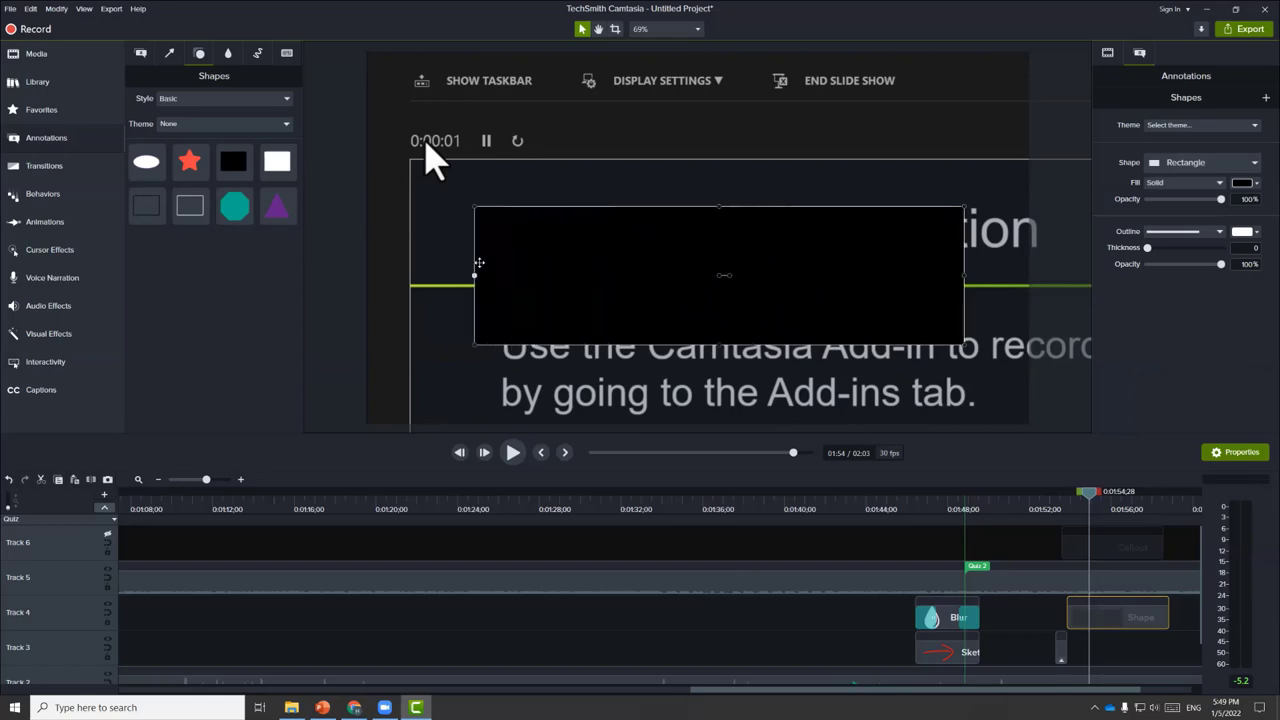
{"action": "left_click_drag", "start_coordinate": [965, 276], "coordinate": [983, 276]}
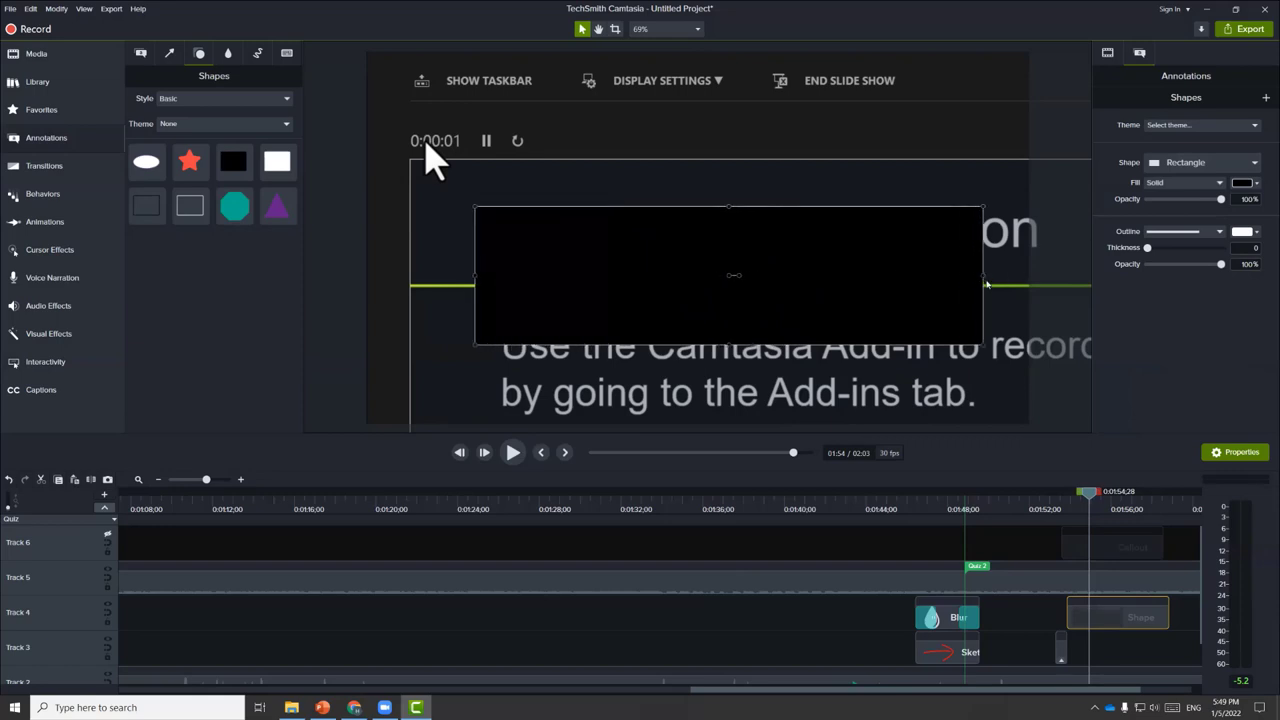
{"action": "left_click", "coordinate": [108, 535]}
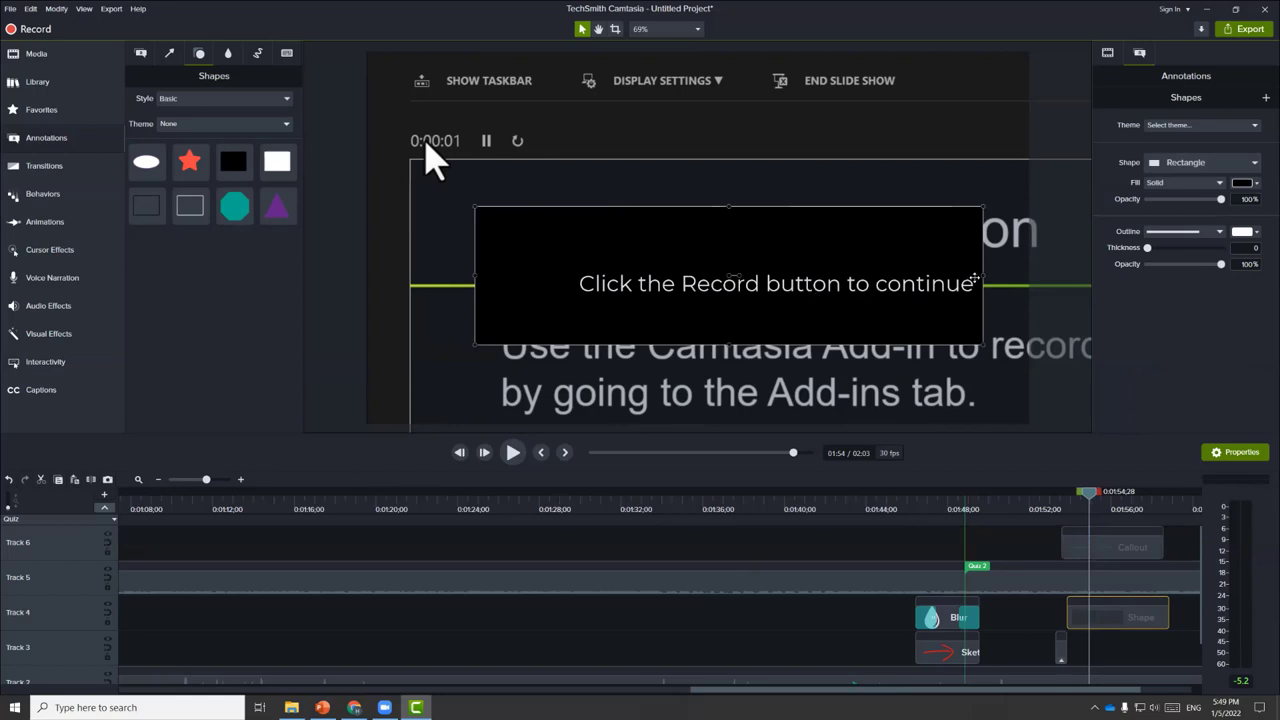
{"action": "left_click_drag", "start_coordinate": [982, 276], "coordinate": [1029, 276]}
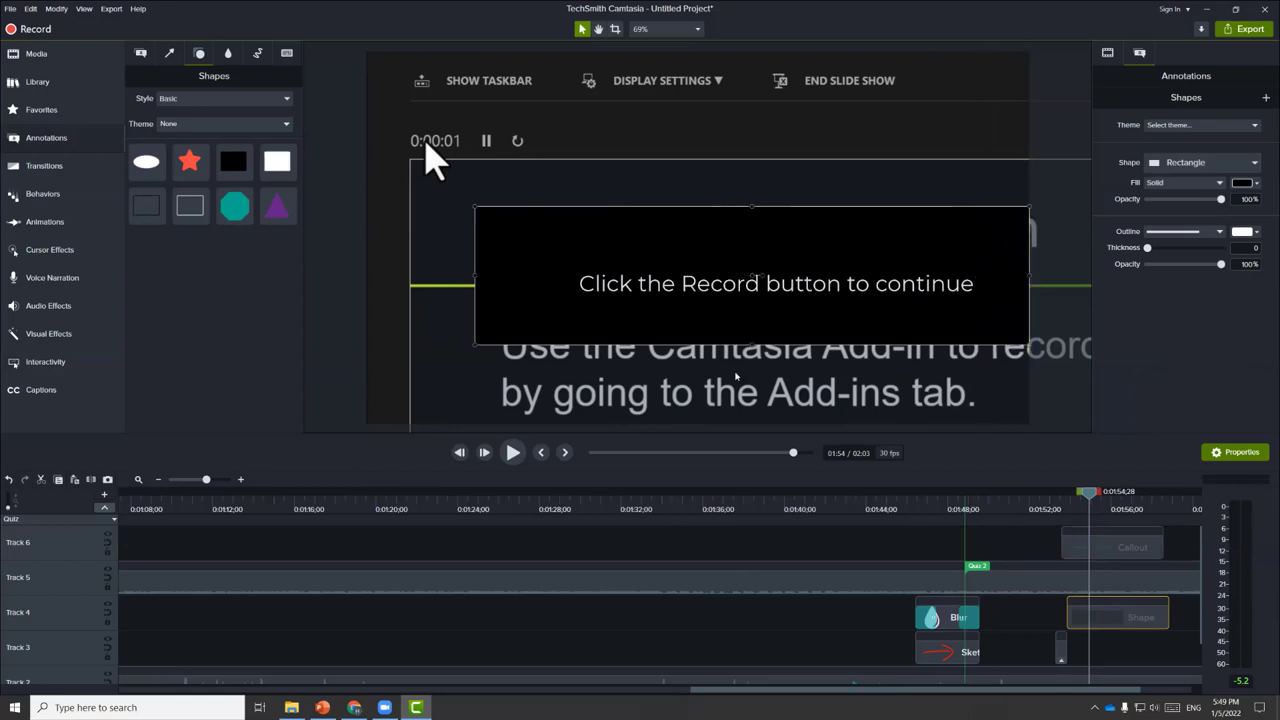
{"action": "left_click_drag", "start_coordinate": [755, 342], "coordinate": [755, 386]}
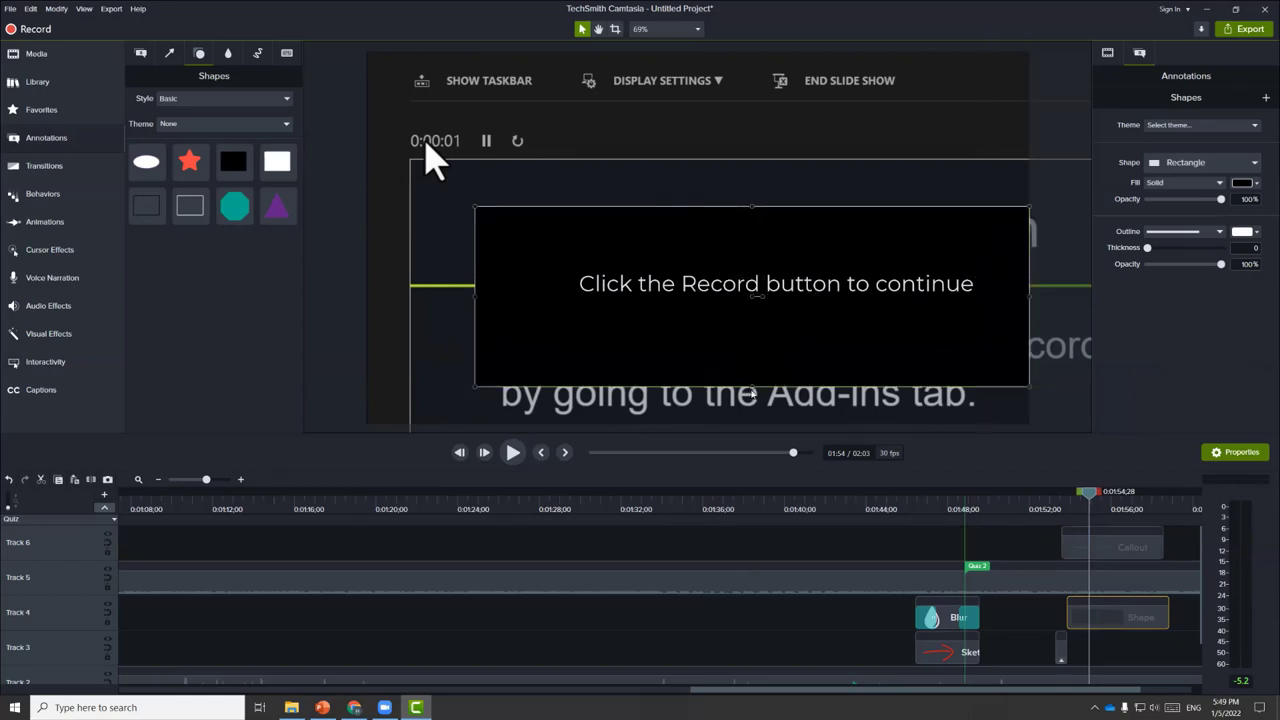
Step: Trim the Callout clip on Track 6 and Shape clip on Track 4 to brief slivers
{"action": "left_click", "coordinate": [1064, 543]}
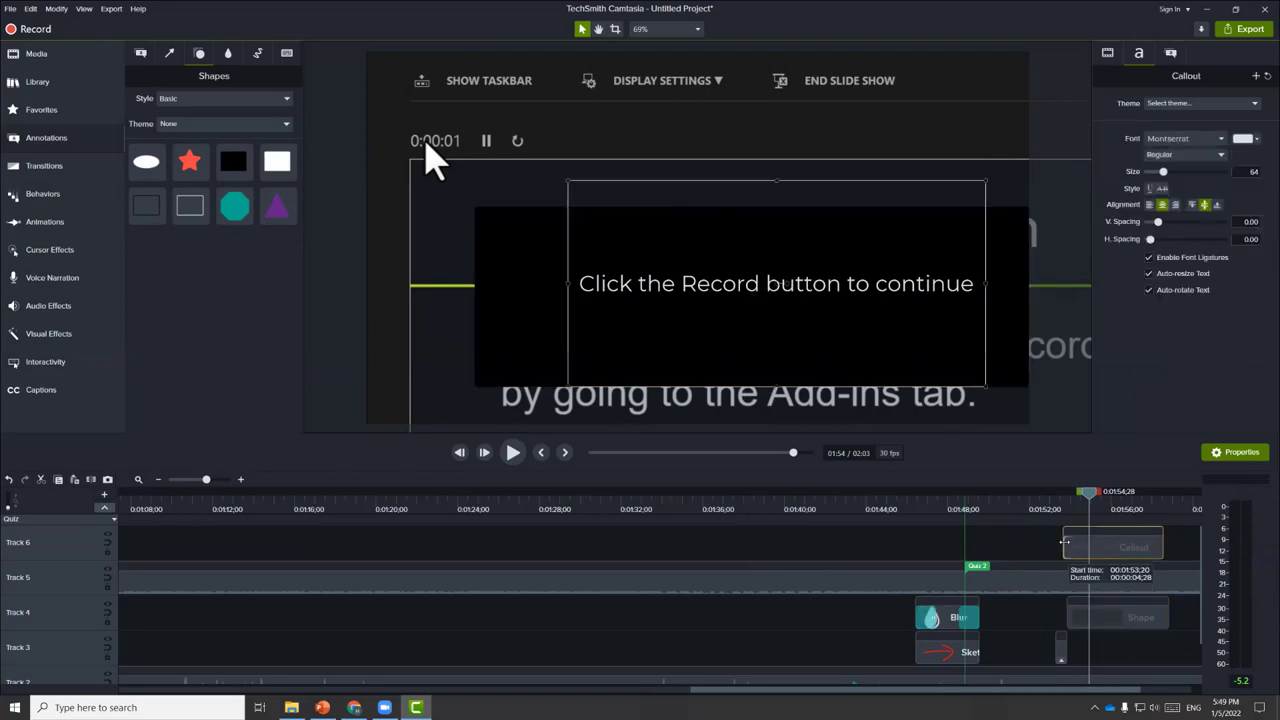
{"action": "left_click_drag", "start_coordinate": [1164, 545], "coordinate": [1063, 550]}
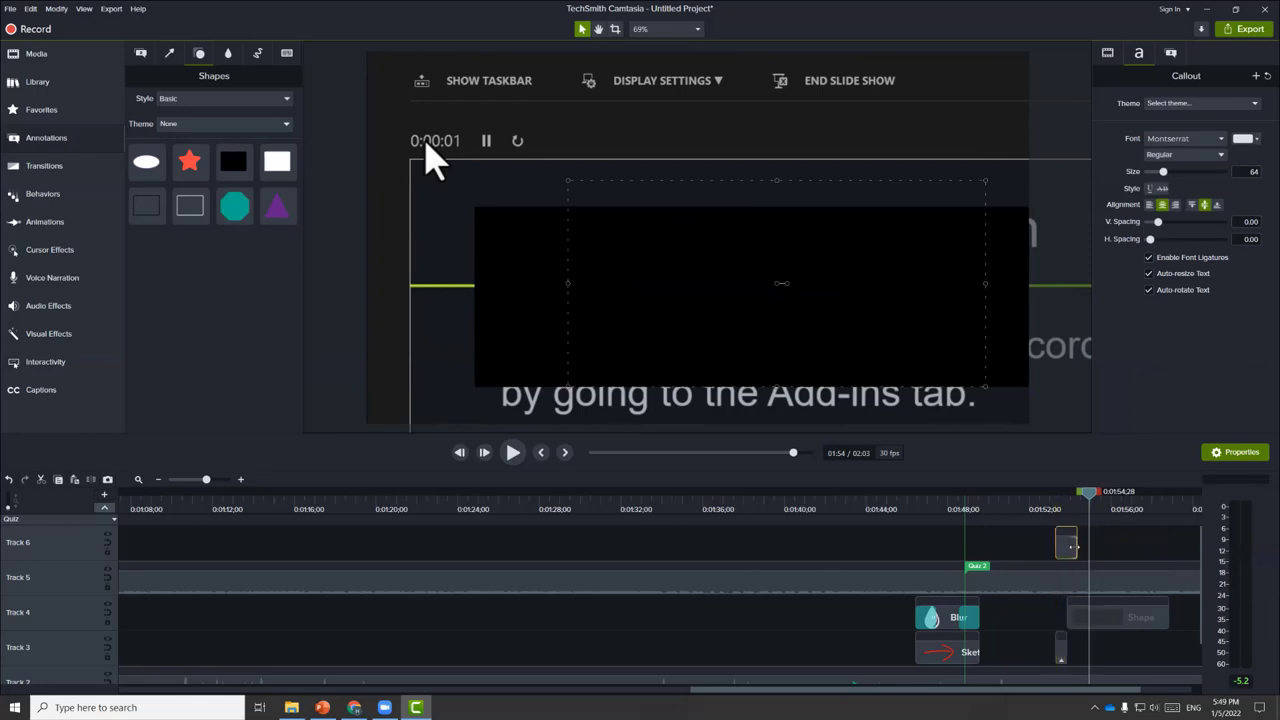
{"action": "left_click", "coordinate": [1075, 621]}
{"action": "left_click_drag", "start_coordinate": [1068, 613], "coordinate": [1058, 613]}
{"action": "left_click_drag", "start_coordinate": [1173, 617], "coordinate": [1061, 613]}
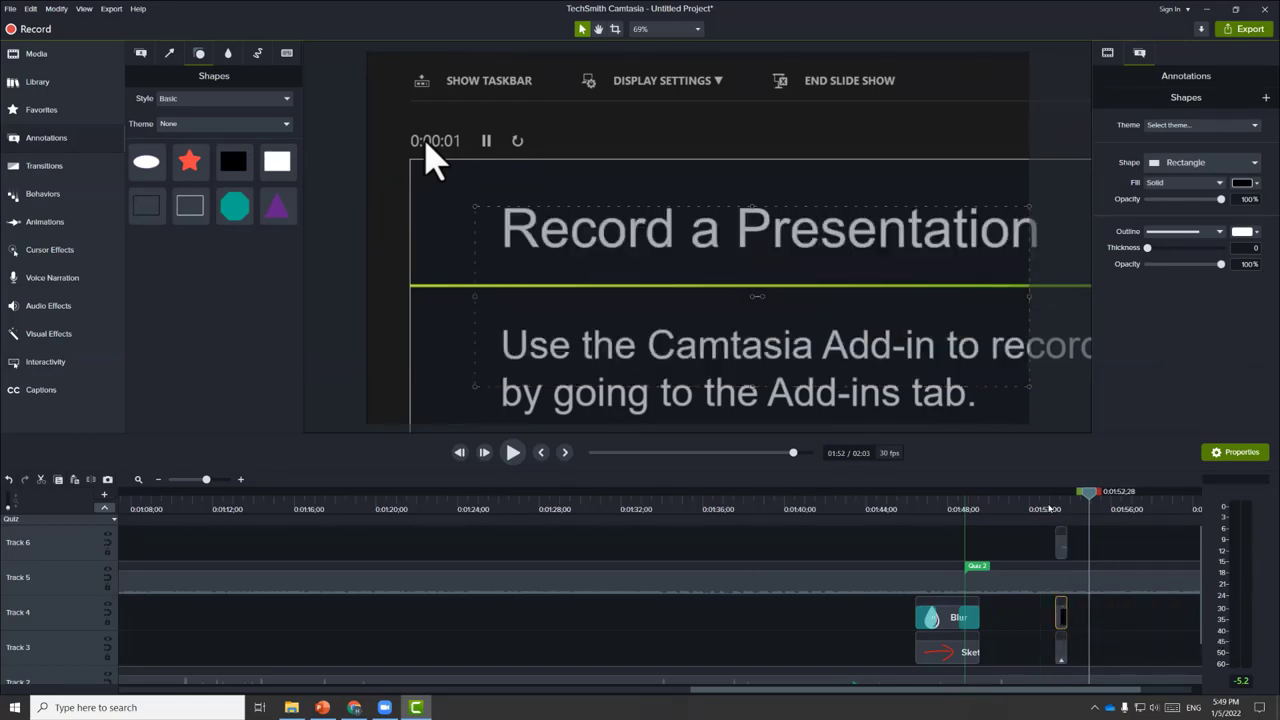
{"action": "left_click", "coordinate": [1048, 507]}
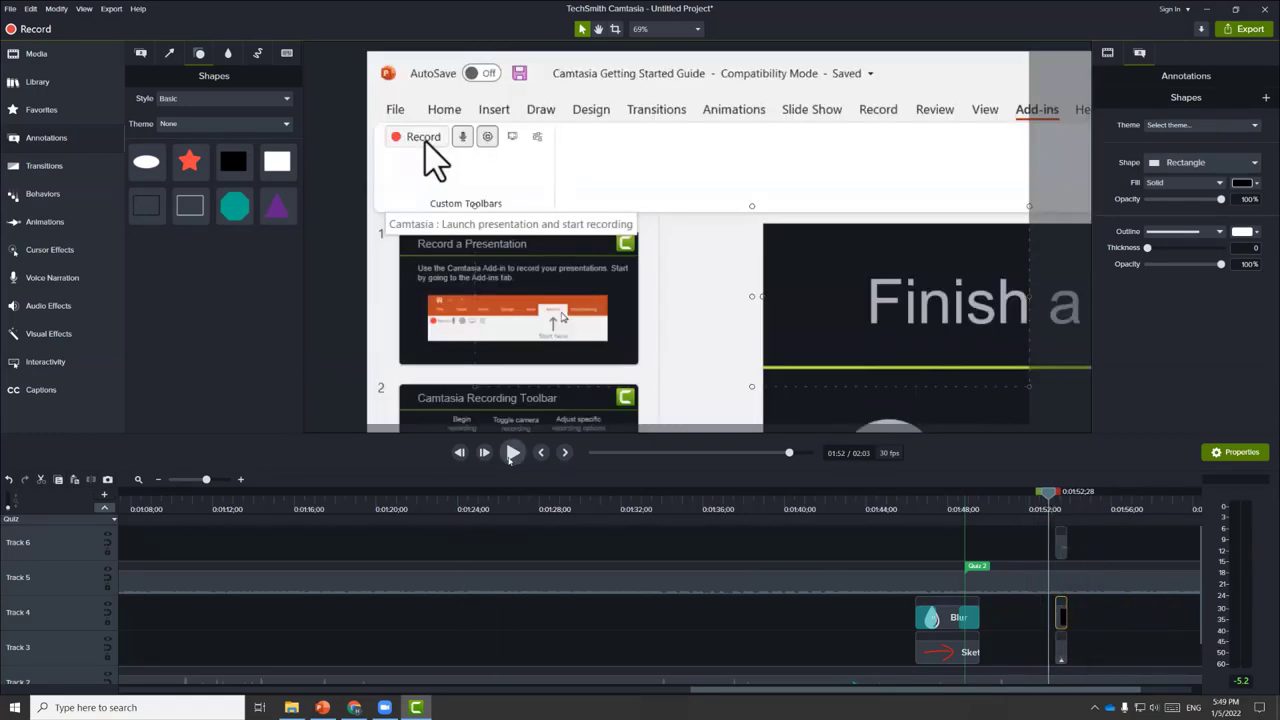
{"action": "left_click", "coordinate": [512, 452]}
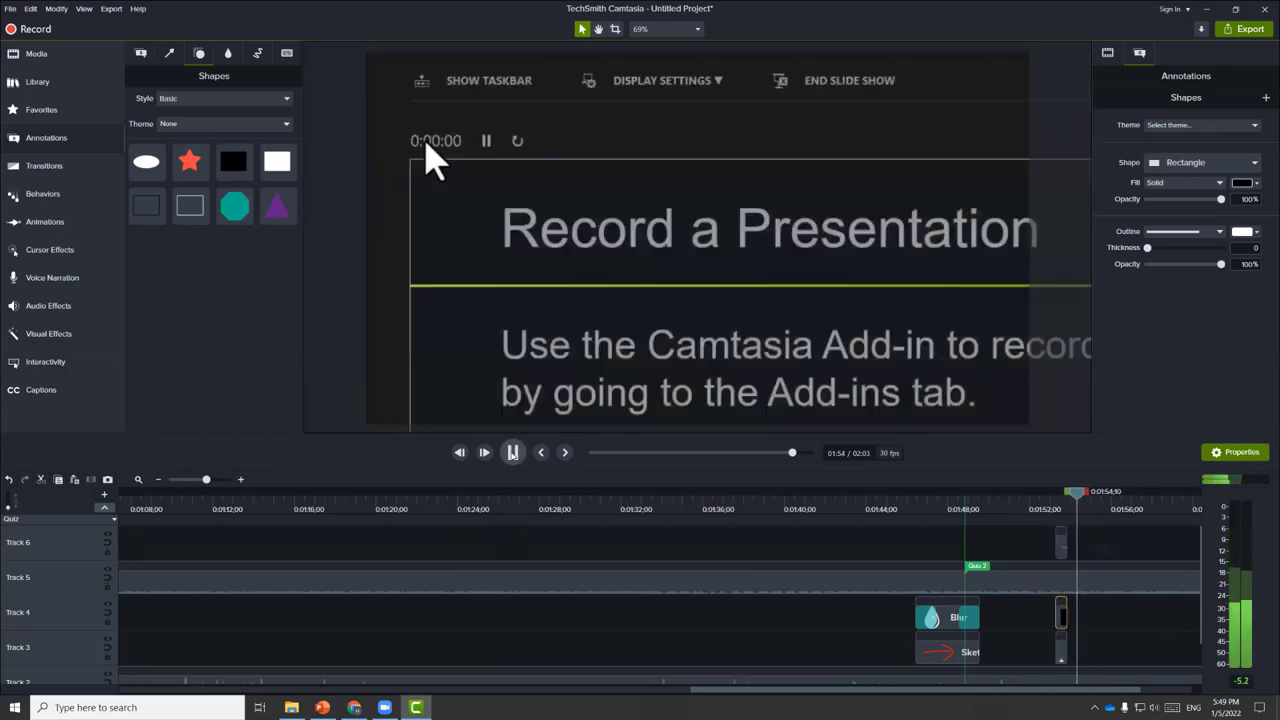
{"action": "left_click", "coordinate": [512, 452]}
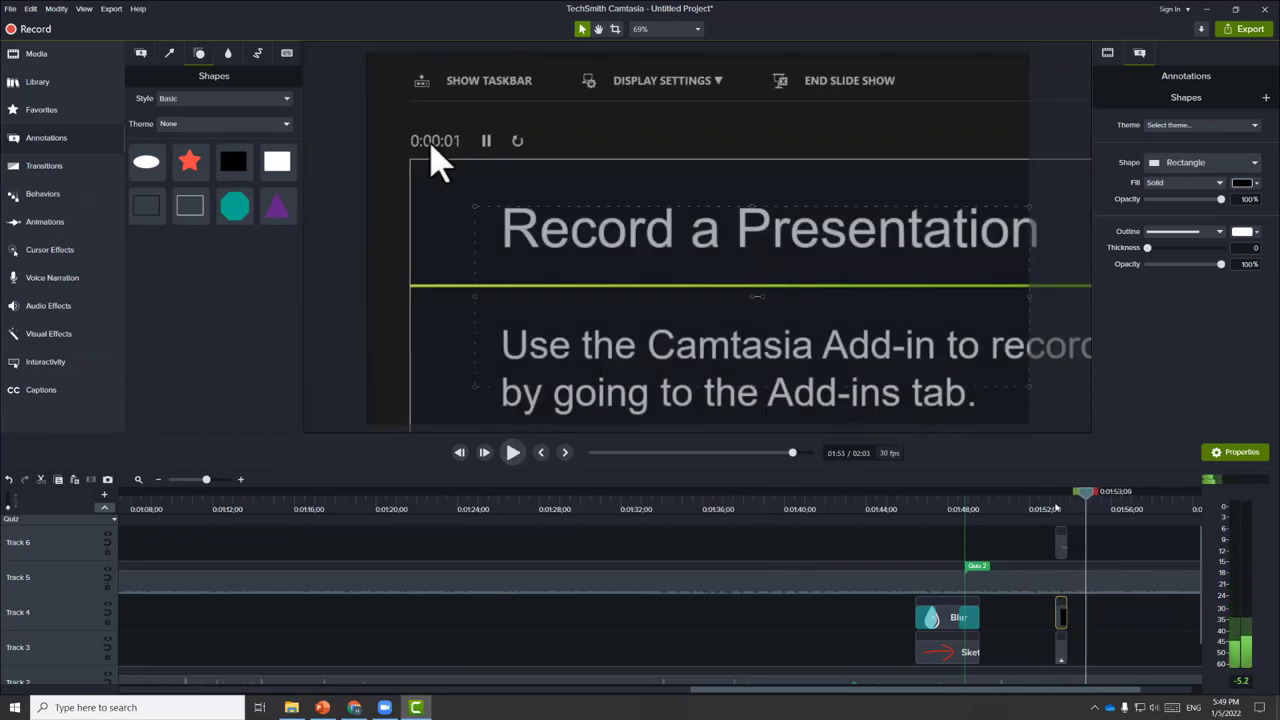
{"action": "left_click", "coordinate": [1050, 507]}
{"action": "left_click", "coordinate": [1057, 500]}
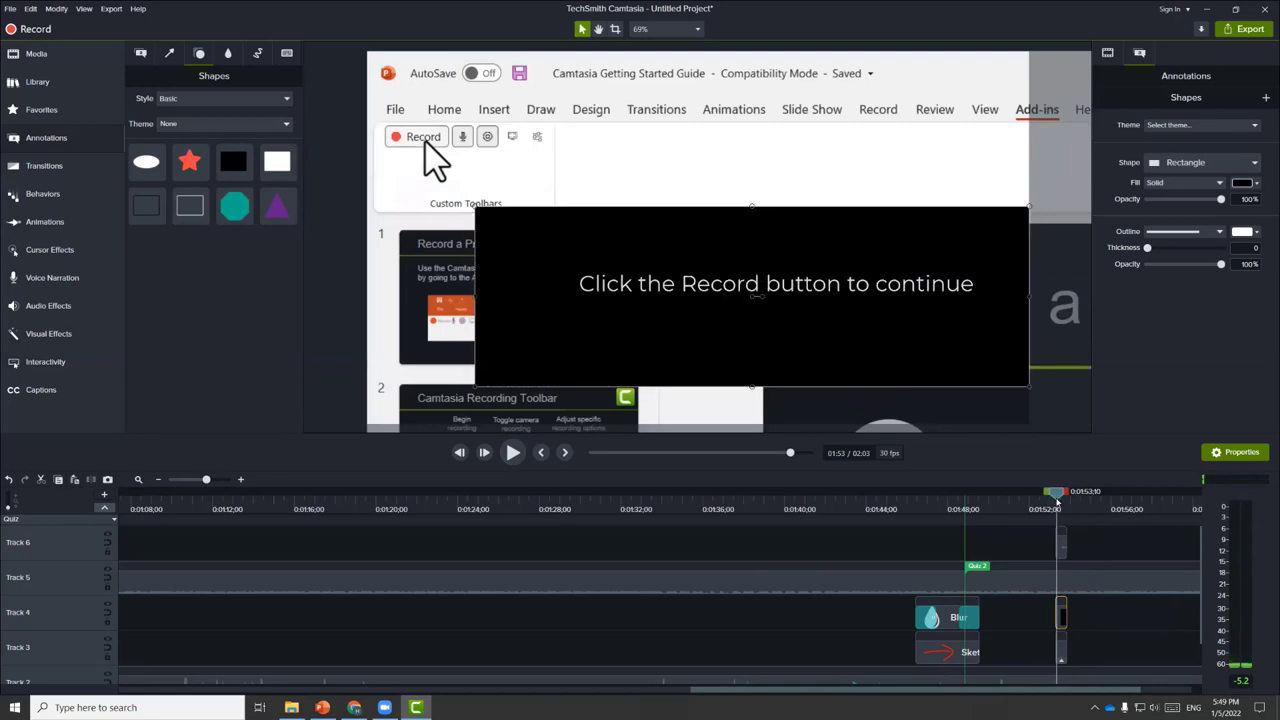
{"action": "left_click_drag", "start_coordinate": [1056, 497], "coordinate": [1060, 500]}
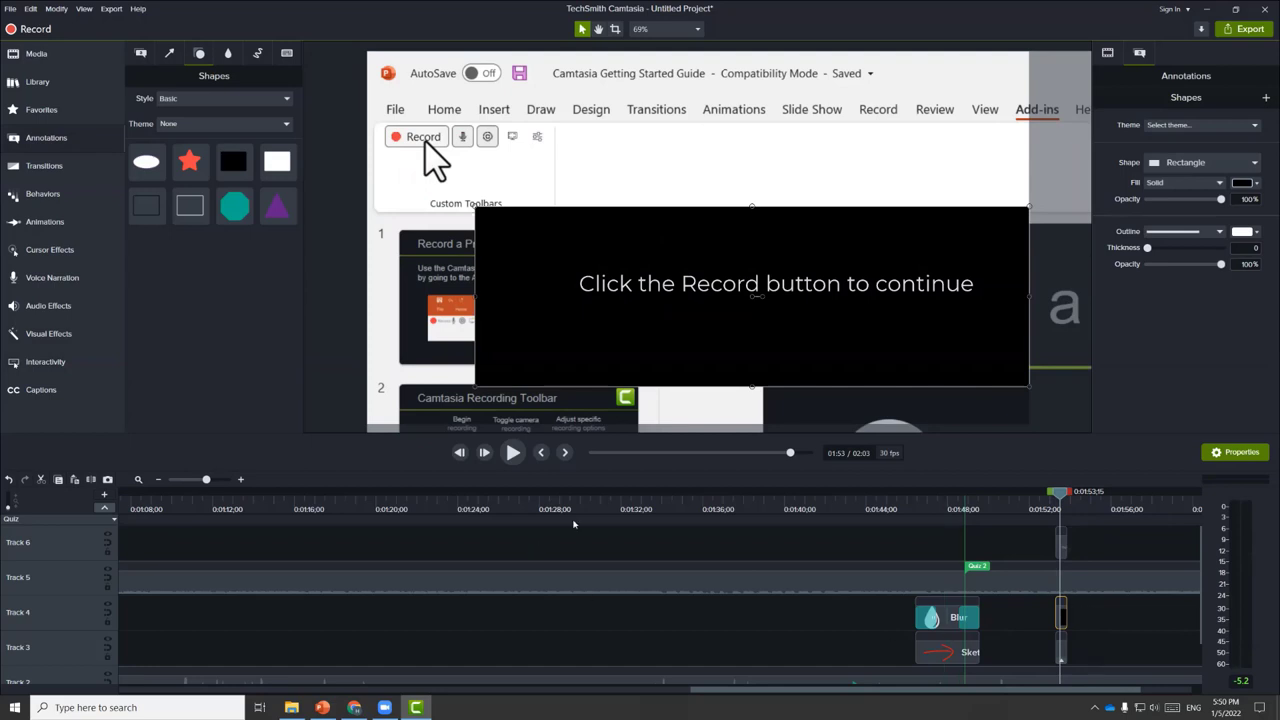
{"action": "left_click", "coordinate": [1240, 29]}
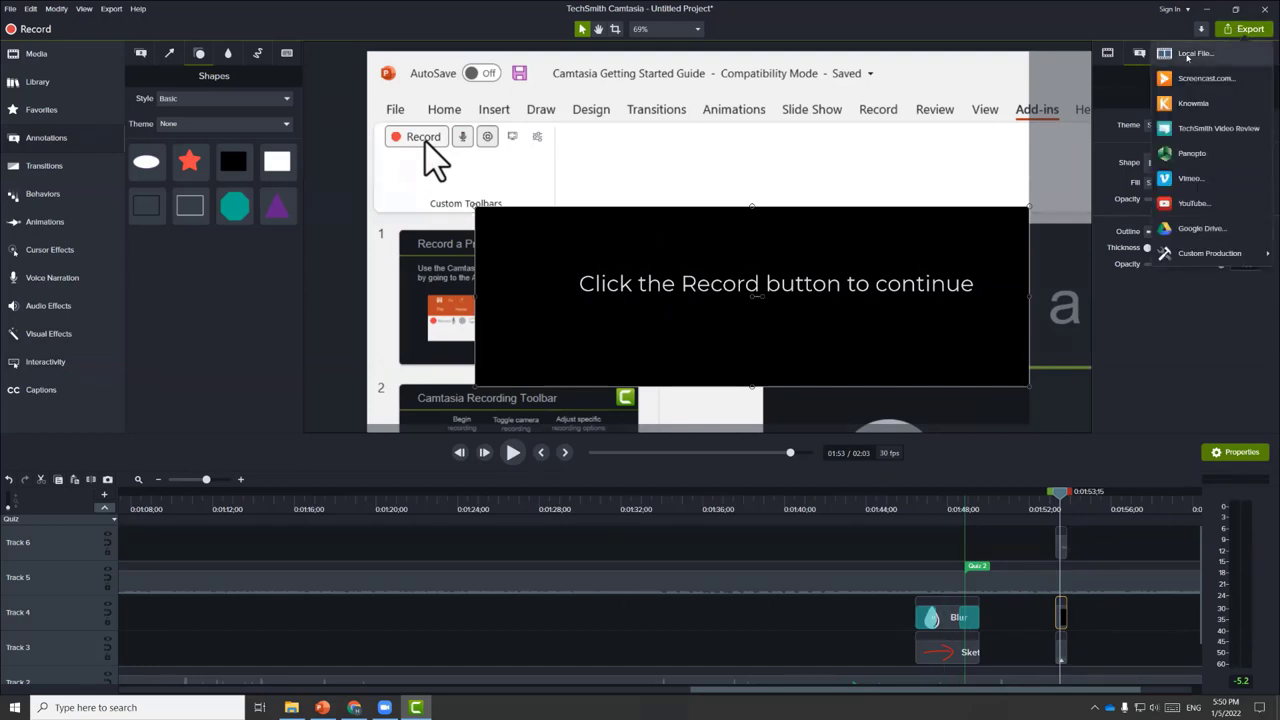
Step: Export as MP4 with Smart Player (up to 1080p), reporting quiz results via SCORM, not email
{"action": "left_click", "coordinate": [1190, 54]}
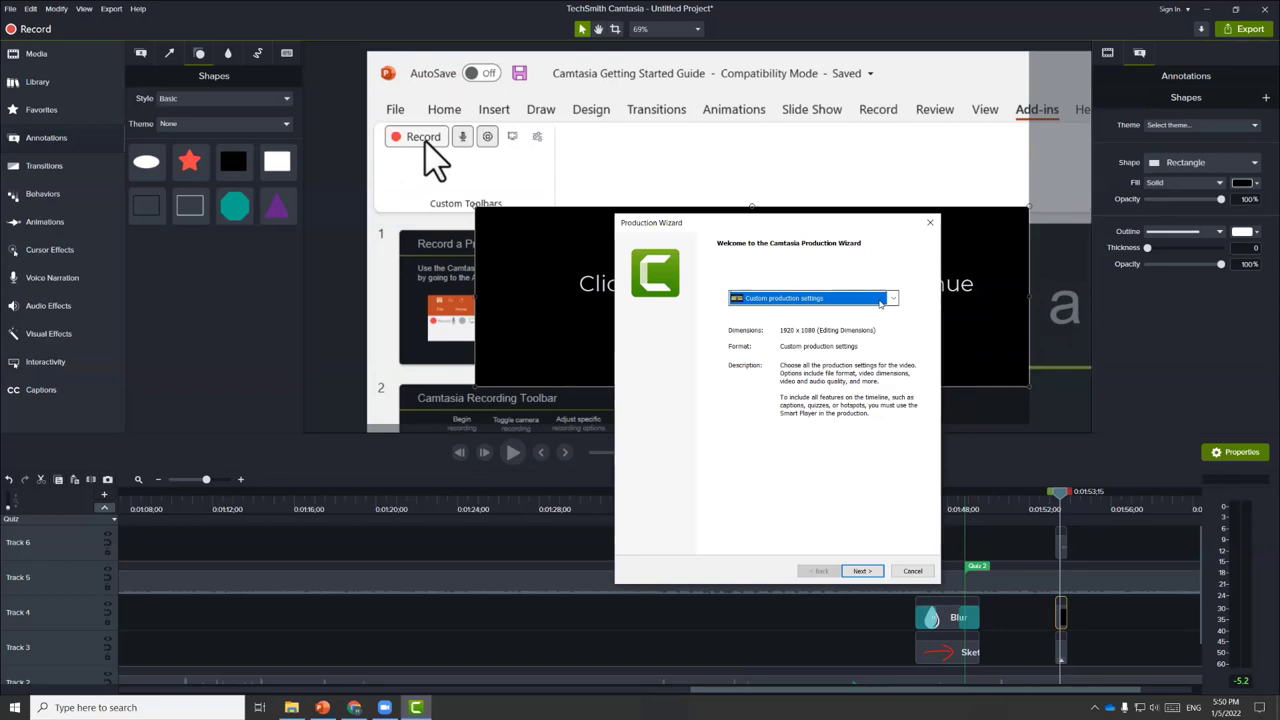
{"action": "left_click", "coordinate": [880, 300]}
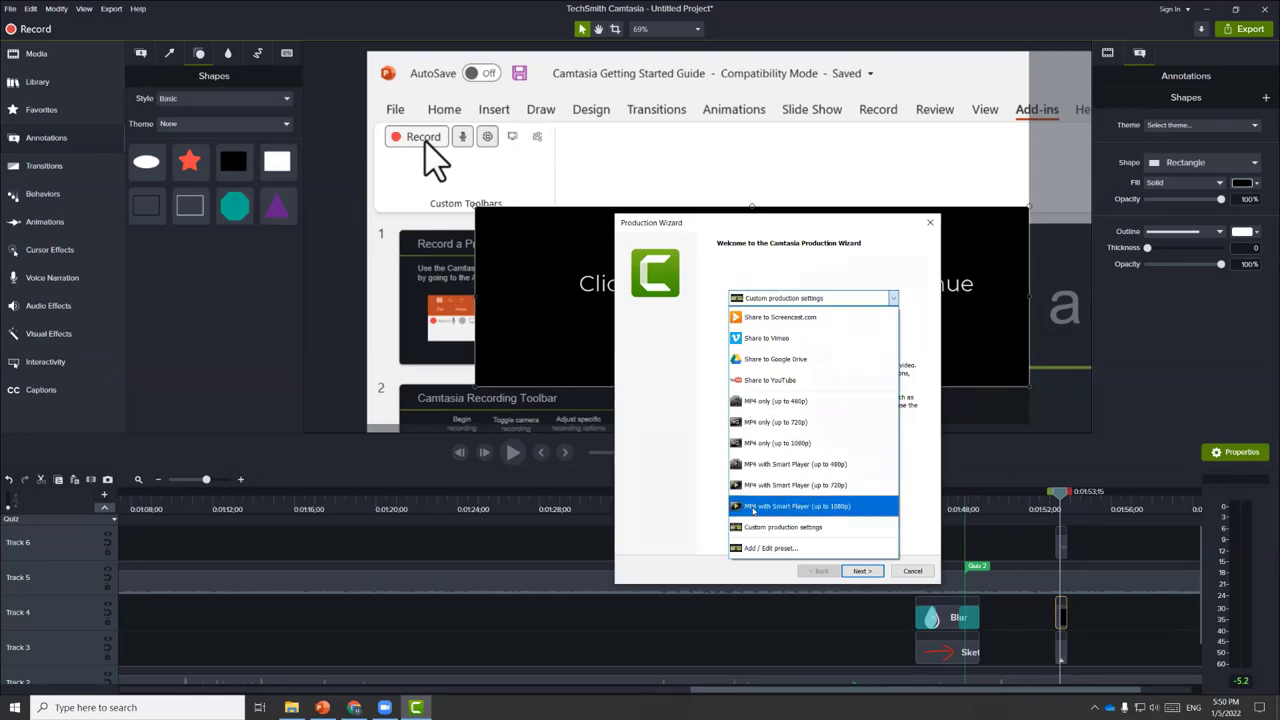
{"action": "left_click", "coordinate": [797, 507]}
{"action": "left_click", "coordinate": [861, 571]}
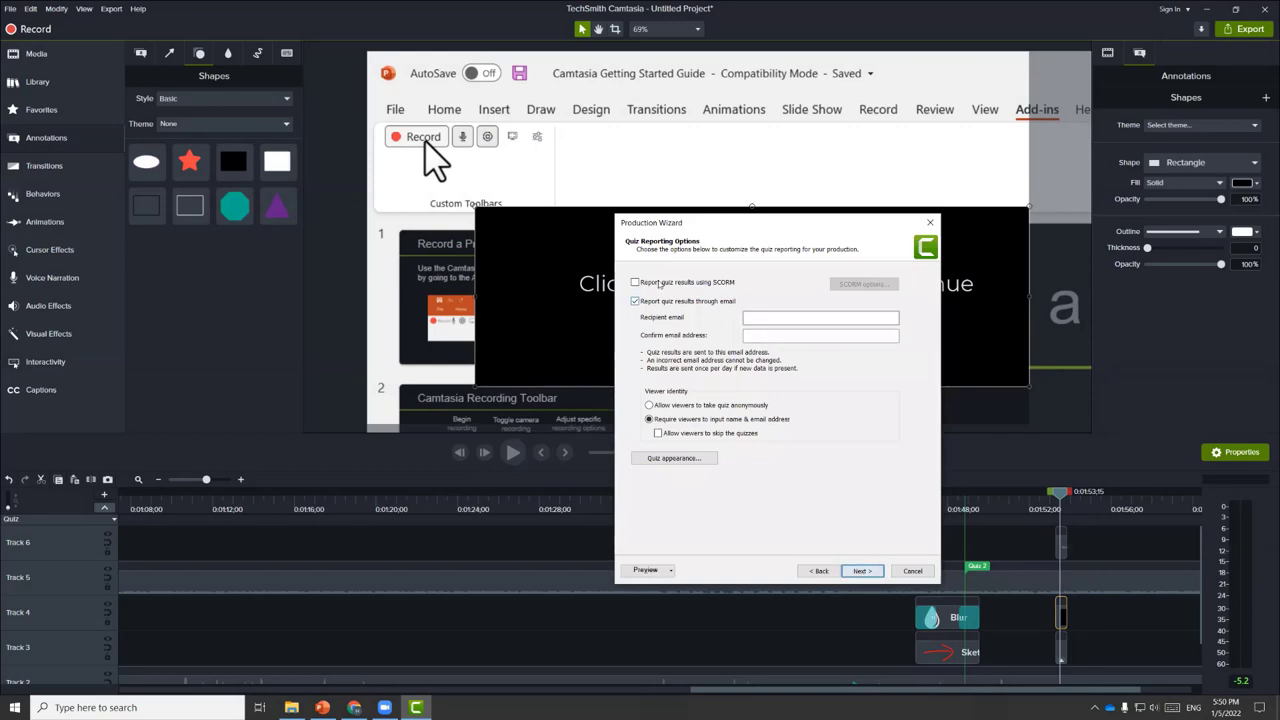
{"action": "left_click", "coordinate": [653, 286]}
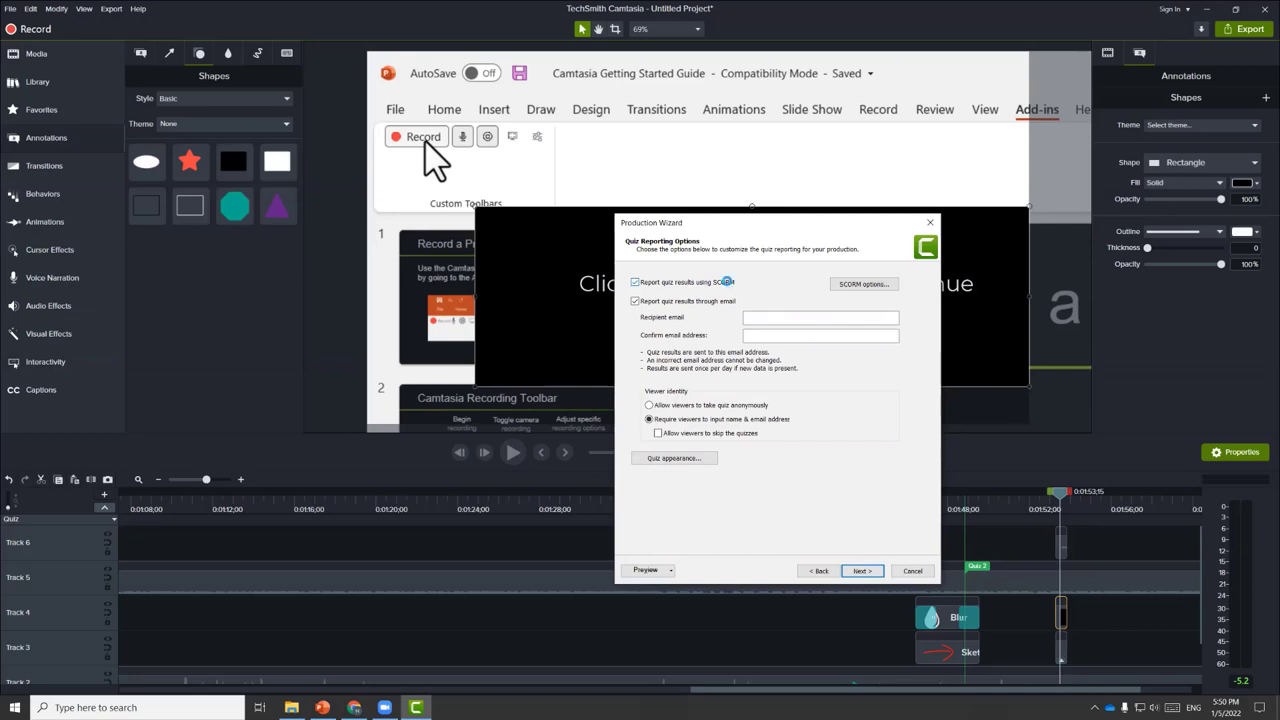
{"action": "left_click", "coordinate": [635, 301]}
{"action": "left_click", "coordinate": [864, 284]}
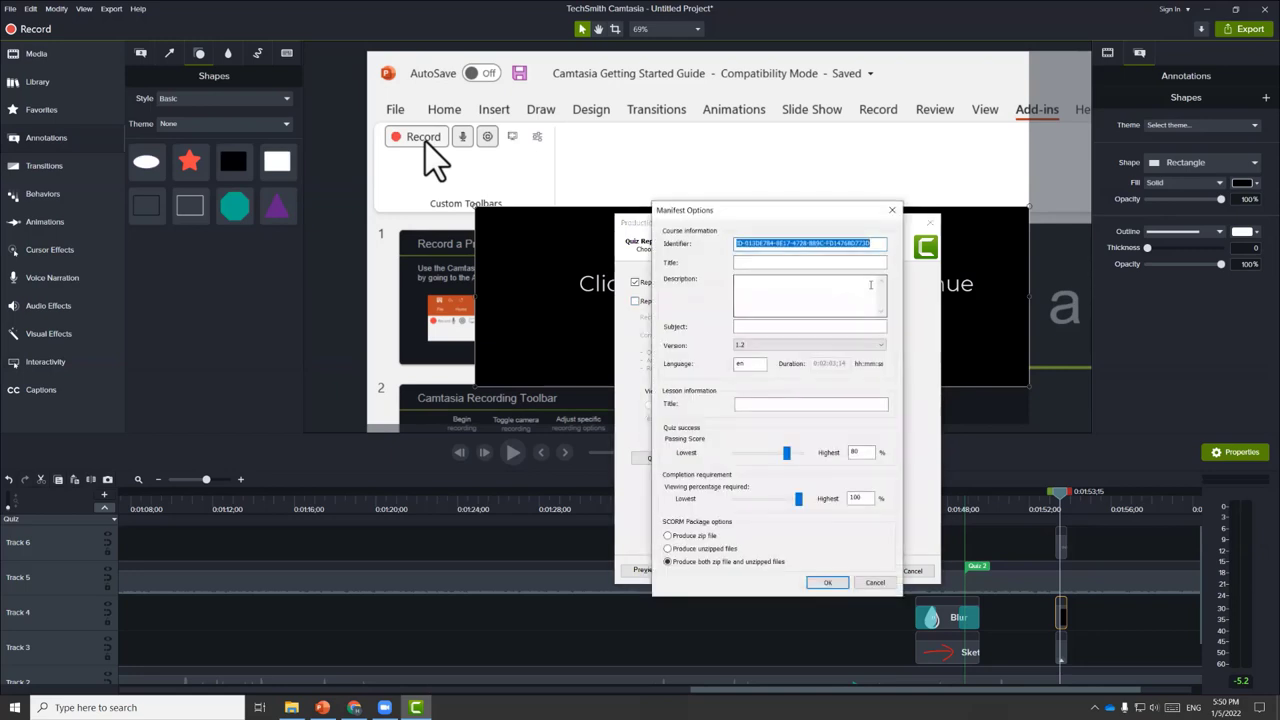
Step: Keep email reporting off and return to the SCORM manifest options
{"action": "left_click", "coordinate": [892, 210]}
{"action": "left_click", "coordinate": [646, 304]}
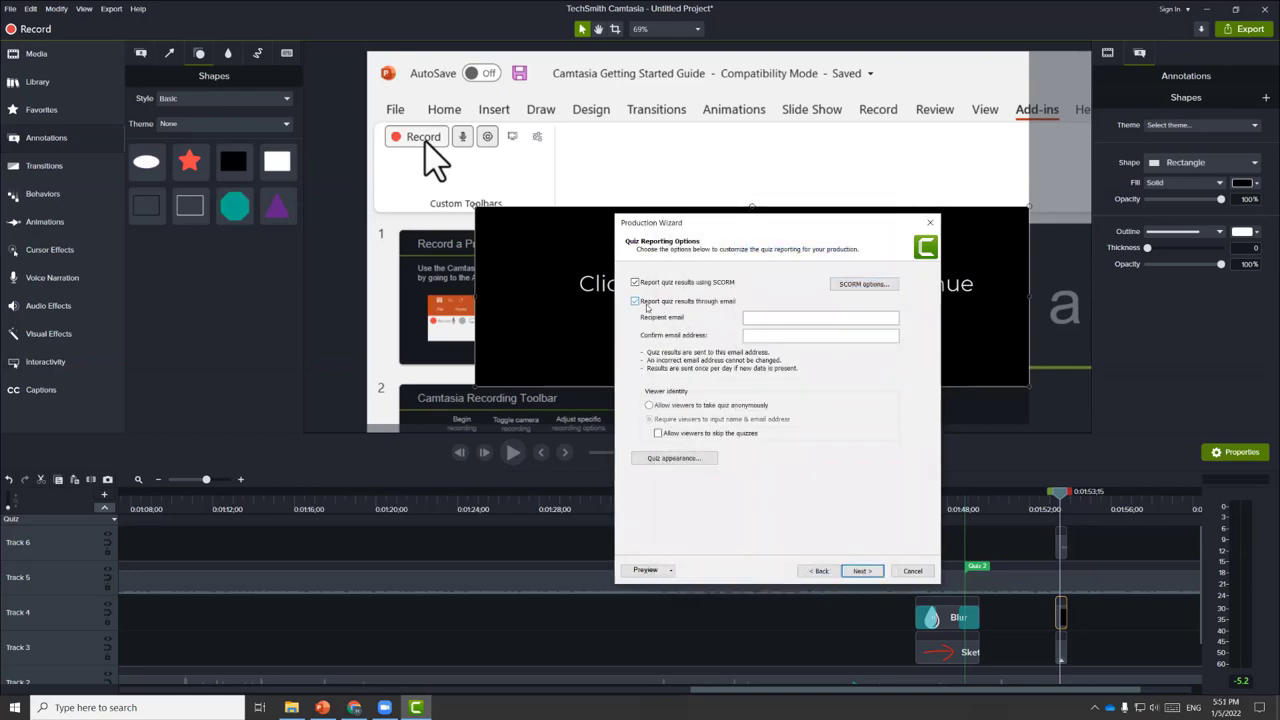
{"action": "left_click", "coordinate": [656, 305]}
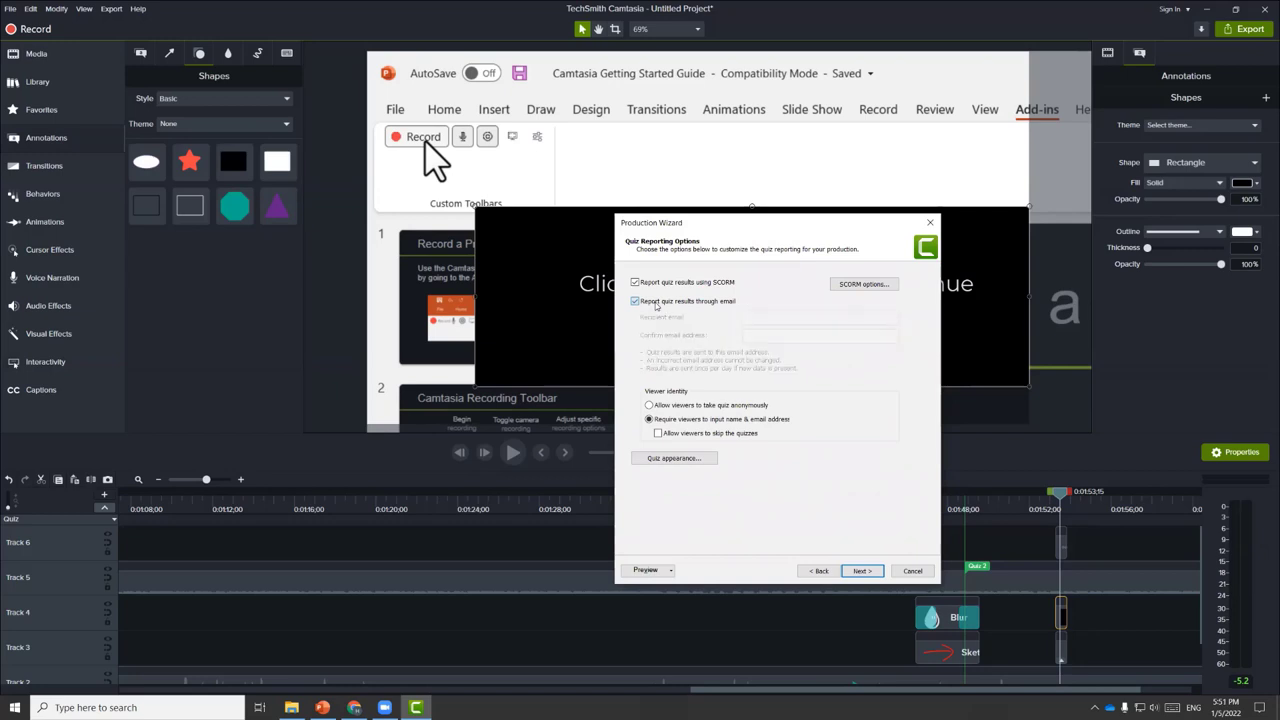
{"action": "left_click", "coordinate": [876, 285]}
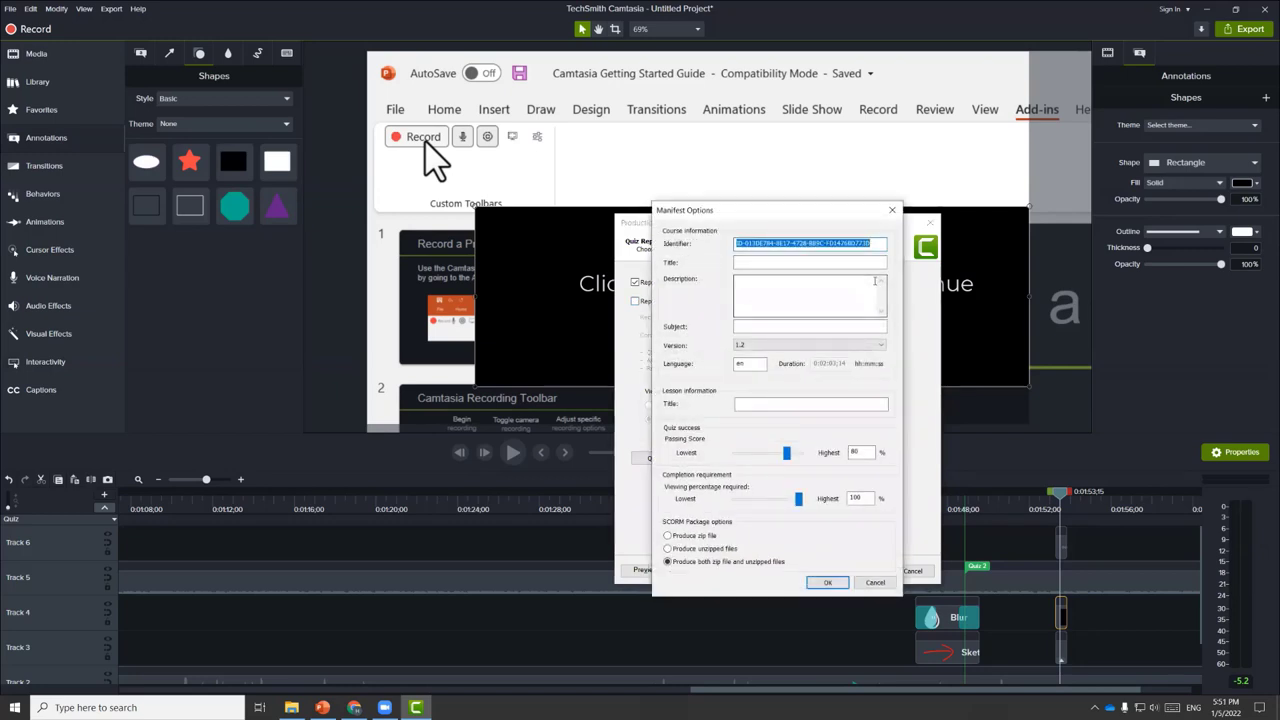
Step: Set SCORM version 2004 4th Edition and lesson title 'Camtasia add in tutorial', then confirm
{"action": "left_click", "coordinate": [803, 345]}
{"action": "left_click", "coordinate": [806, 347]}
{"action": "left_click", "coordinate": [806, 347]}
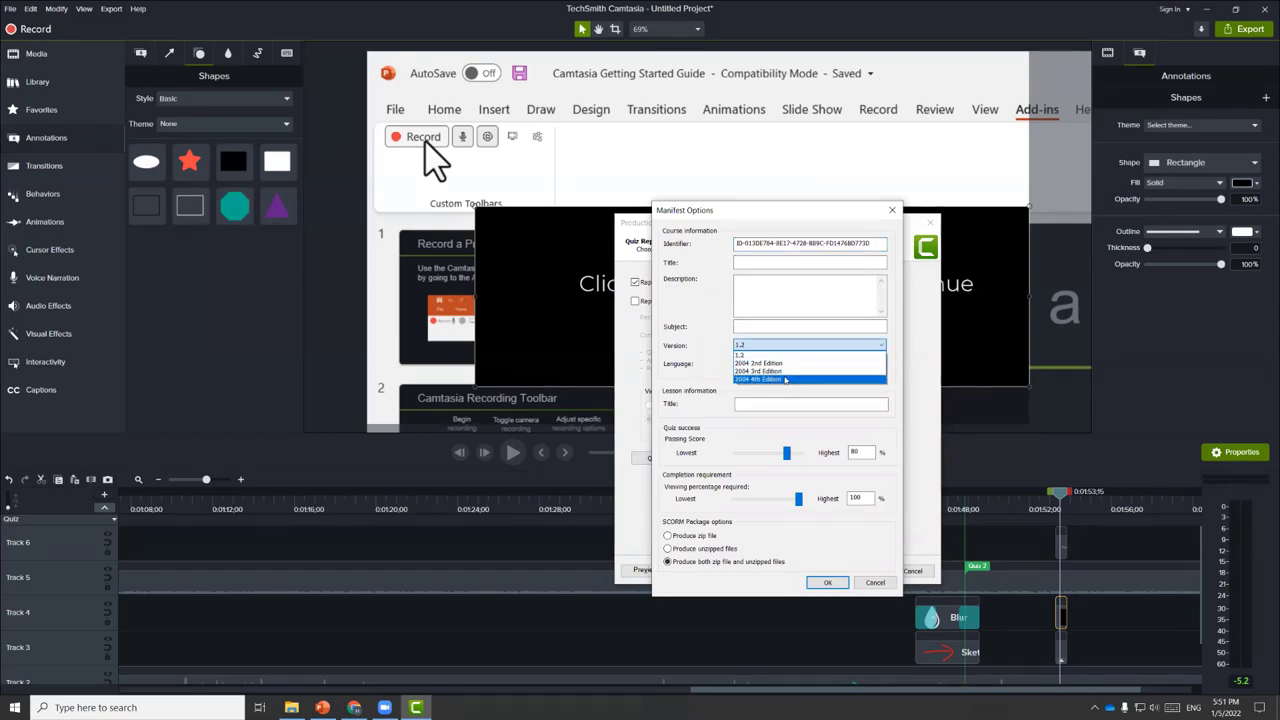
{"action": "left_click", "coordinate": [785, 379]}
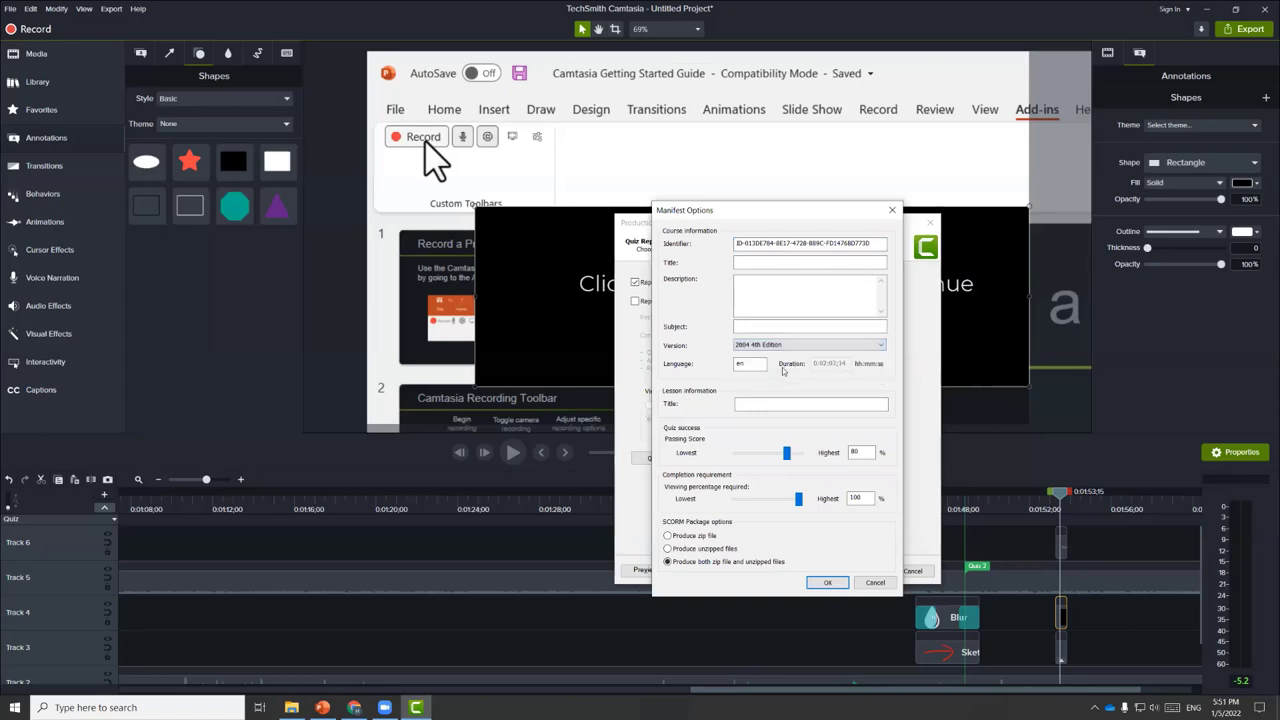
{"action": "left_click", "coordinate": [777, 404]}
{"action": "left_click", "coordinate": [829, 583]}
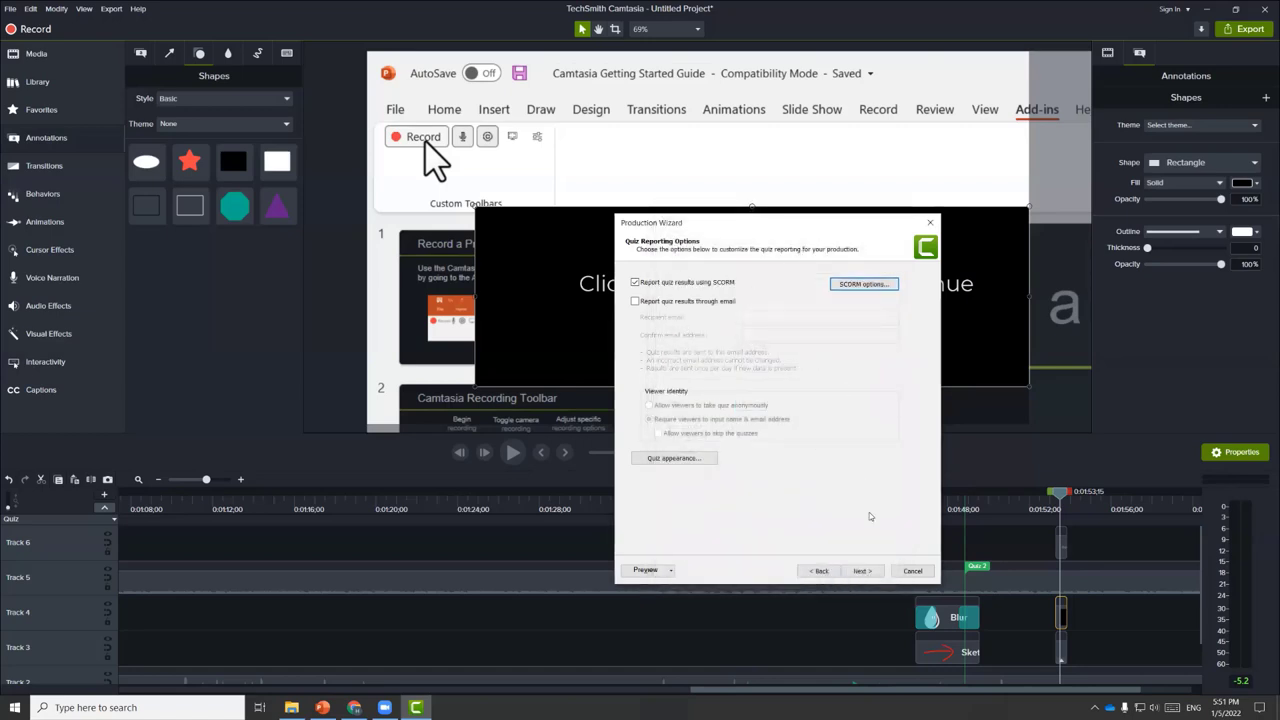
Step: Name the production 'Camtasia add in tutorial' in Downloads and finish the export
{"action": "left_click", "coordinate": [862, 571]}
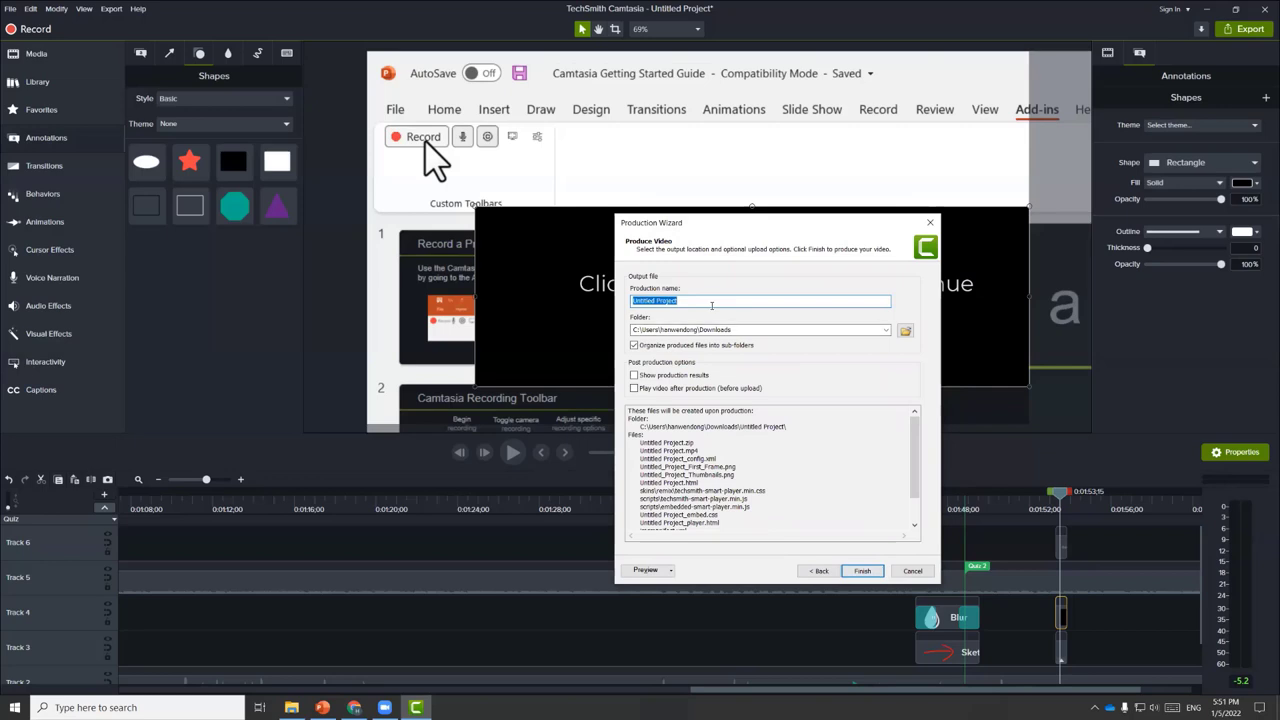
{"action": "type", "text": "C"}
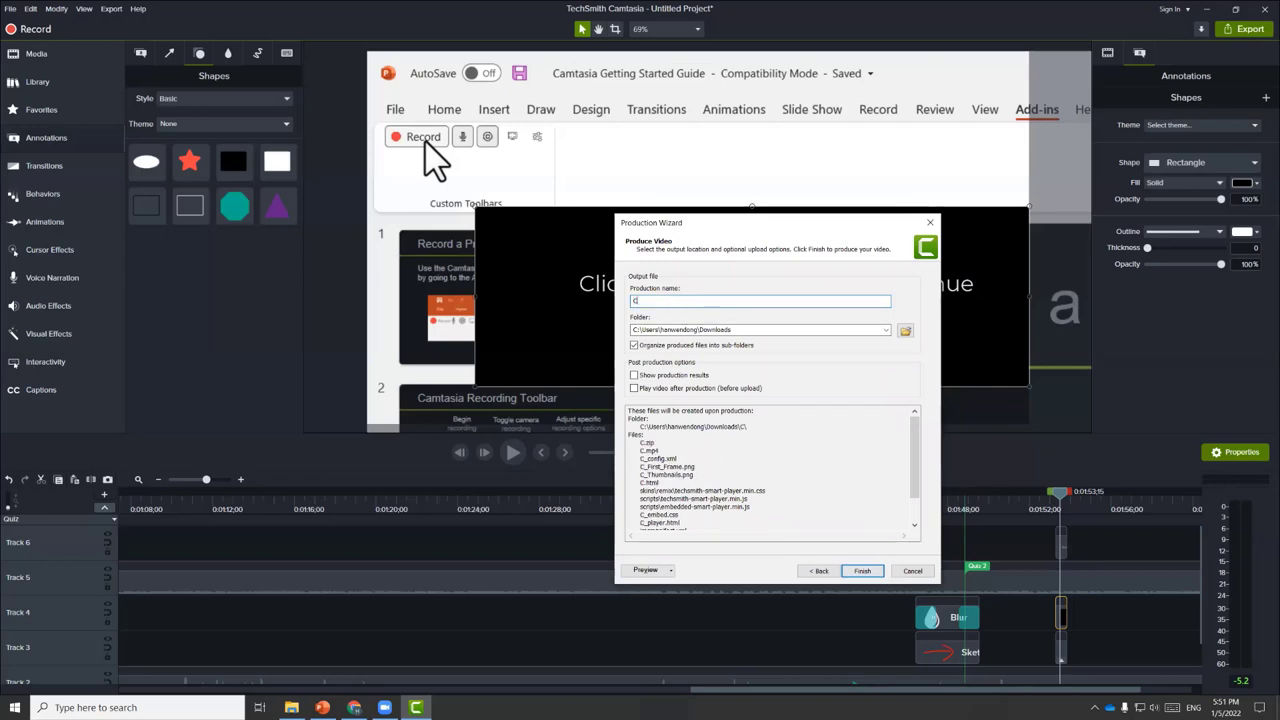
{"action": "type", "text": "amta"}
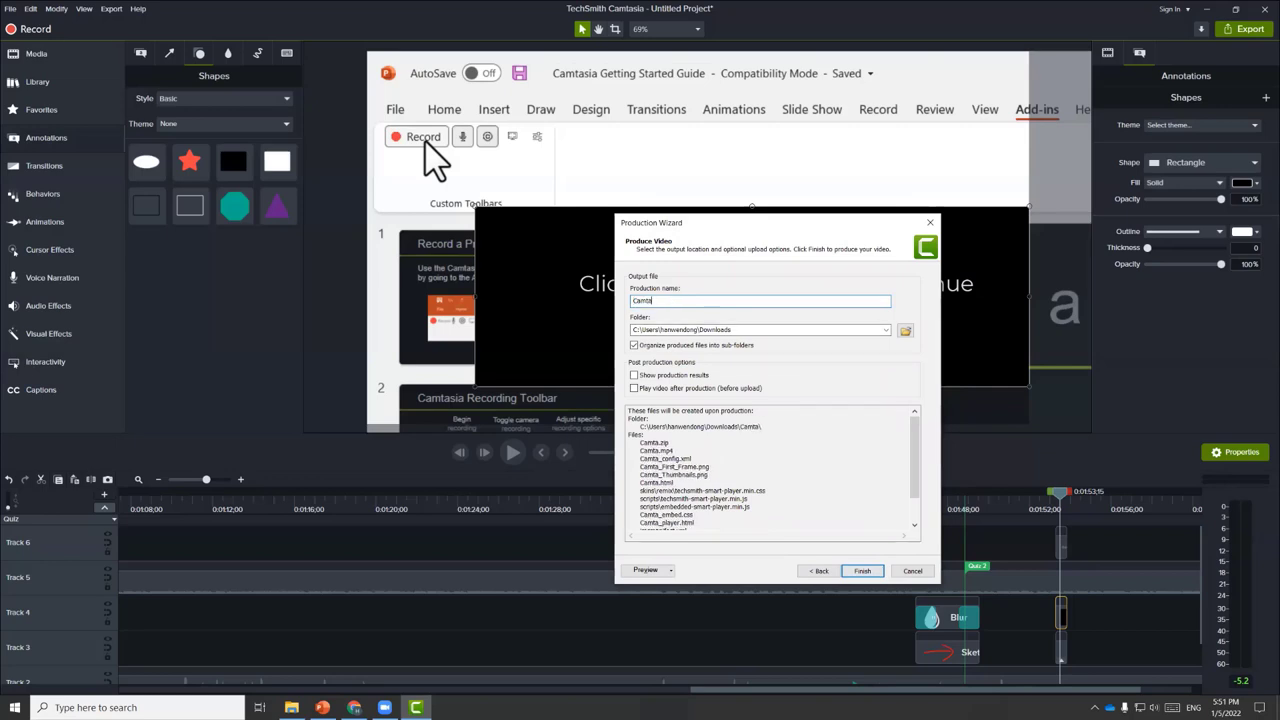
{"action": "type", "text": "sia add in tutorial"}
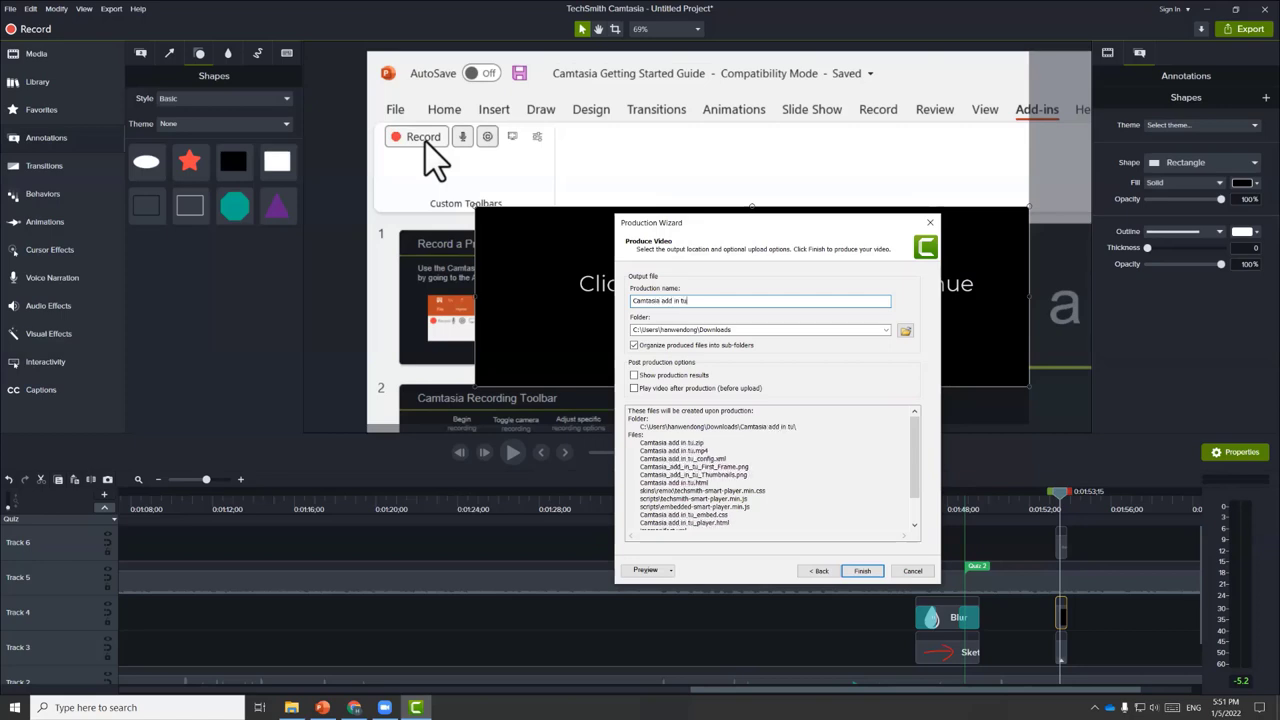
{"action": "left_click", "coordinate": [864, 571]}
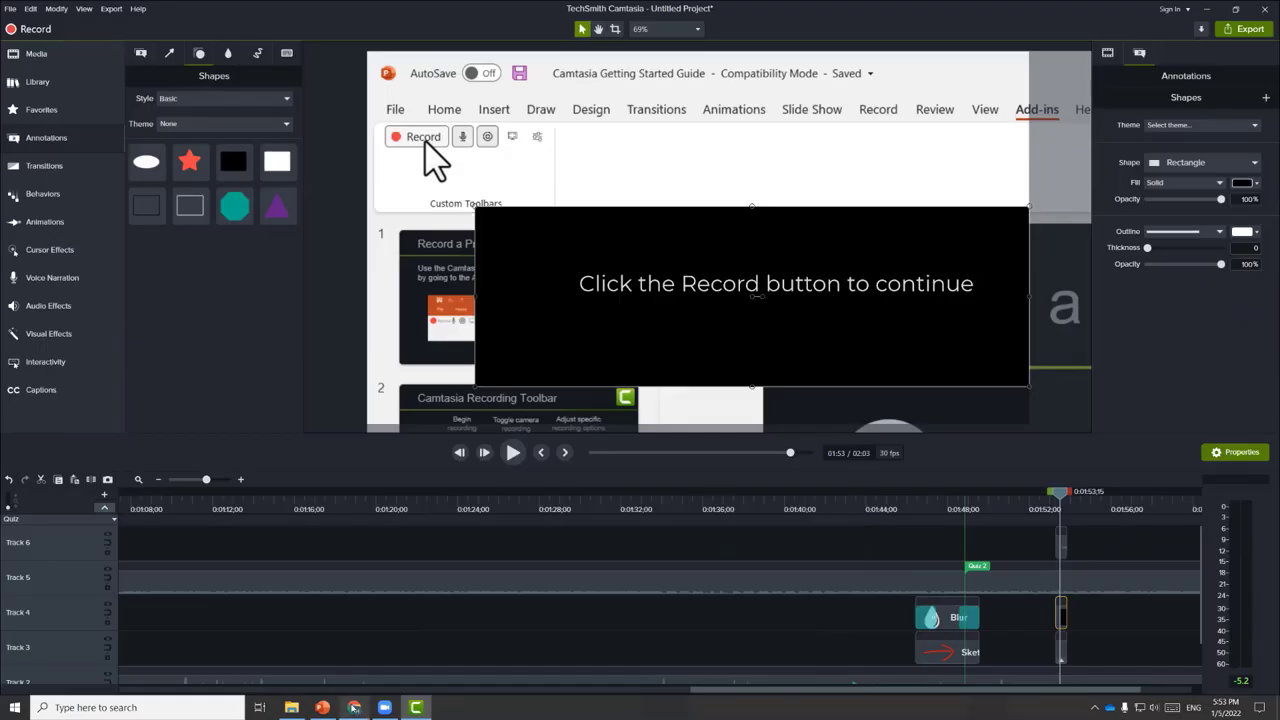
Step: In the Sandbox Course, confirm SCORM is enabled under Settings > Navigation, then open SCORM
{"action": "left_click", "coordinate": [354, 707]}
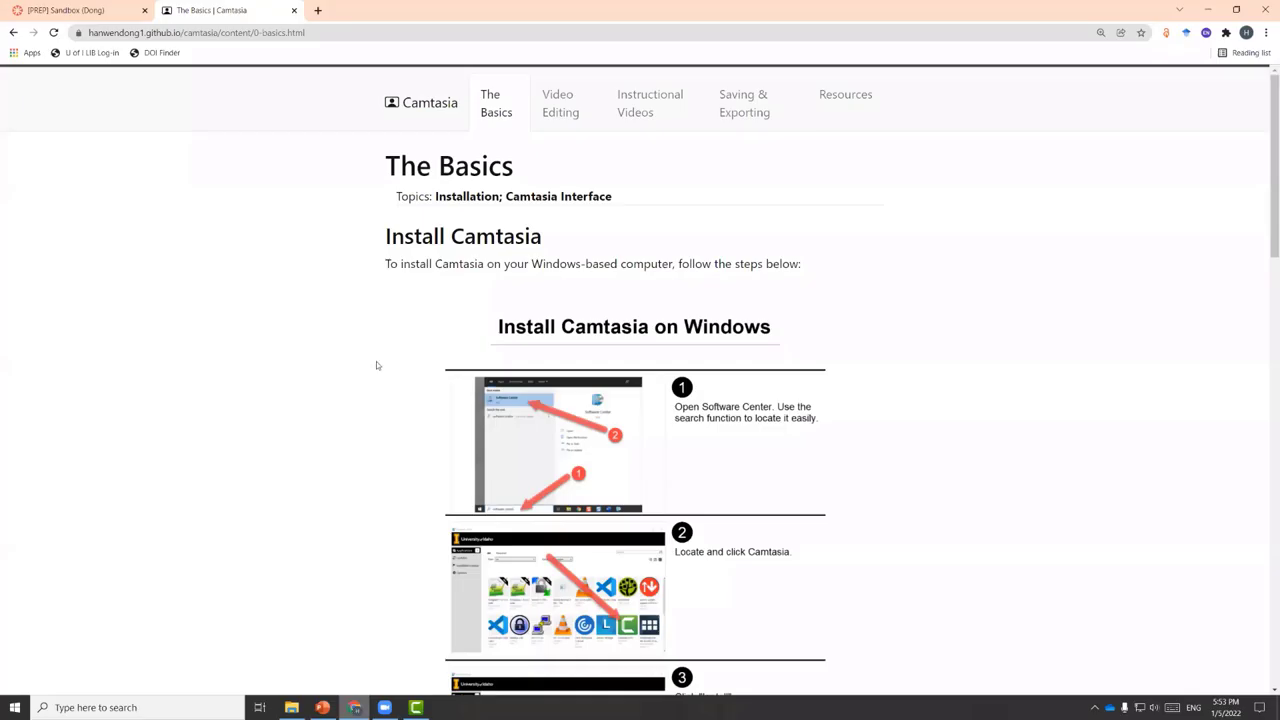
{"action": "left_click", "coordinate": [65, 10]}
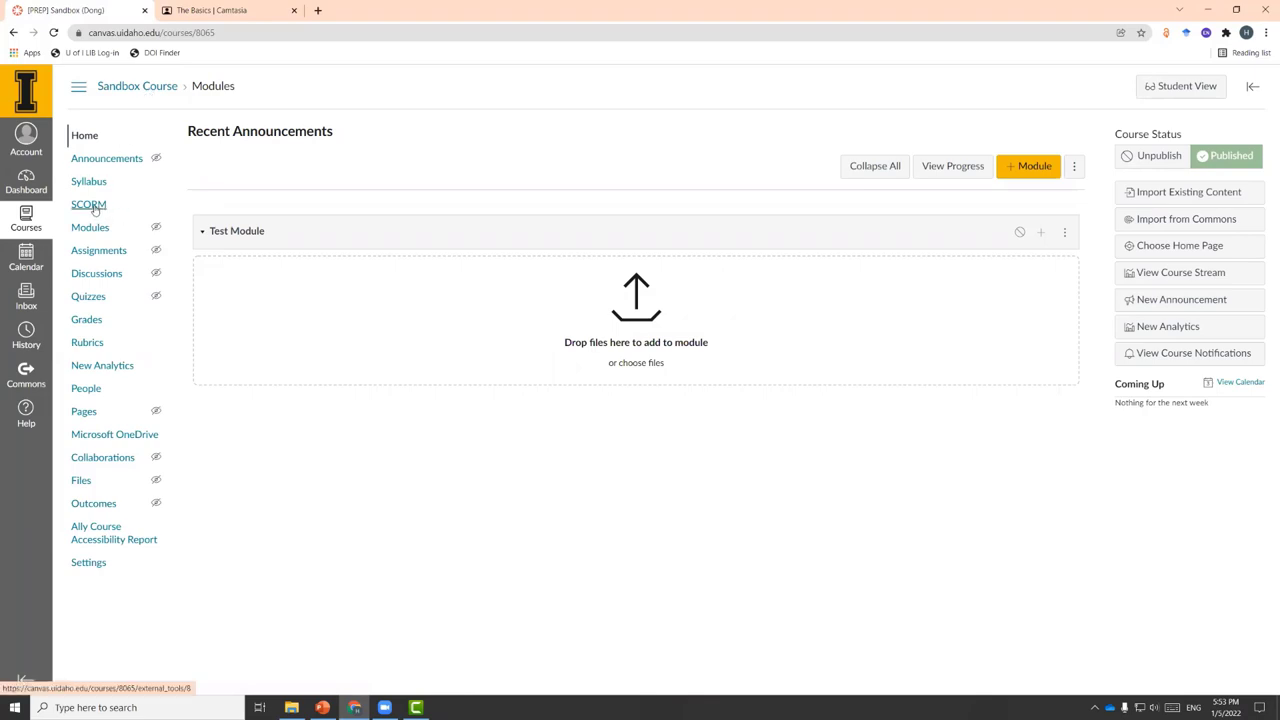
{"action": "left_click", "coordinate": [92, 562]}
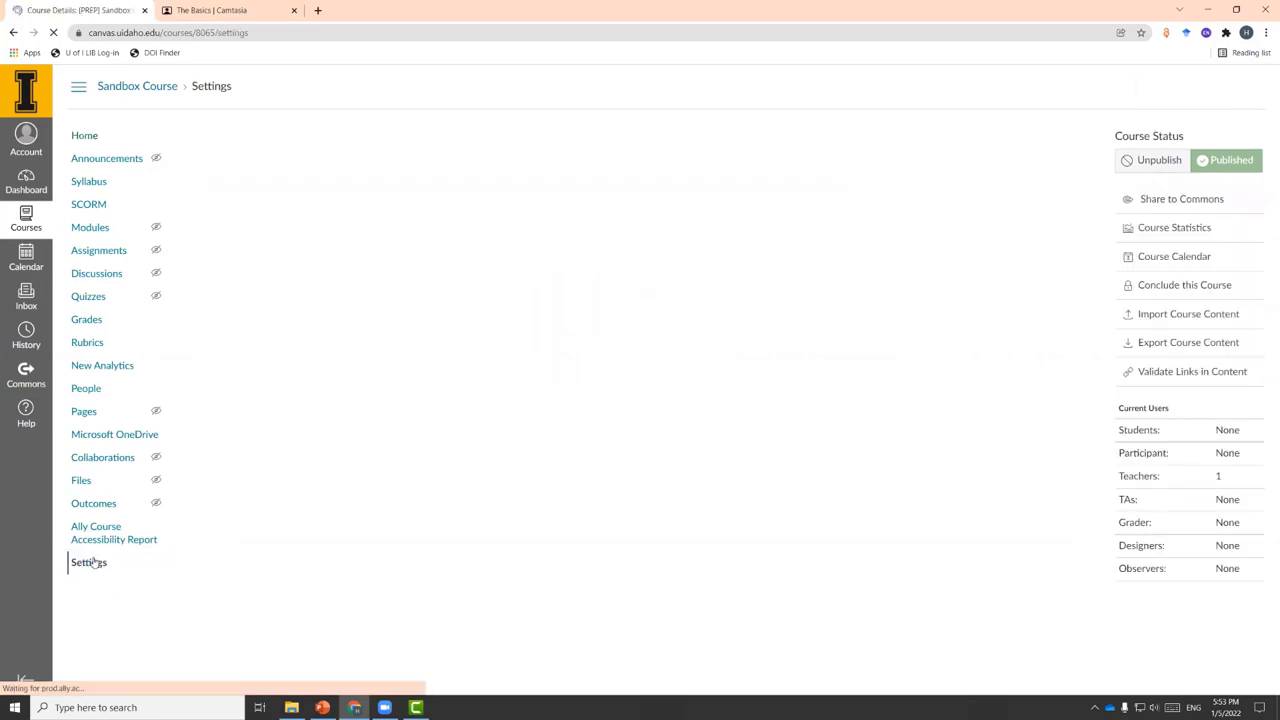
{"action": "left_click", "coordinate": [343, 137]}
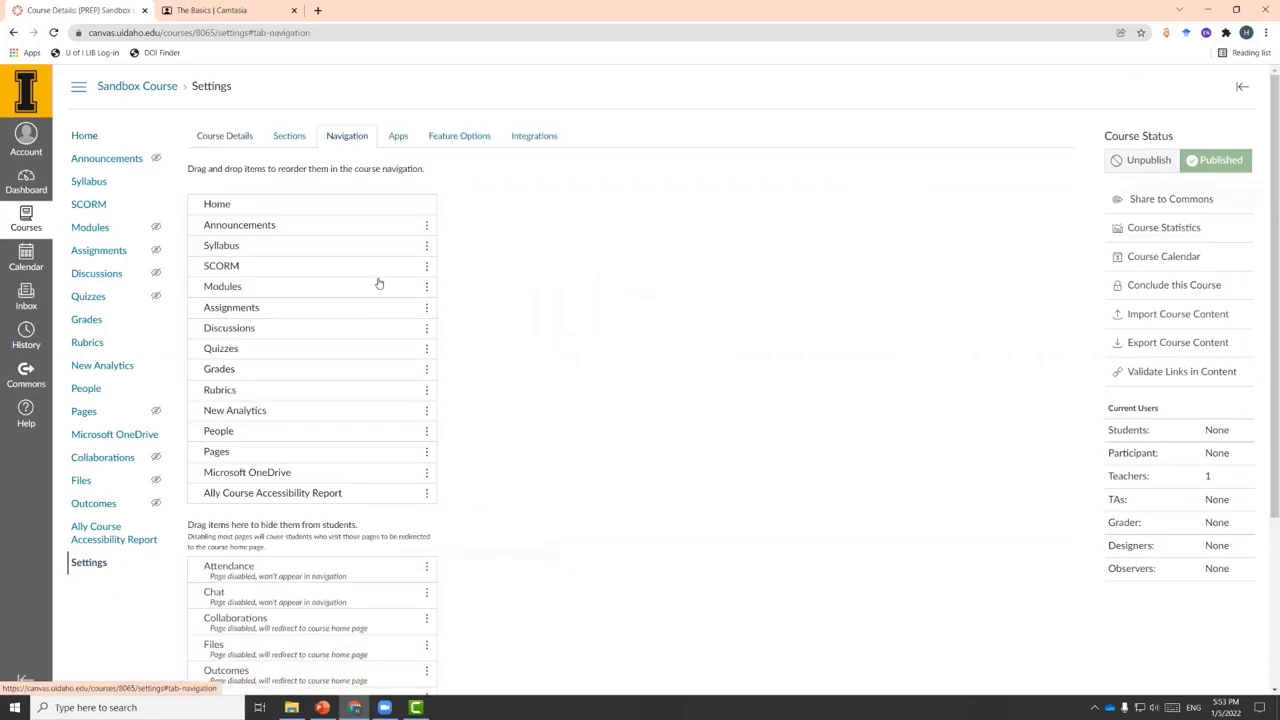
{"action": "scroll", "coordinate": [300, 300], "scroll_direction": "down", "scroll_amount": 1}
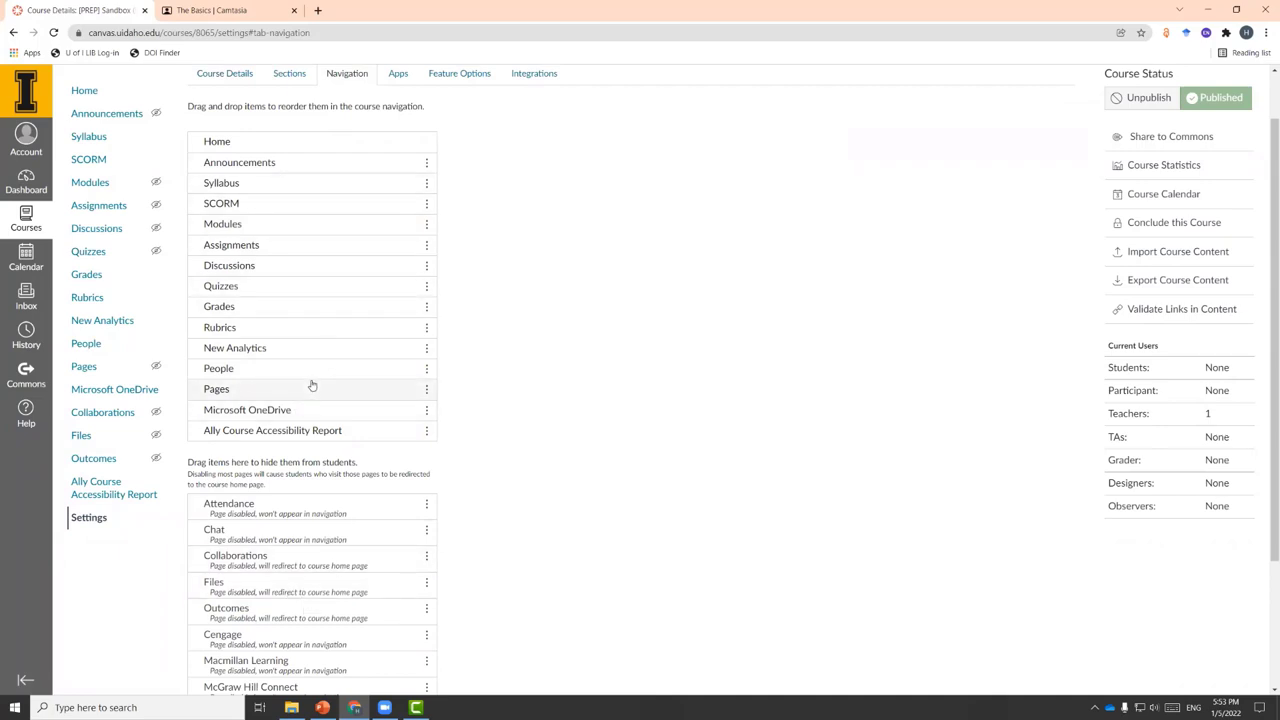
{"action": "left_click", "coordinate": [100, 161]}
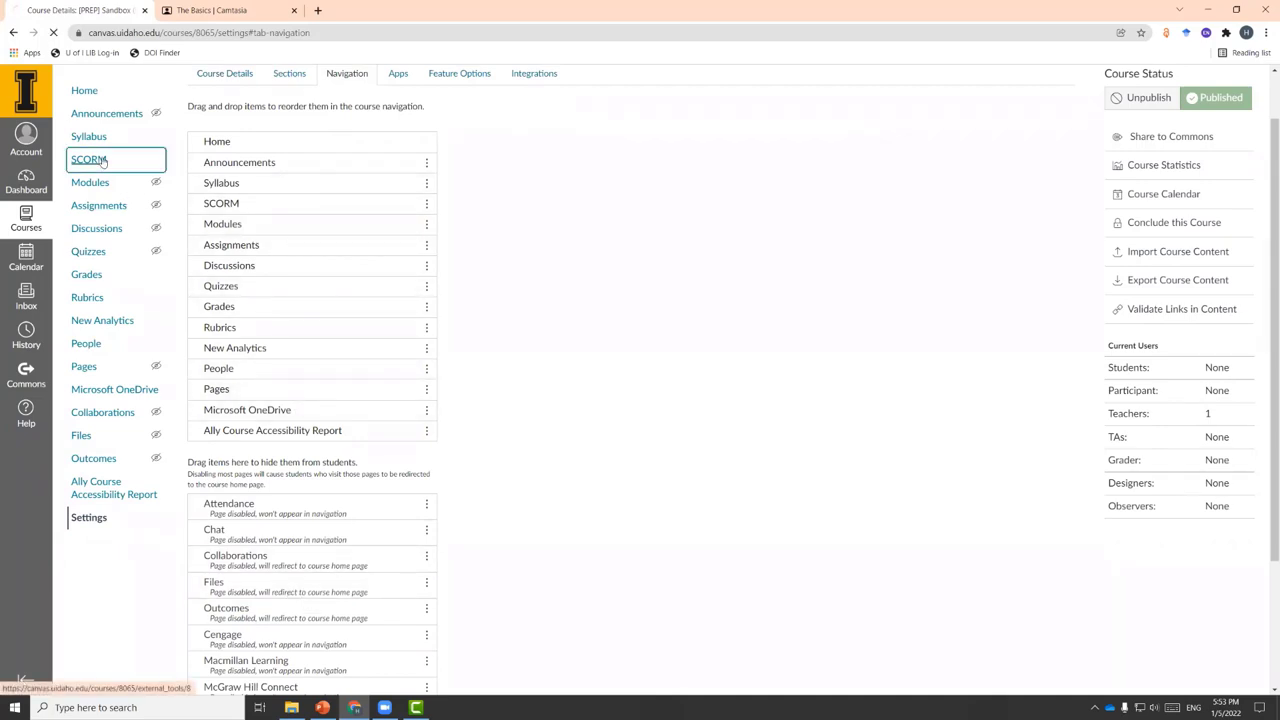
Step: Upload 'Camtasia add in tutorial.zip' from Downloads > Camtasia add in tutorial as a new SCORM package
{"action": "left_click", "coordinate": [1213, 130]}
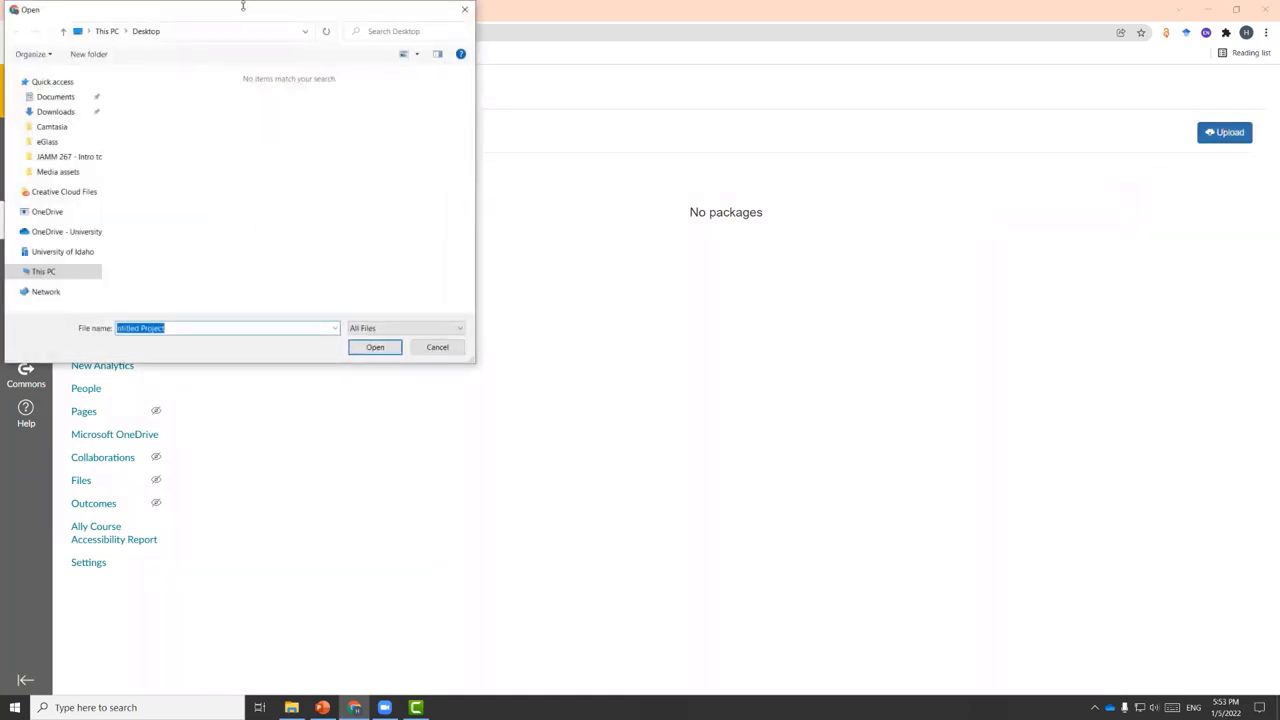
{"action": "left_click", "coordinate": [432, 300]}
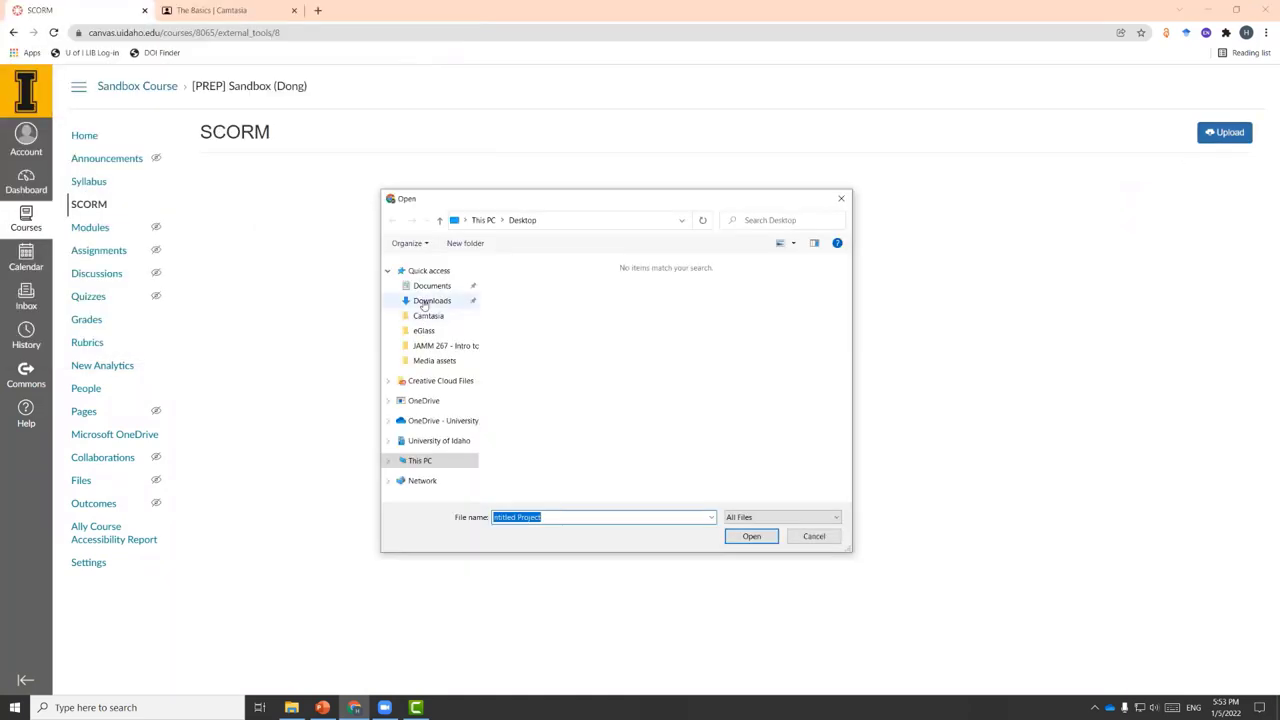
{"action": "double_click", "coordinate": [548, 310]}
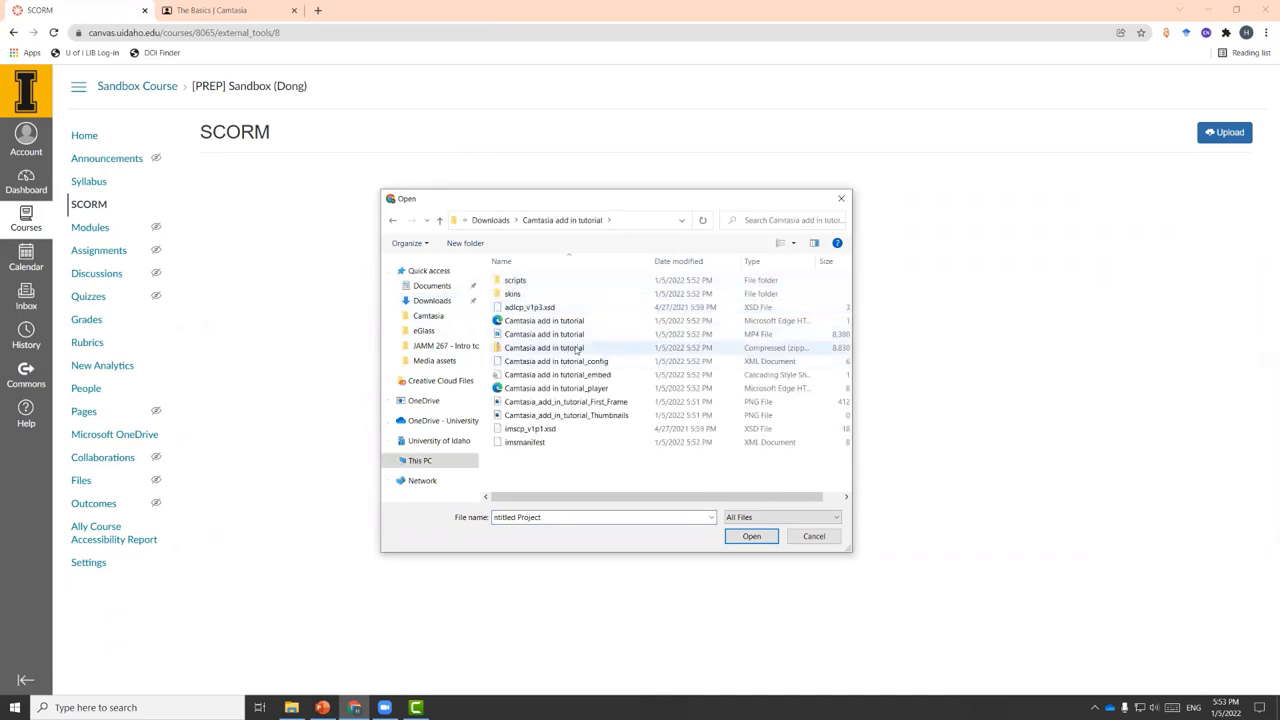
{"action": "double_click", "coordinate": [577, 348]}
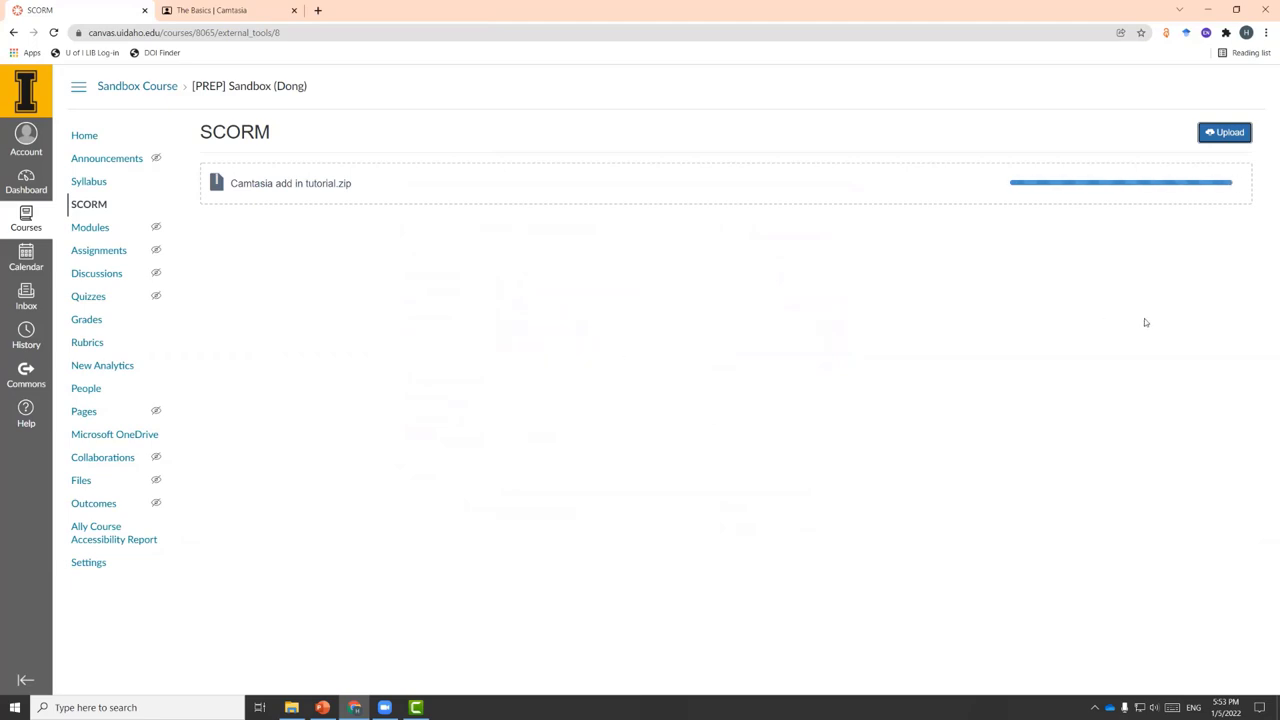
Step: Import the uploaded SCORM package as a graded assignment
{"action": "left_click", "coordinate": [1157, 181]}
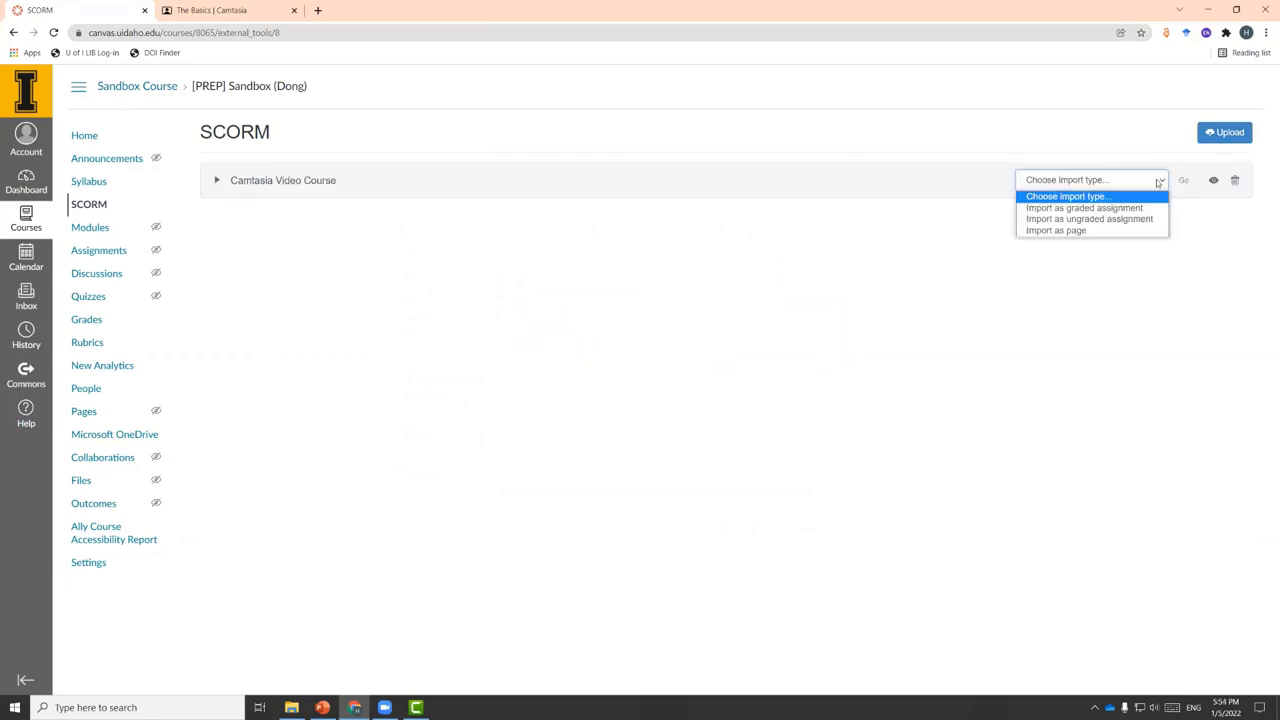
{"action": "left_click", "coordinate": [1123, 207]}
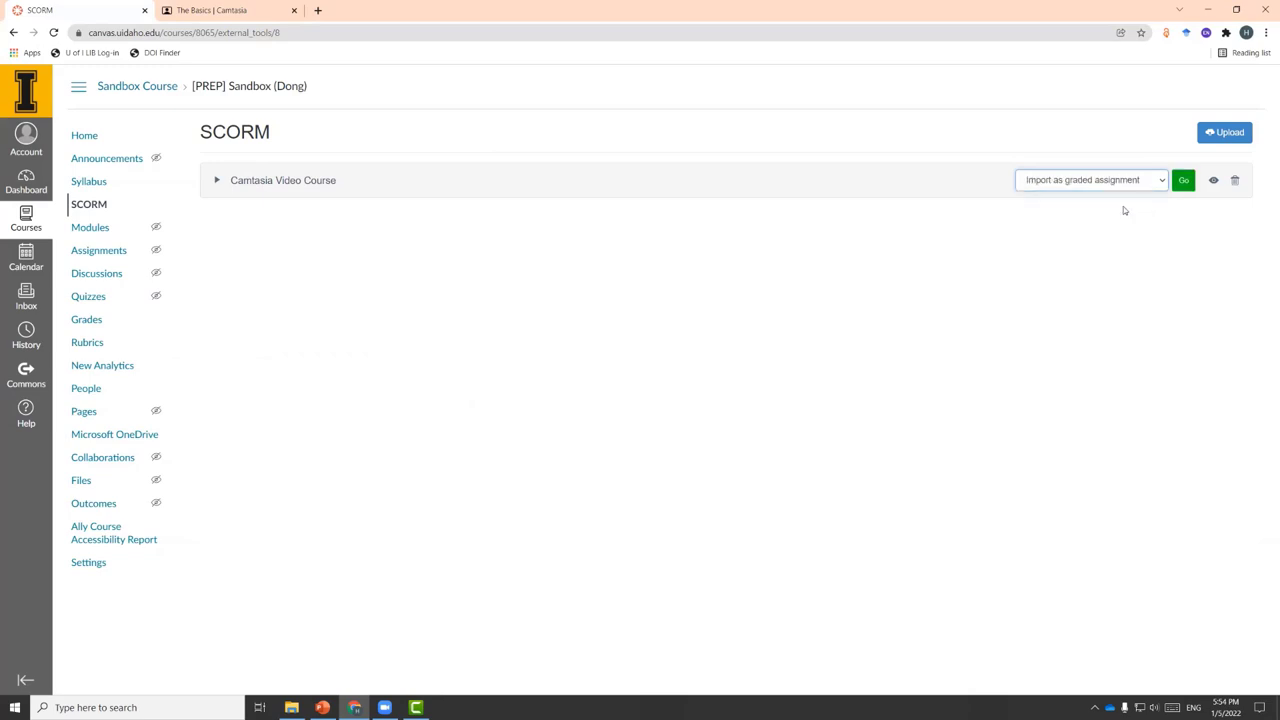
{"action": "left_click", "coordinate": [1186, 184]}
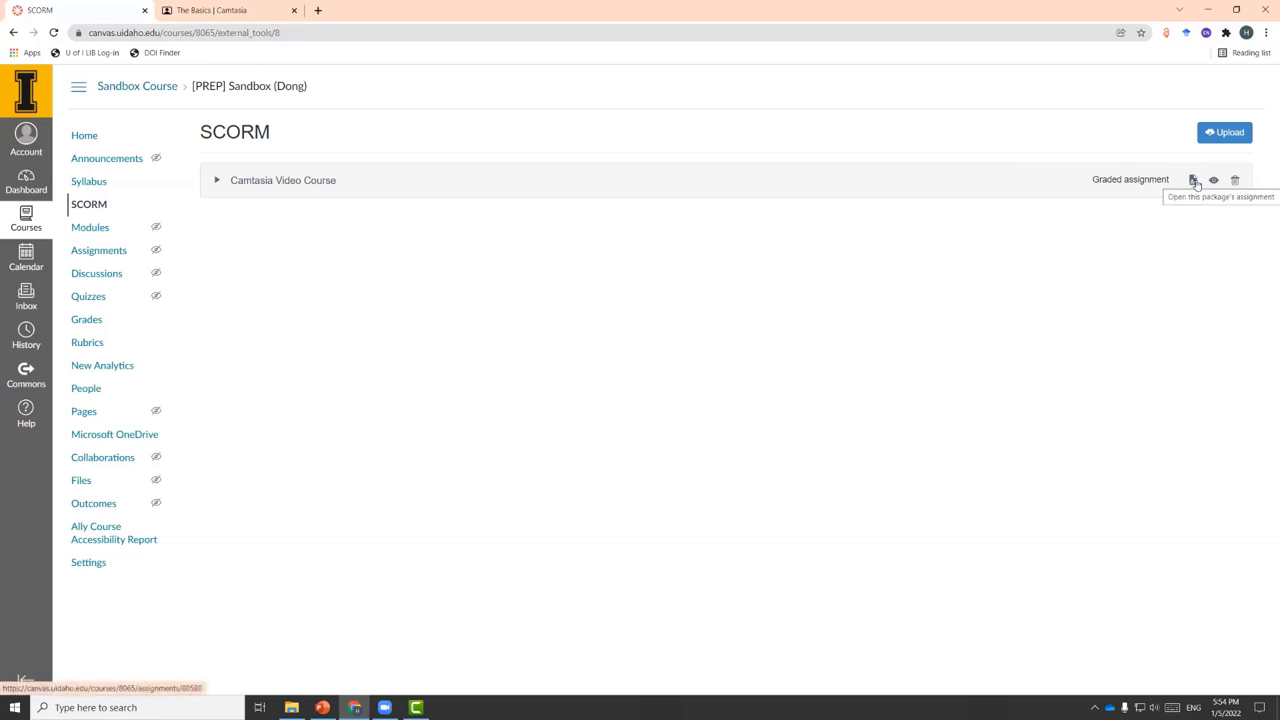
Step: Edit the package's assignment and retitle it 'Camtasia add in tutorial'
{"action": "left_click", "coordinate": [1193, 180]}
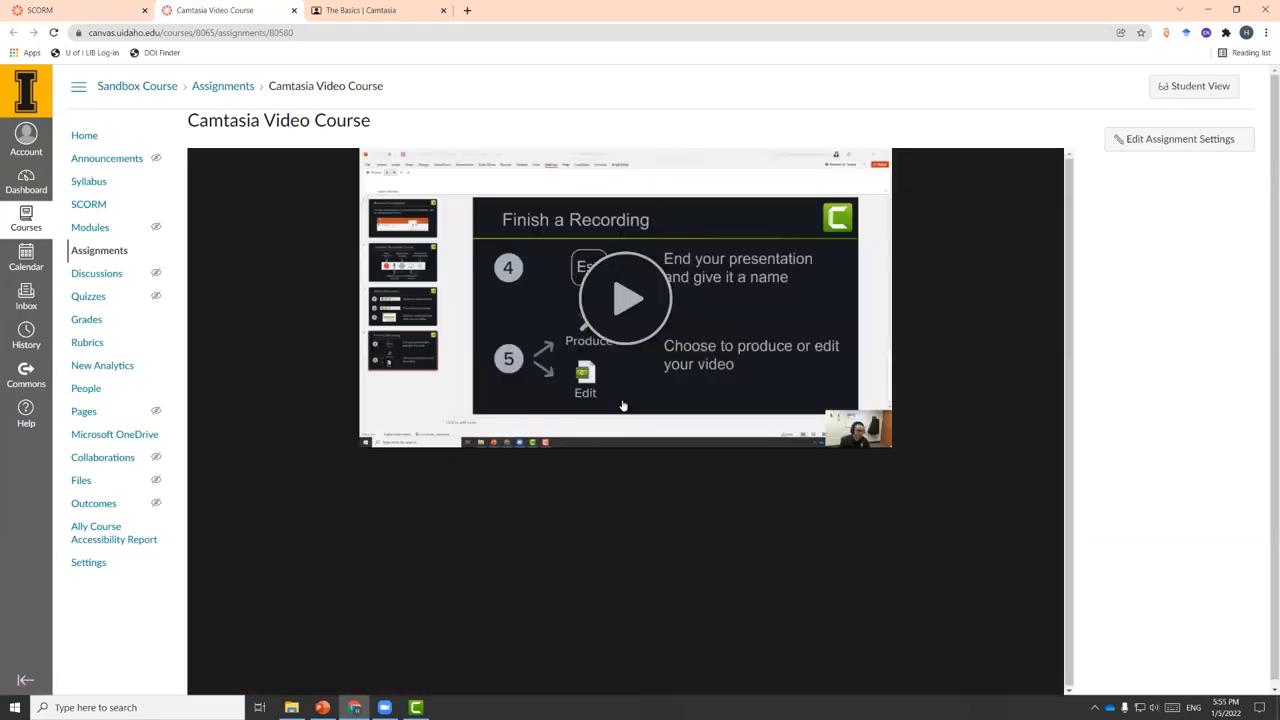
{"action": "left_click", "coordinate": [1165, 142]}
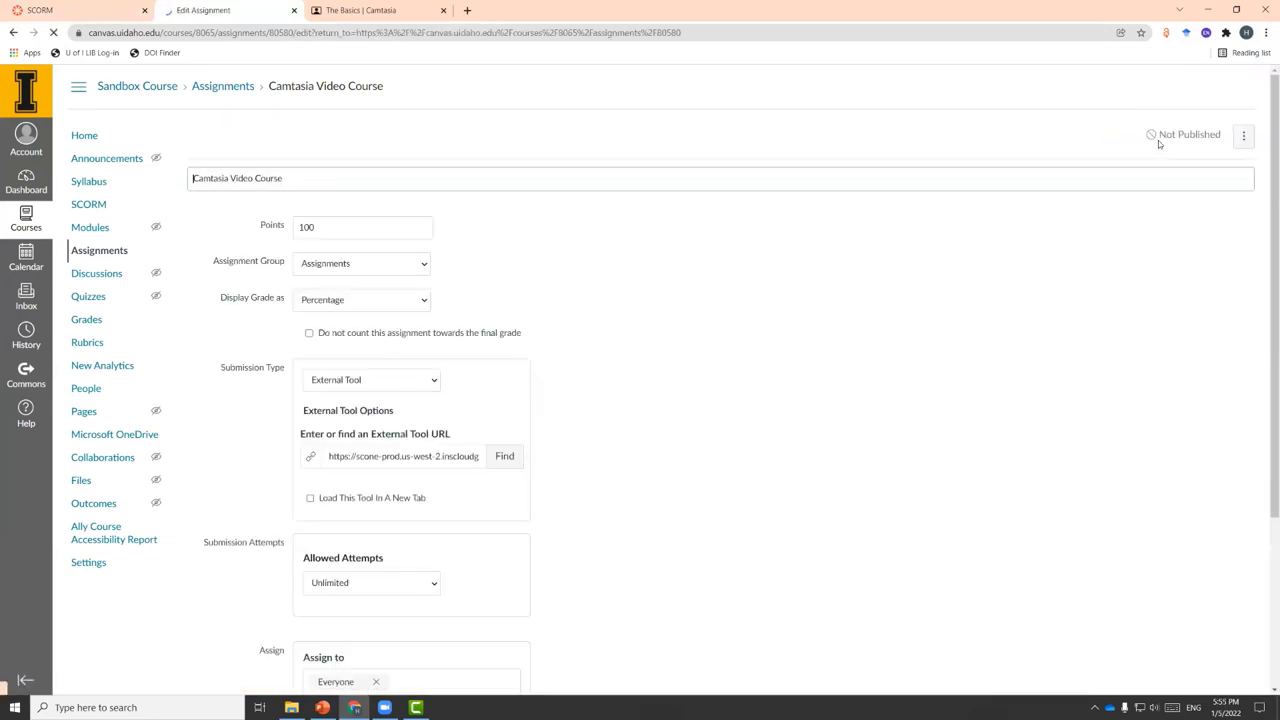
{"action": "left_click", "coordinate": [329, 305]}
{"action": "left_click_drag", "start_coordinate": [288, 178], "coordinate": [192, 178]}
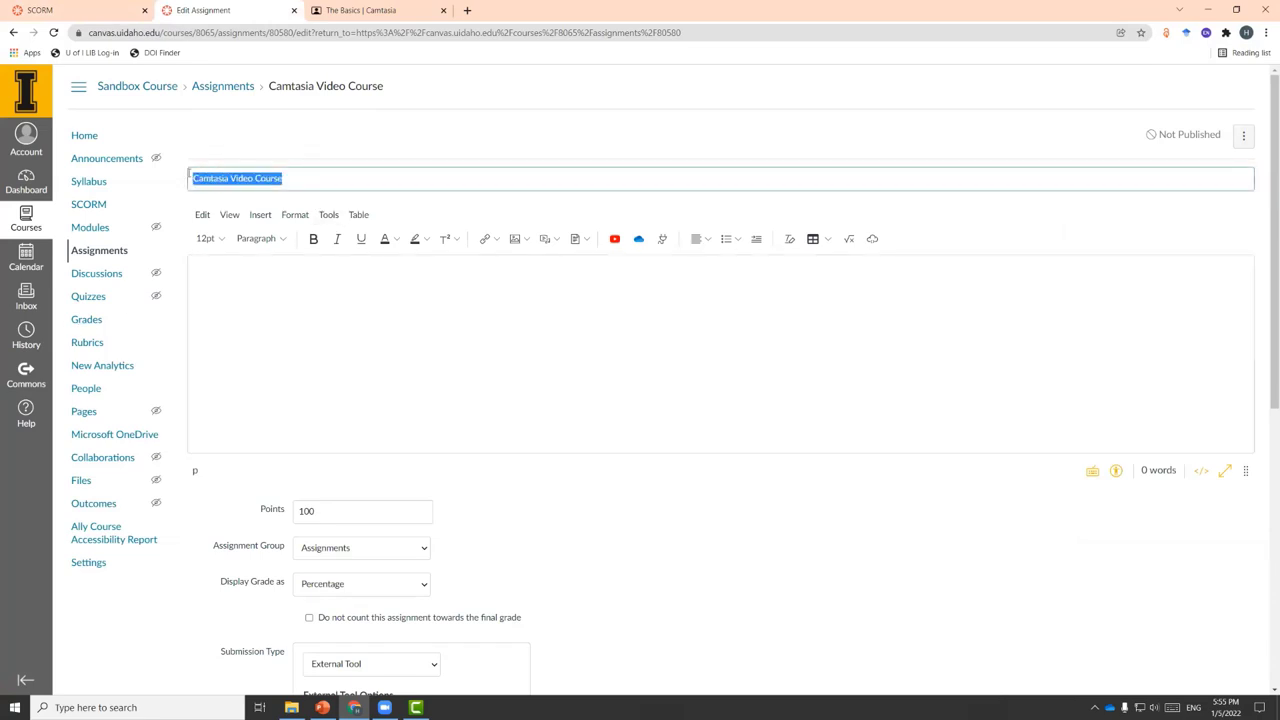
{"action": "type", "text": "Ca"}
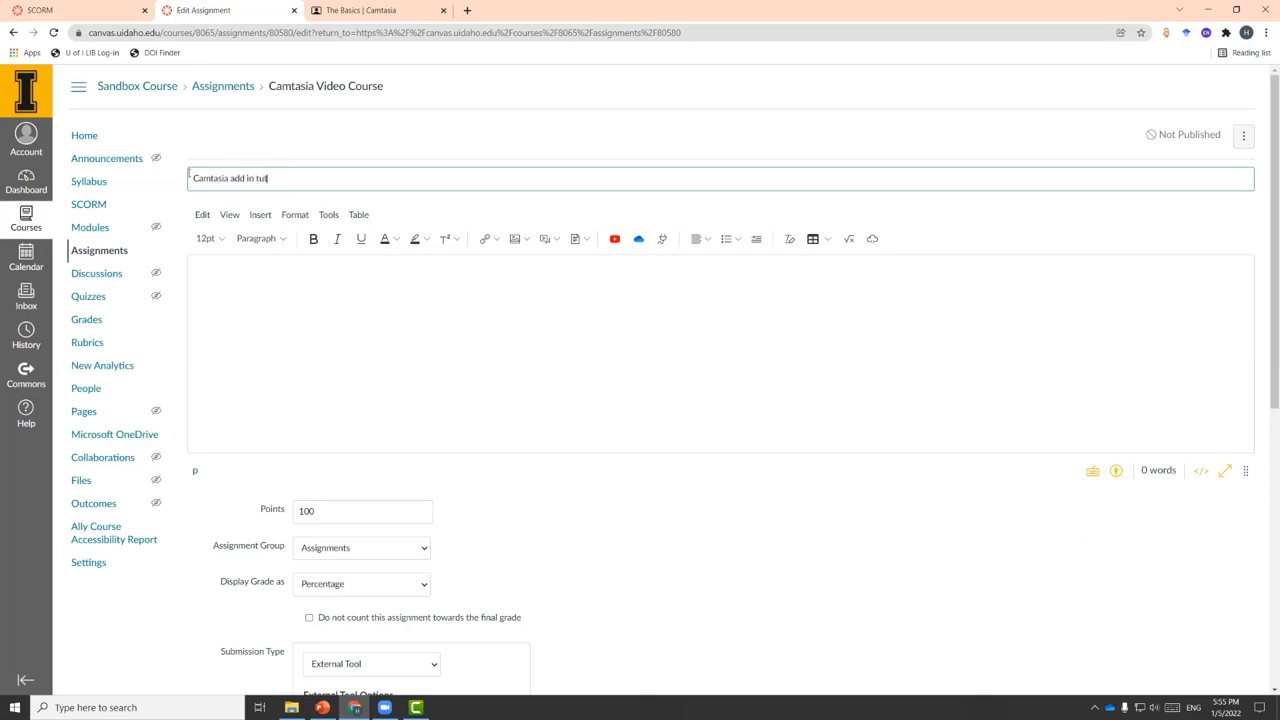
{"action": "left_click", "coordinate": [271, 312]}
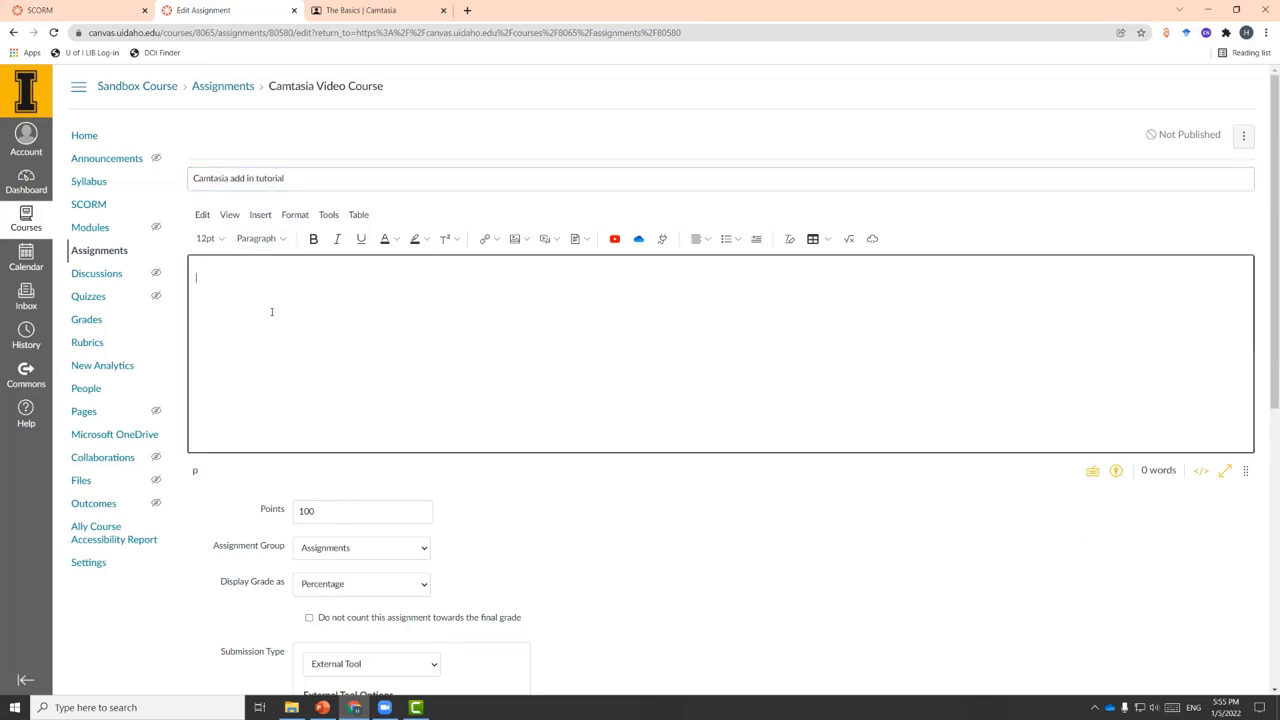
Step: Show grades as Points, make the assignment worth 10 points, and save and publish it
{"action": "scroll", "coordinate": [284, 317], "scroll_direction": "down", "scroll_amount": 3}
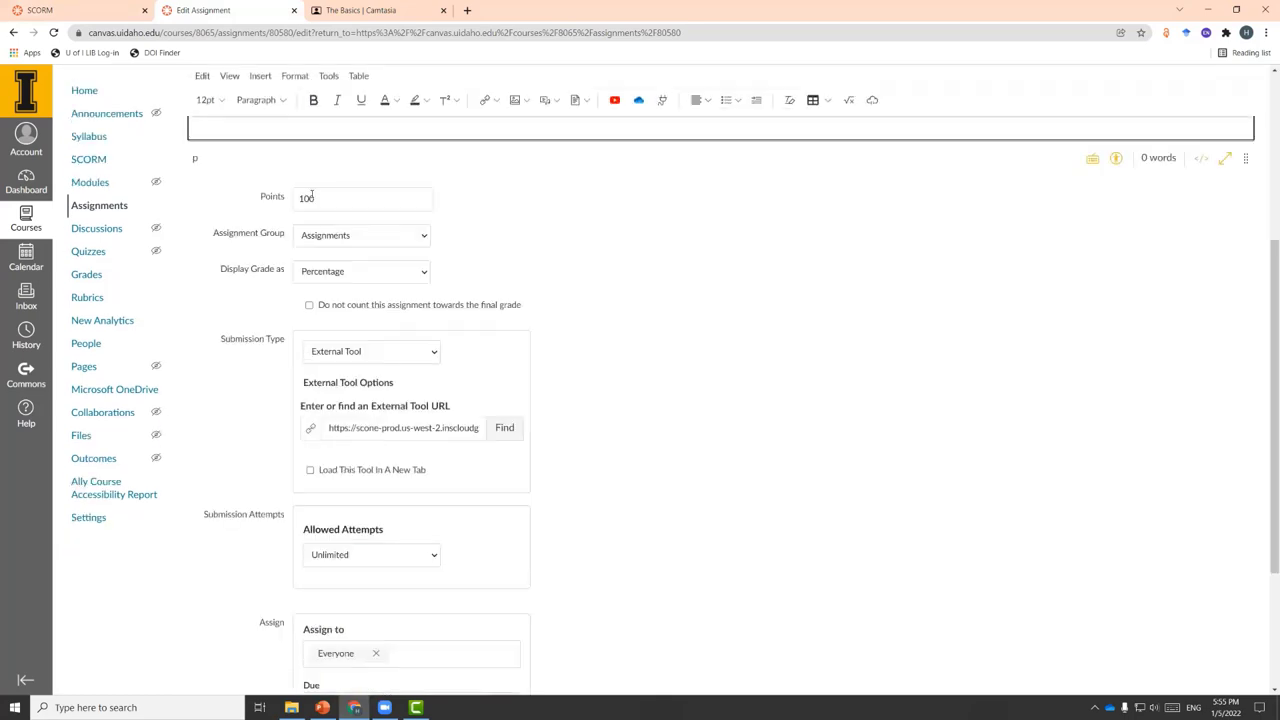
{"action": "left_click", "coordinate": [348, 276]}
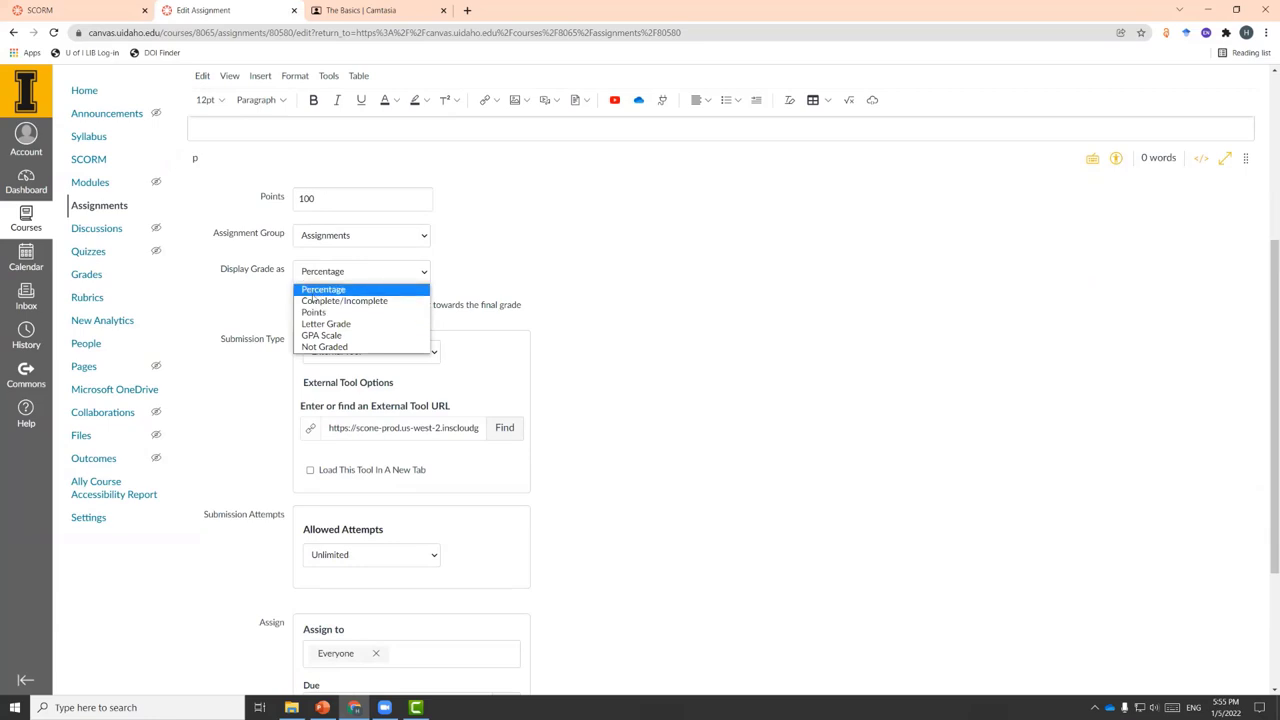
{"action": "left_click", "coordinate": [318, 312]}
{"action": "left_click", "coordinate": [320, 199]}
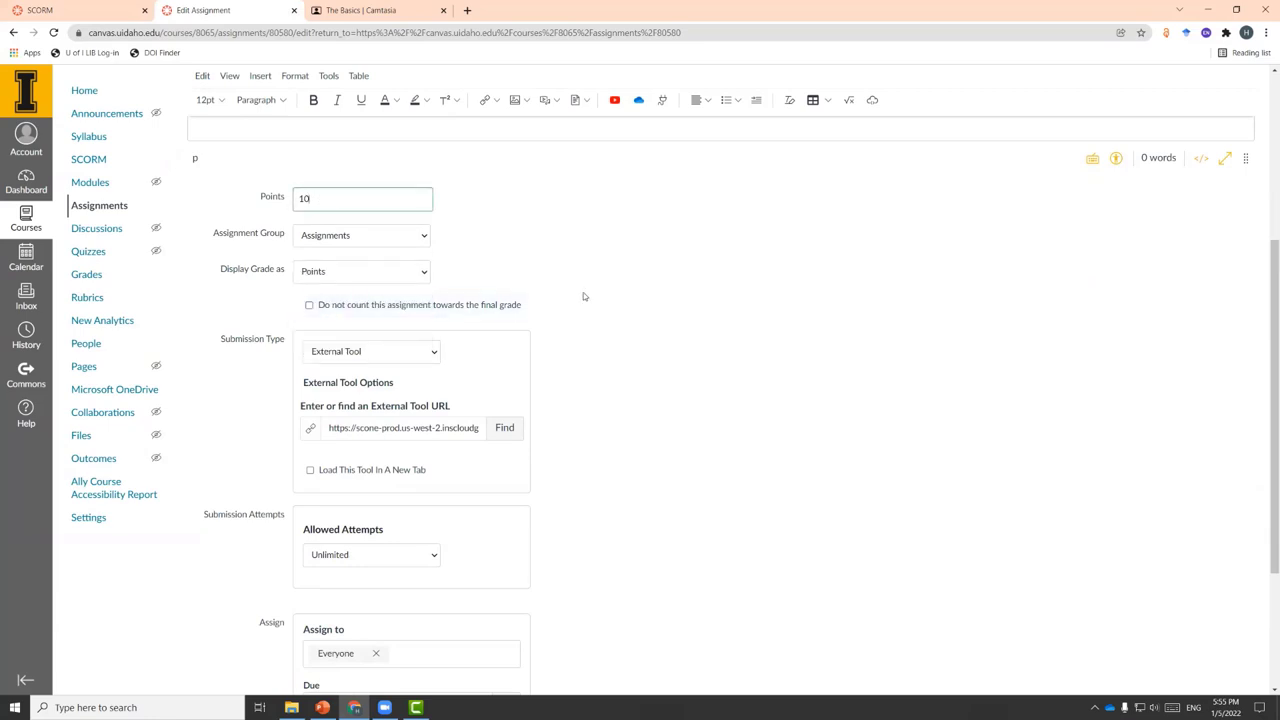
{"action": "scroll", "coordinate": [580, 292], "scroll_direction": "down", "scroll_amount": 2}
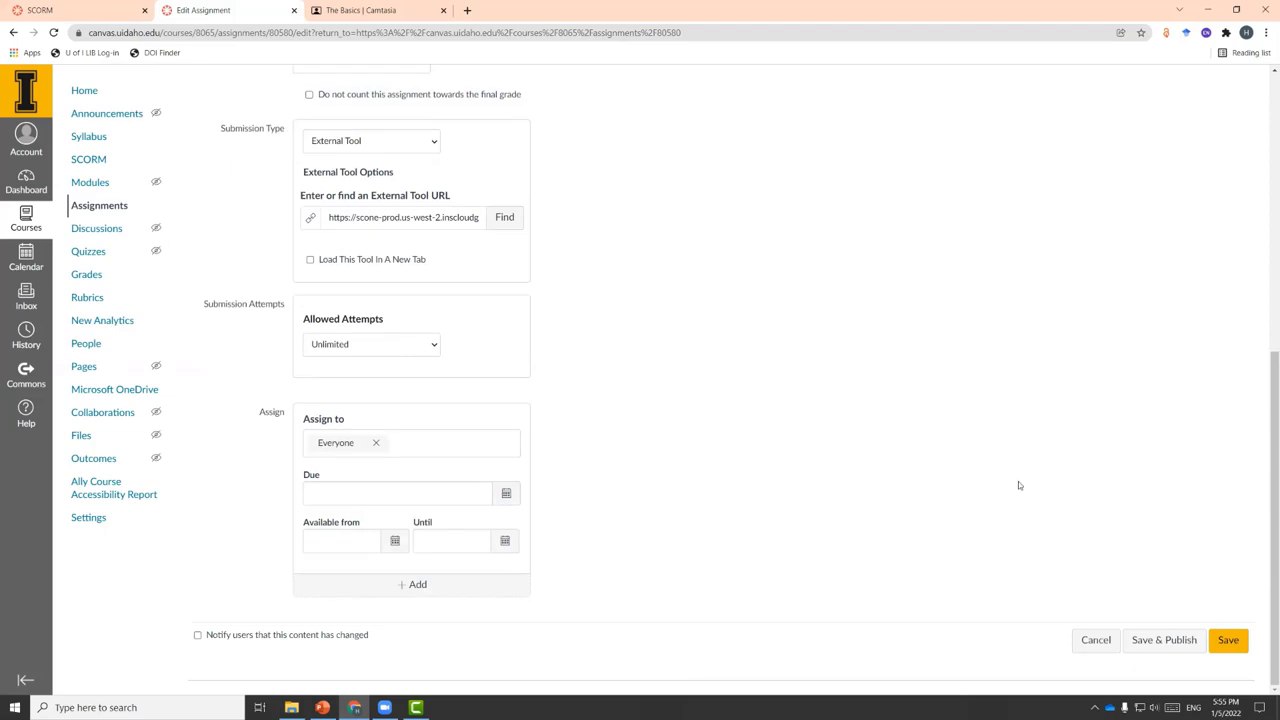
{"action": "left_click", "coordinate": [1145, 645]}
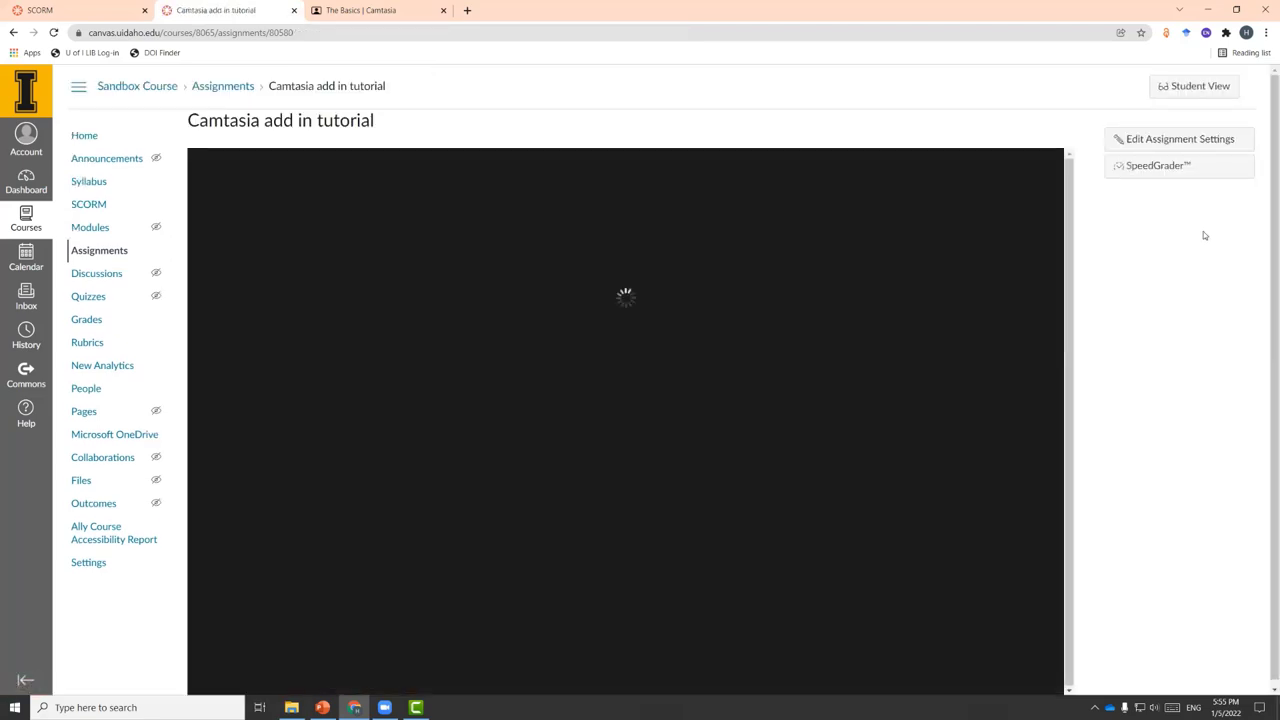
Step: Switch to Student View and open the Camtasia add in tutorial assignment
{"action": "left_click", "coordinate": [1192, 86]}
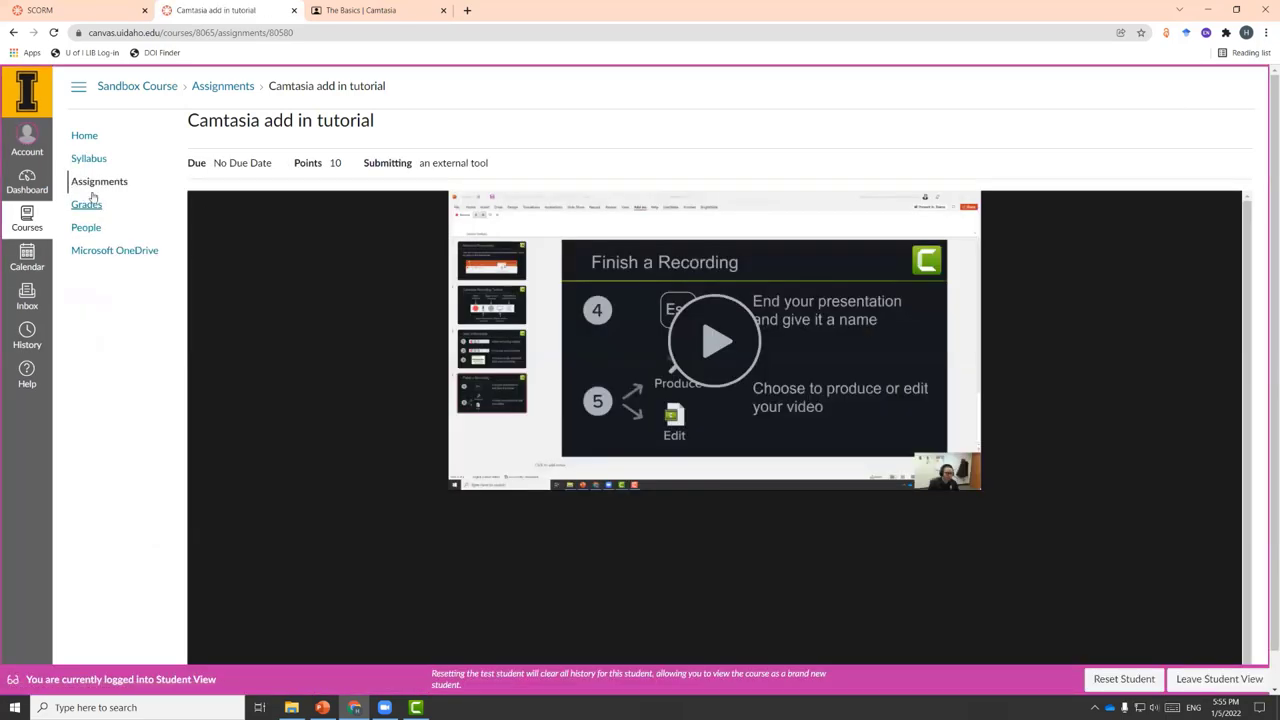
{"action": "left_click", "coordinate": [95, 182]}
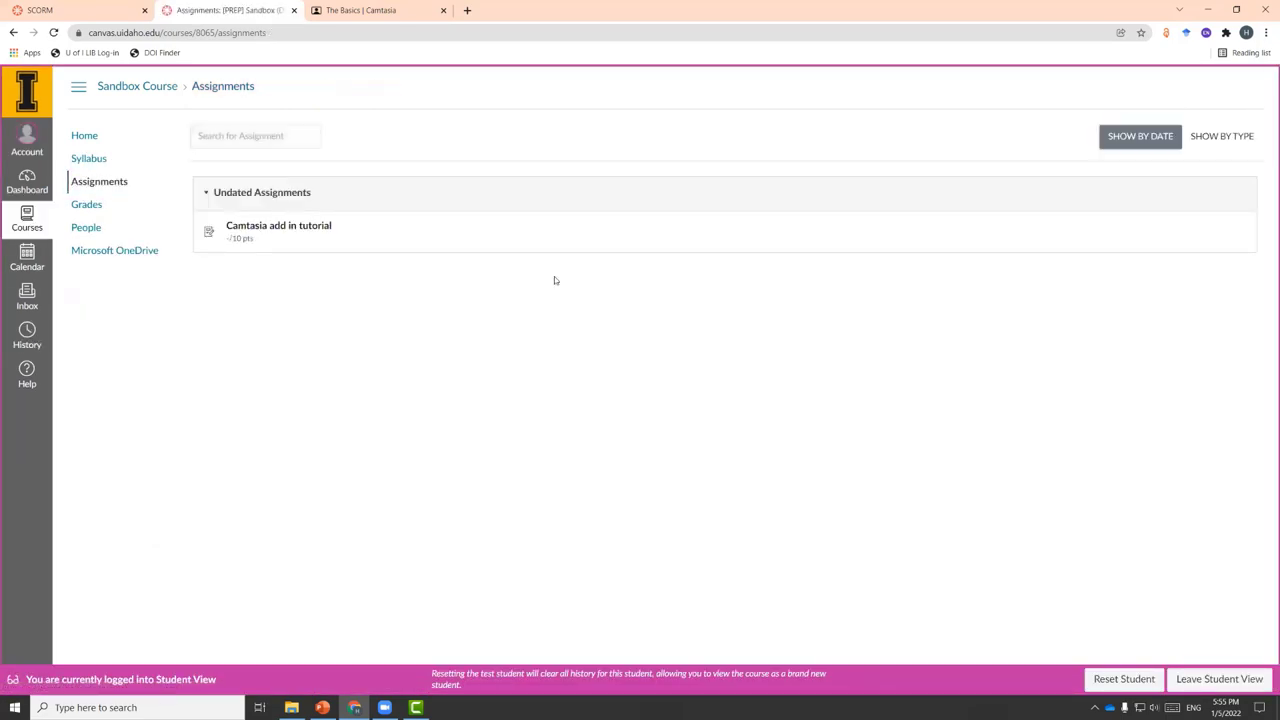
{"action": "left_click", "coordinate": [271, 228]}
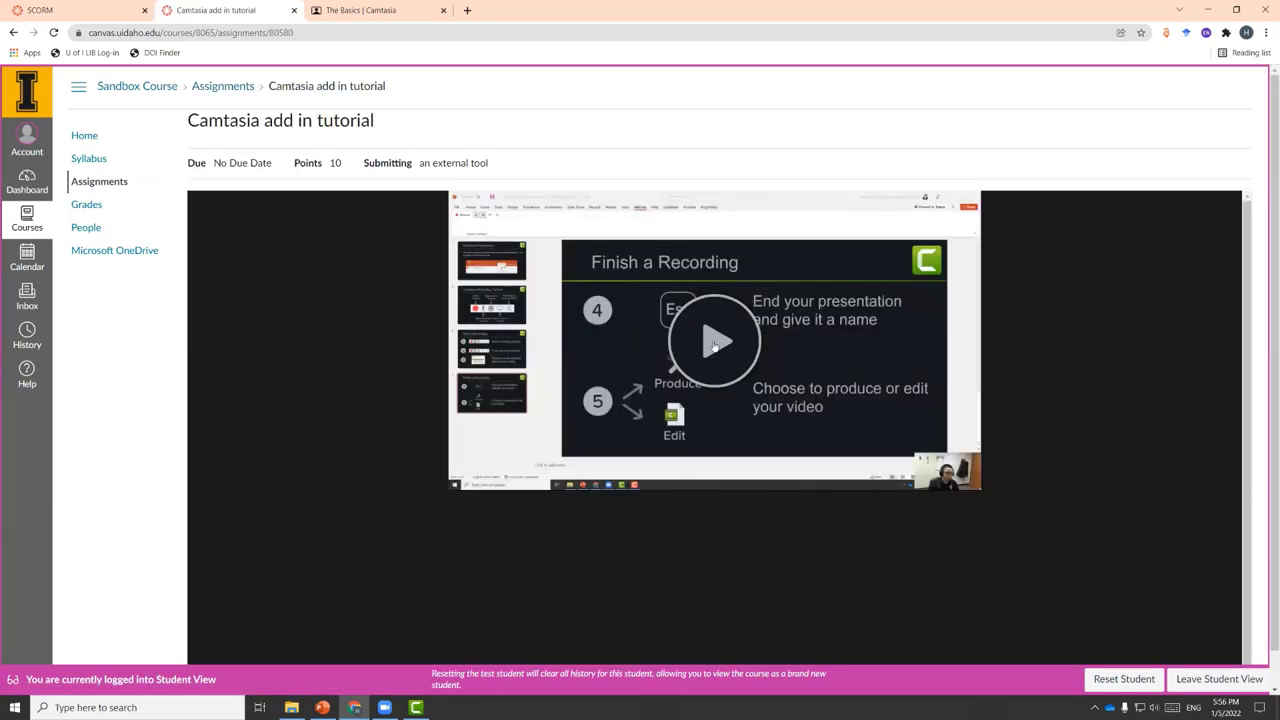
Step: Play the tutorial video full screen from 1:43 onward
{"action": "left_click", "coordinate": [722, 350]}
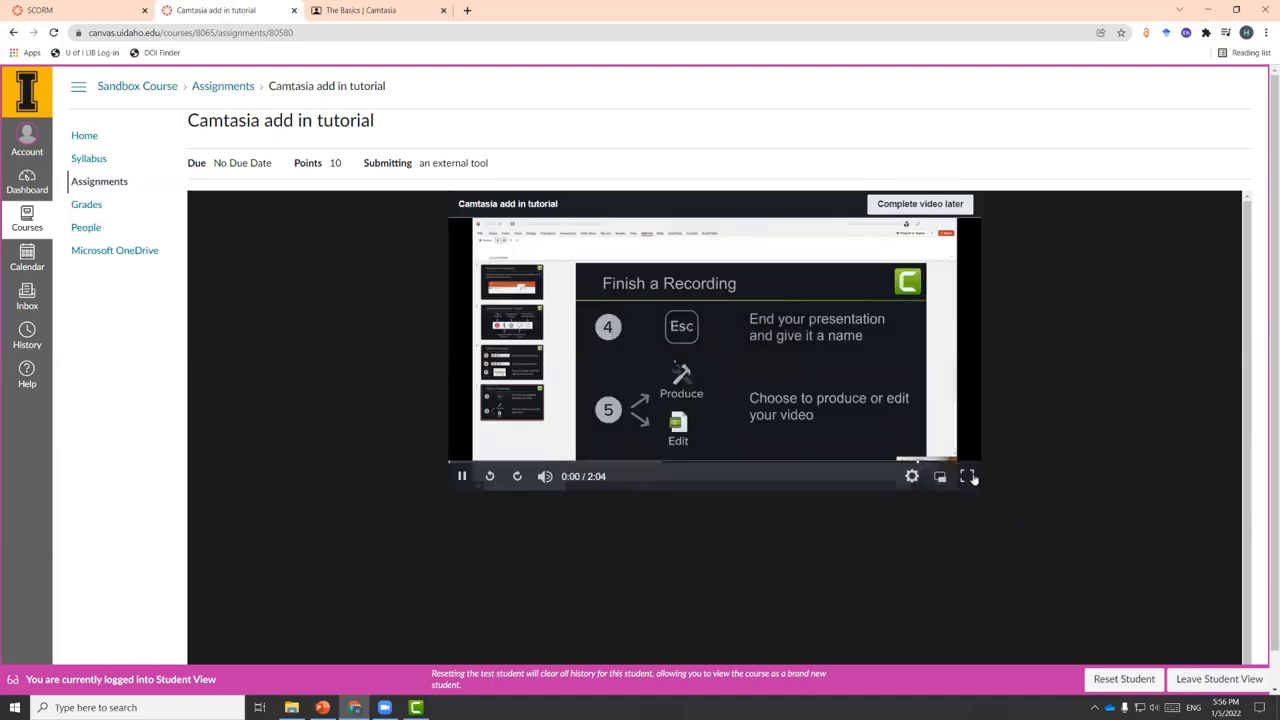
{"action": "left_click", "coordinate": [972, 482]}
{"action": "left_click", "coordinate": [951, 490]}
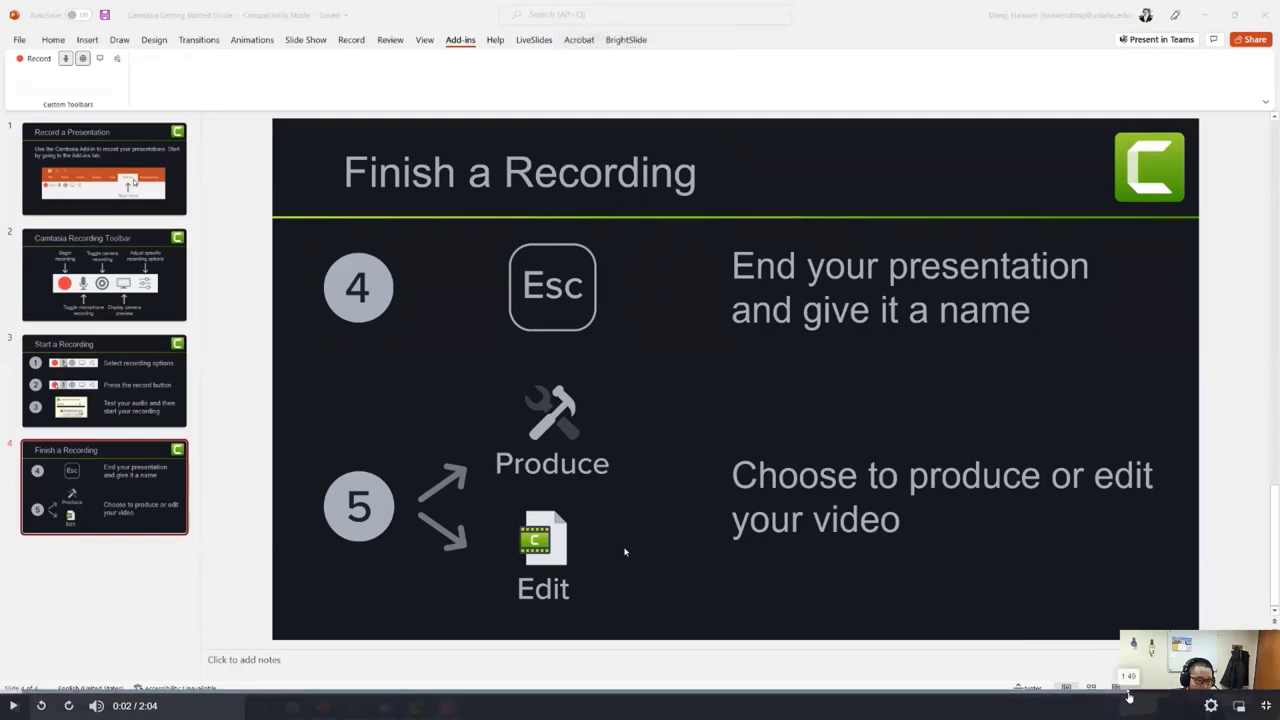
{"action": "left_click", "coordinate": [1070, 692]}
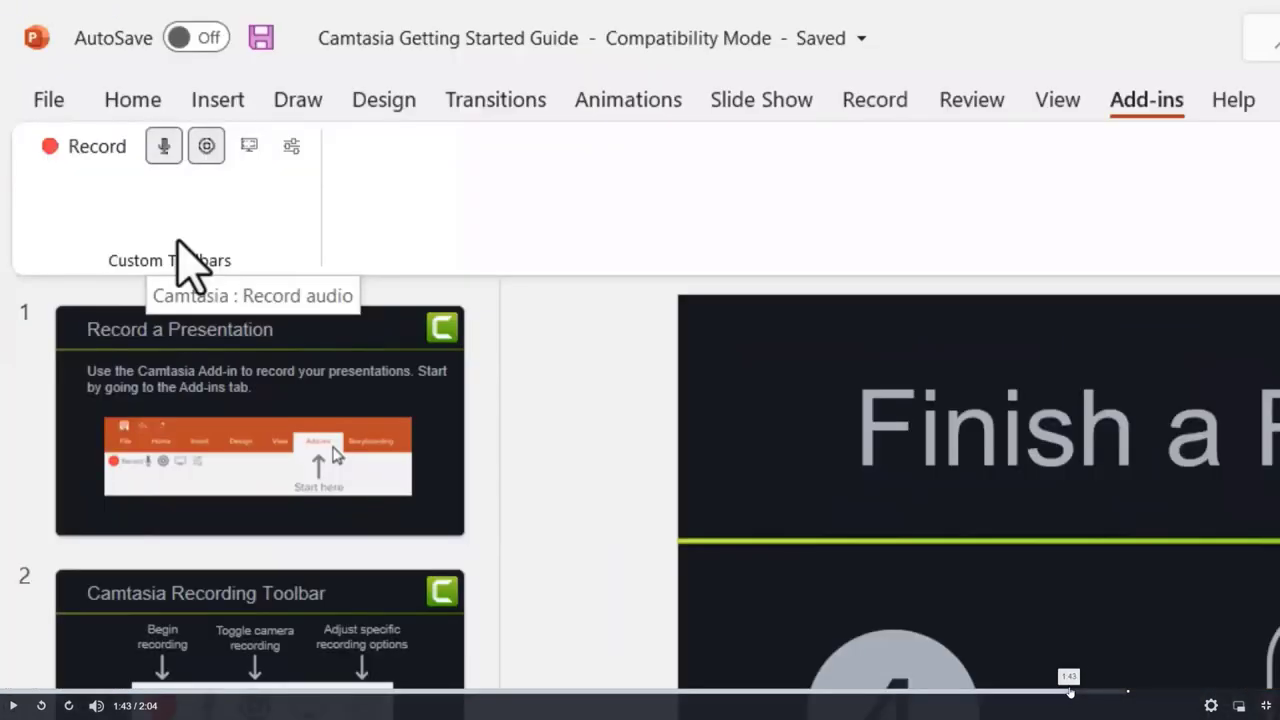
{"action": "left_click", "coordinate": [14, 706]}
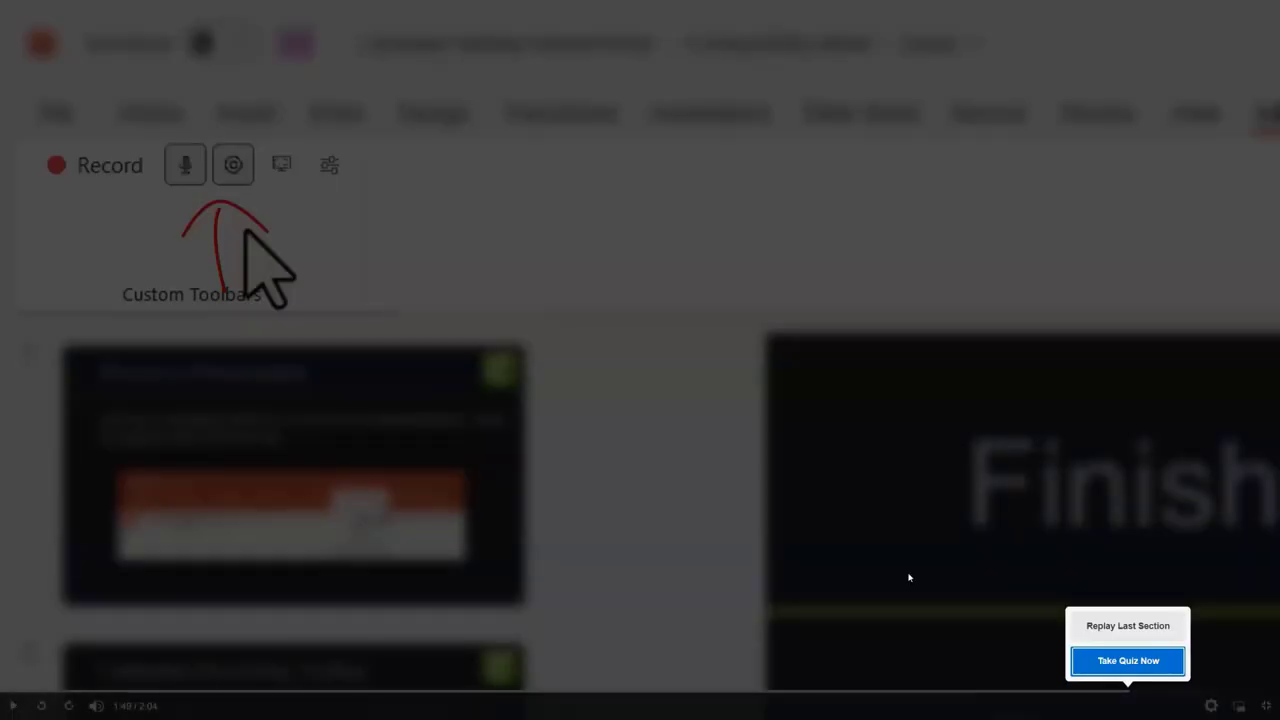
Step: Take the video quiz, answer True, and continue after the results
{"action": "left_click", "coordinate": [1127, 668]}
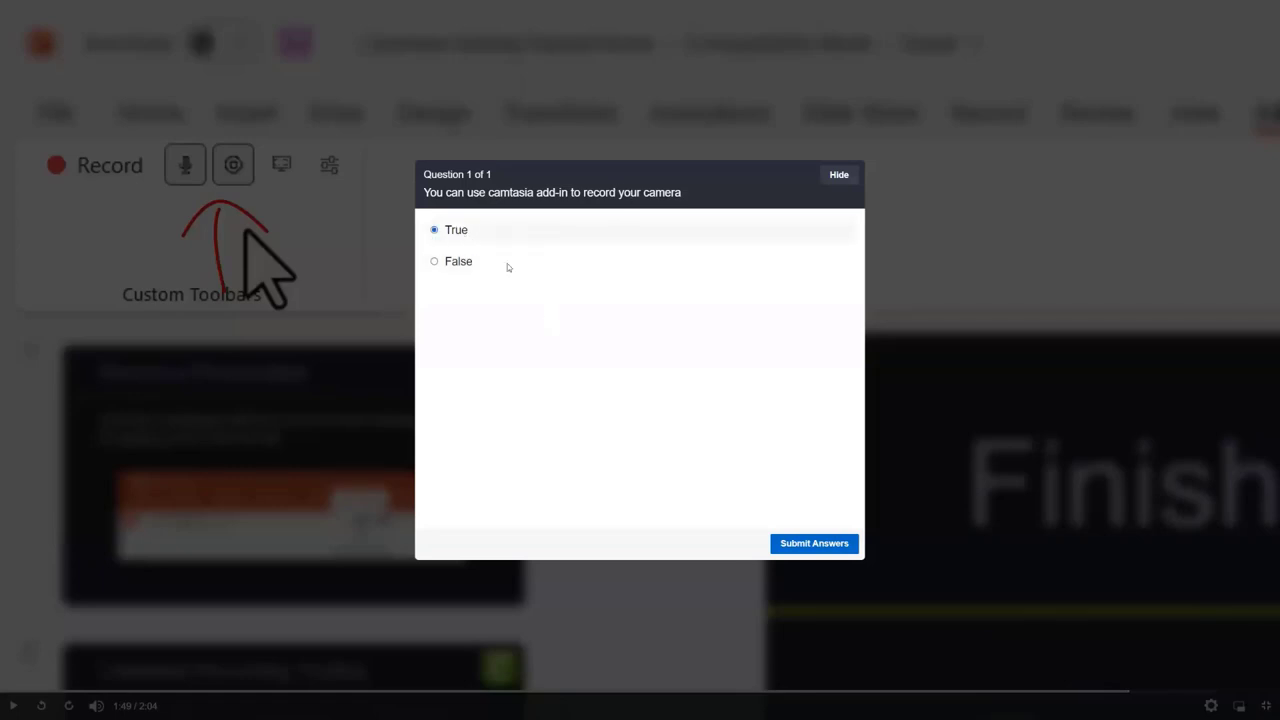
{"action": "left_click", "coordinate": [791, 545]}
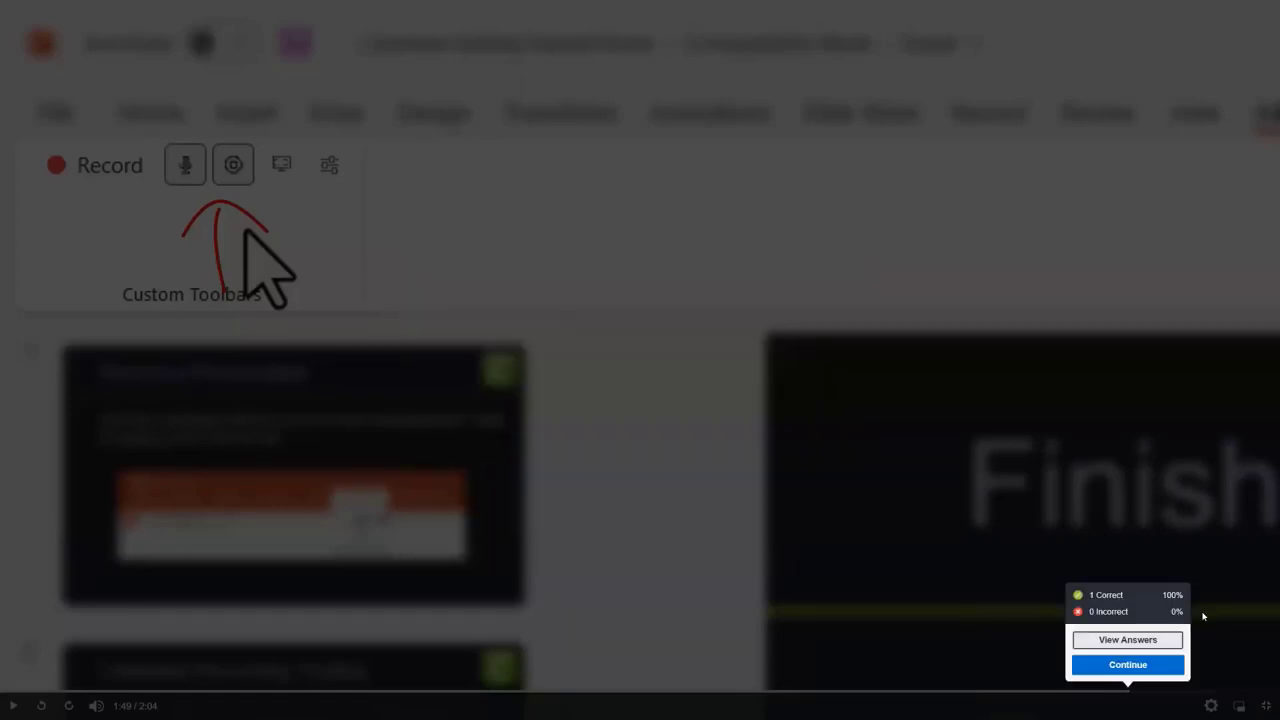
{"action": "left_click", "coordinate": [1140, 665]}
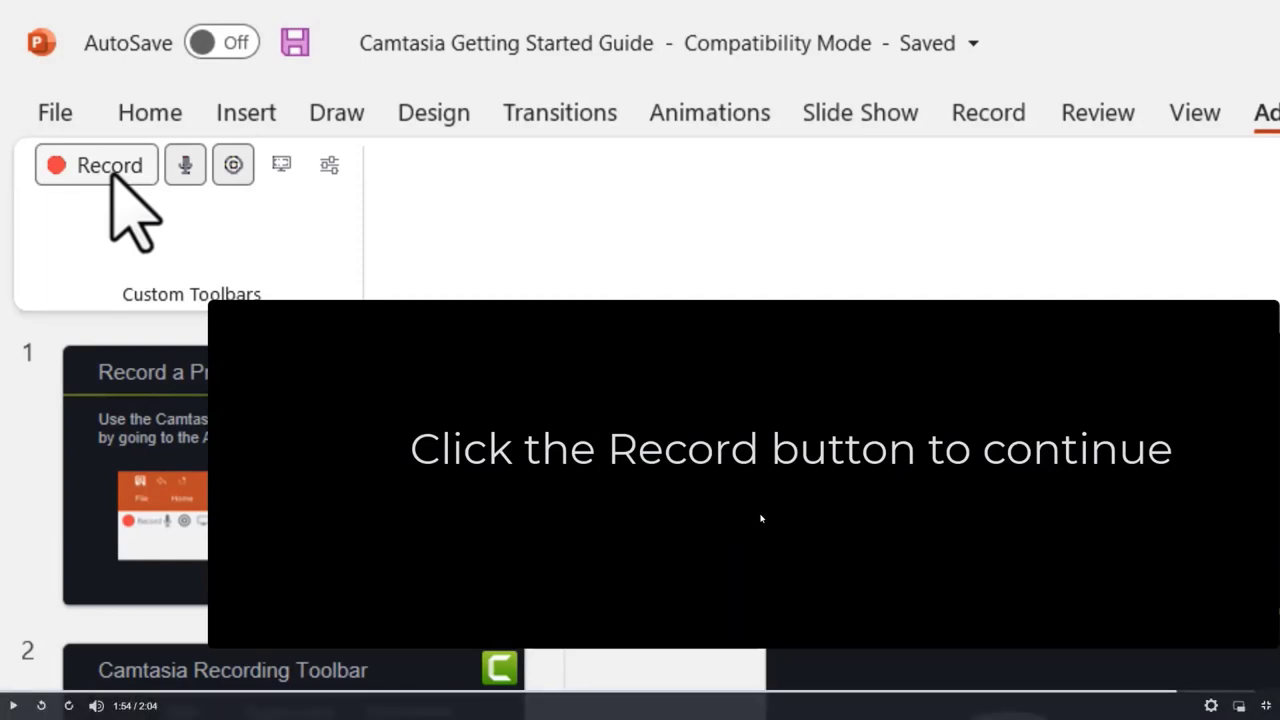
Step: Click the Record hotspot, play the tutorial to 2:02, then exit full screen
{"action": "left_click", "coordinate": [88, 170]}
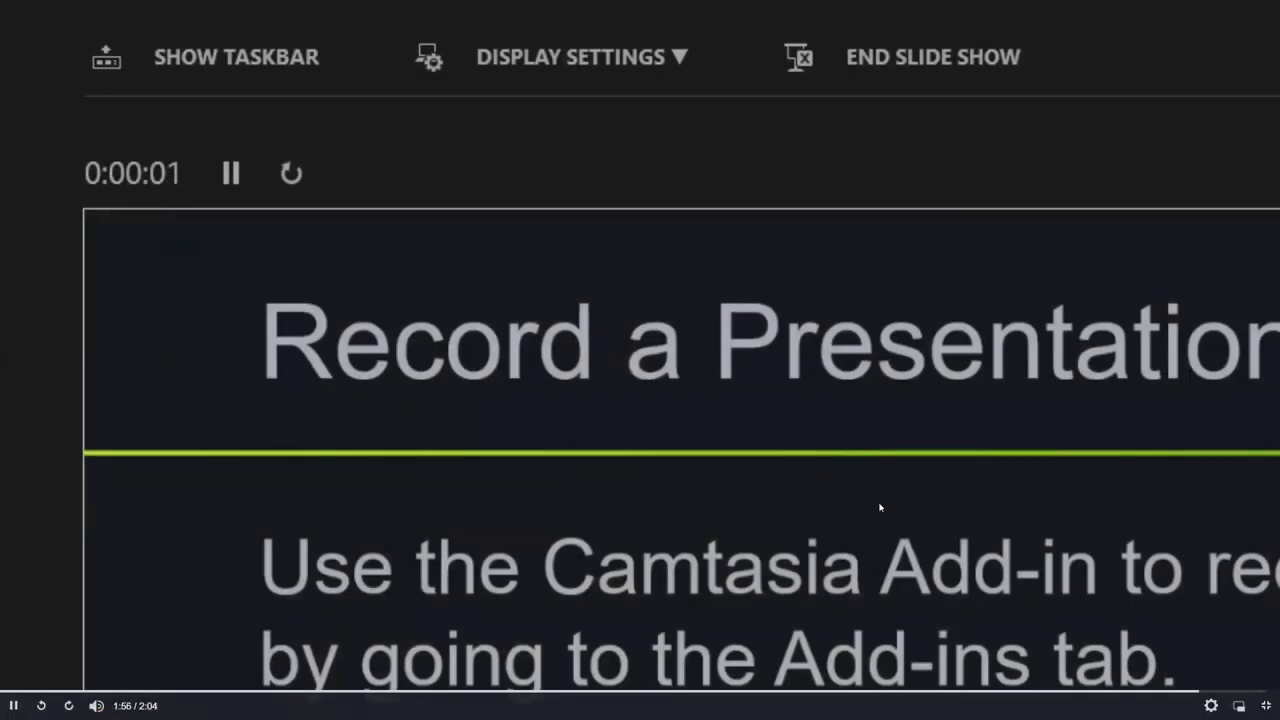
{"action": "left_click", "coordinate": [574, 391]}
{"action": "left_click", "coordinate": [669, 436]}
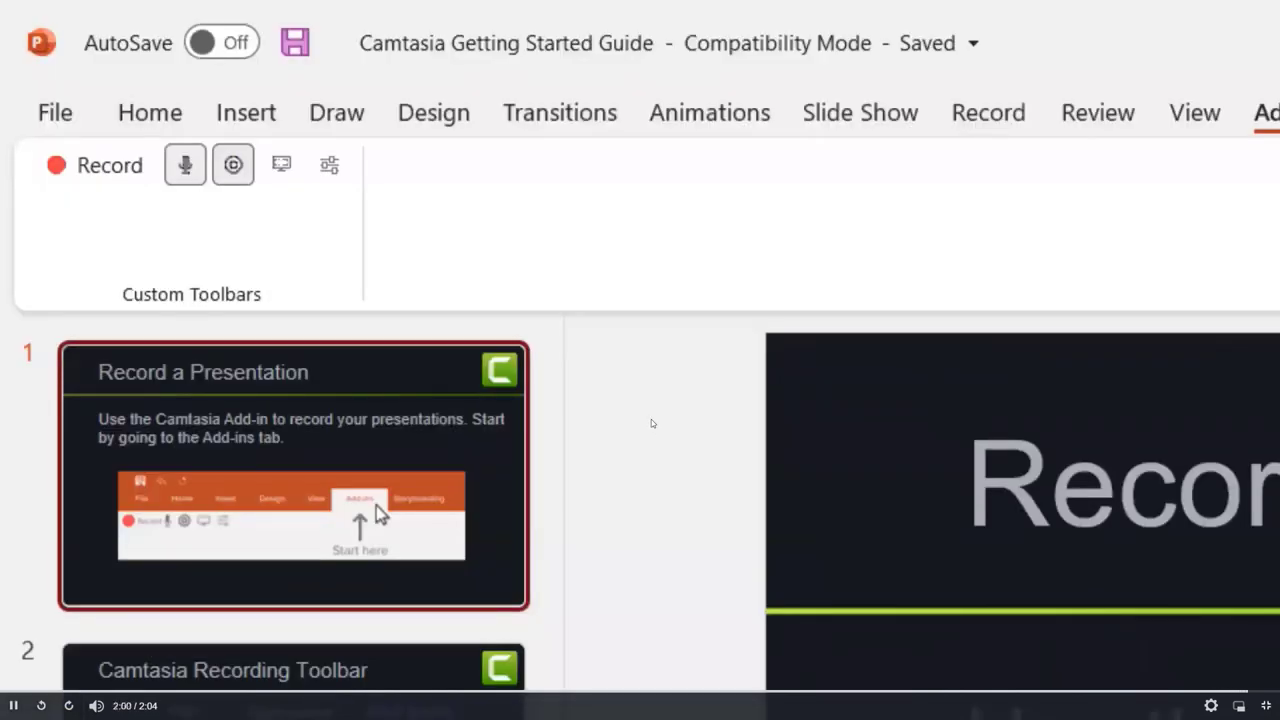
{"action": "left_click", "coordinate": [651, 419]}
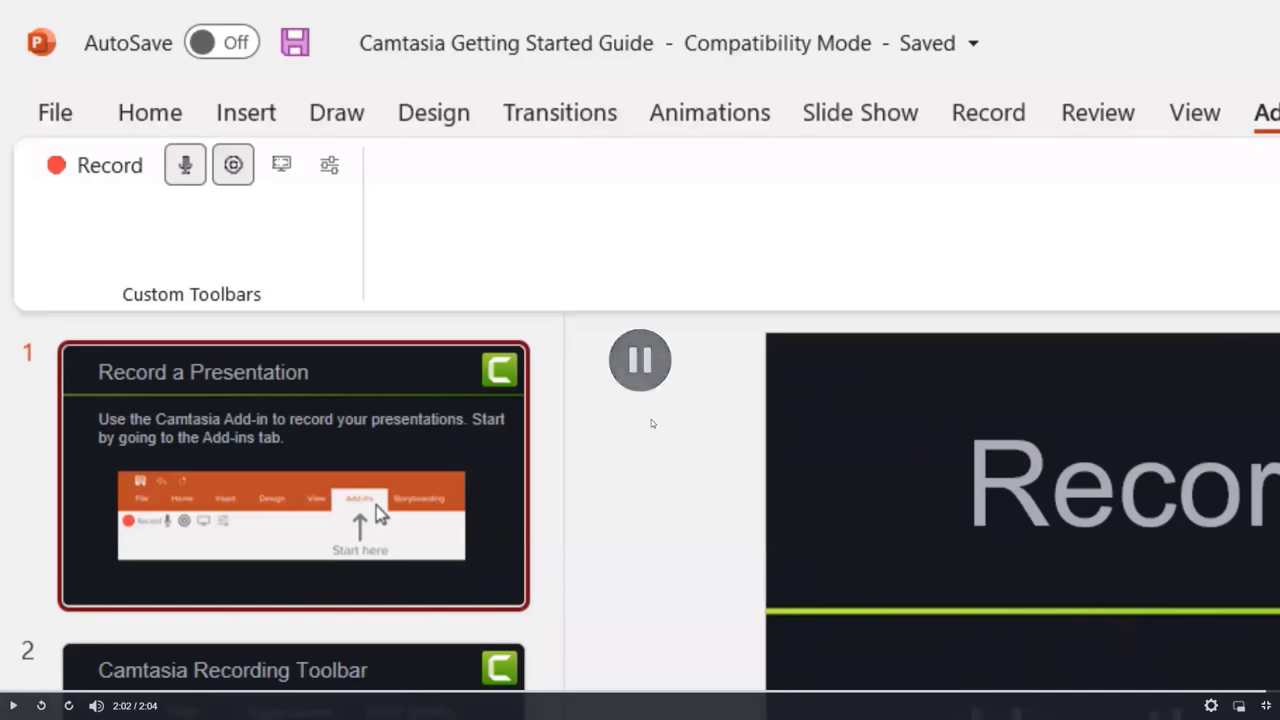
{"action": "left_click", "coordinate": [1266, 705]}
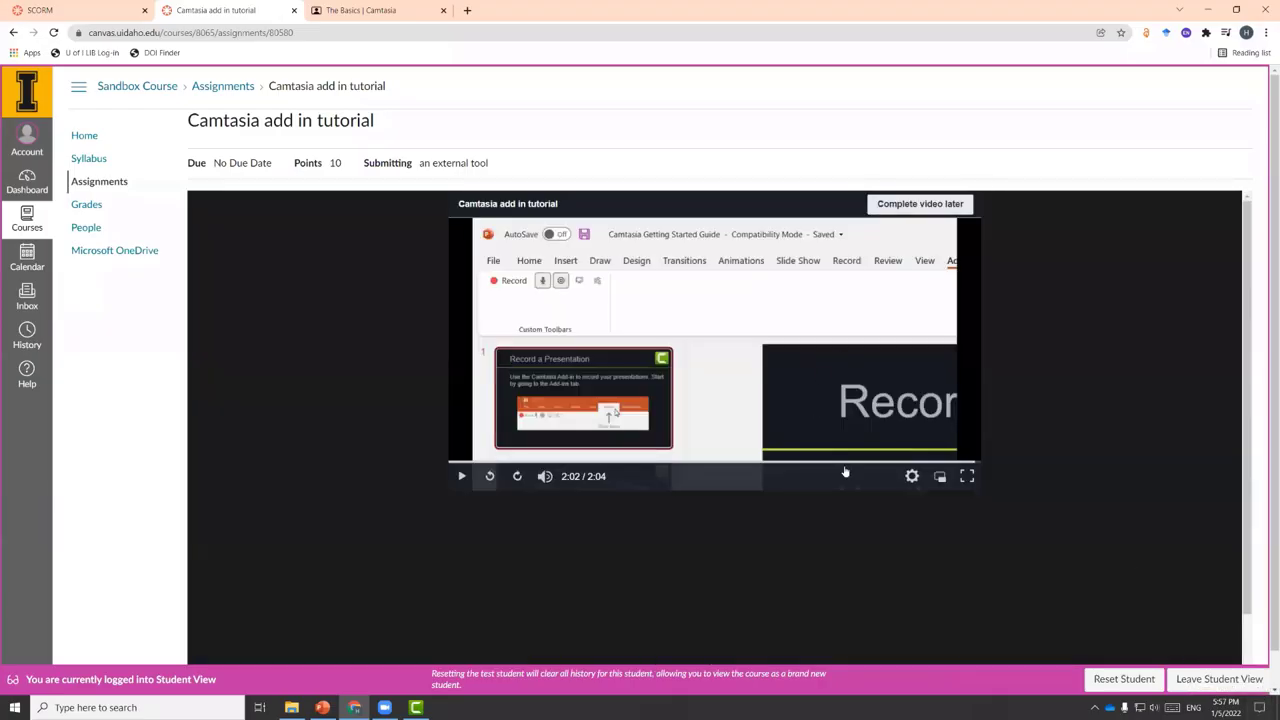
Step: Exit the video to finish later, check the test student's grade, and reopen the tutorial assignment
{"action": "left_click", "coordinate": [908, 205]}
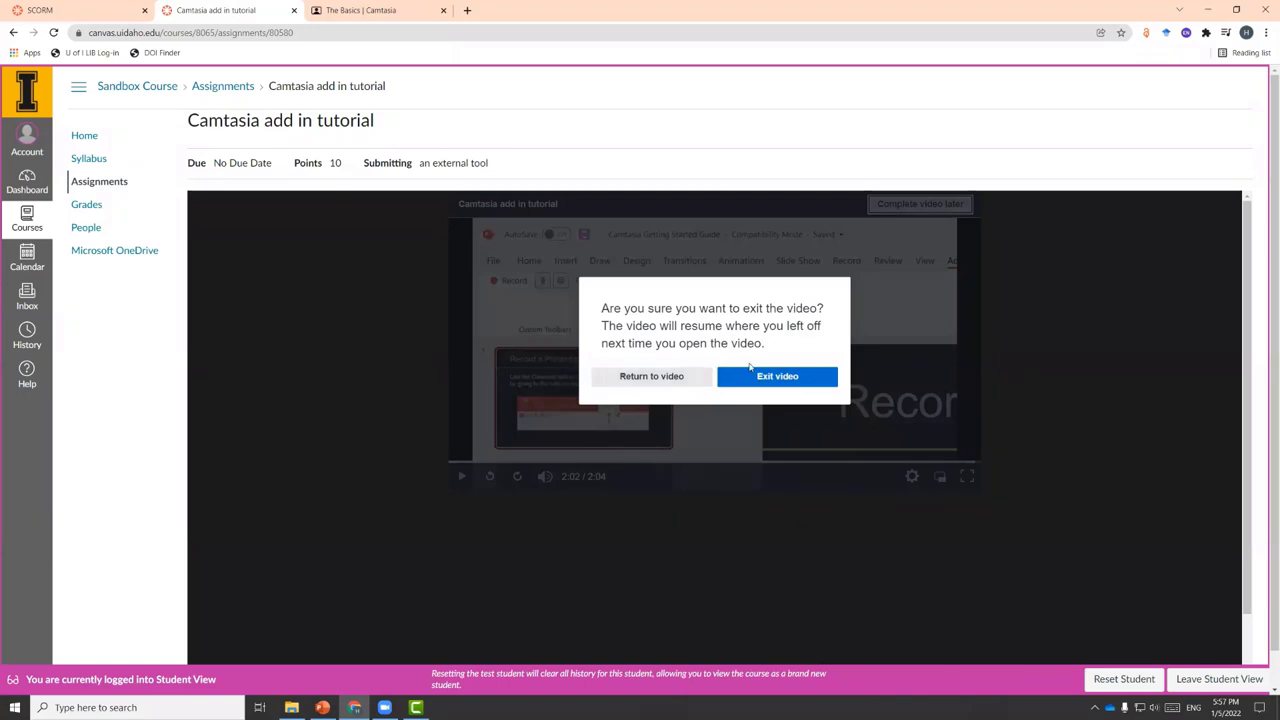
{"action": "left_click", "coordinate": [757, 378]}
{"action": "left_click", "coordinate": [88, 205]}
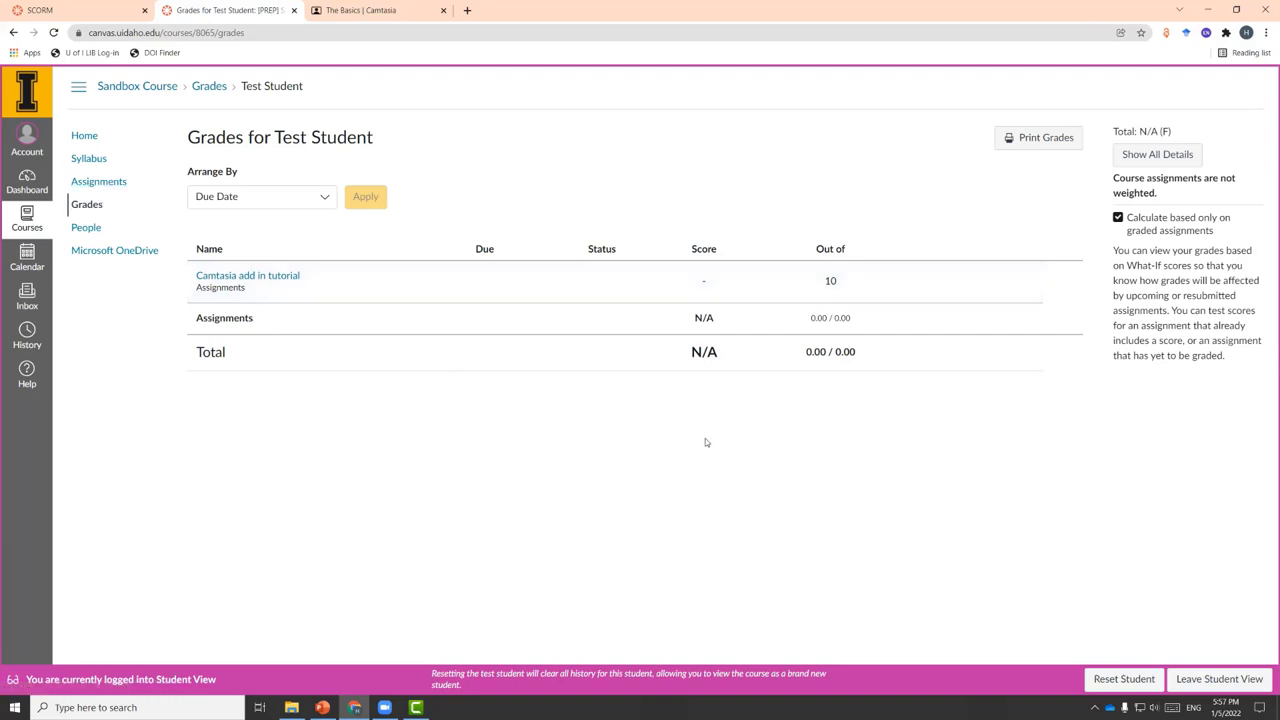
{"action": "left_click", "coordinate": [98, 182]}
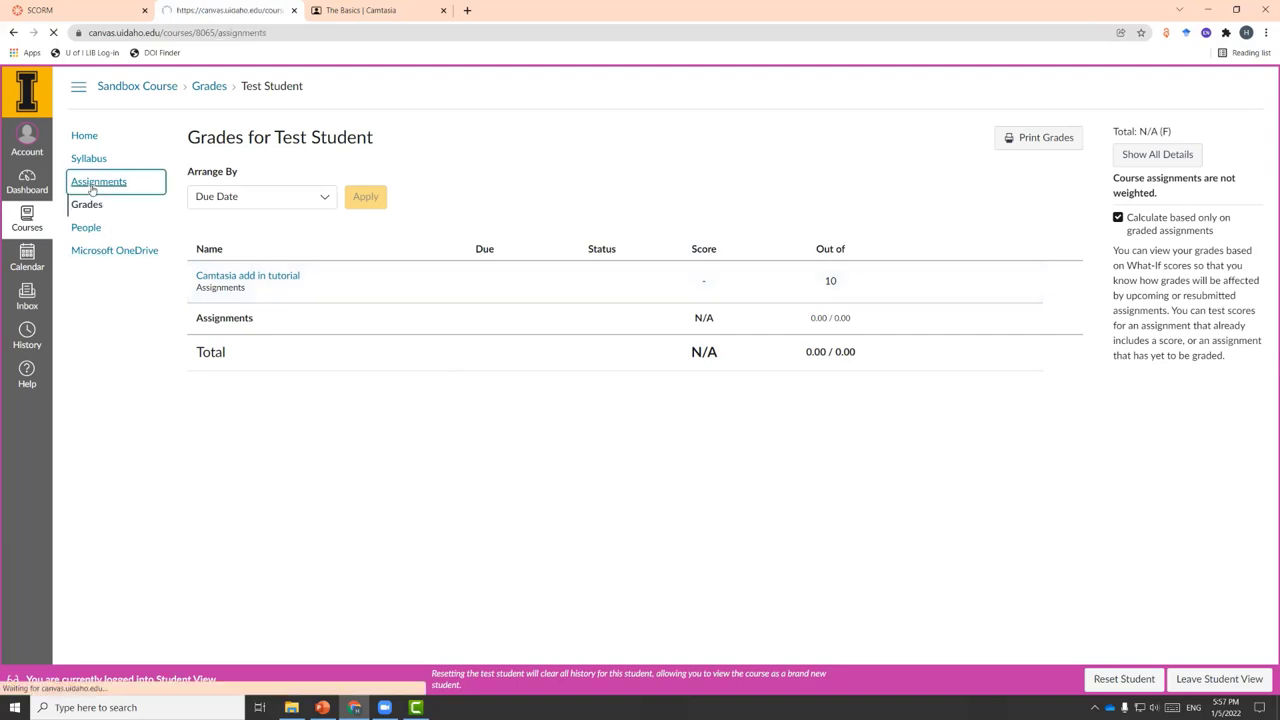
{"action": "left_click", "coordinate": [288, 226]}
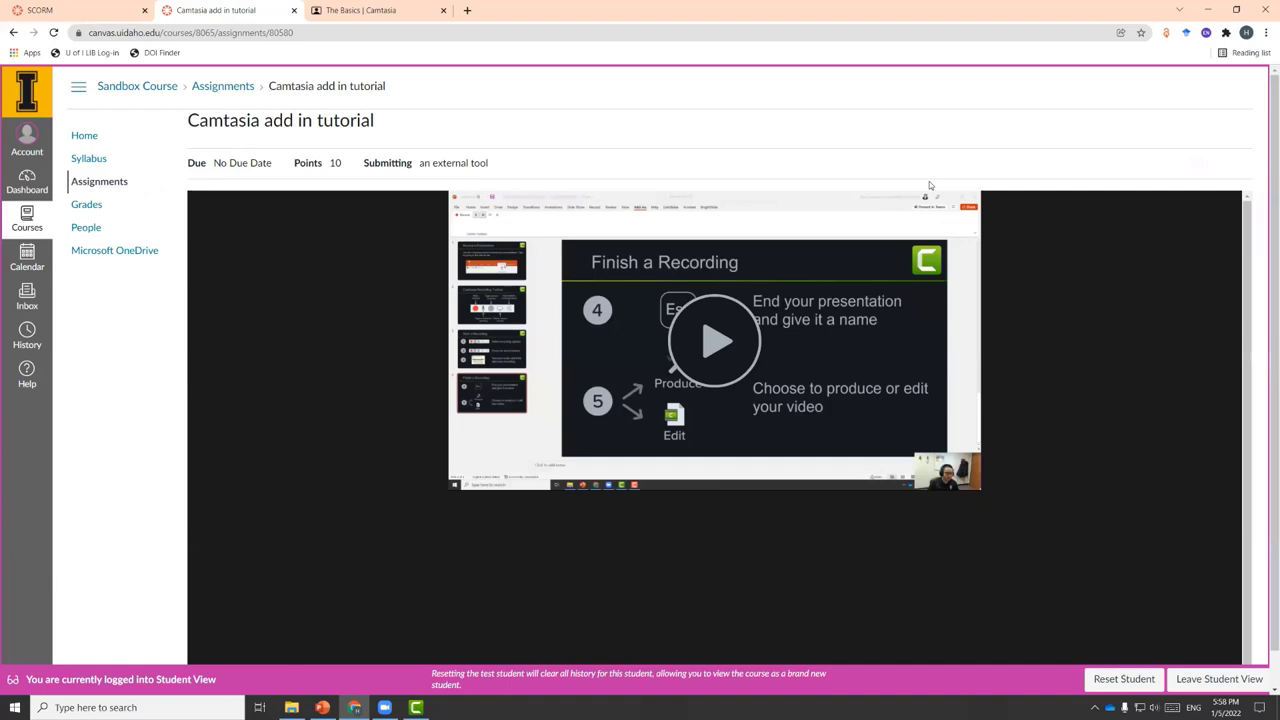
Step: Briefly play and pause the tutorial, then switch to the Home | Camtasia browser tab
{"action": "left_click", "coordinate": [724, 343]}
{"action": "left_click", "coordinate": [727, 344]}
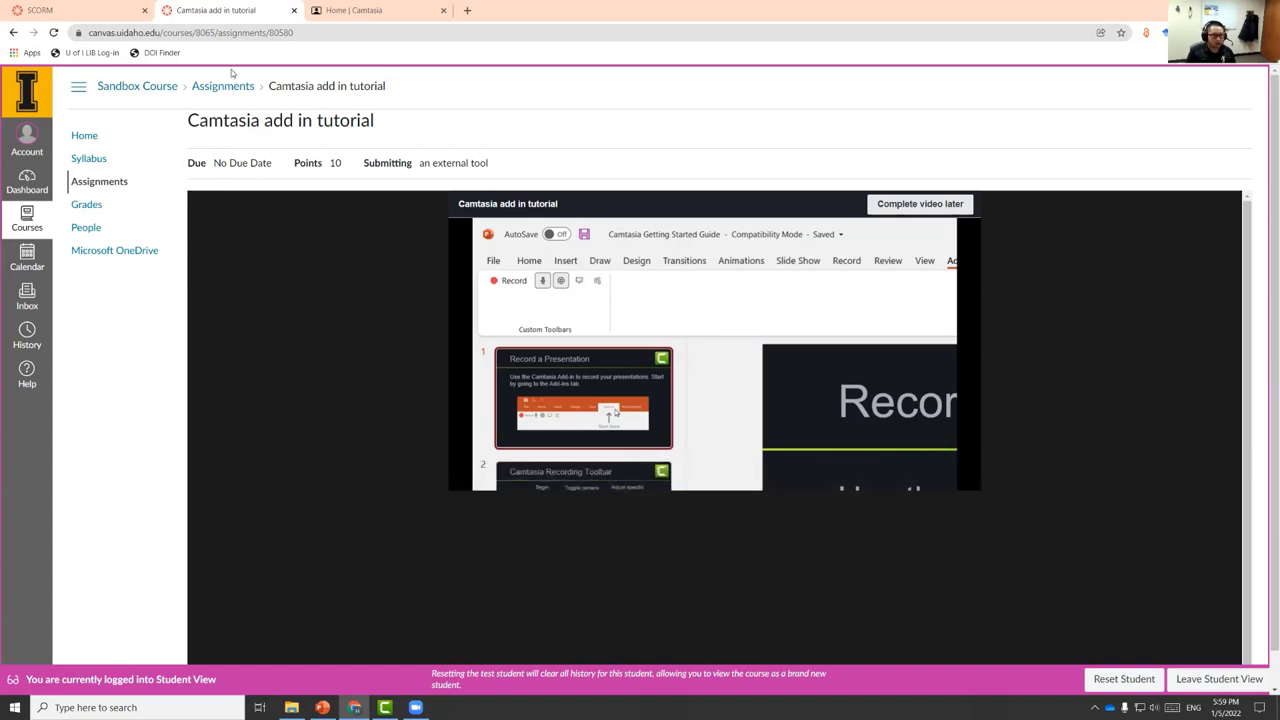
{"action": "left_click", "coordinate": [360, 9]}
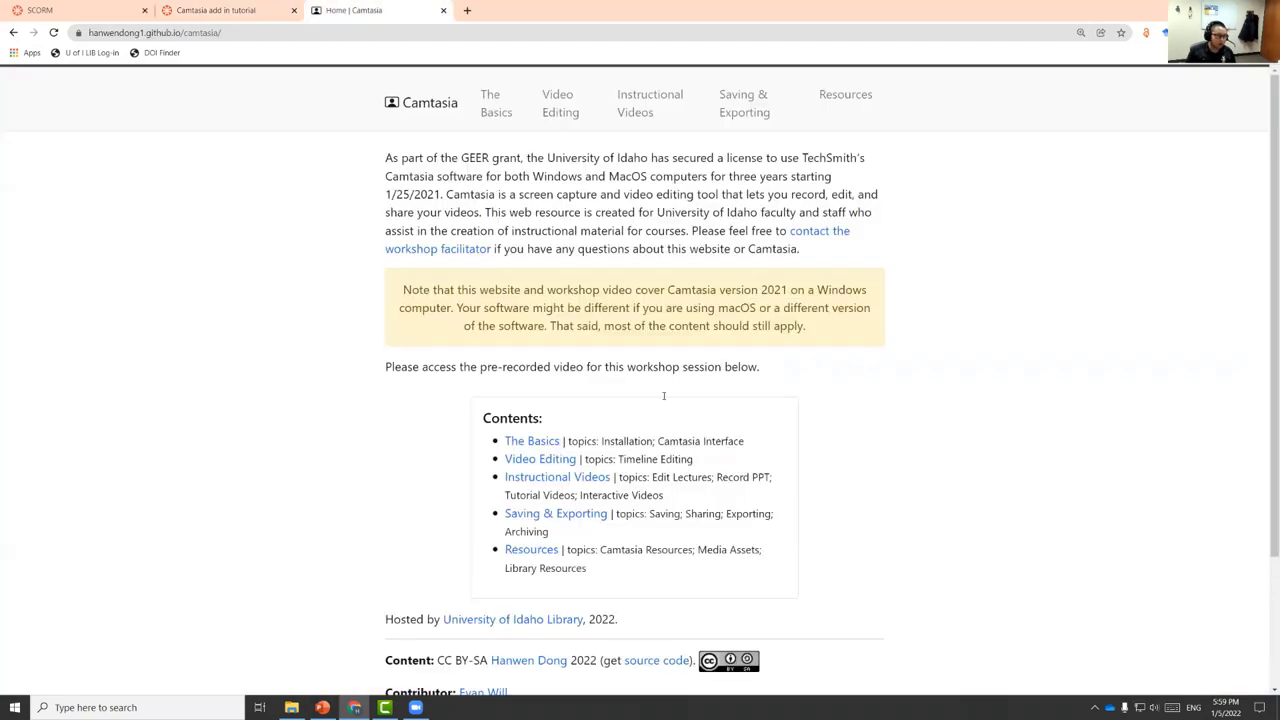